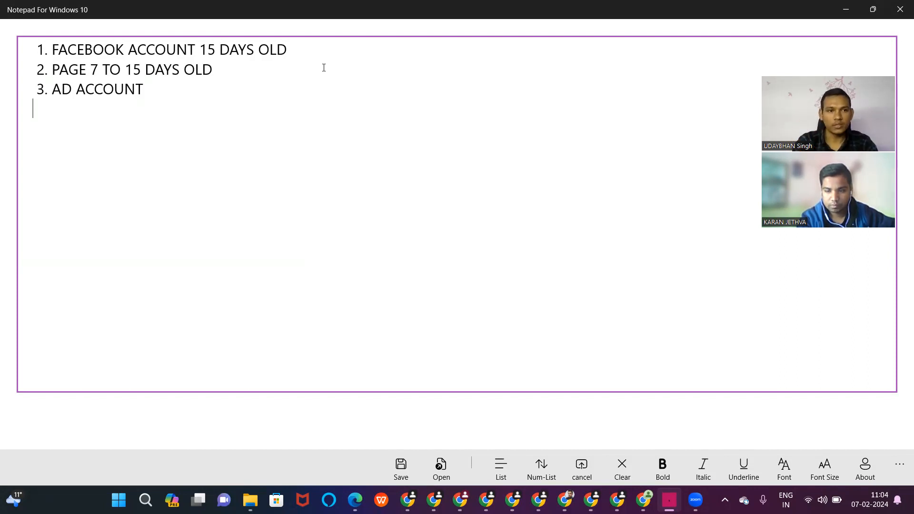
# - Type '4.' to start the fourth requirement in Notepad, then return to the Ads Manager window
pyautogui.write('4')
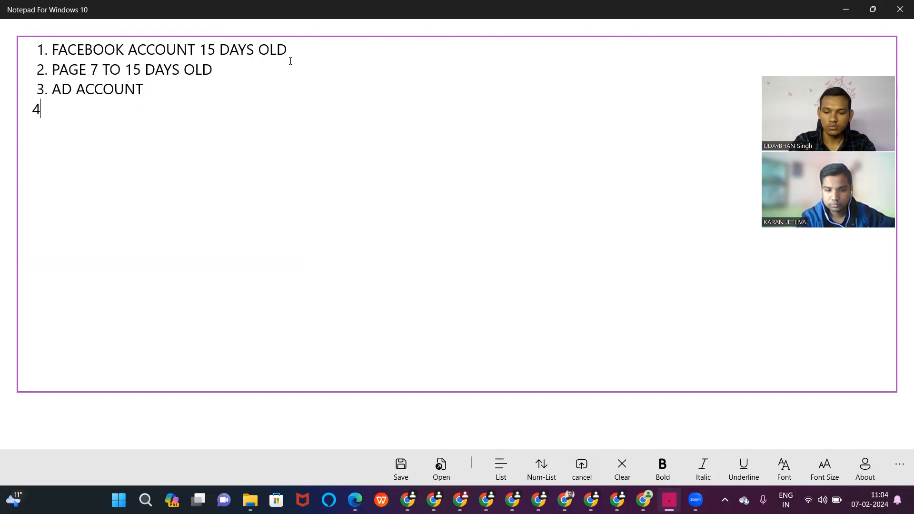
pyautogui.write('.')
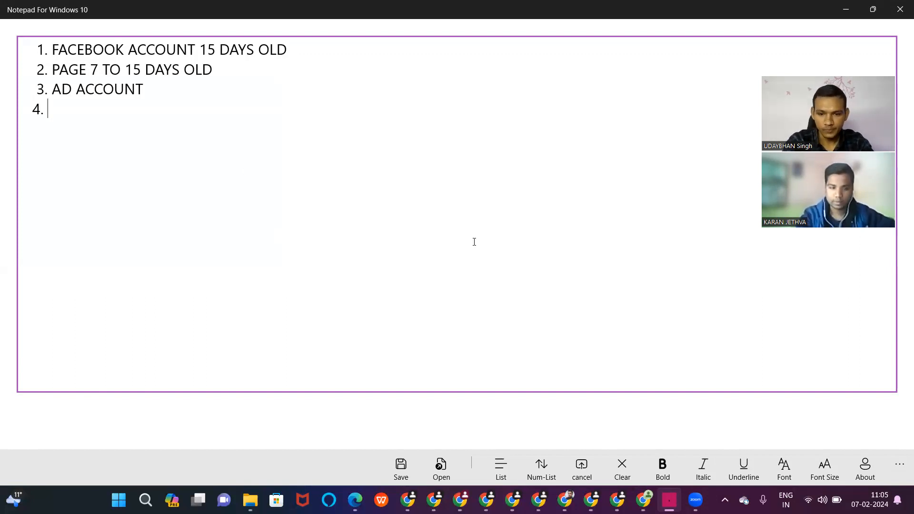
pyautogui.click(643, 496)
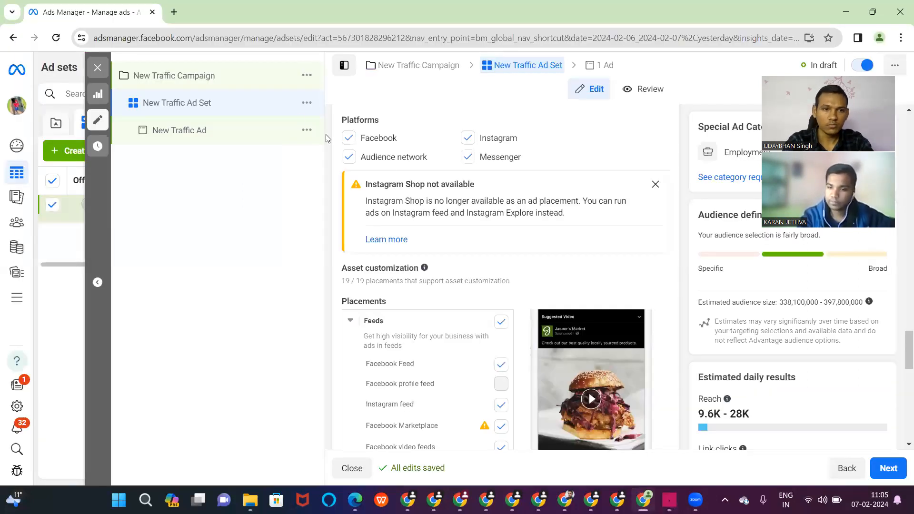
# - Load facebook.com in a new tab and switch to the other personal profile
pyautogui.click(174, 15)
pyautogui.click(178, 38)
pyautogui.write('facebook.com')
pyautogui.press('Return')
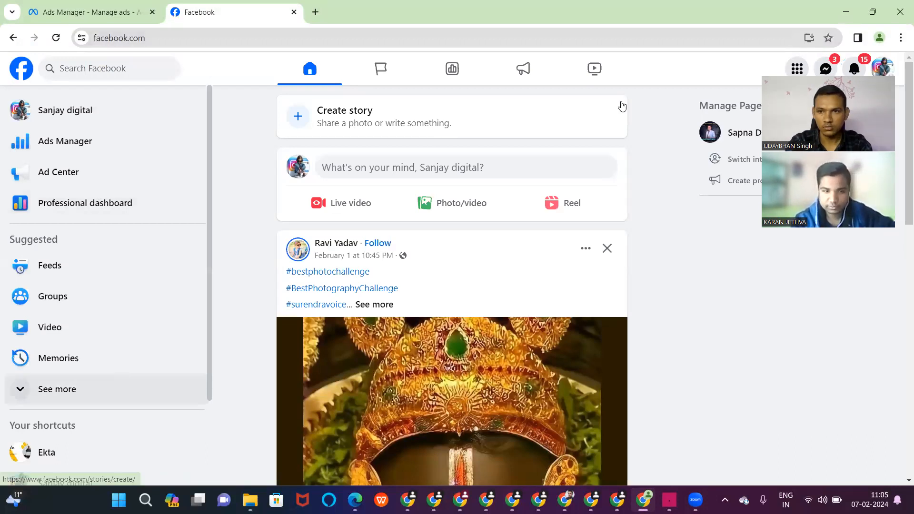
pyautogui.click(883, 68)
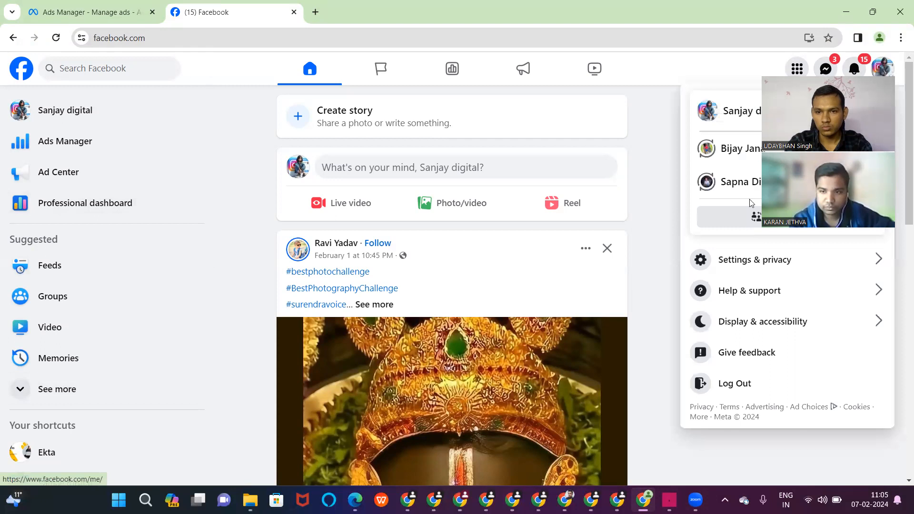
pyautogui.click(736, 149)
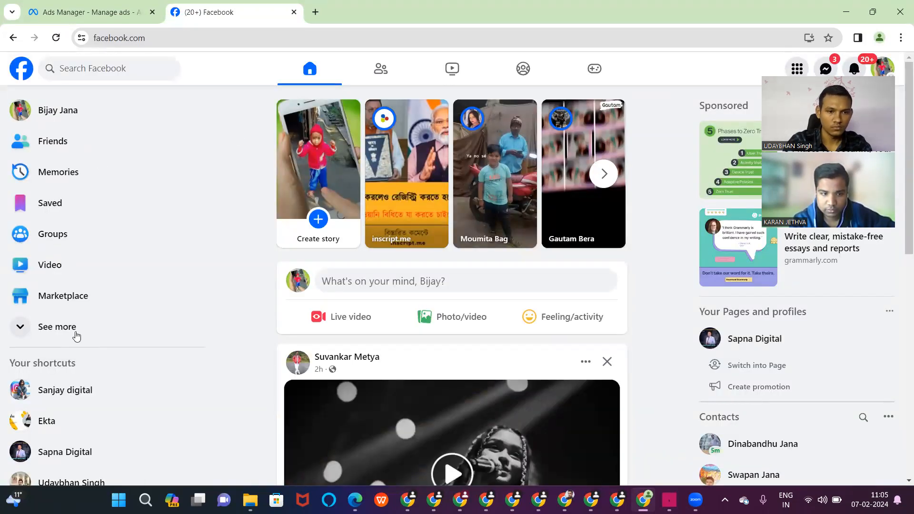
# - Dismiss the removed-content, restrictions and notification notices, and open Pages to create a new one
pyautogui.click(32, 328)
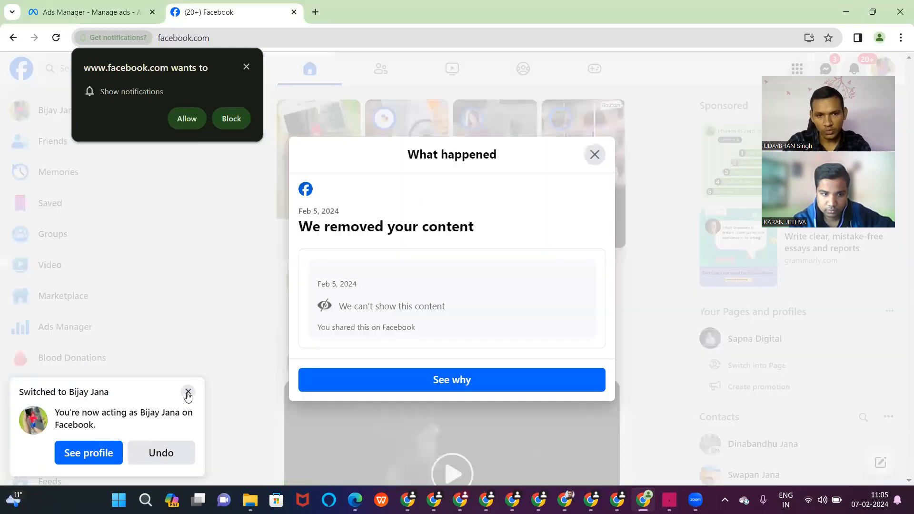
pyautogui.click(595, 156)
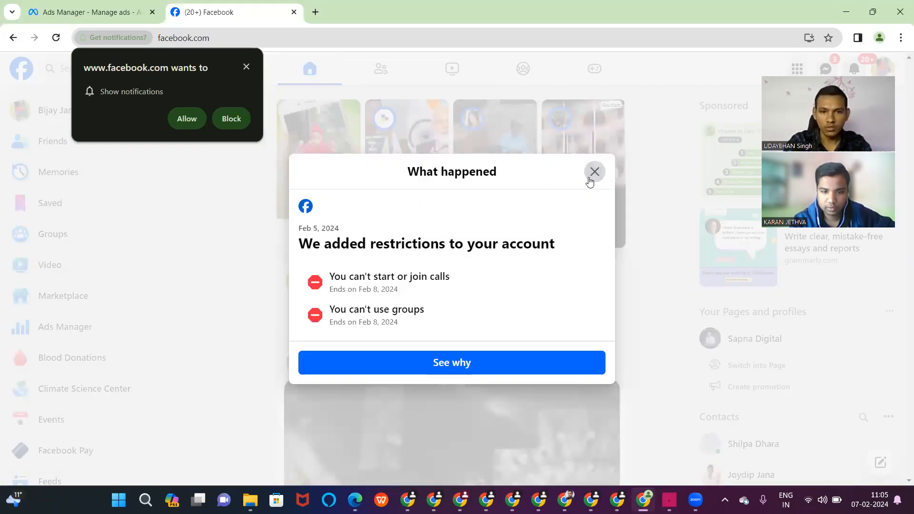
pyautogui.click(590, 179)
pyautogui.click(246, 68)
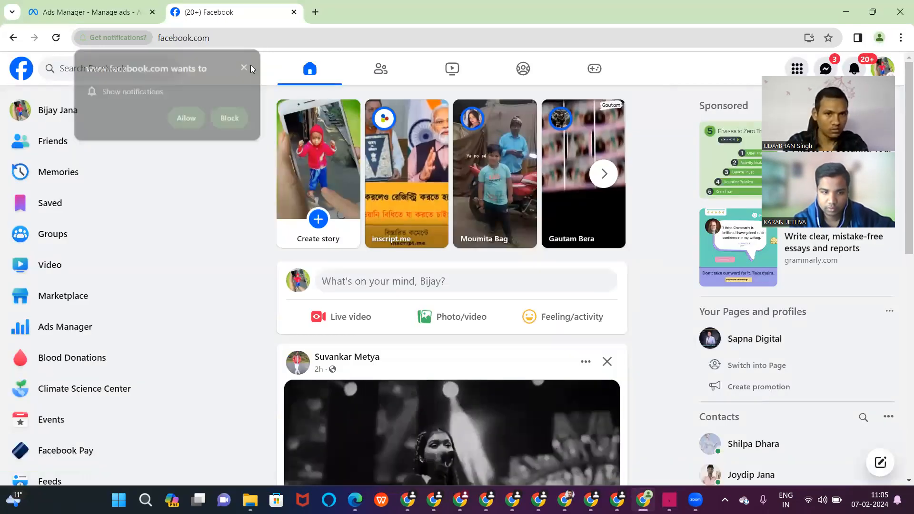
pyautogui.scroll(-5, 90, 381)
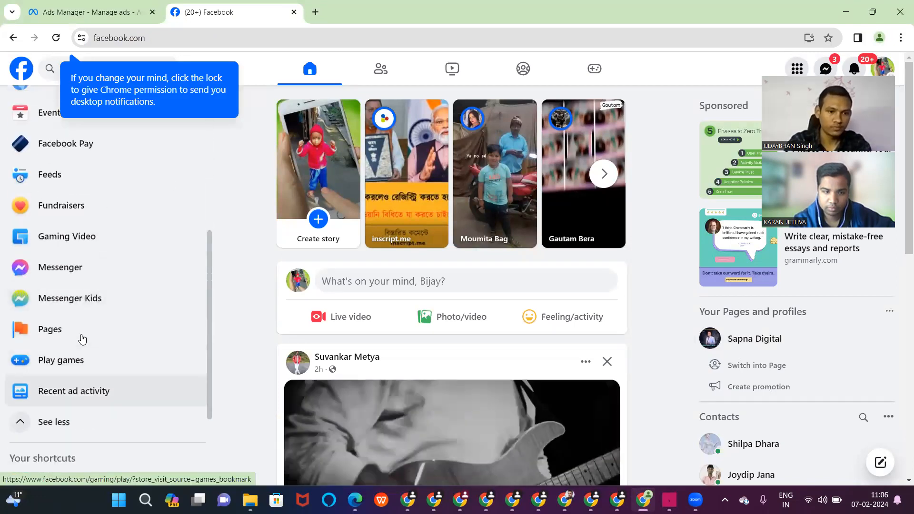
pyautogui.click(82, 339)
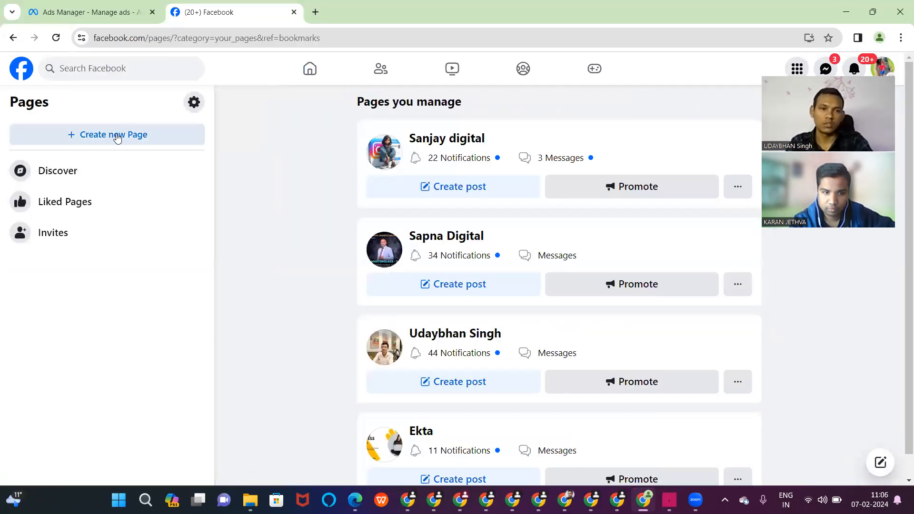
pyautogui.click(117, 137)
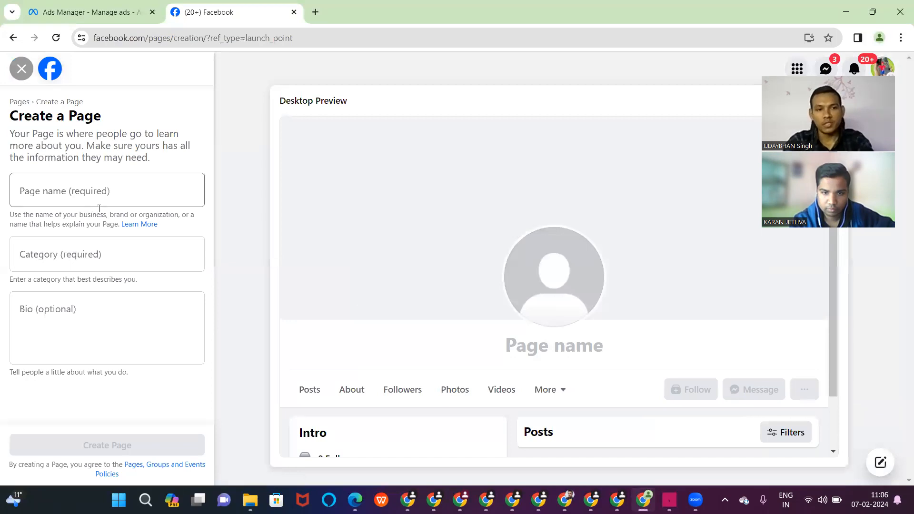
# - Name the new Page 'karan digital skills'
pyautogui.click(95, 197)
pyautogui.write('kA')
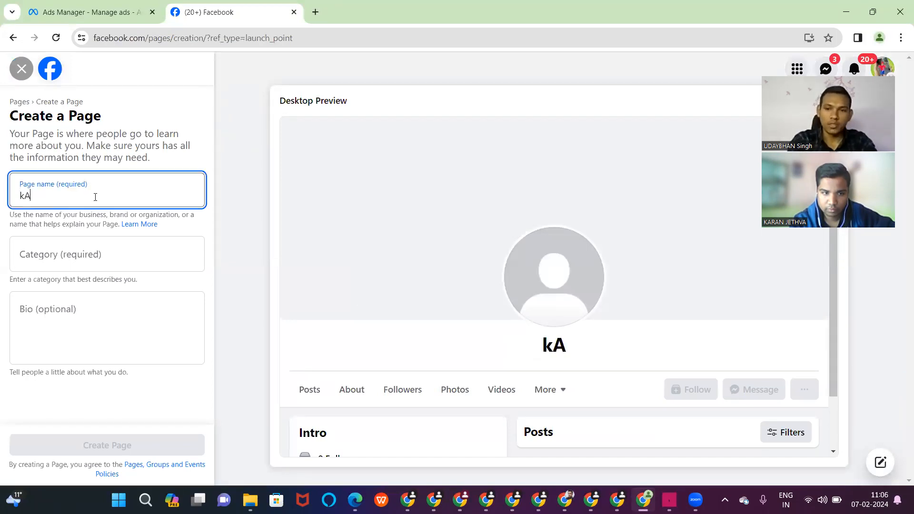
pyautogui.write('RAN')
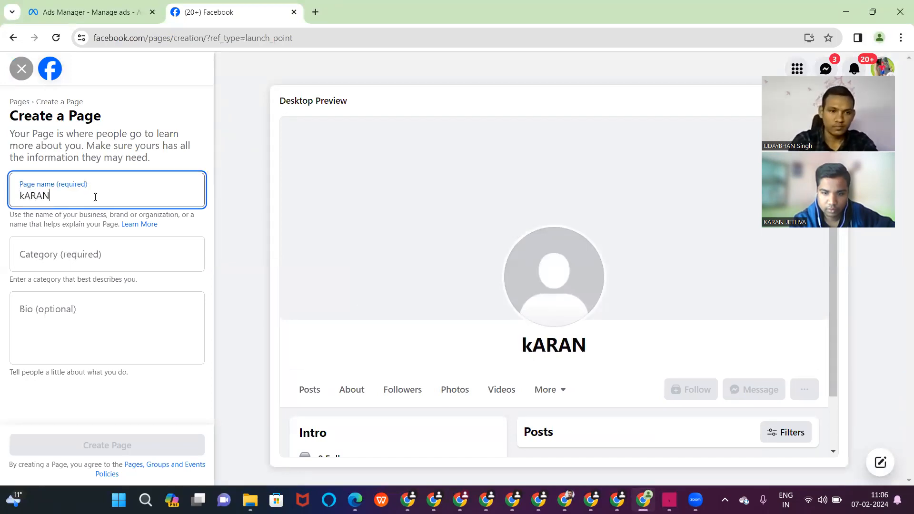
pyautogui.write(' dIGI')
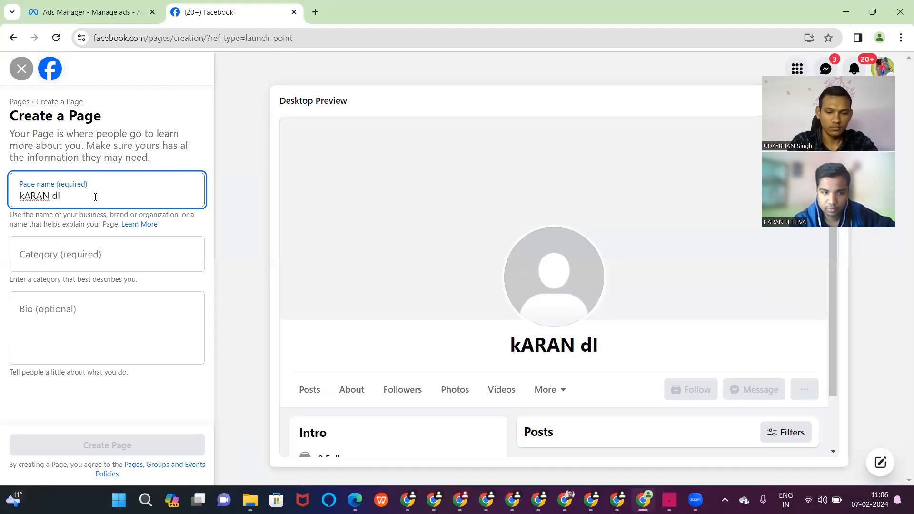
pyautogui.press('BackSpace')
pyautogui.press('BackSpace')
pyautogui.press('BackSpace')
pyautogui.press('BackSpace')
pyautogui.press('BackSpace')
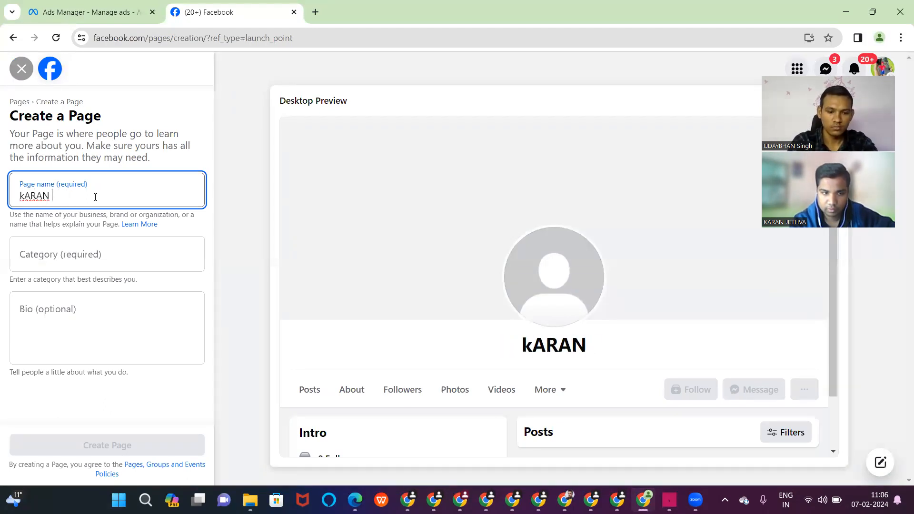
pyautogui.press('capslock')
pyautogui.press('BackSpace')
pyautogui.press('BackSpace')
pyautogui.press('BackSpace')
pyautogui.press('BackSpace')
pyautogui.press('BackSpace')
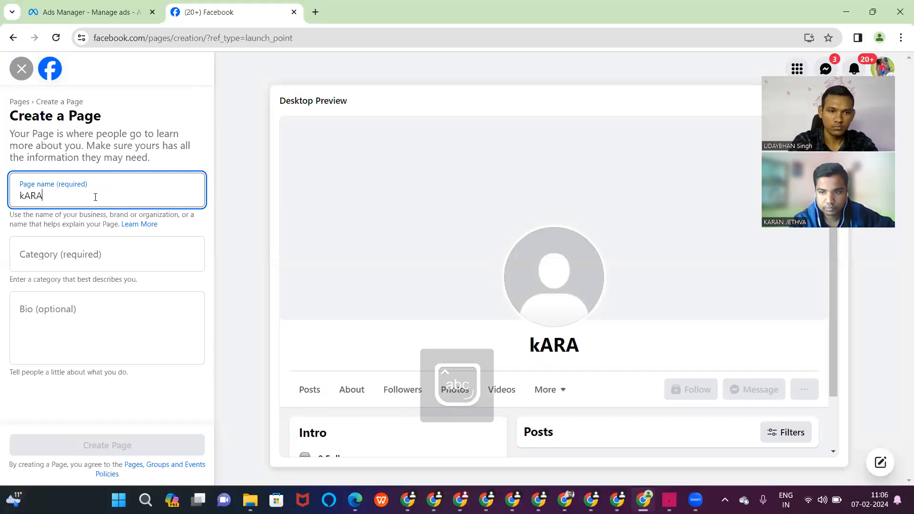
pyautogui.write('ka')
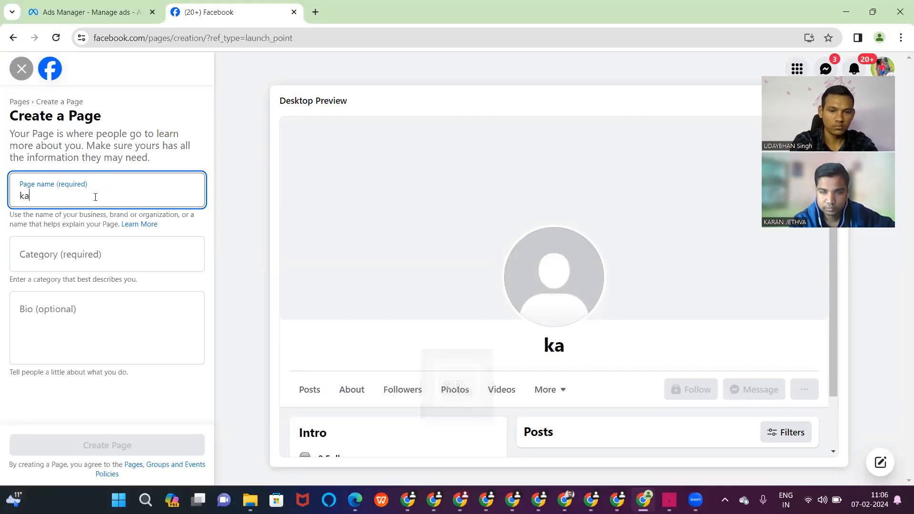
pyautogui.write('ran d')
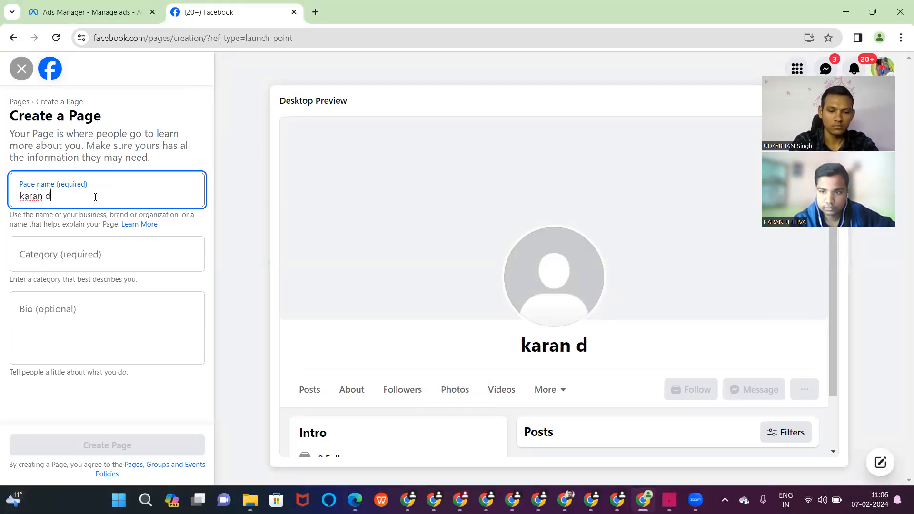
pyautogui.write('igital skills')
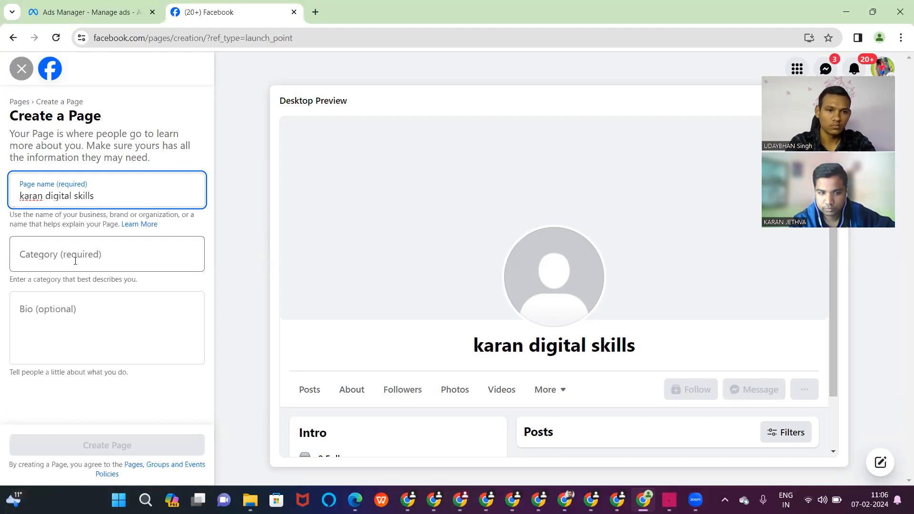
# - Choose the Digital creator category, add the bio 'Learning skills' and create the Page
pyautogui.click(75, 261)
pyautogui.write('digi')
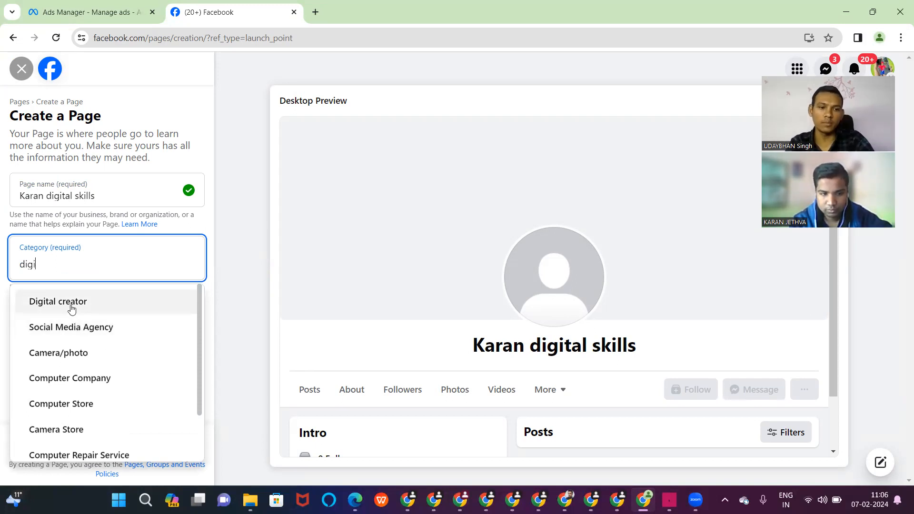
pyautogui.click(74, 309)
pyautogui.click(74, 327)
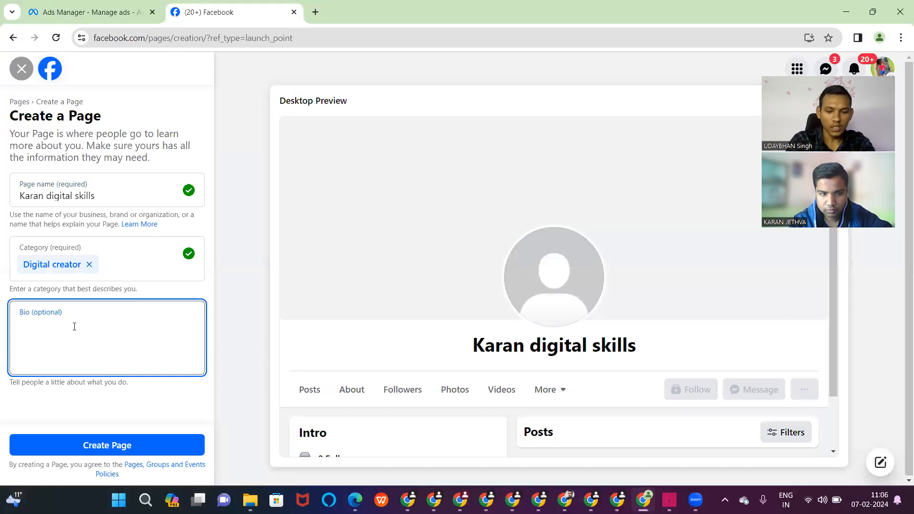
pyautogui.write('Learning')
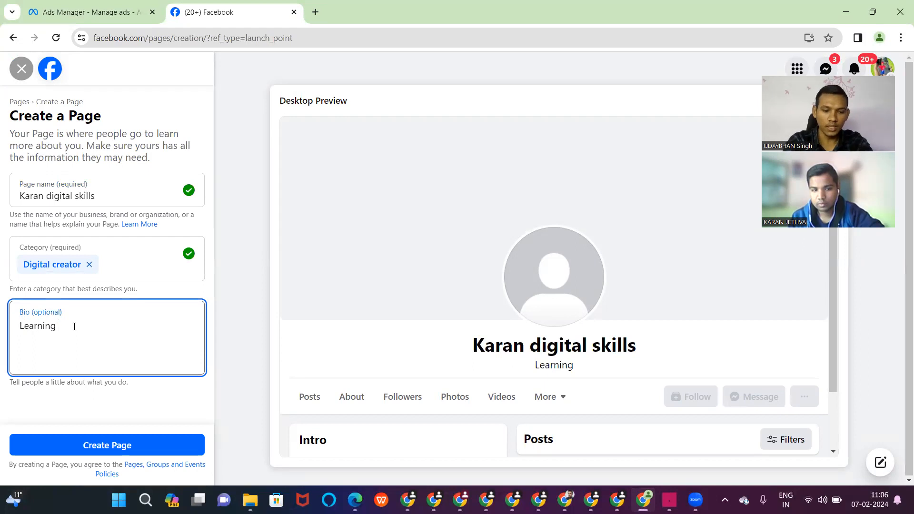
pyautogui.write('skills')
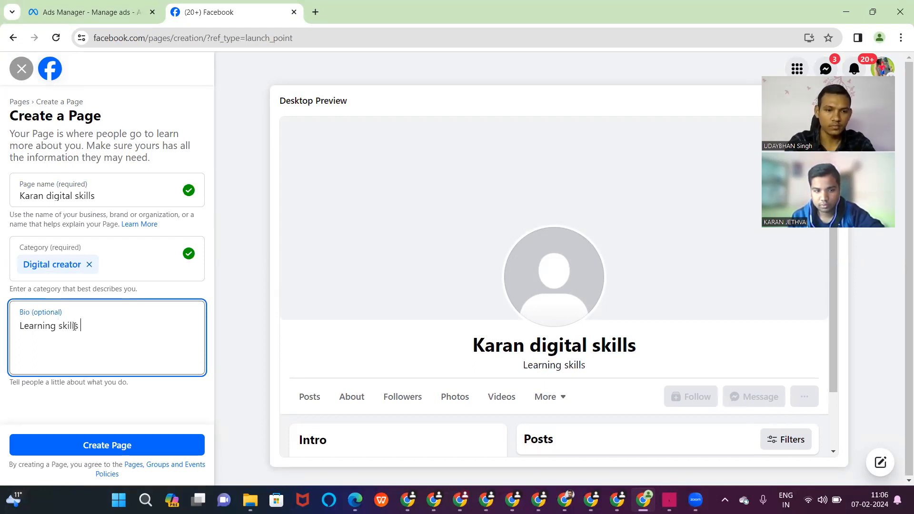
pyautogui.click(106, 445)
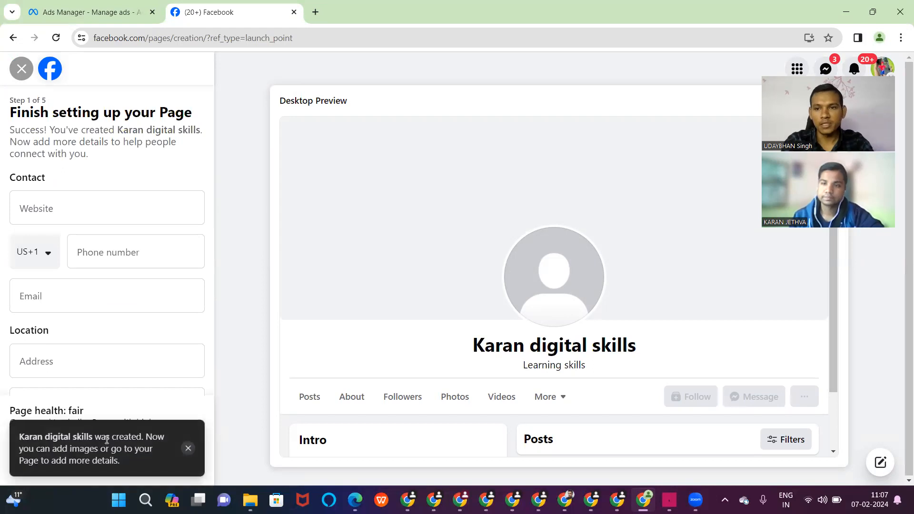
# - Fill in the Page's website address
pyautogui.click(48, 212)
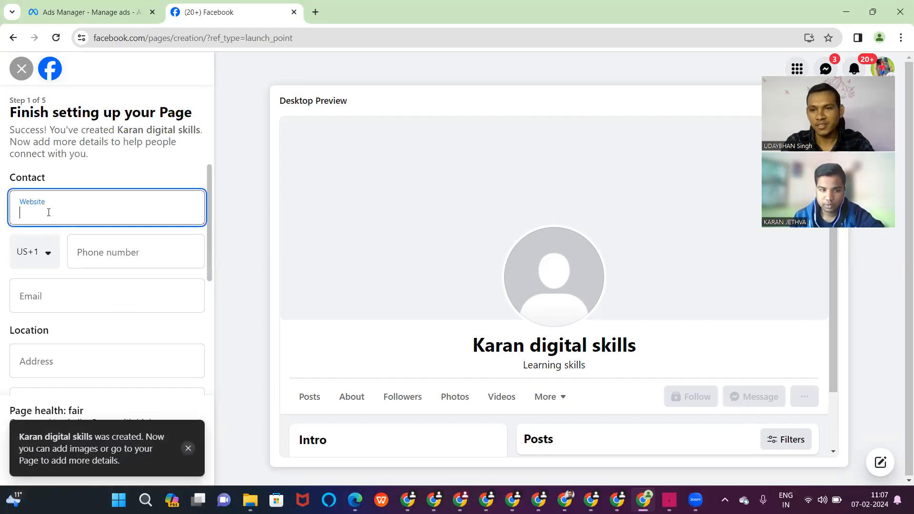
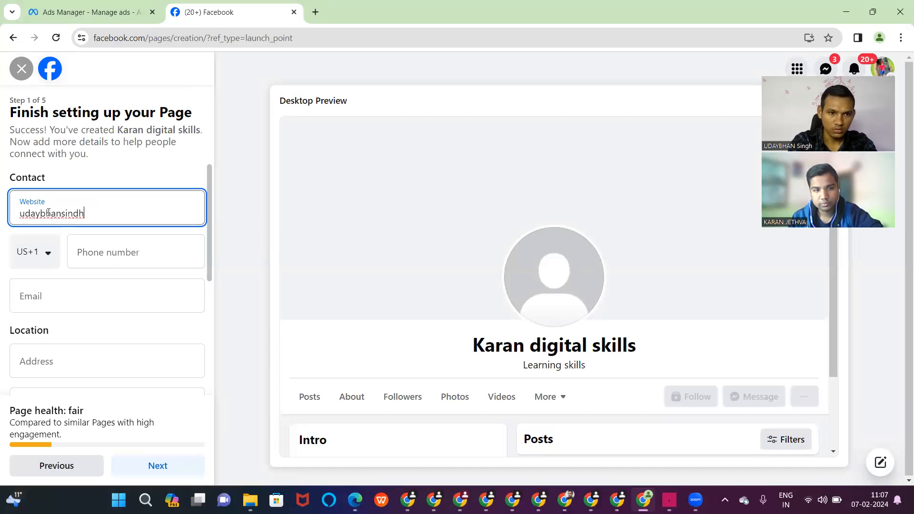
pyautogui.press('BackSpace')
pyautogui.press('BackSpace')
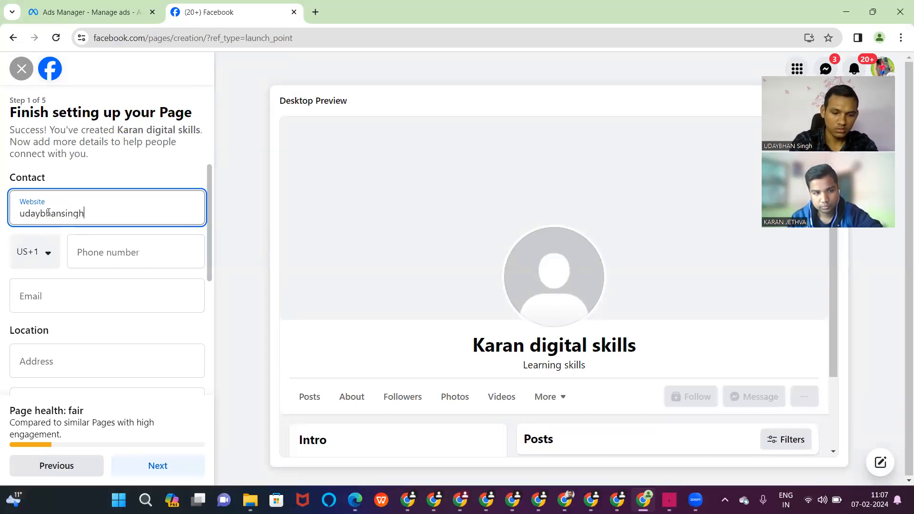
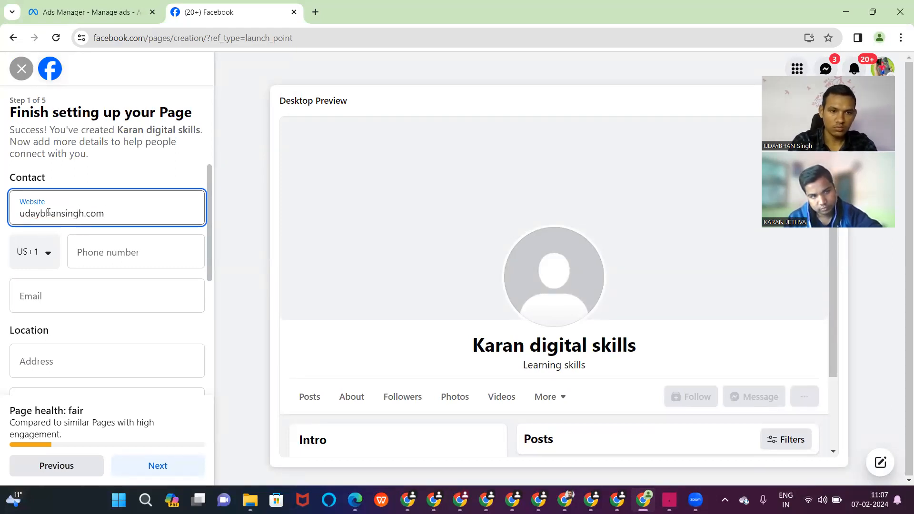
pyautogui.click(100, 254)
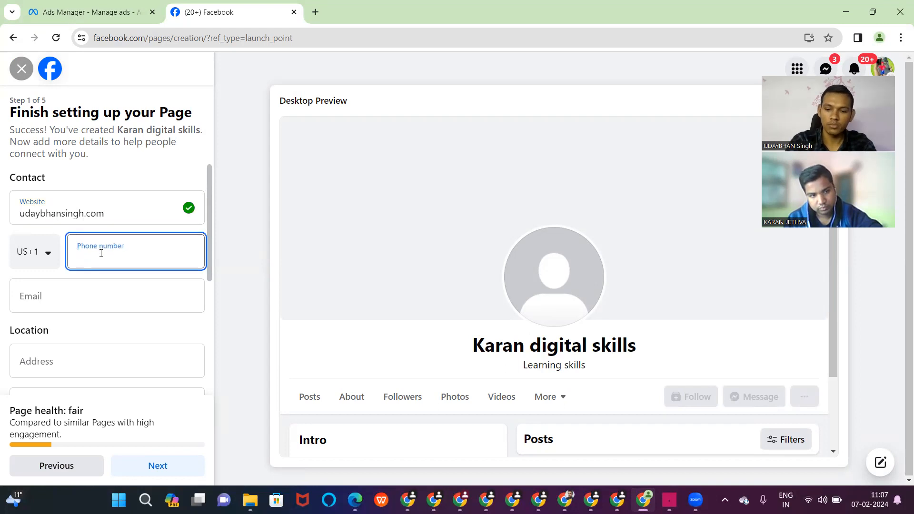
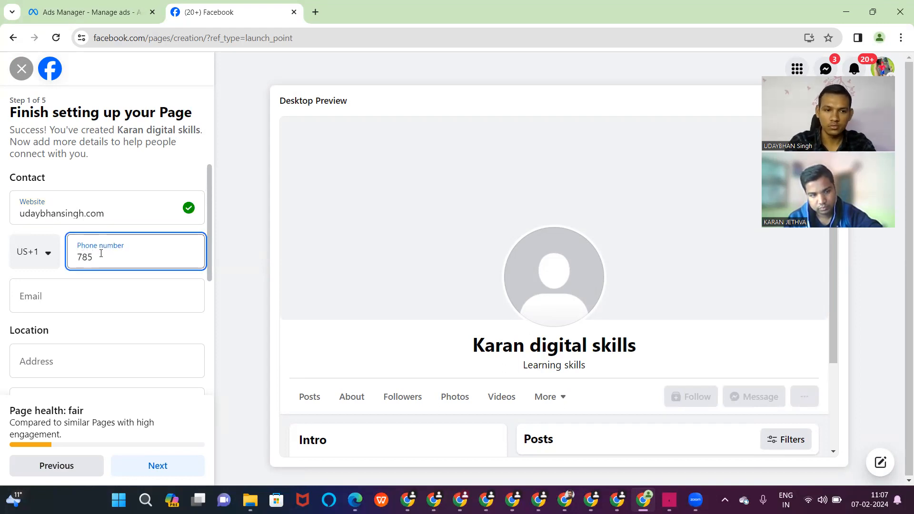
pyautogui.press('BackSpace')
pyautogui.press('BackSpace')
pyautogui.press('BackSpace')
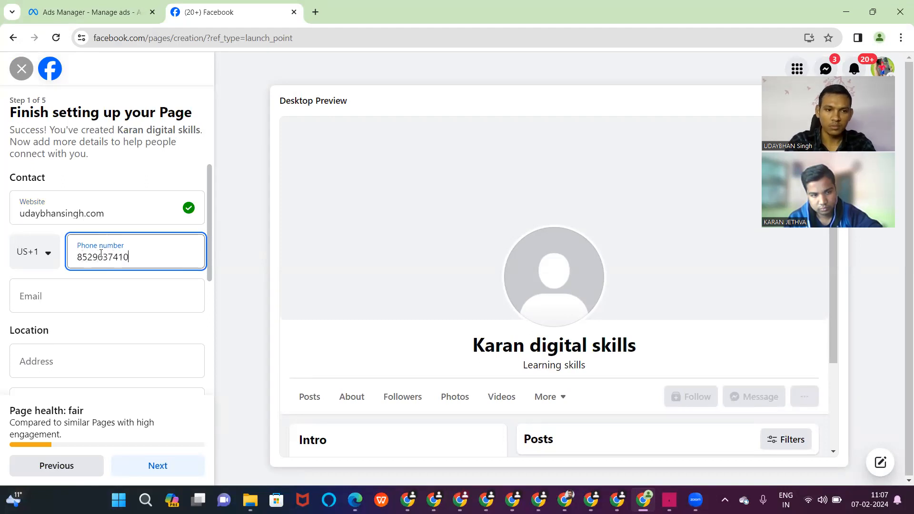
pyautogui.press('BackSpace')
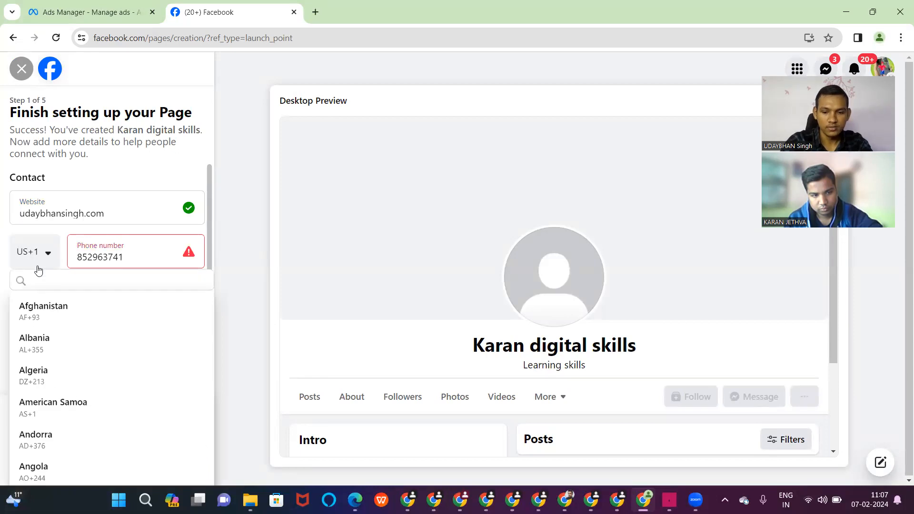
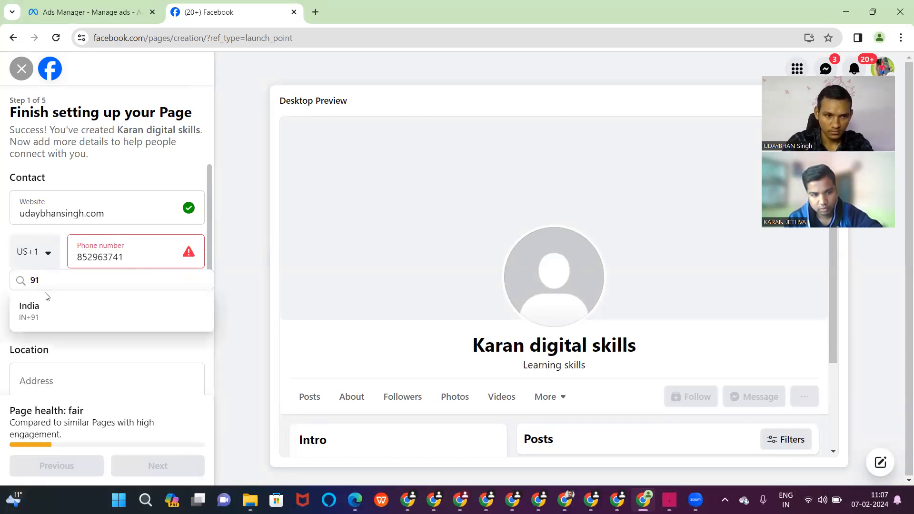
pyautogui.click(49, 307)
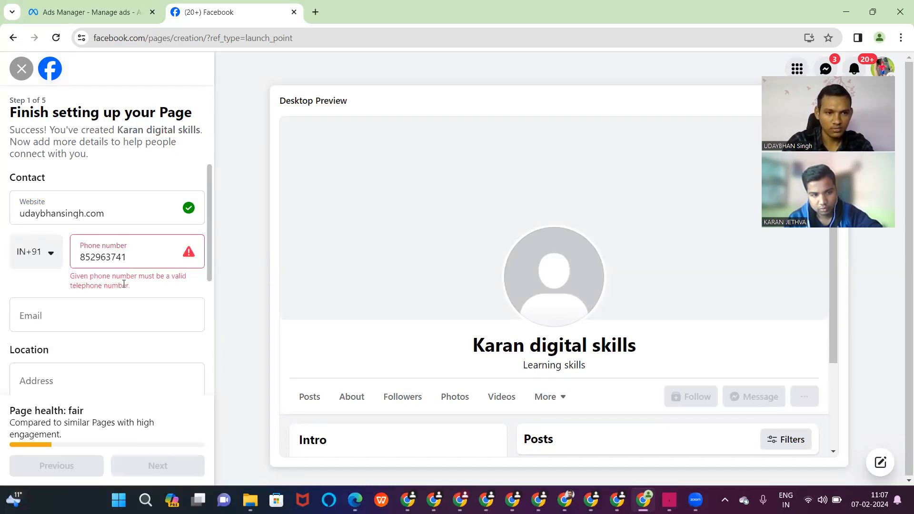
pyautogui.click(145, 255)
pyautogui.write('0')
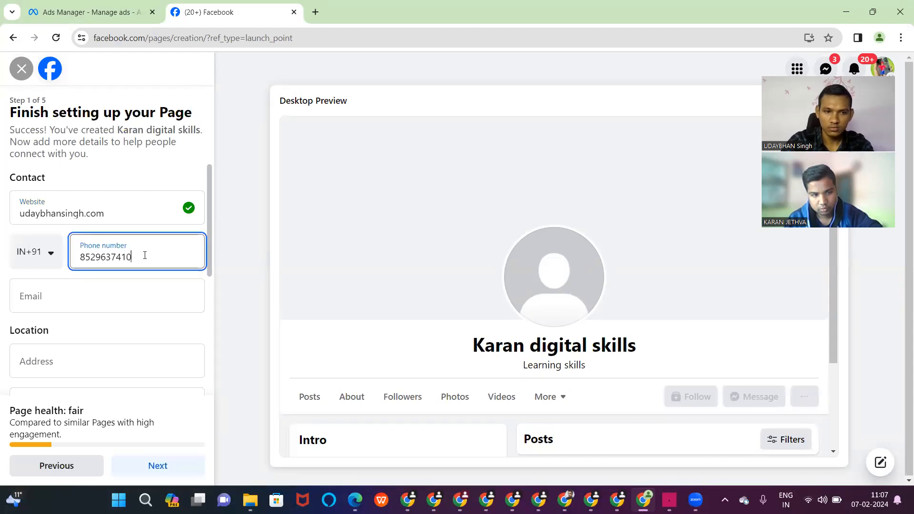
# - Enter the Page's contact email address
pyautogui.click(141, 286)
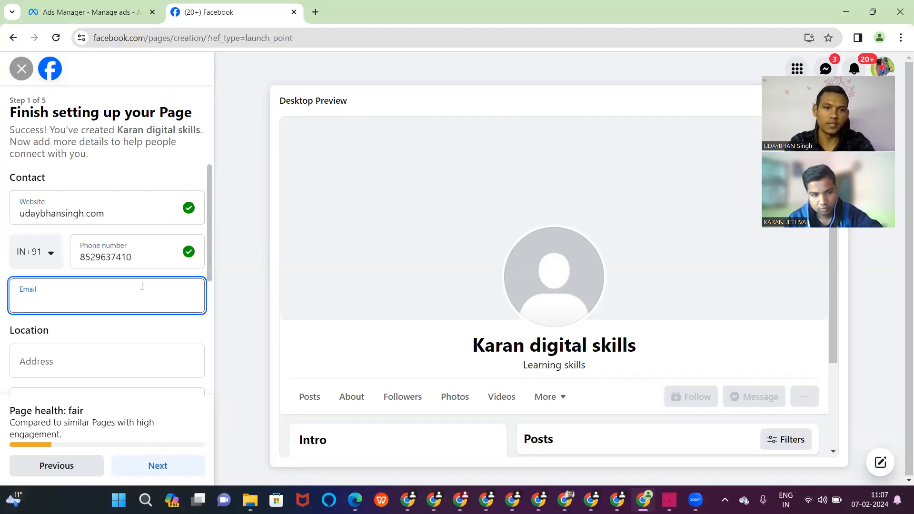
pyautogui.tripleClick(122, 209)
pyautogui.hotkey('ctrl', 'c')
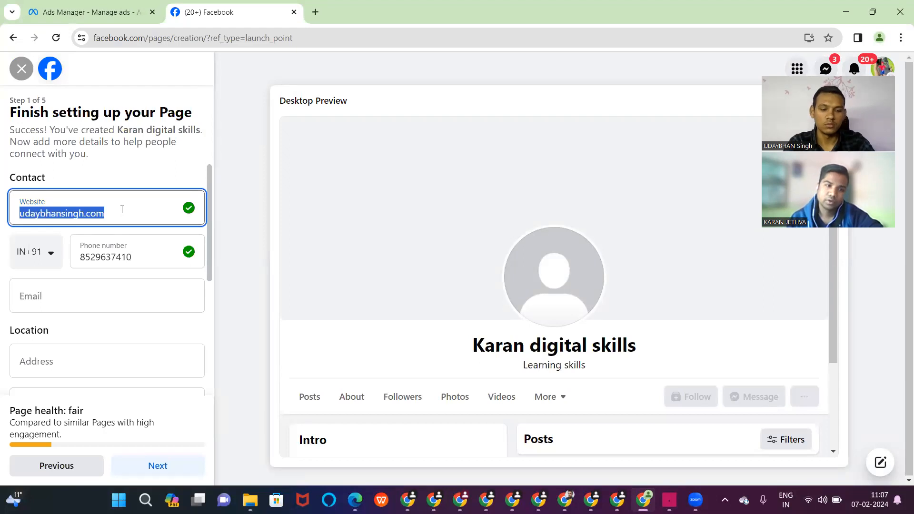
pyautogui.click(111, 295)
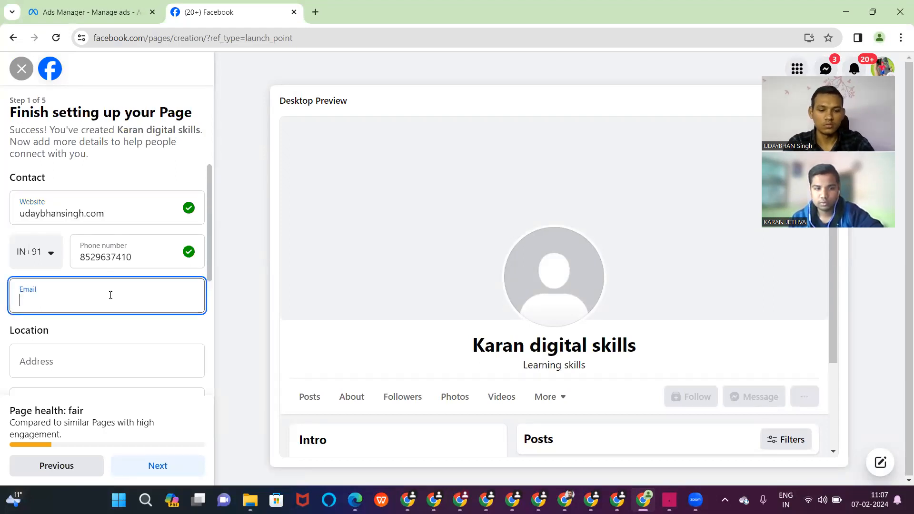
pyautogui.hotkey('ctrl', 'v')
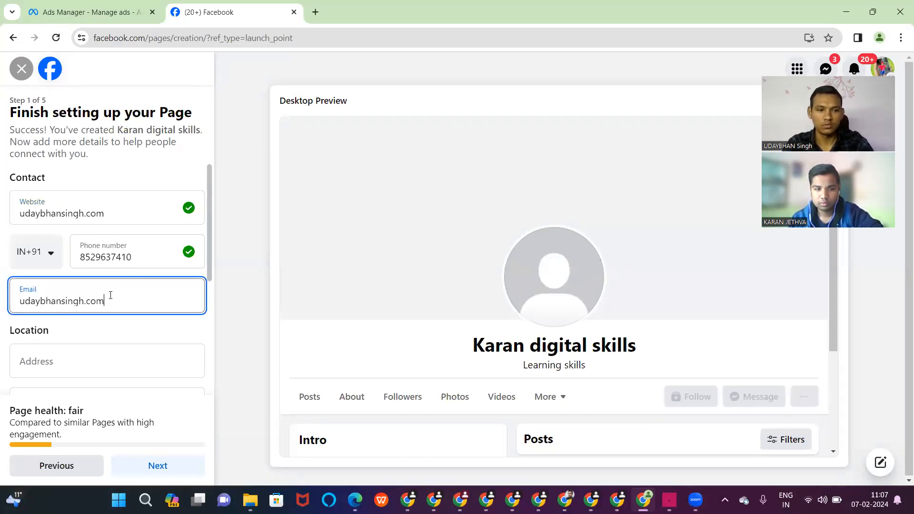
pyautogui.click(84, 301)
pyautogui.write('@')
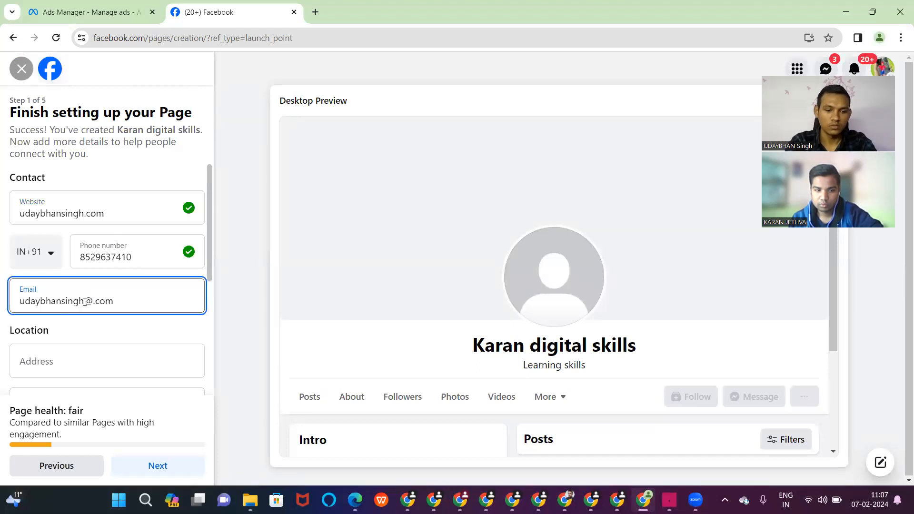
pyautogui.write('gamil')
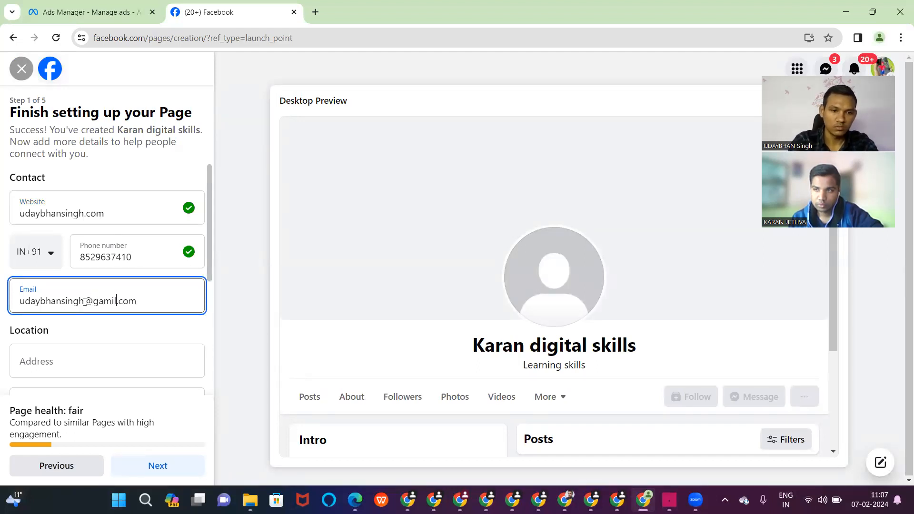
# - Enter the street address, city Delhi, India, and the ZIP code
pyautogui.click(95, 358)
pyautogui.scroll(-2, 94, 358)
pyautogui.scroll(-1, 94, 358)
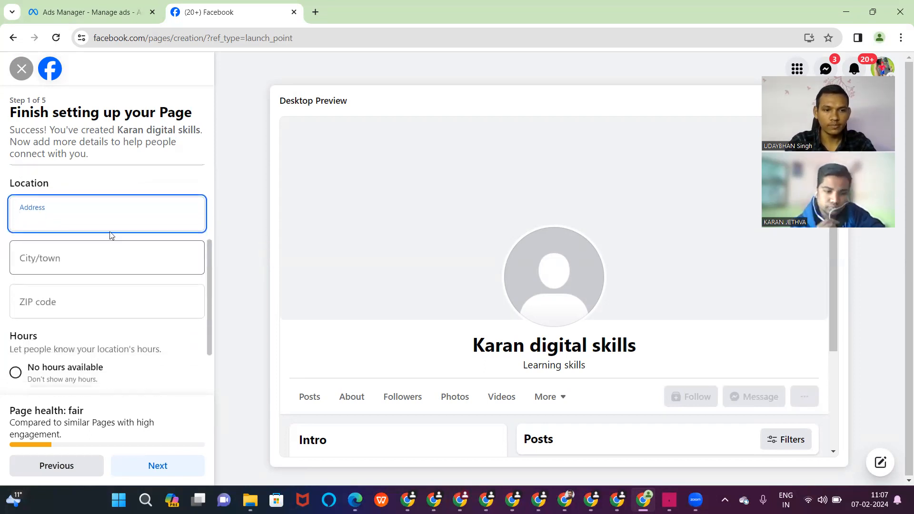
pyautogui.write('delhi')
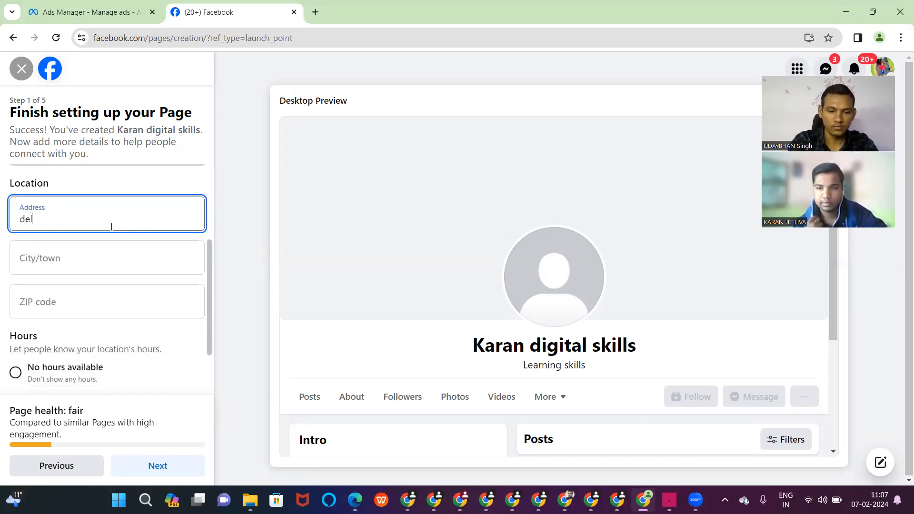
pyautogui.click(111, 251)
pyautogui.write('delhi')
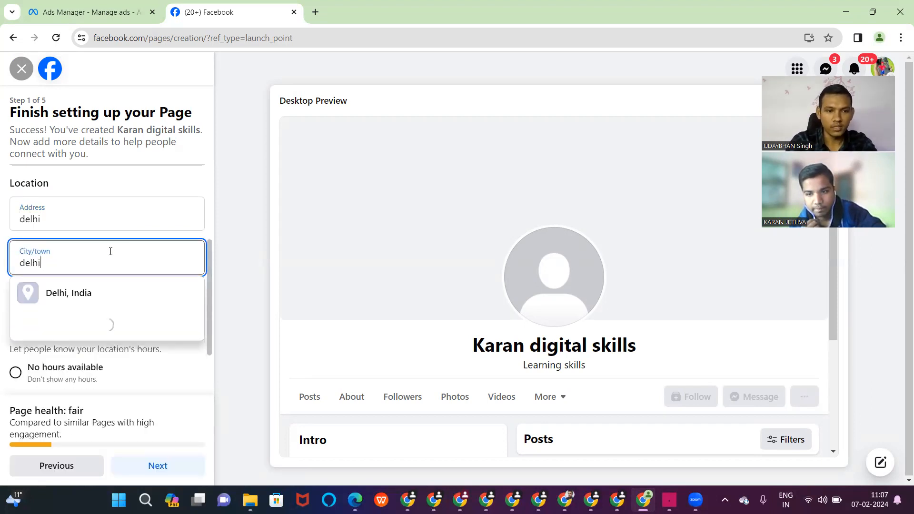
pyautogui.click(105, 293)
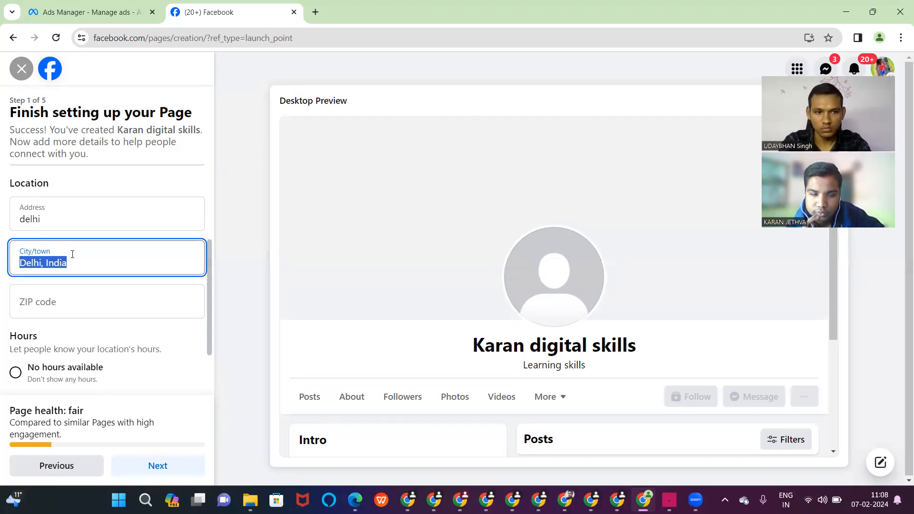
pyautogui.click(102, 310)
pyautogui.write('110052')
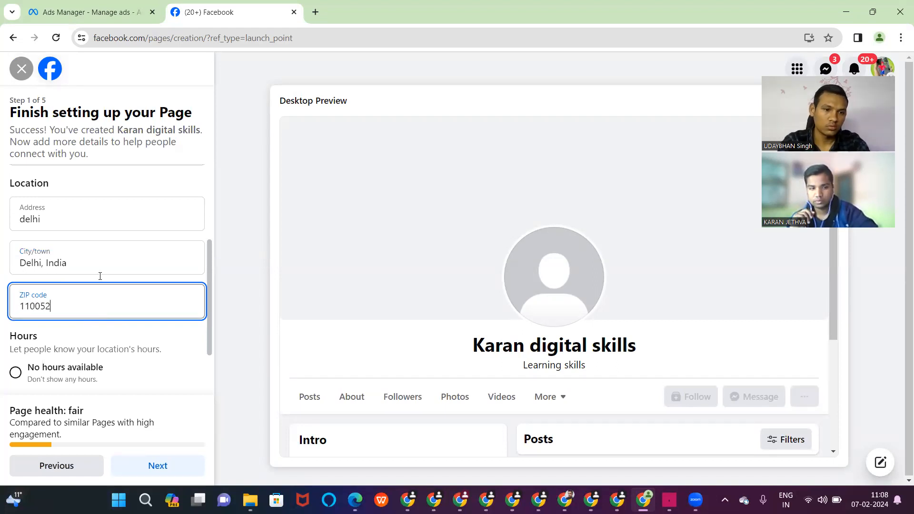
# - Set the Page's hours to Always open and continue to the next step
pyautogui.scroll(-2, 109, 238)
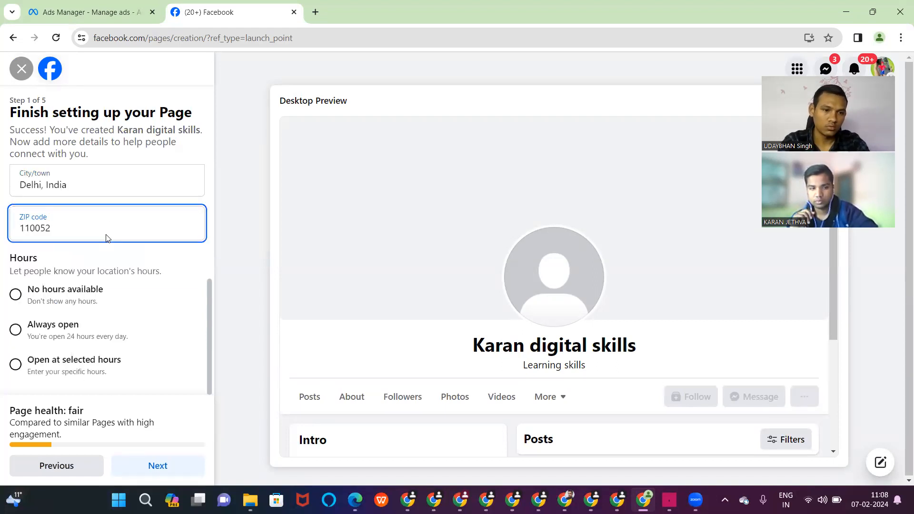
pyautogui.click(16, 330)
pyautogui.click(175, 465)
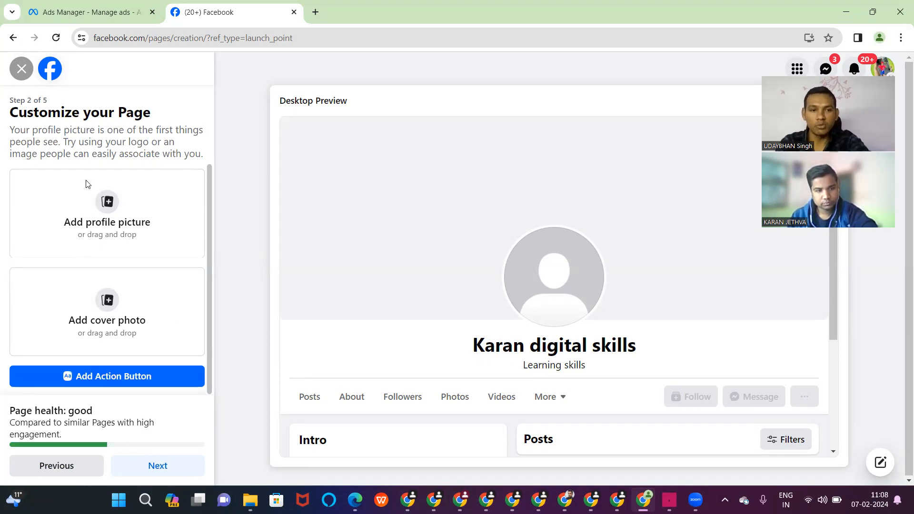
pyautogui.click(108, 203)
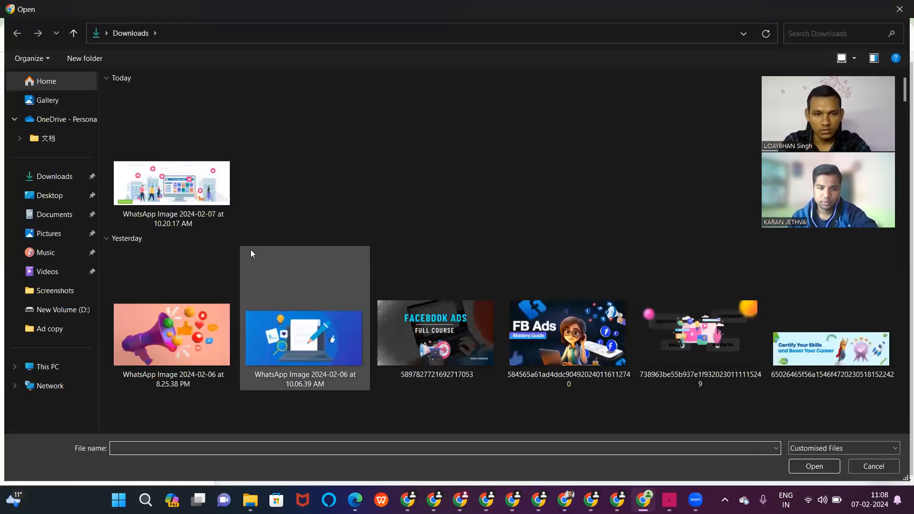
pyautogui.scroll(-10, 619, 320)
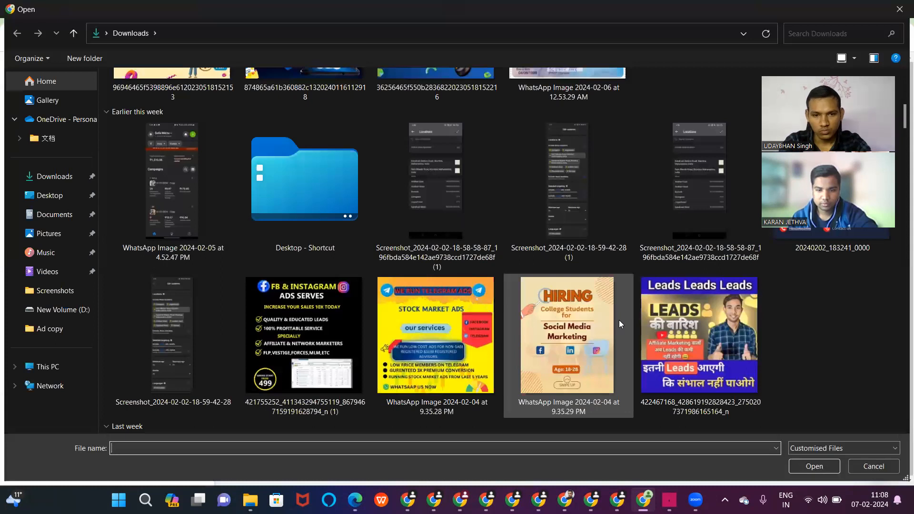
pyautogui.scroll(-5, 619, 320)
pyautogui.click(662, 232)
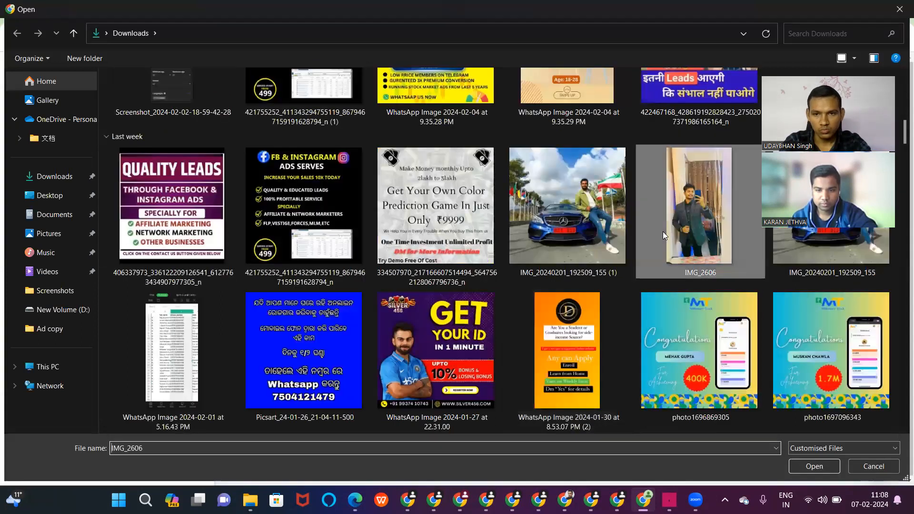
pyautogui.doubleClick(693, 211)
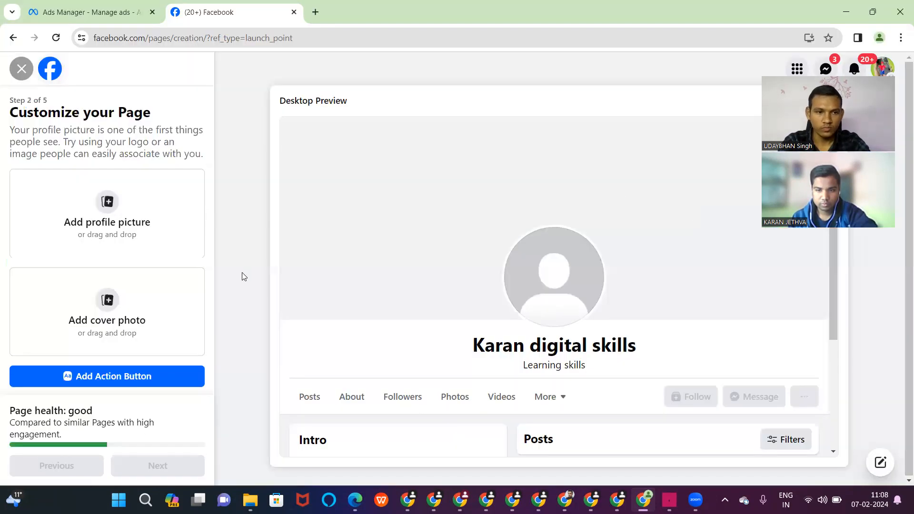
# - Add the megaphone image as the cover photo and shift it upward
pyautogui.click(104, 302)
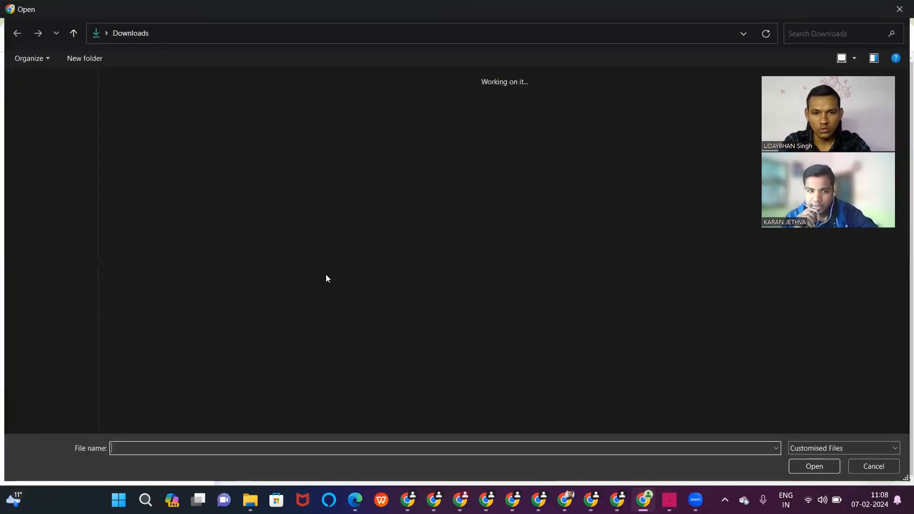
pyautogui.doubleClick(189, 334)
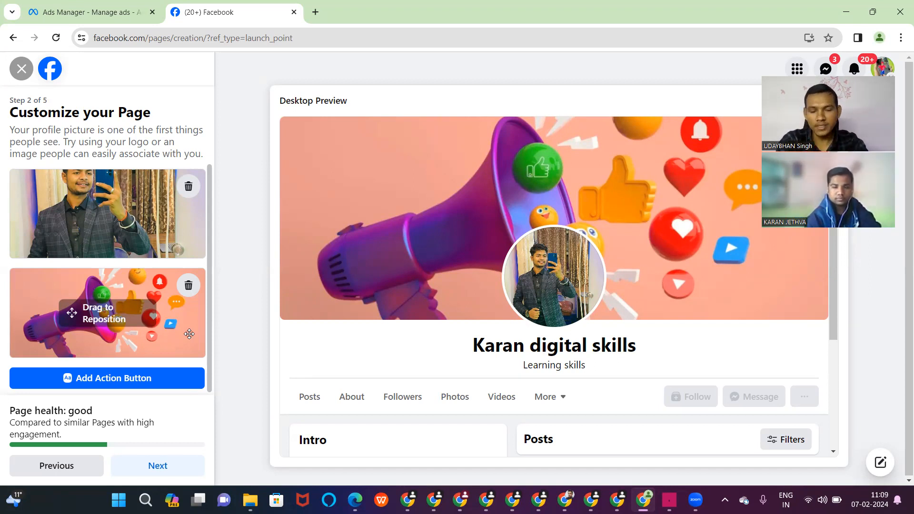
pyautogui.moveTo(68, 332); pyautogui.dragTo(92, 363)
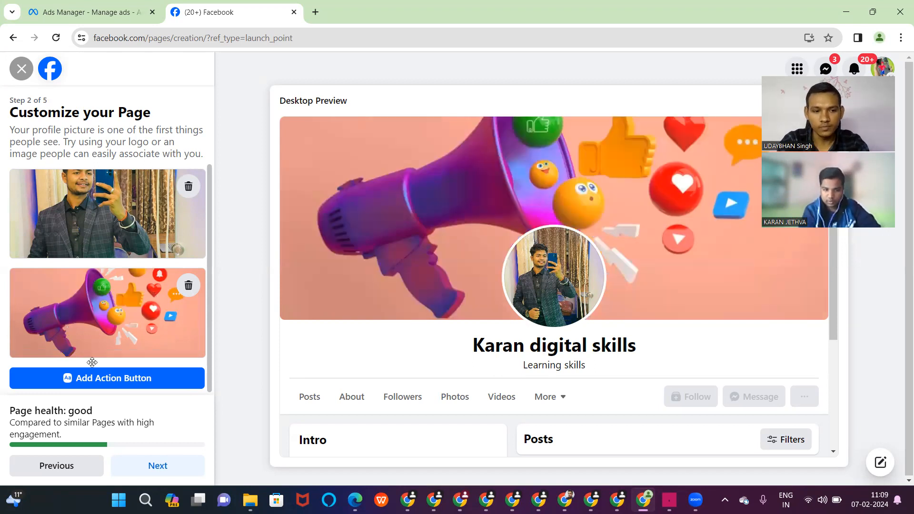
# - Save the photos, skip WhatsApp and friend invites, finish the Page, and dismiss the welcome
pyautogui.click(163, 472)
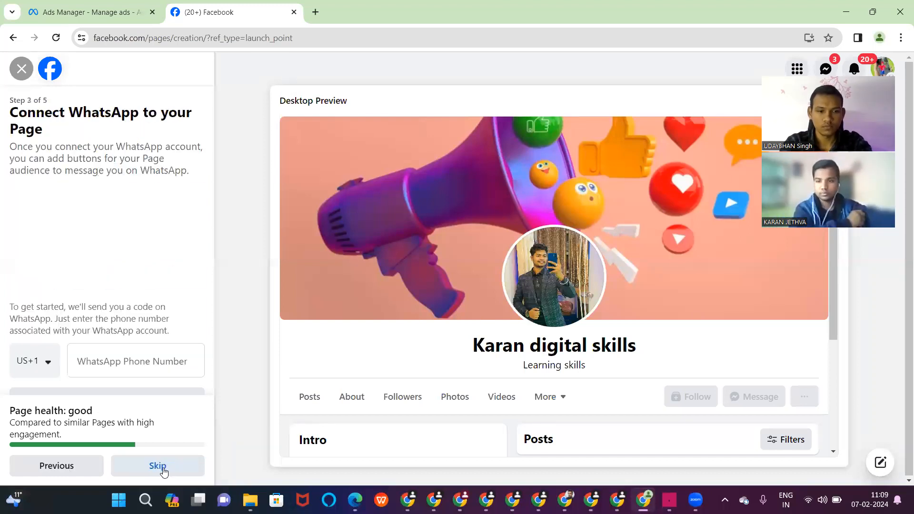
pyautogui.click(163, 470)
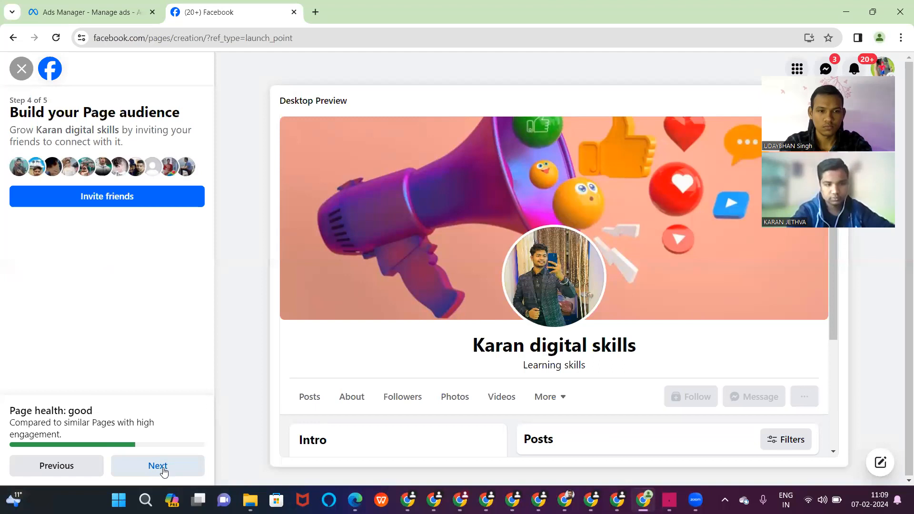
pyautogui.click(148, 201)
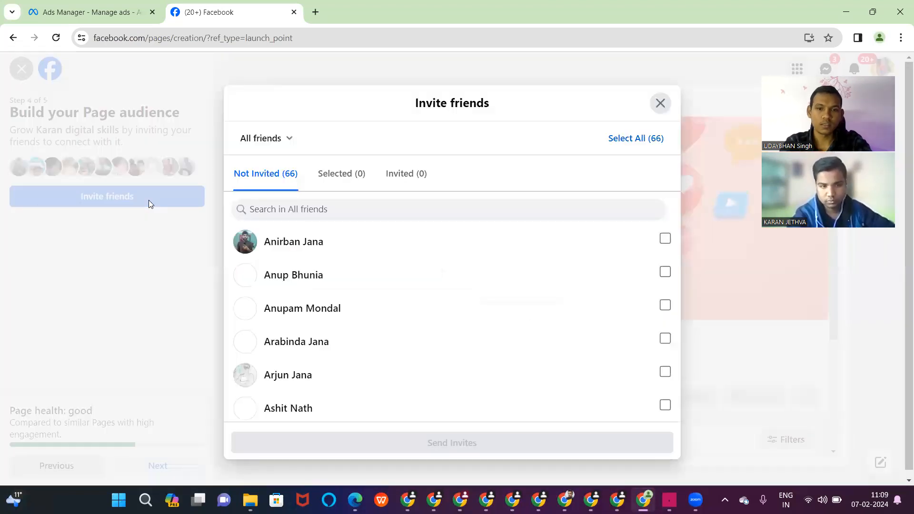
pyautogui.click(664, 108)
pyautogui.click(159, 474)
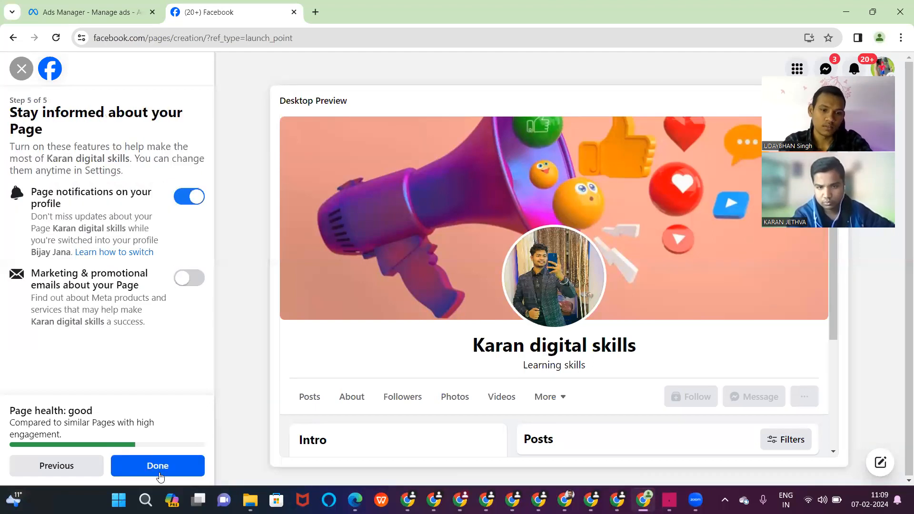
pyautogui.click(159, 473)
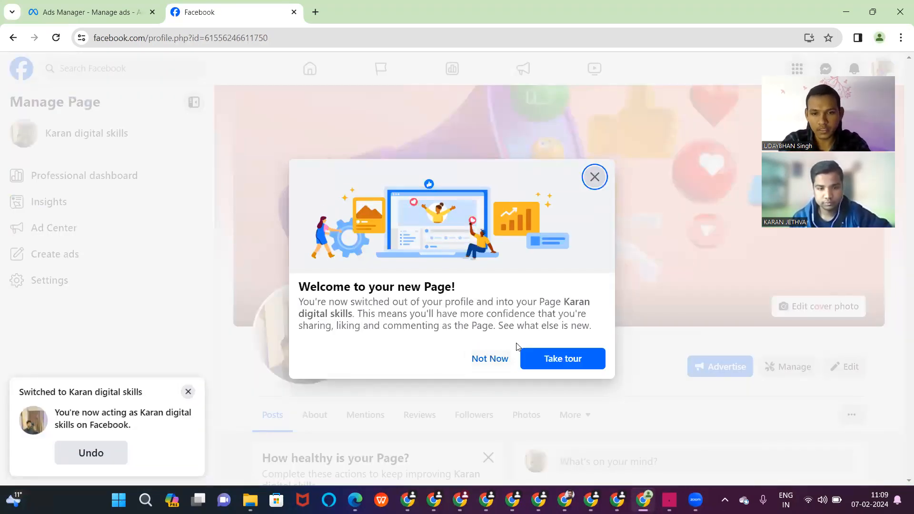
pyautogui.click(490, 358)
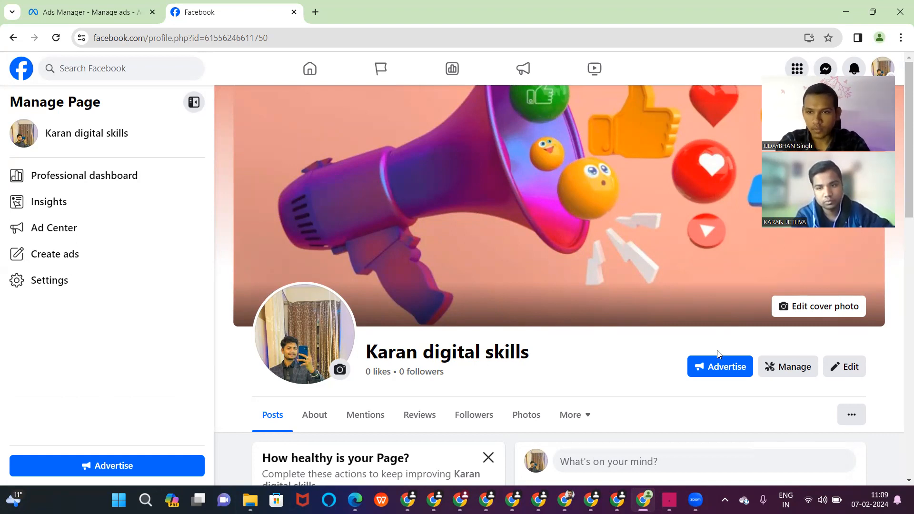
# - Open the Karan digital skills Professional dashboard and scroll the sidebar to Your tools
pyautogui.click(779, 366)
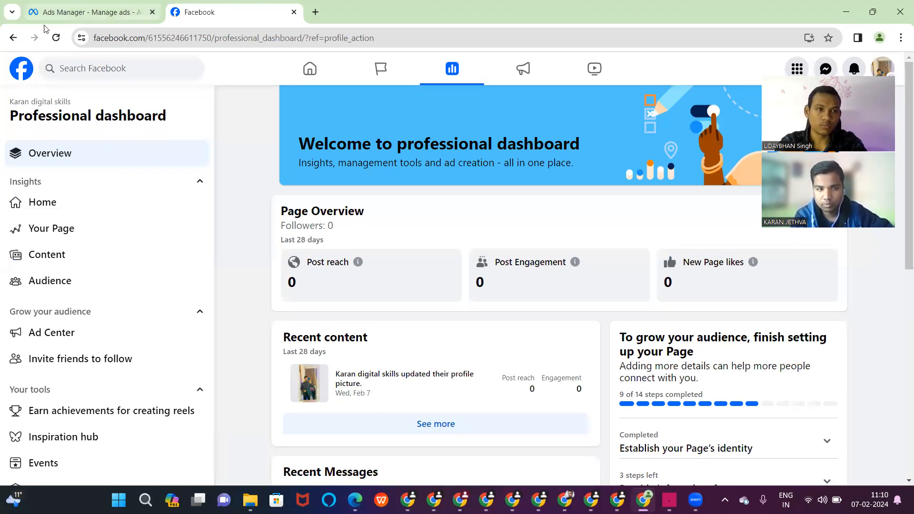
pyautogui.click(12, 38)
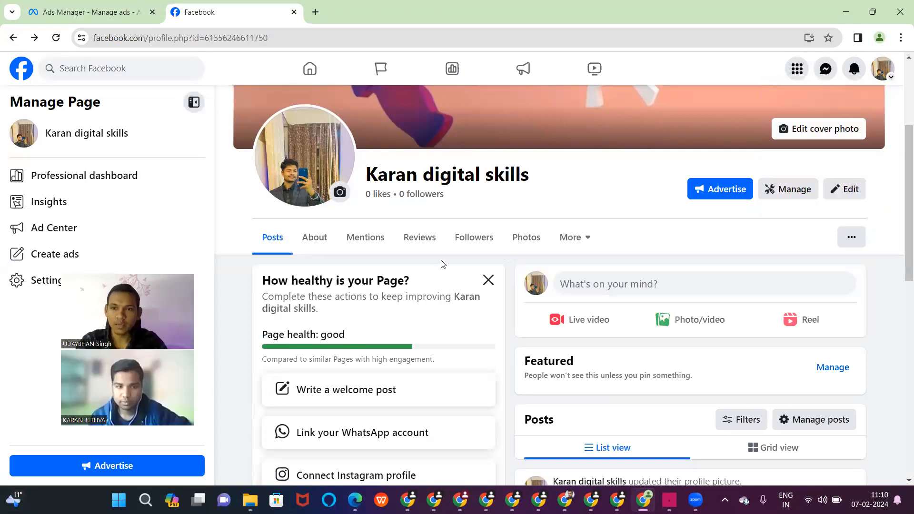
pyautogui.click(768, 189)
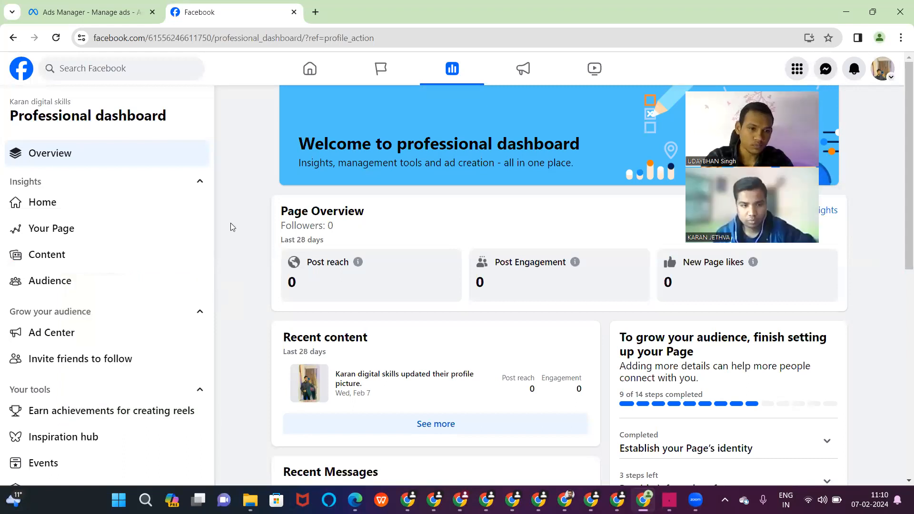
pyautogui.scroll(-4, 113, 260)
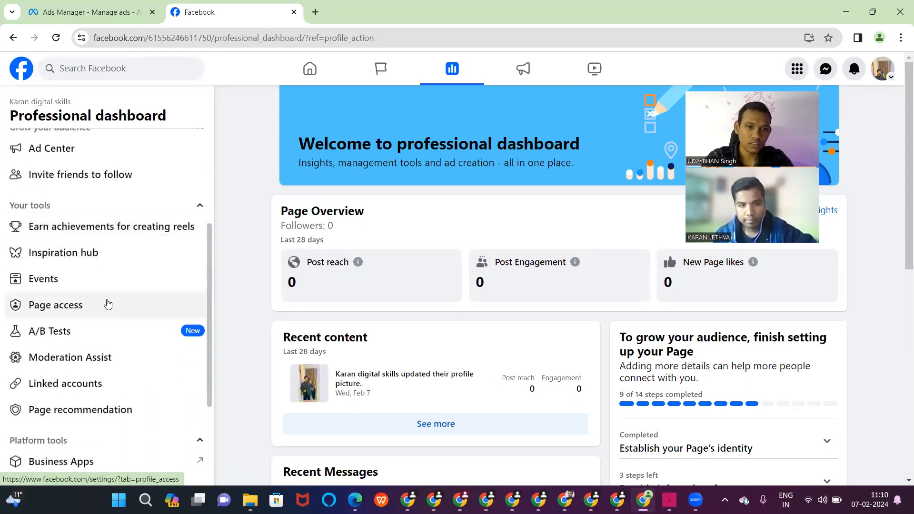
pyautogui.click(108, 305)
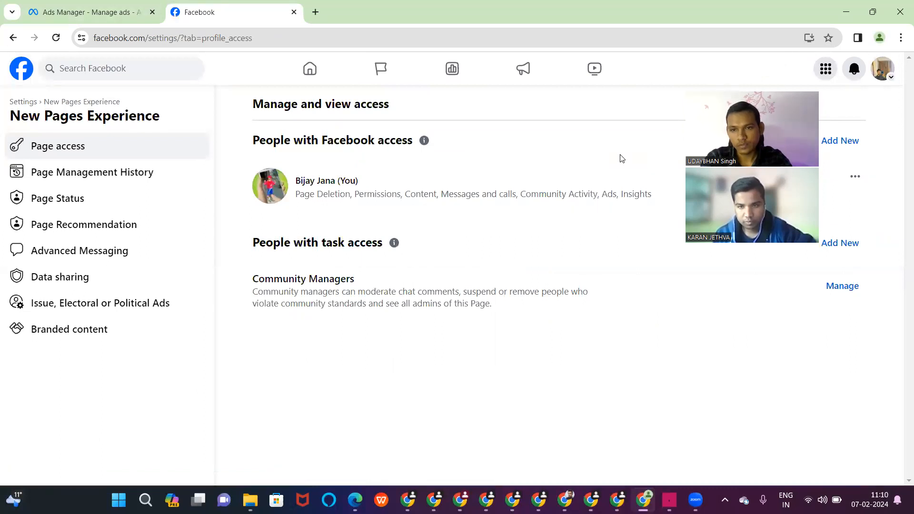
pyautogui.click(826, 143)
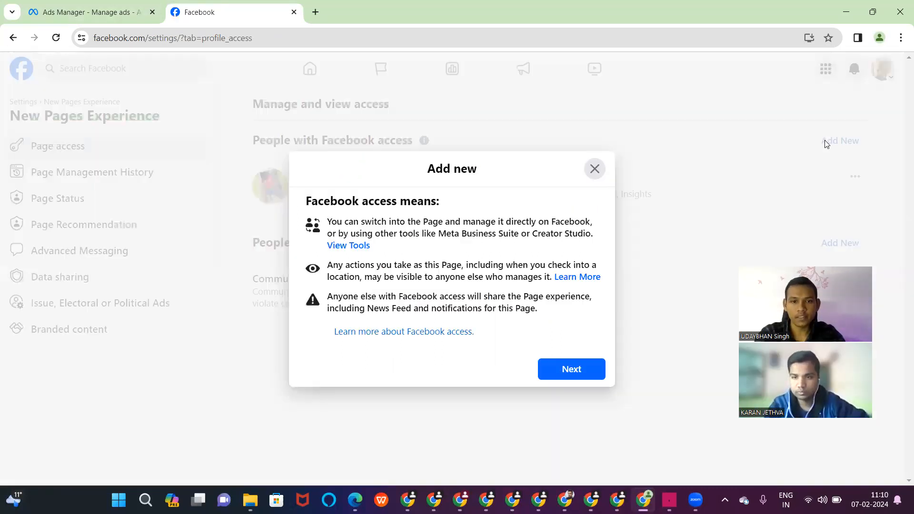
pyautogui.click(576, 370)
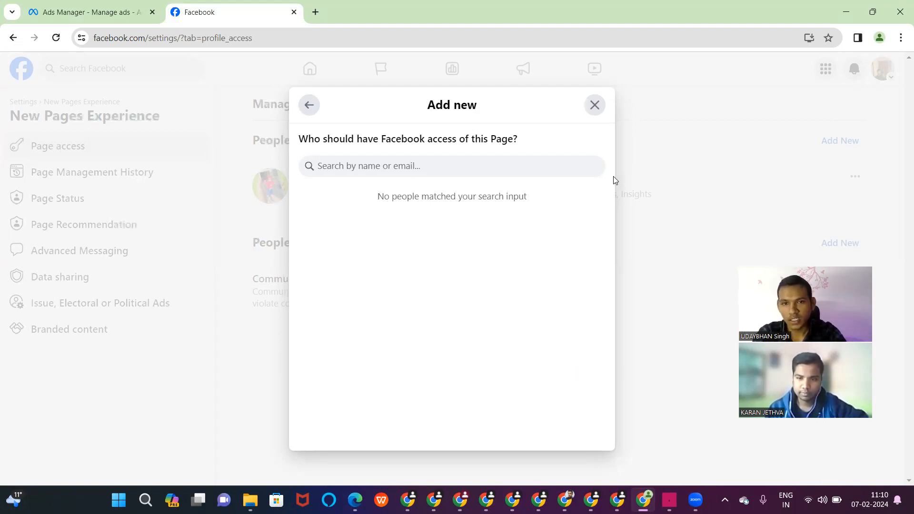
pyautogui.click(593, 106)
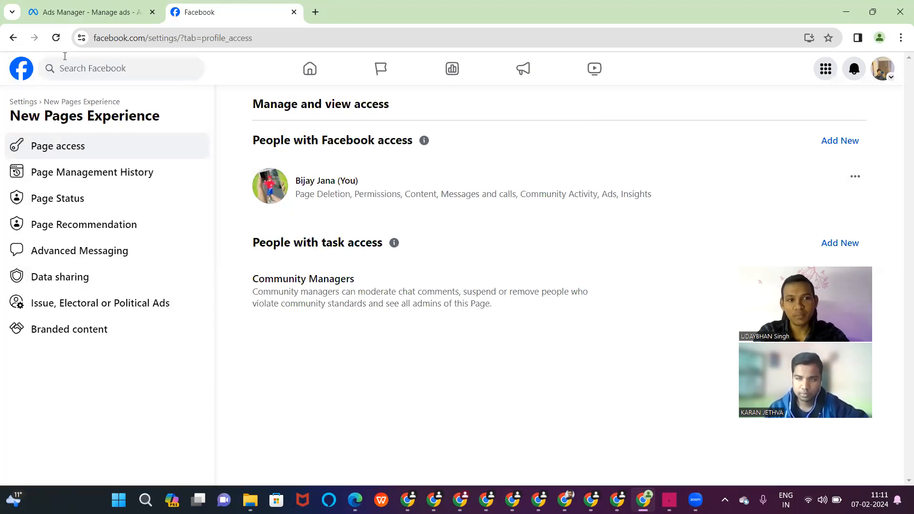
pyautogui.click(13, 41)
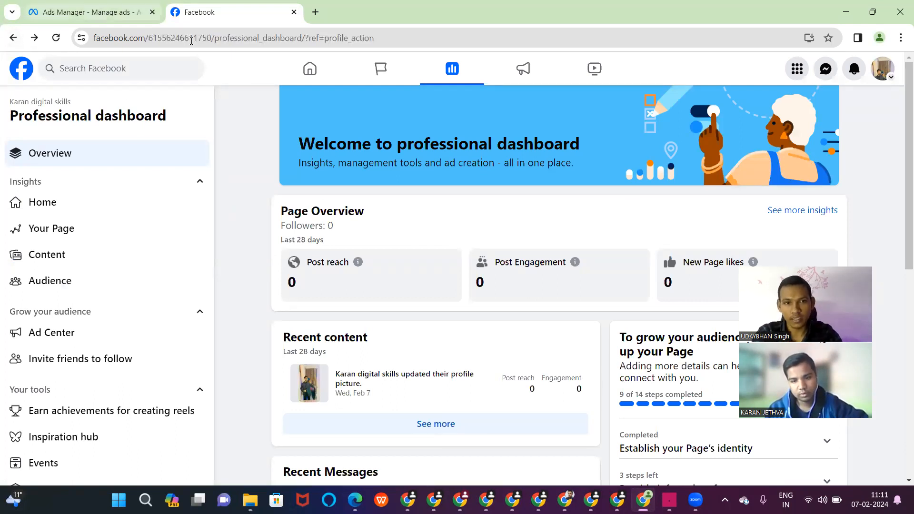
pyautogui.click(308, 76)
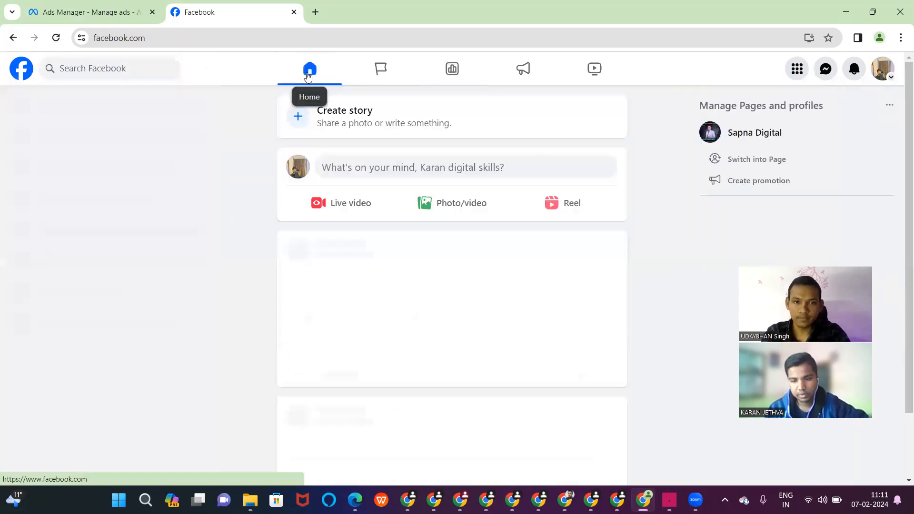
pyautogui.click(445, 203)
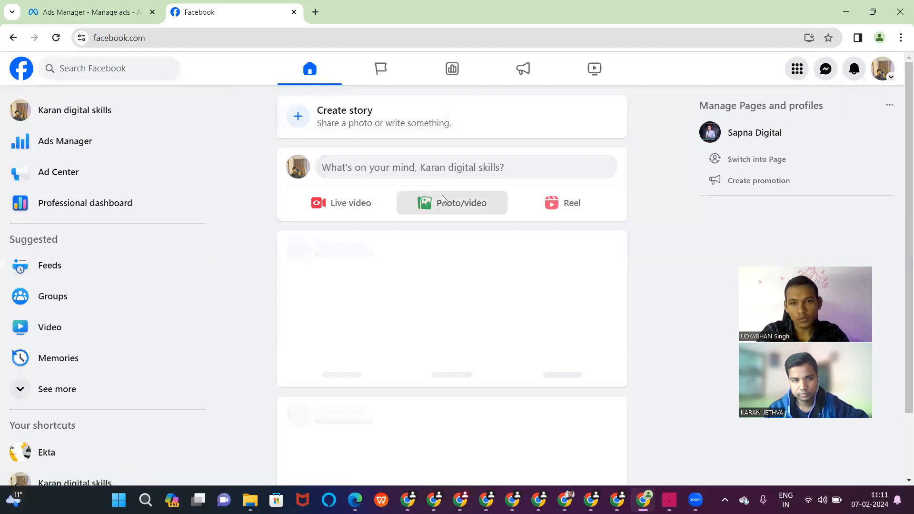
pyautogui.click(445, 265)
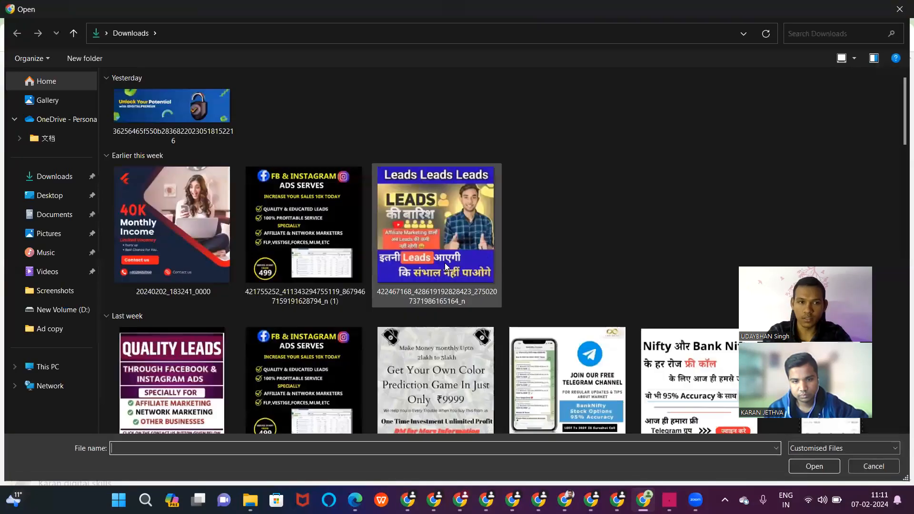
pyautogui.scroll(-5, 299, 297)
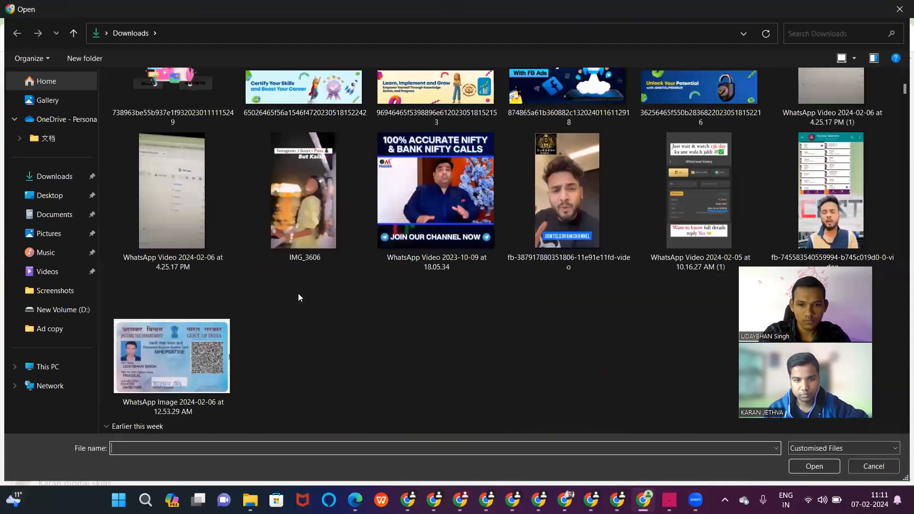
pyautogui.scroll(-10, 299, 297)
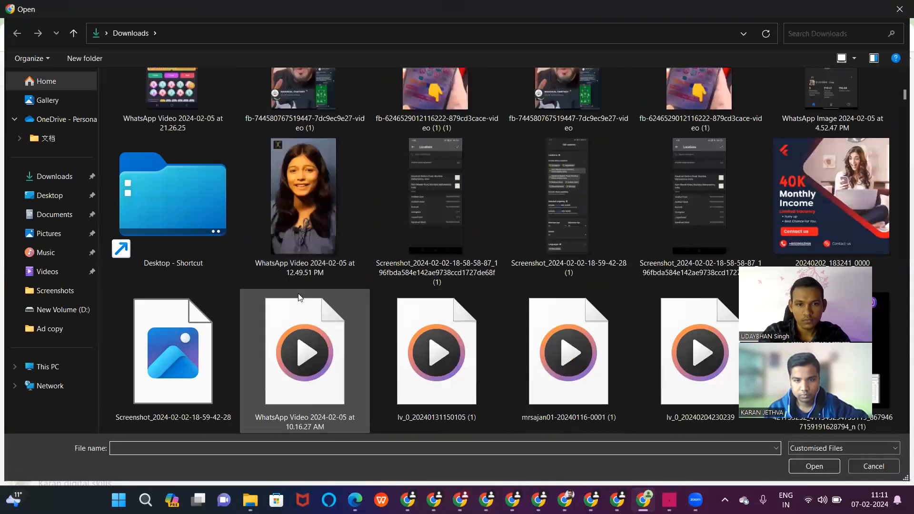
pyautogui.scroll(-5, 529, 357)
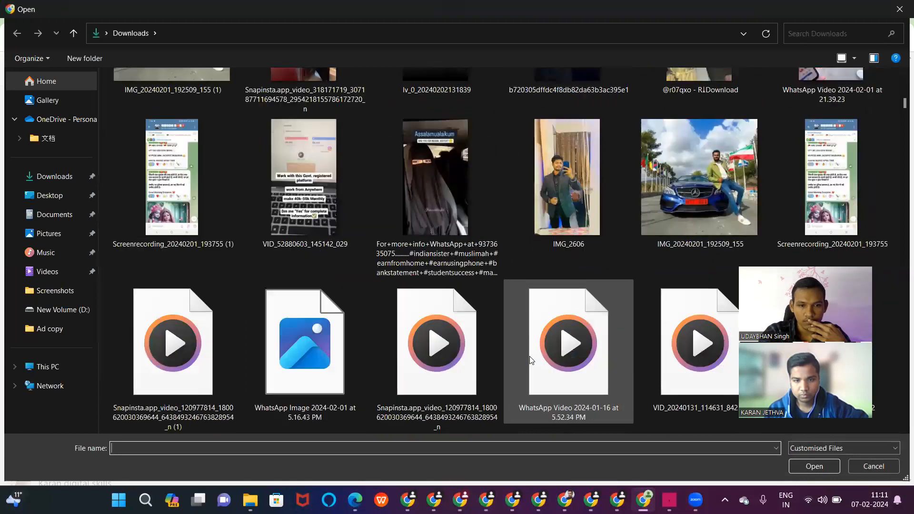
pyautogui.scroll(-3, 530, 356)
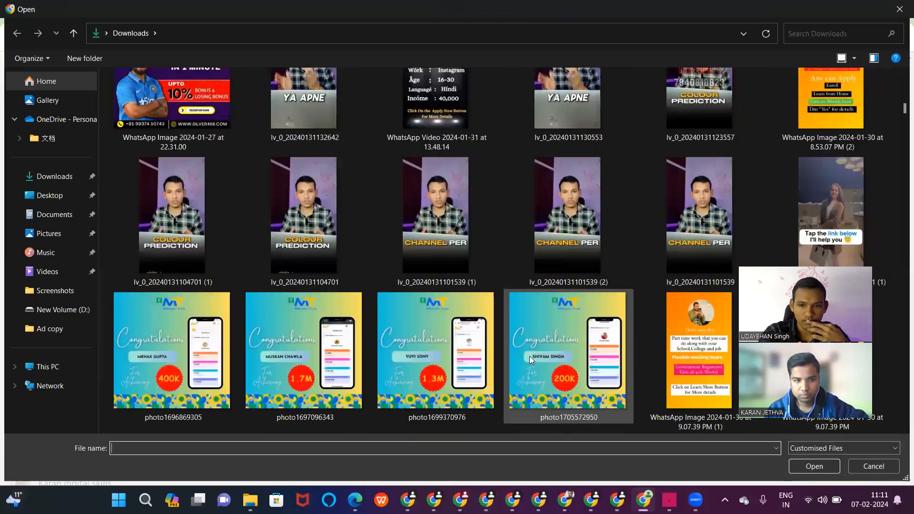
pyautogui.doubleClick(529, 384)
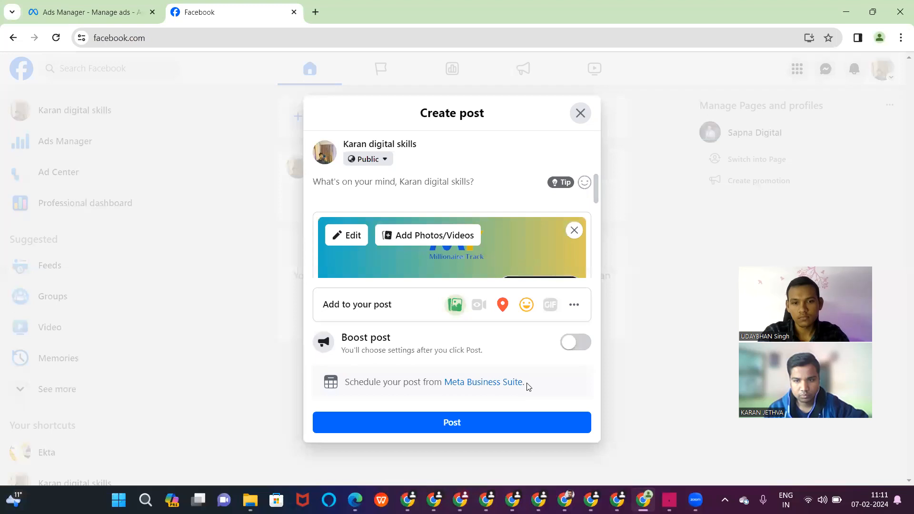
pyautogui.click(459, 424)
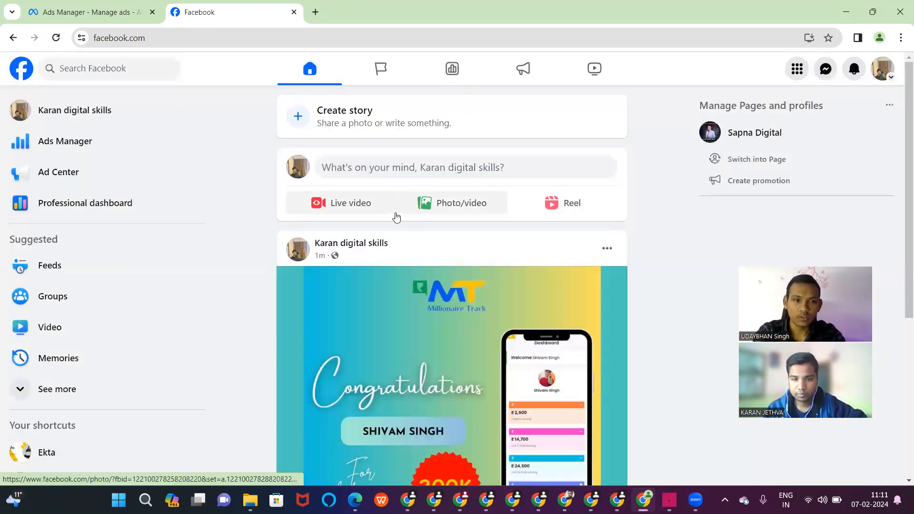
pyautogui.click(94, 144)
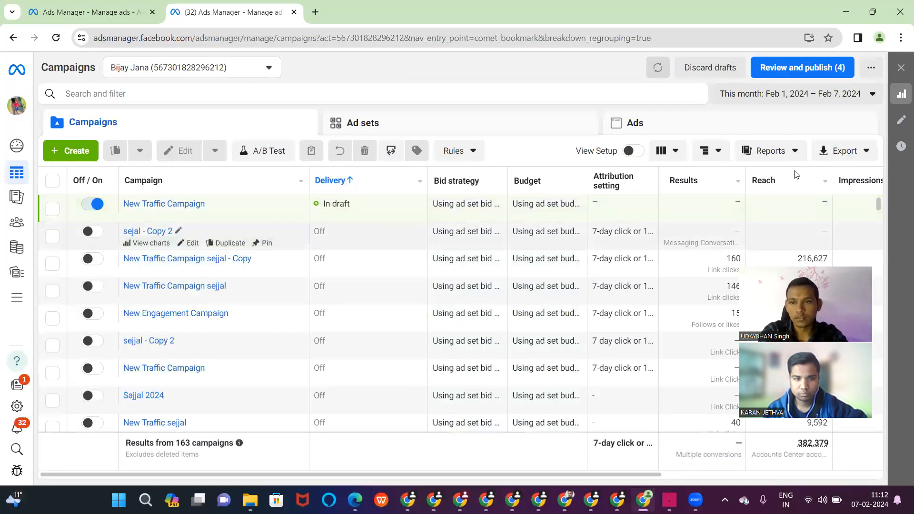
# - Show campaigns for the Maximum date range and start creating a new campaign
pyautogui.click(858, 97)
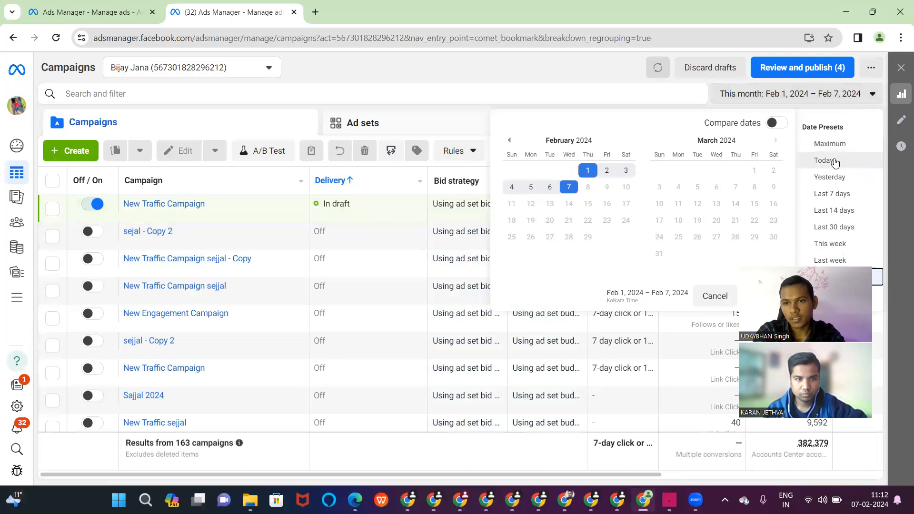
pyautogui.click(834, 144)
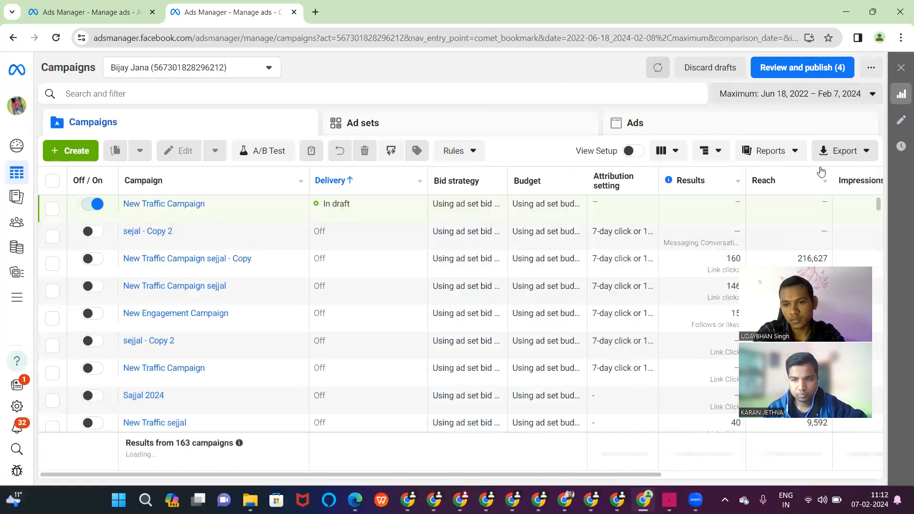
pyautogui.hscroll(5, 710, 284)
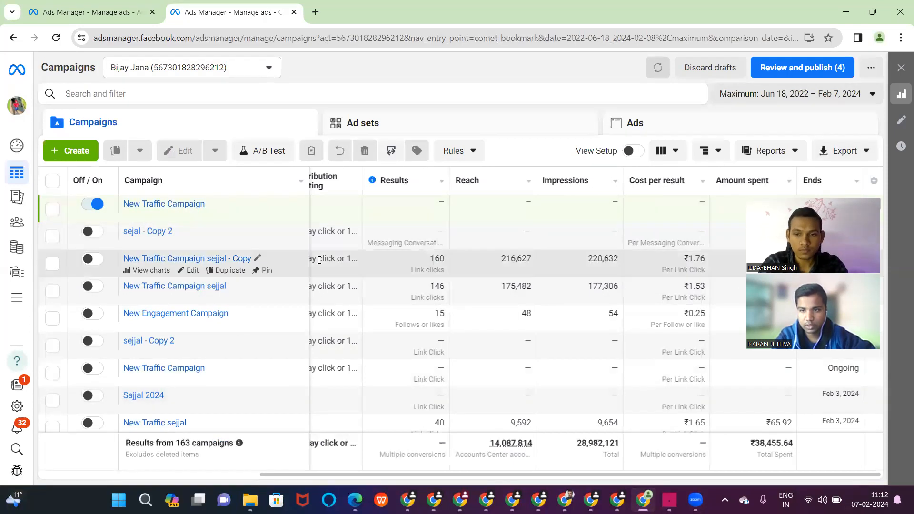
pyautogui.click(85, 154)
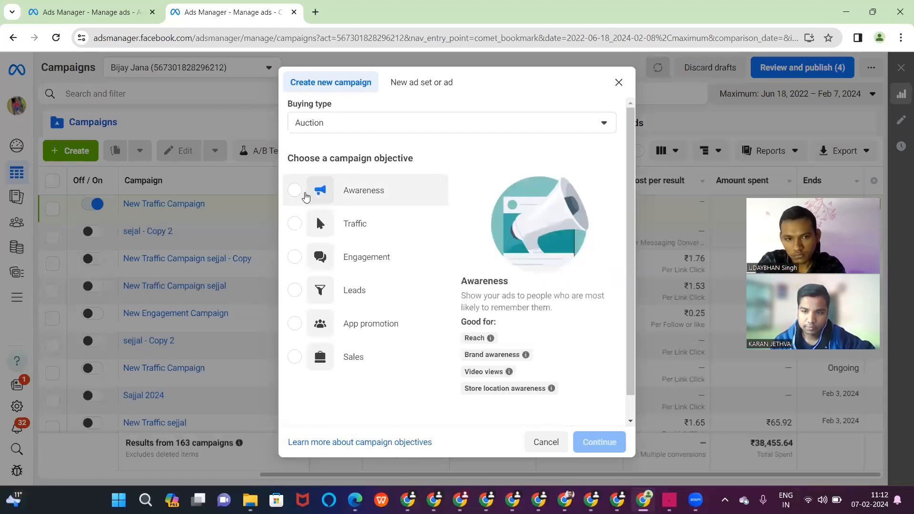
# - Compare the Traffic and Awareness objectives and continue with Awareness selected
pyautogui.click(295, 223)
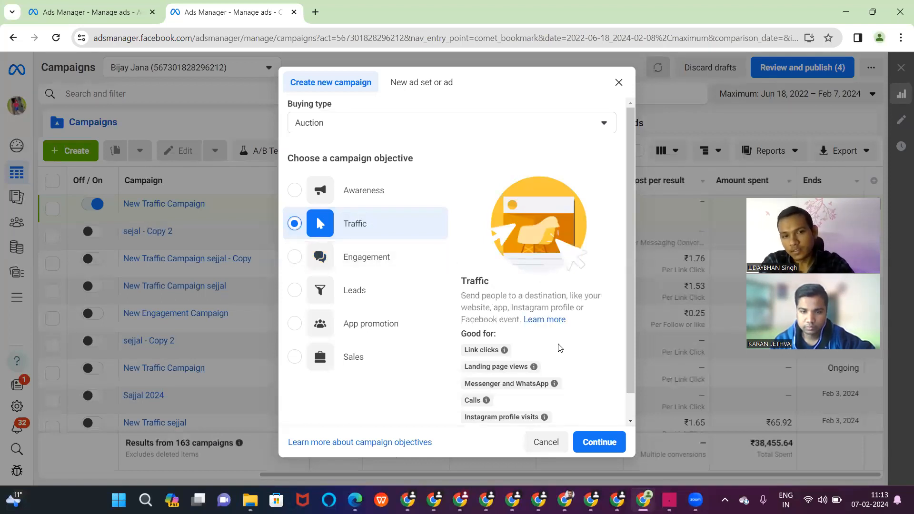
pyautogui.click(297, 191)
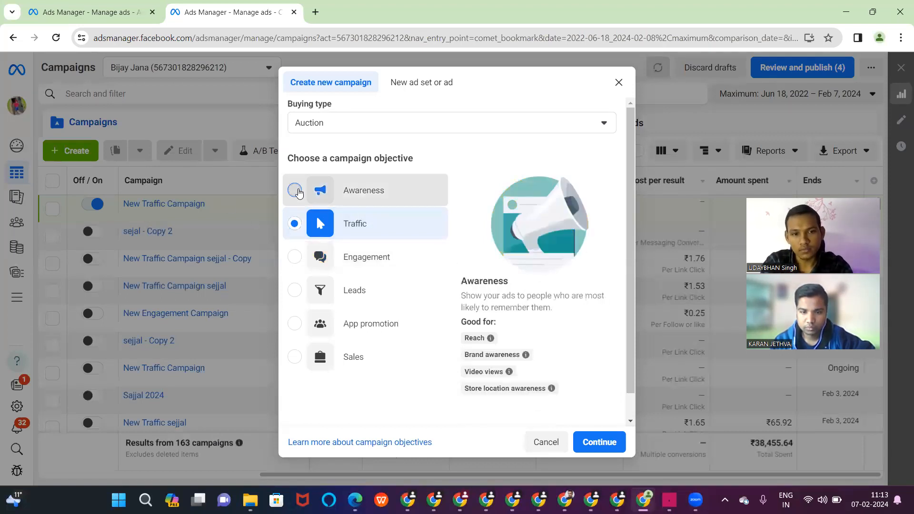
pyautogui.click(575, 438)
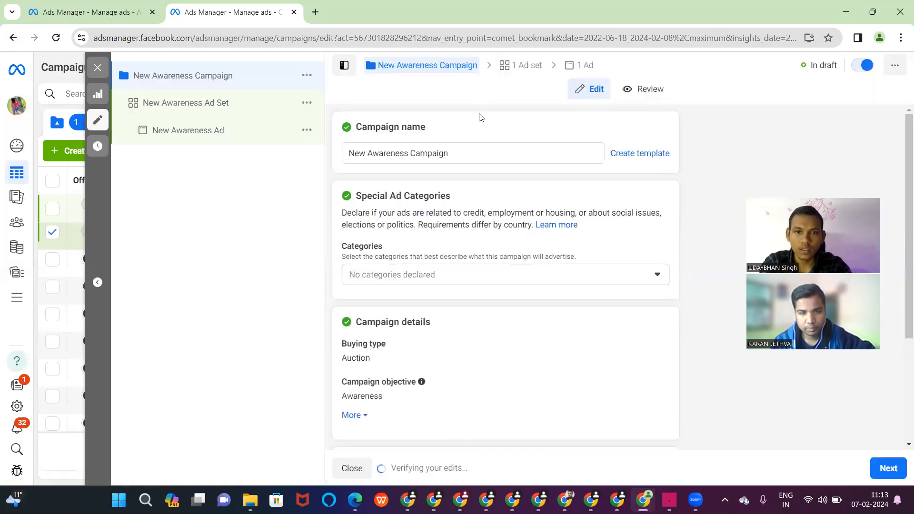
# - Rename the campaign to 'karan'
pyautogui.click(473, 159)
pyautogui.hotkey('ctrl', 'a')
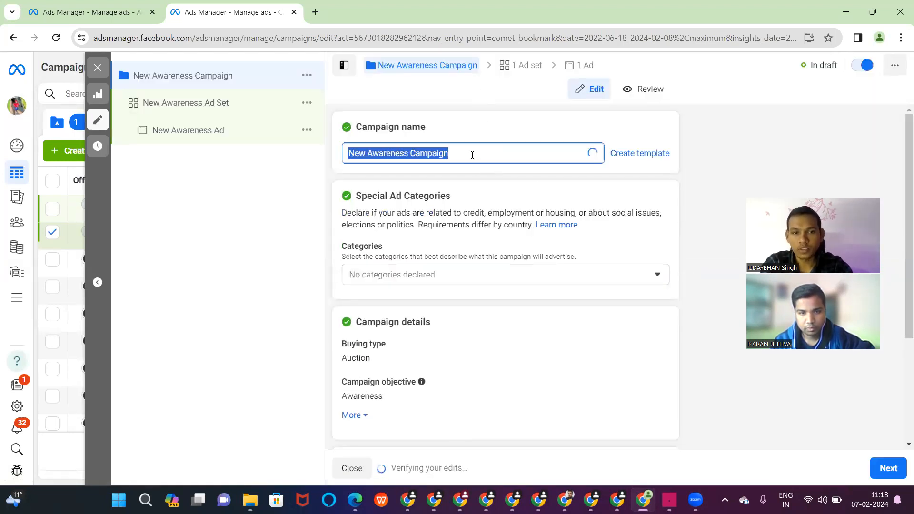
pyautogui.write('karan')
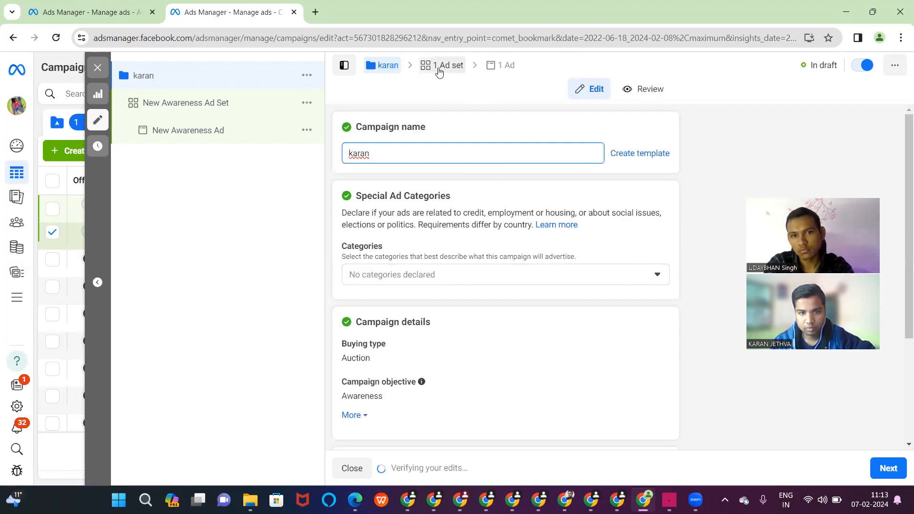
# - Lower the ad set's daily budget from ₹200 to ₹100
pyautogui.click(441, 69)
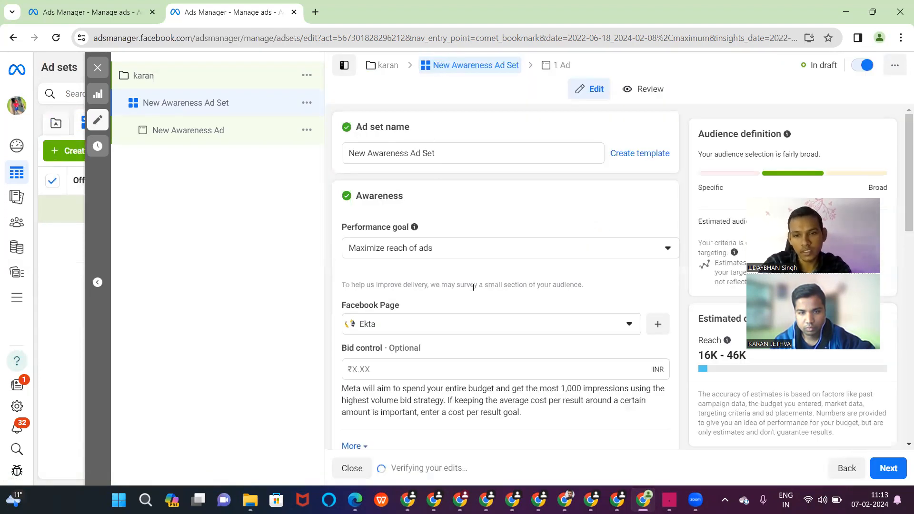
pyautogui.scroll(-12, 473, 288)
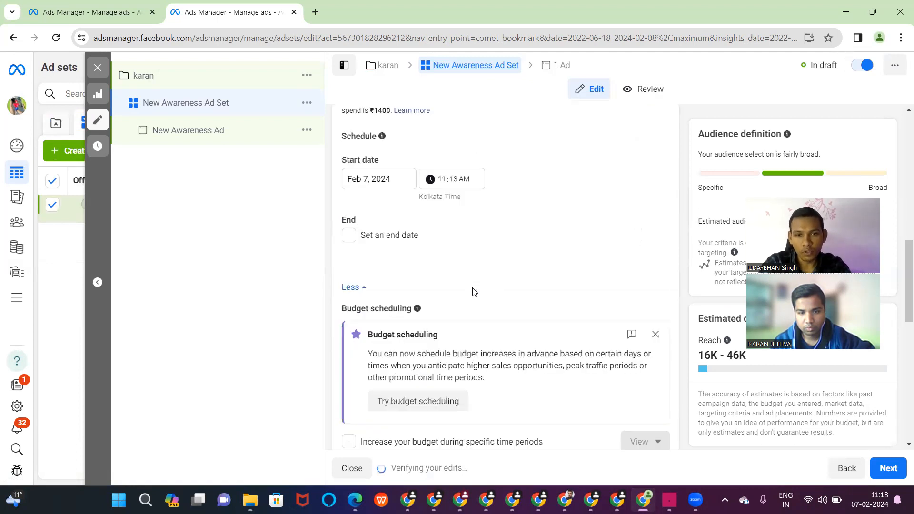
pyautogui.scroll(7, 473, 288)
pyautogui.scroll(-2, 473, 289)
pyautogui.click(436, 307)
pyautogui.press('BackSpace')
pyautogui.write('100.00')
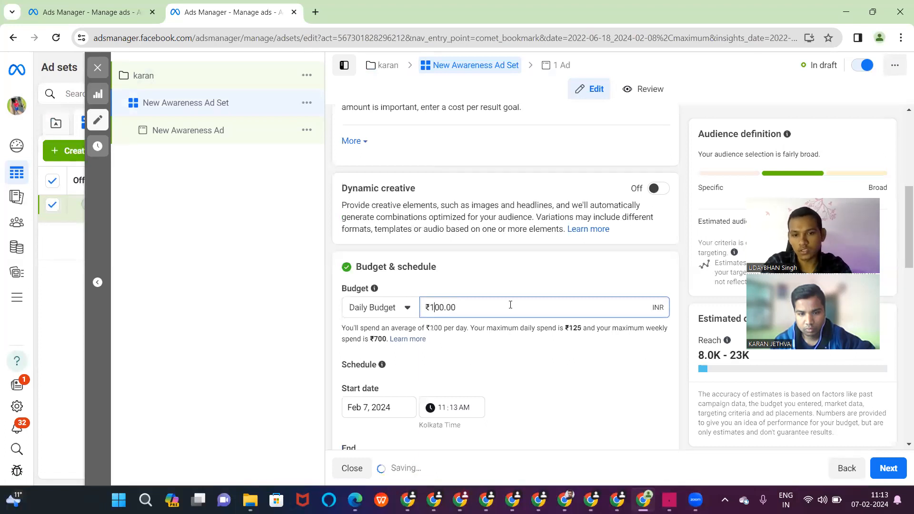
pyautogui.scroll(-6, 510, 304)
pyautogui.scroll(2, 511, 305)
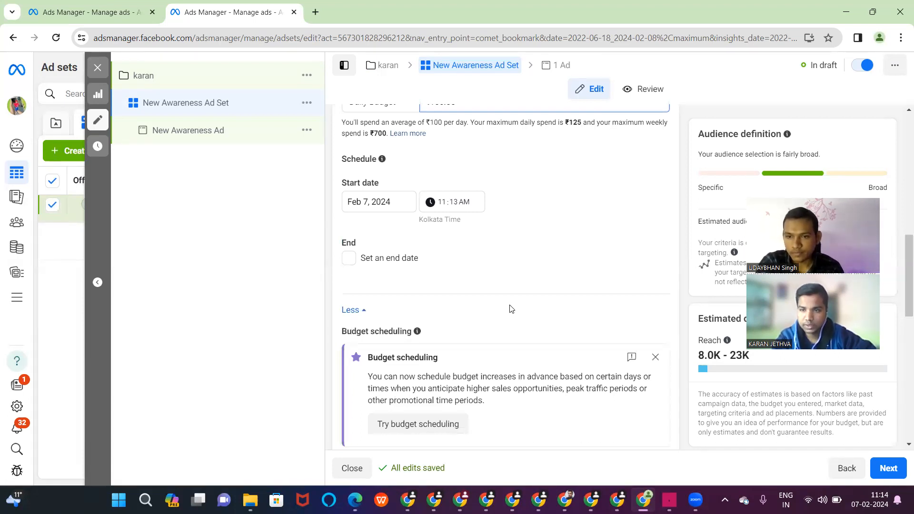
pyautogui.scroll(-3, 511, 308)
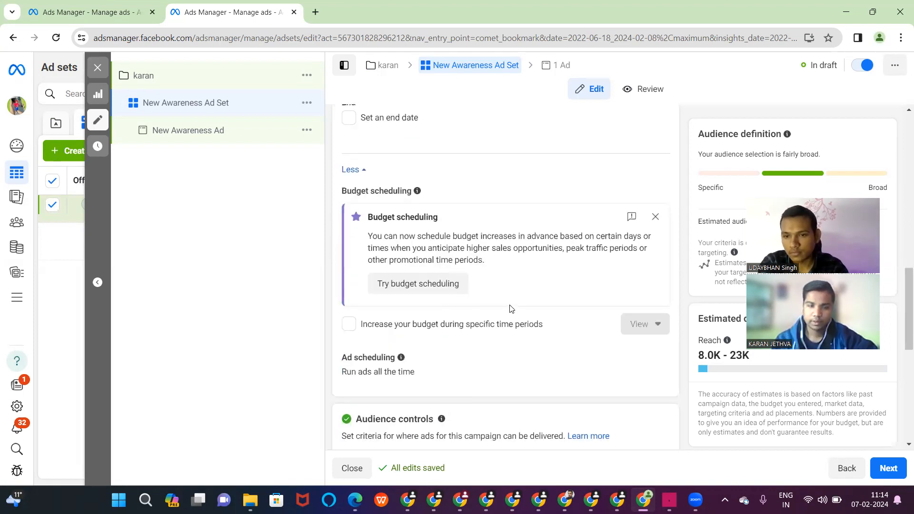
pyautogui.scroll(-8, 510, 309)
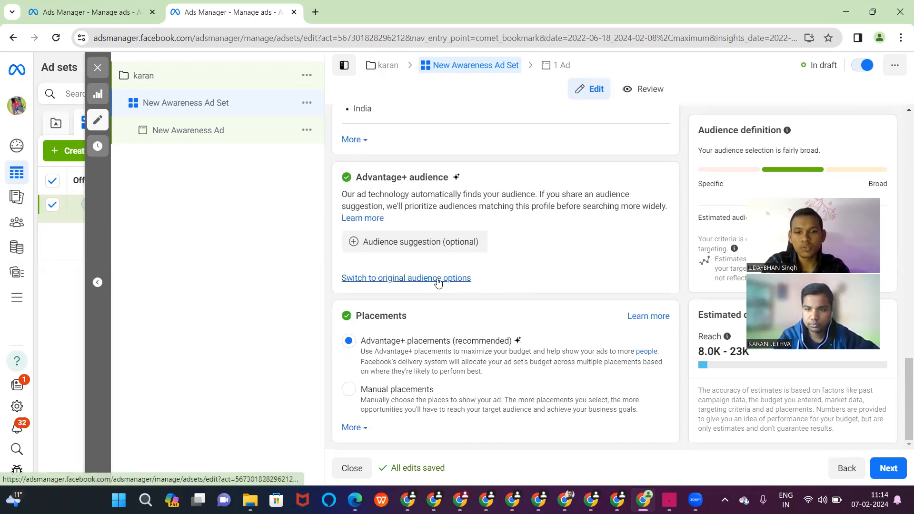
pyautogui.scroll(1, 429, 263)
pyautogui.scroll(1, 427, 260)
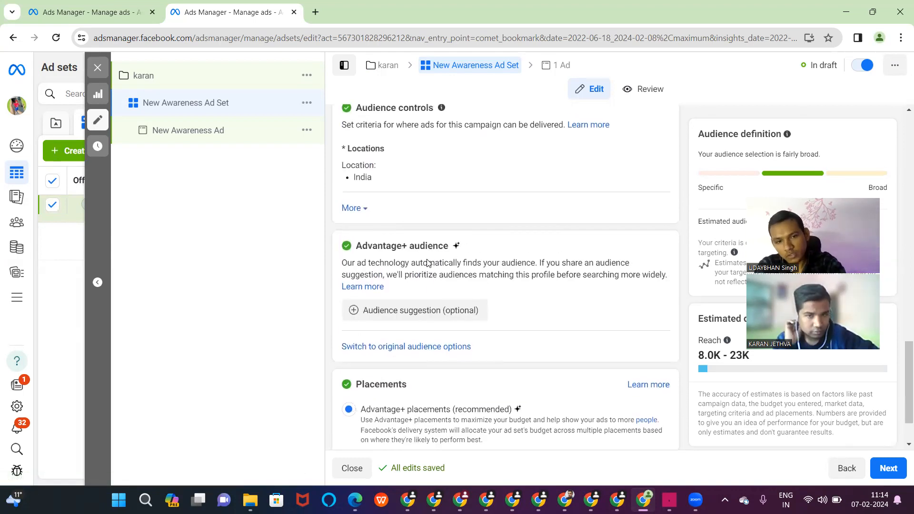
# - Switch the ad set to the original audience, keeping all genders targeted
pyautogui.click(412, 348)
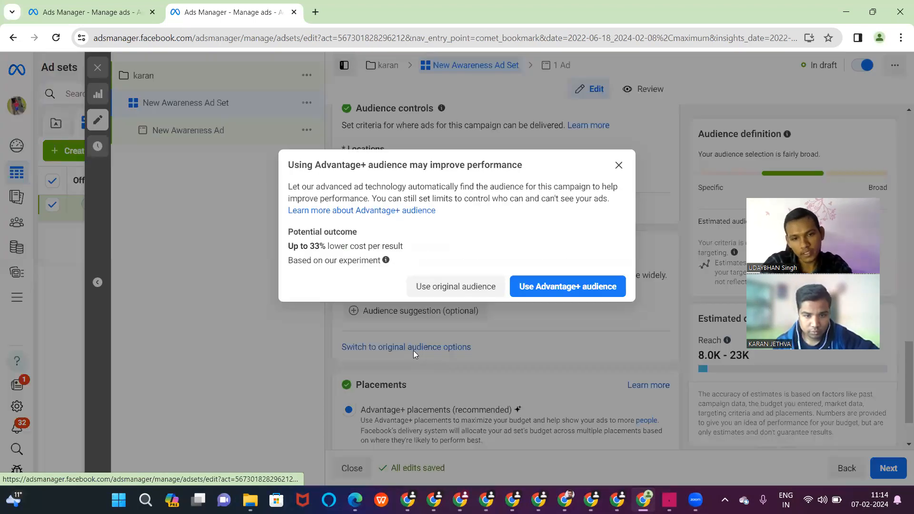
pyautogui.click(455, 287)
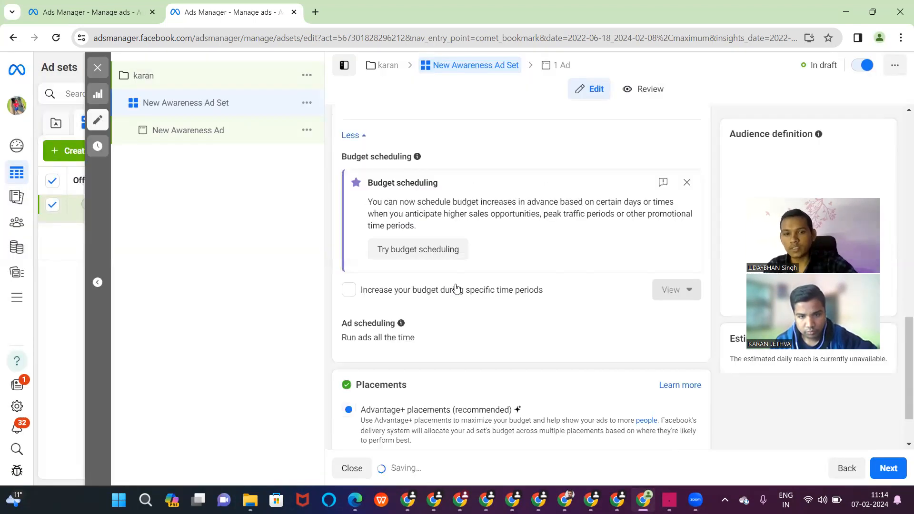
pyautogui.scroll(-9, 456, 289)
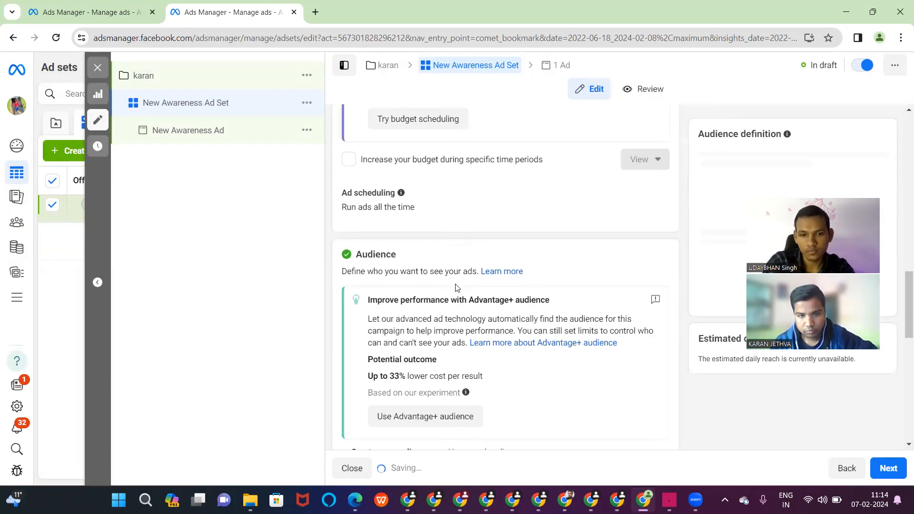
pyautogui.scroll(-3, 456, 288)
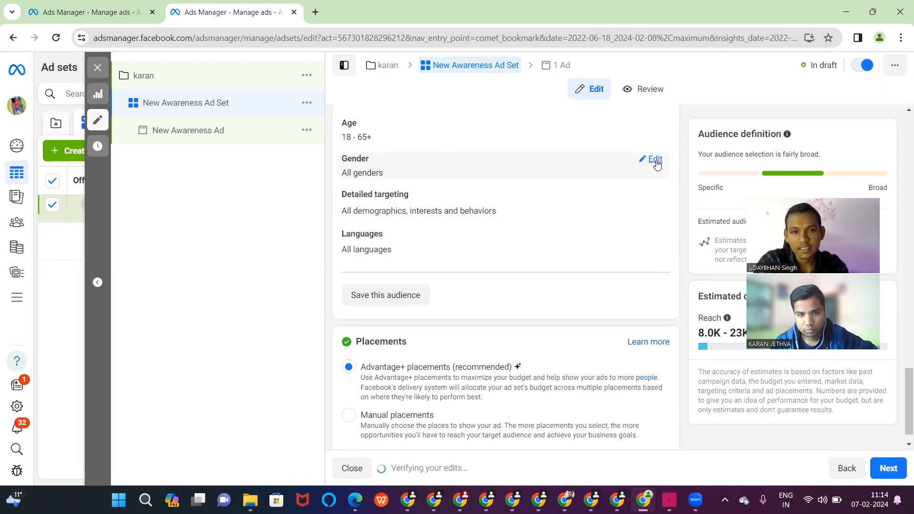
pyautogui.click(655, 160)
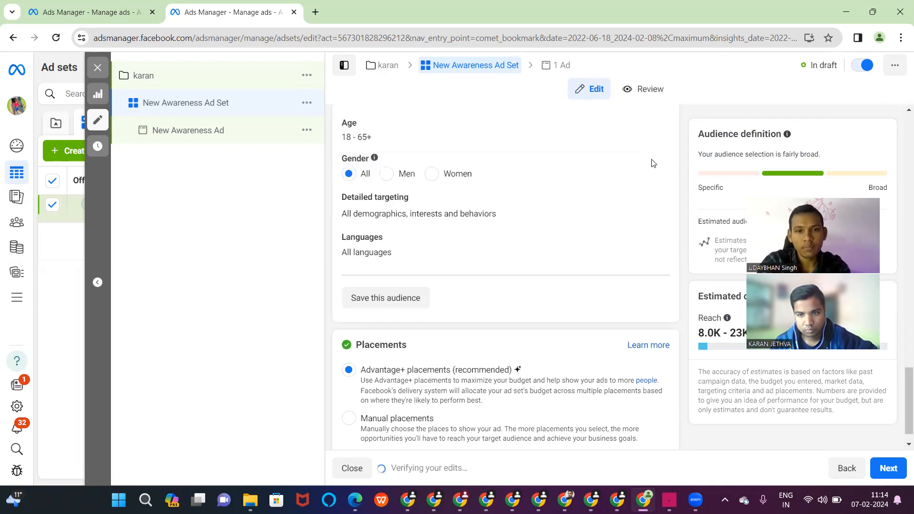
pyautogui.click(434, 175)
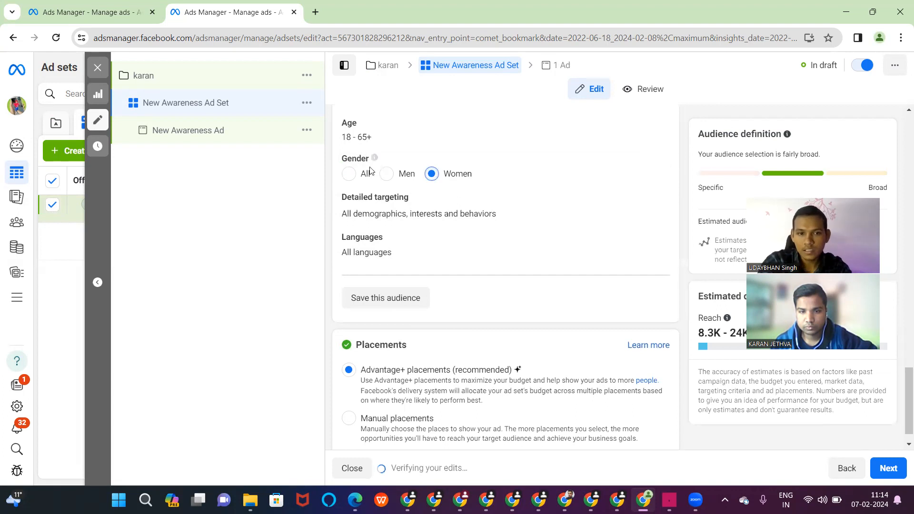
pyautogui.click(347, 175)
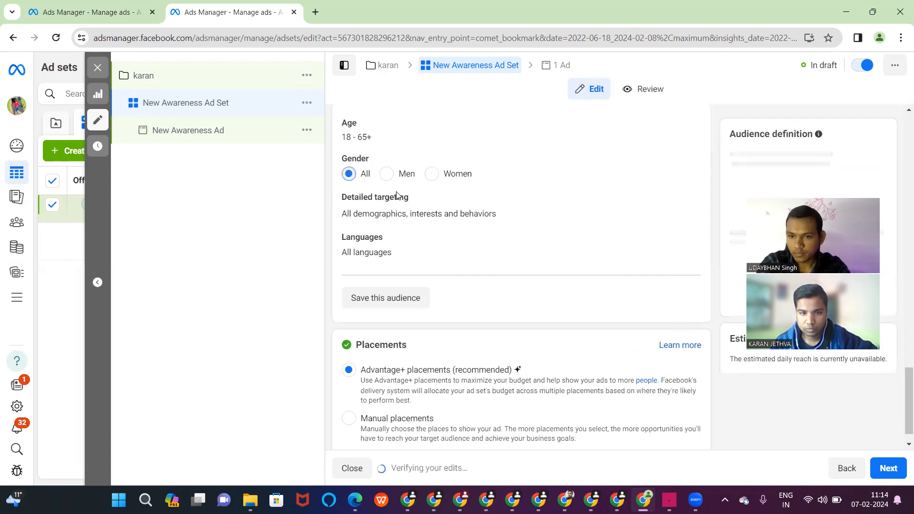
# - Try manual placements, then revert the ad set to Advantage+ placements
pyautogui.scroll(-1, 398, 195)
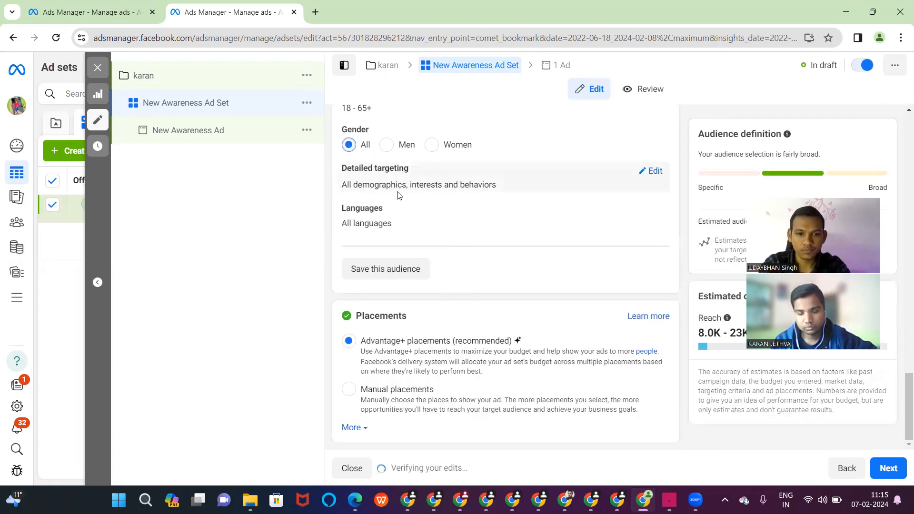
pyautogui.scroll(-1, 391, 364)
pyautogui.click(393, 357)
pyautogui.scroll(-6, 397, 362)
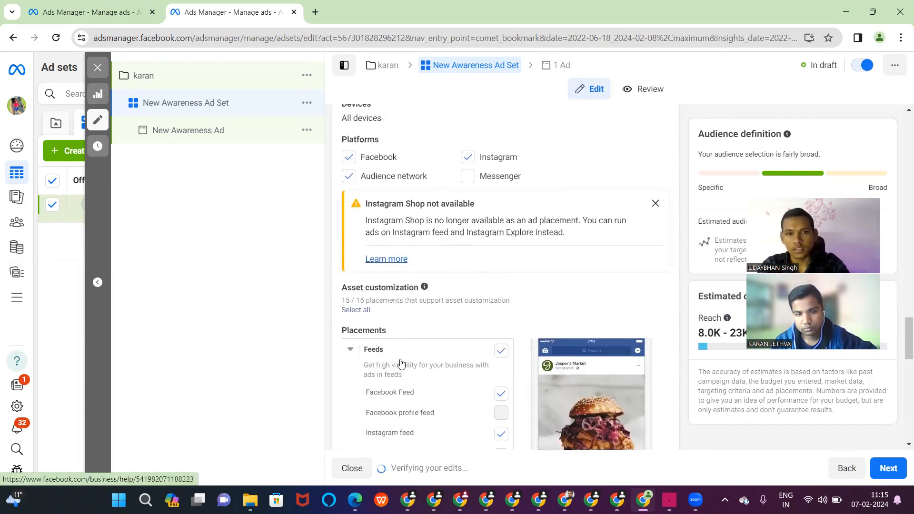
pyautogui.scroll(3, 400, 362)
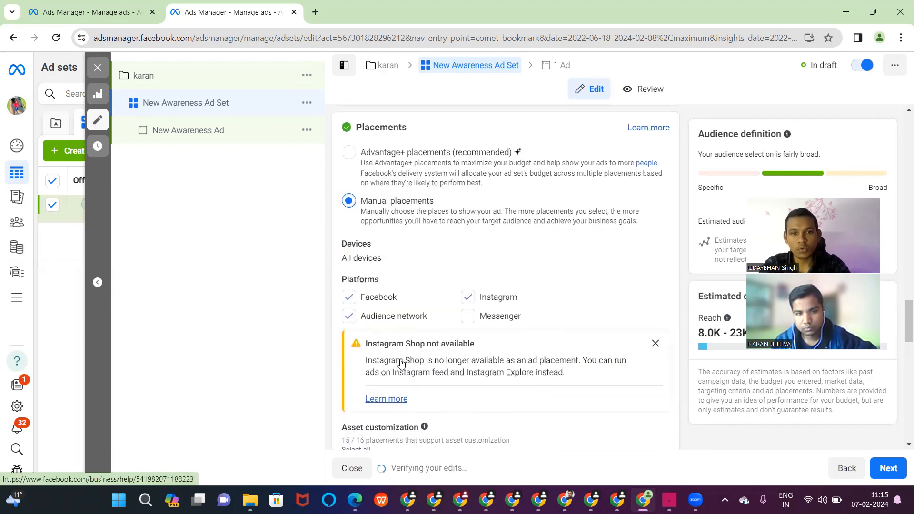
pyautogui.click(349, 158)
pyautogui.click(558, 74)
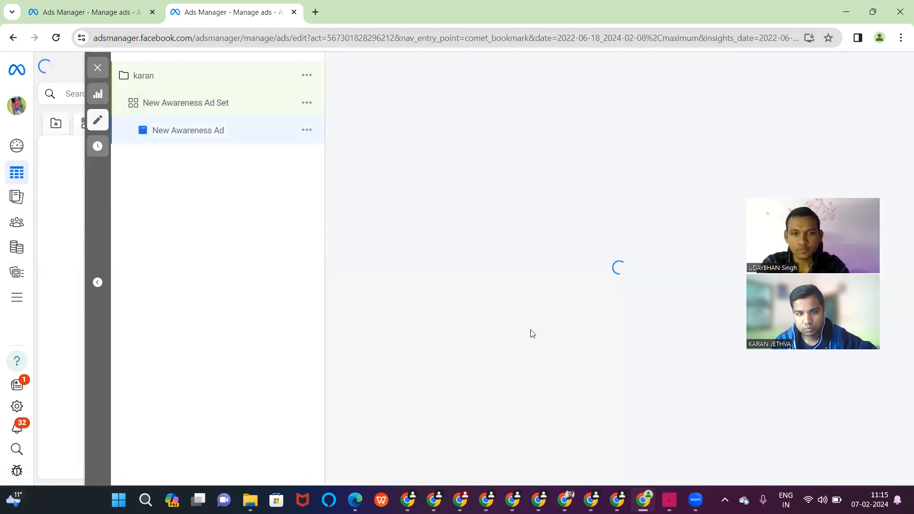
# - Remove the ad's existing media and choose to add an image instead
pyautogui.scroll(-5, 467, 265)
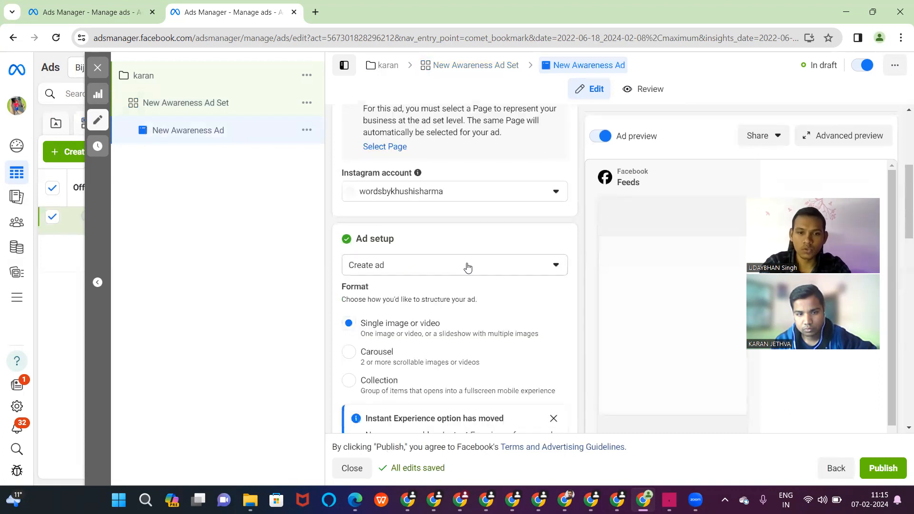
pyautogui.scroll(-5, 467, 267)
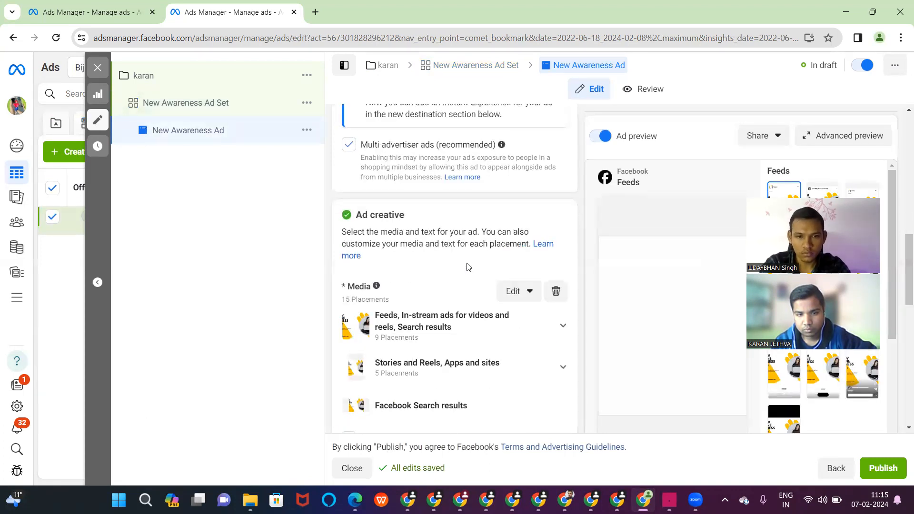
pyautogui.scroll(-4, 467, 265)
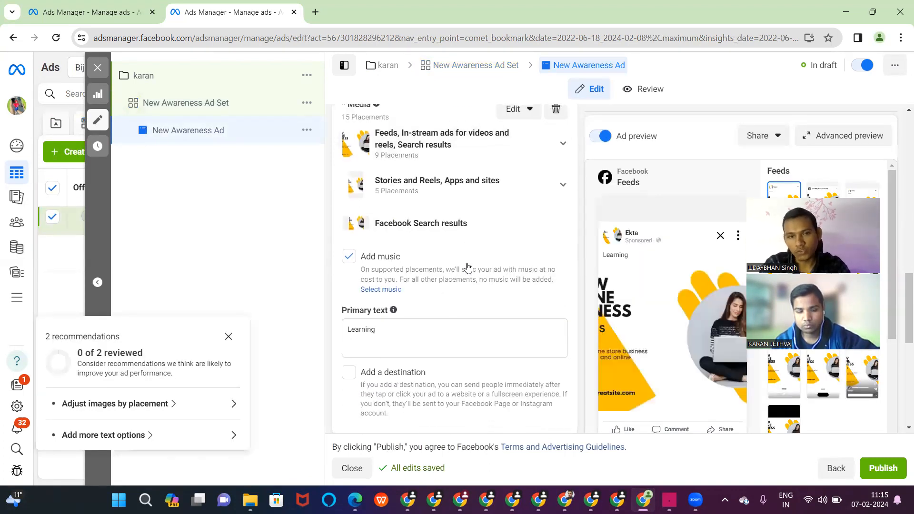
pyautogui.scroll(5, 467, 265)
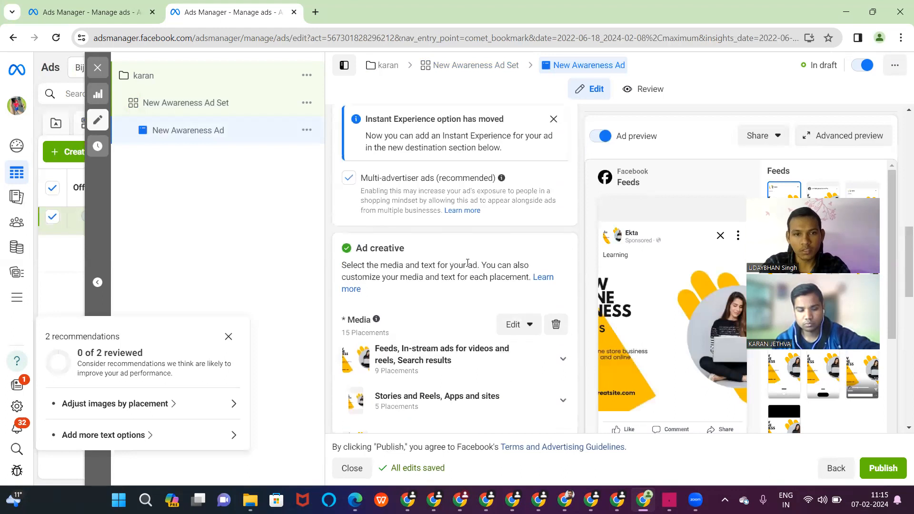
pyautogui.click(559, 328)
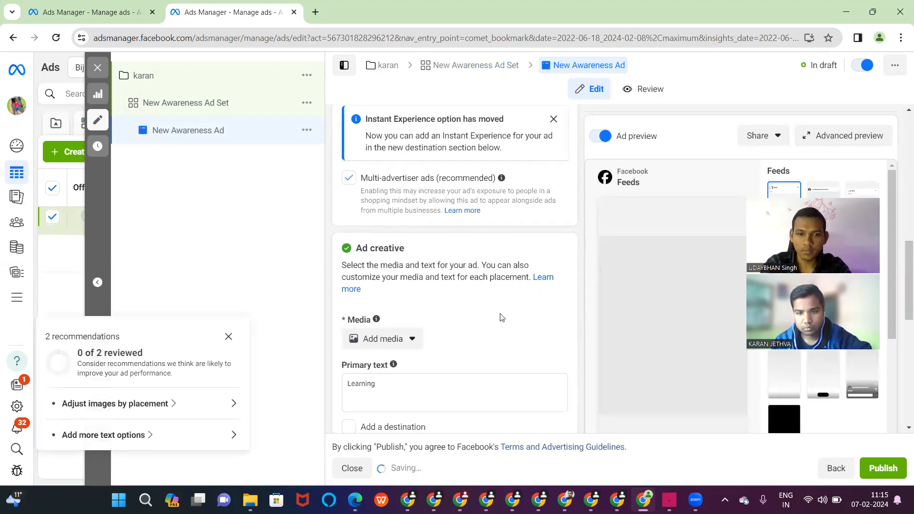
pyautogui.click(392, 340)
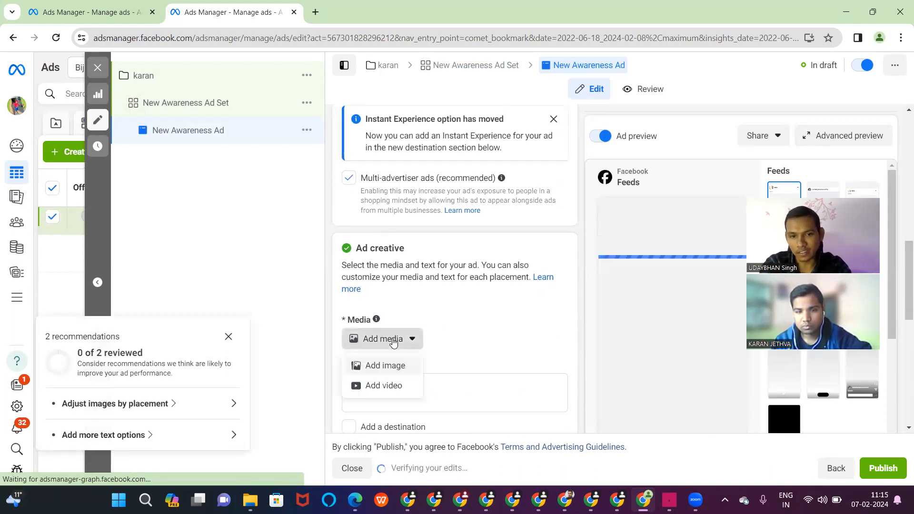
pyautogui.click(377, 367)
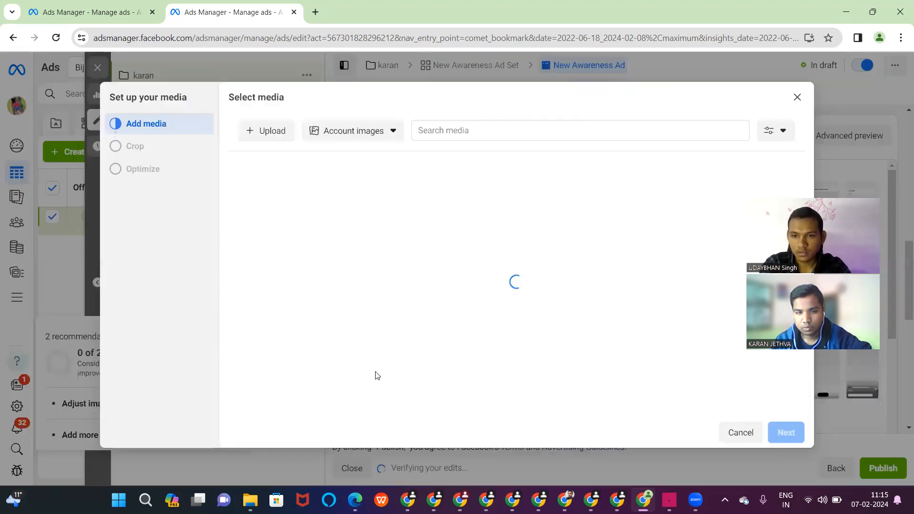
# - Upload the temple scene image and accept its placement crops
pyautogui.click(270, 138)
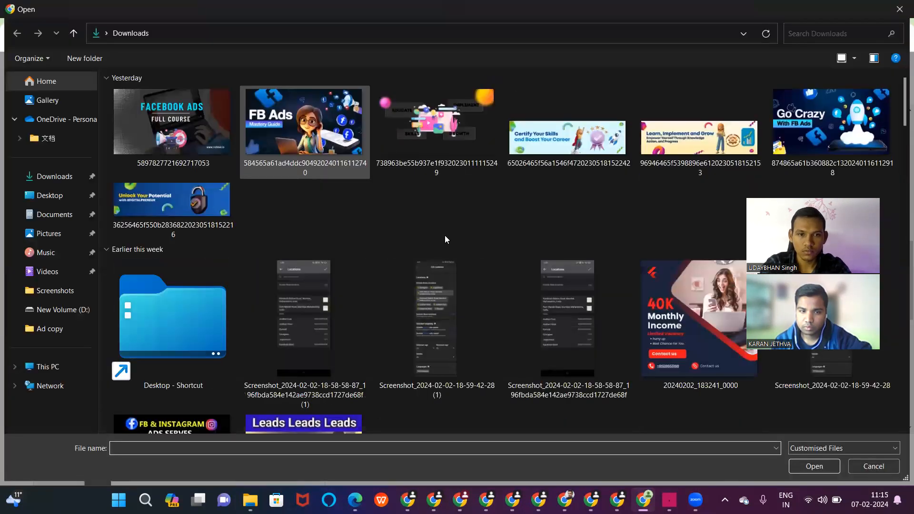
pyautogui.scroll(-15, 444, 235)
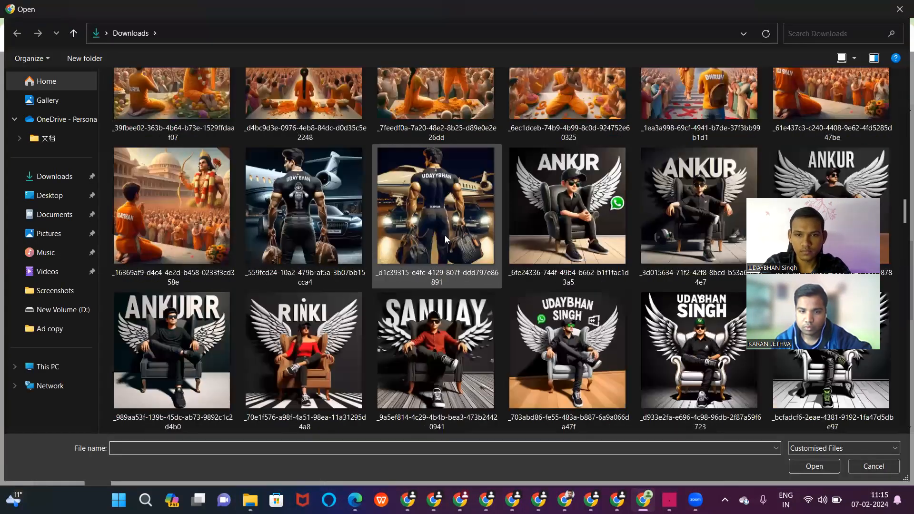
pyautogui.scroll(10, 445, 235)
pyautogui.doubleClick(451, 268)
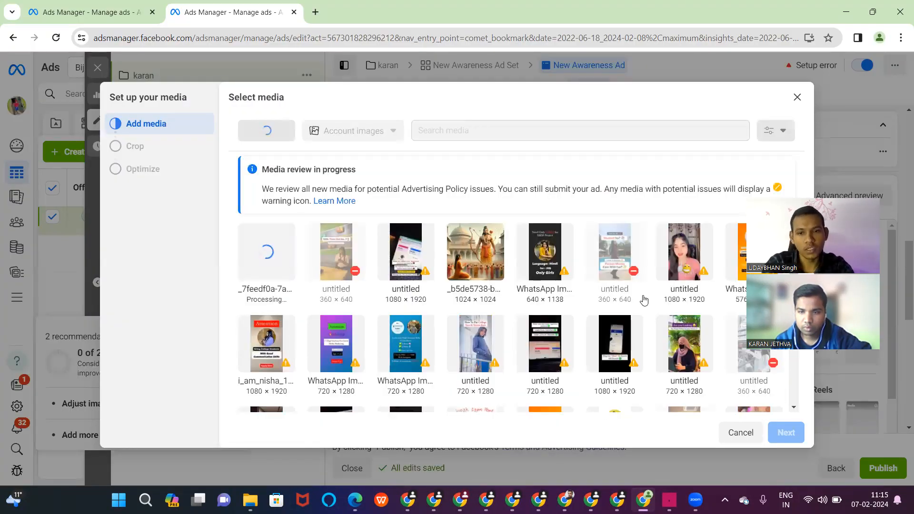
pyautogui.click(786, 432)
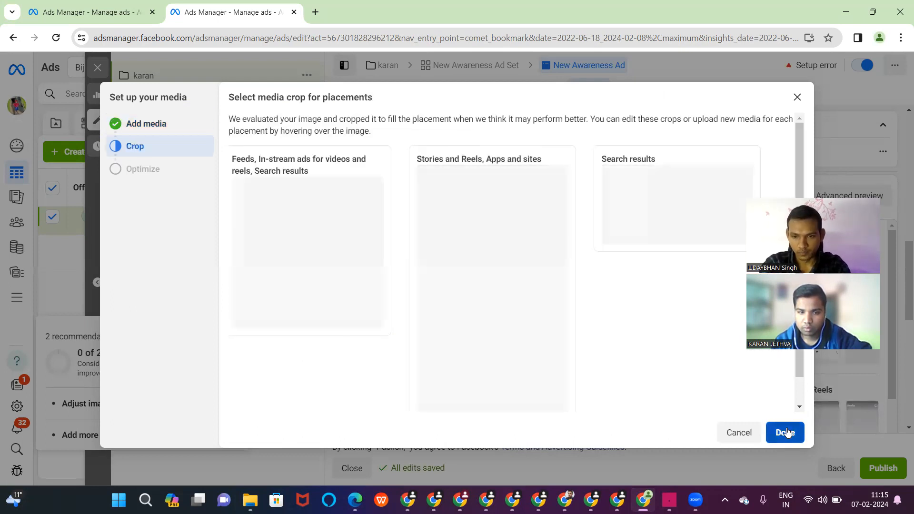
pyautogui.click(786, 432)
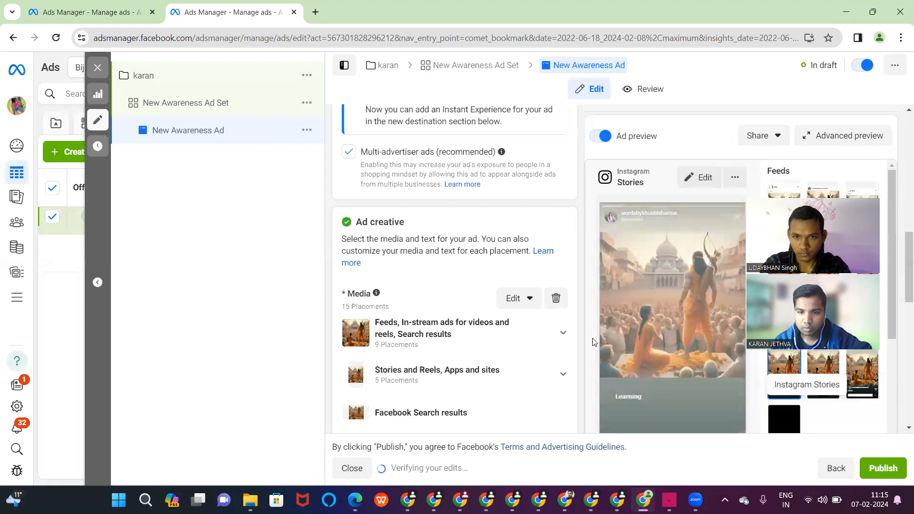
# - Review the ad's Instagram account and the Facebook Pages available to the ad set
pyautogui.scroll(-6, 480, 307)
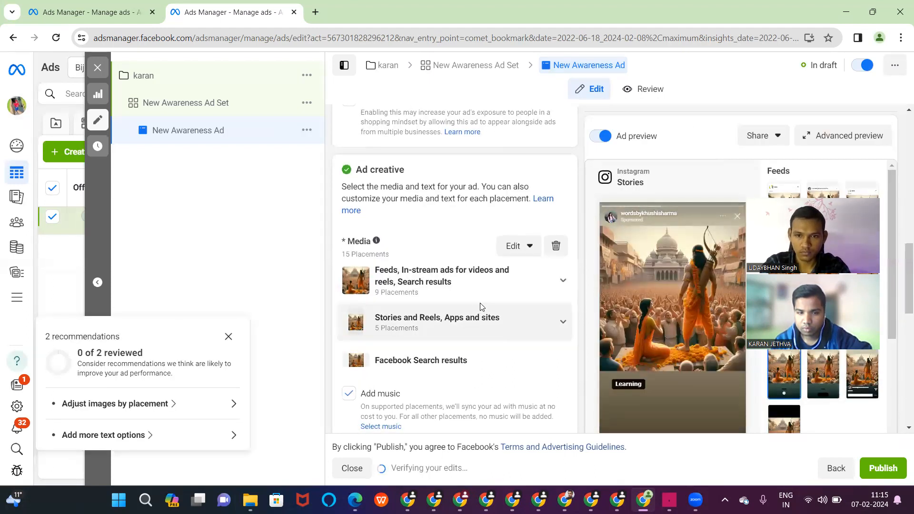
pyautogui.scroll(-2, 481, 307)
pyautogui.scroll(10, 481, 307)
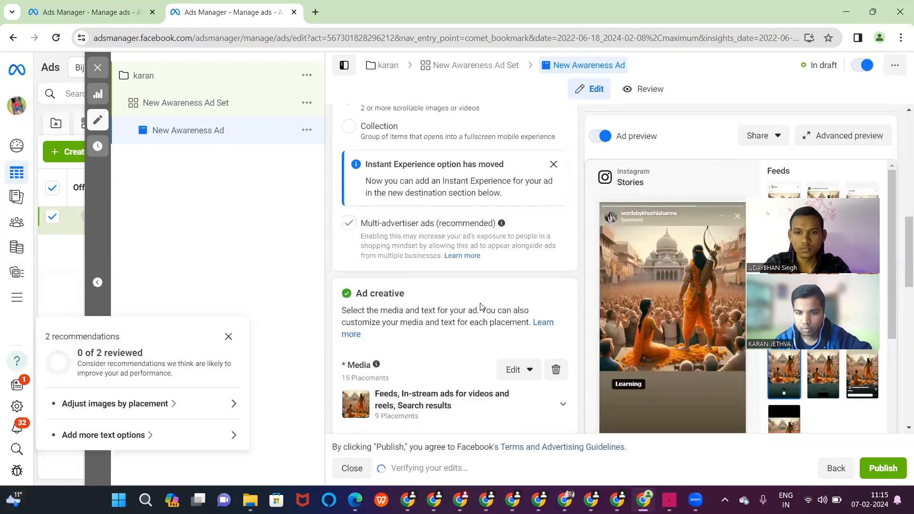
pyautogui.scroll(3, 481, 307)
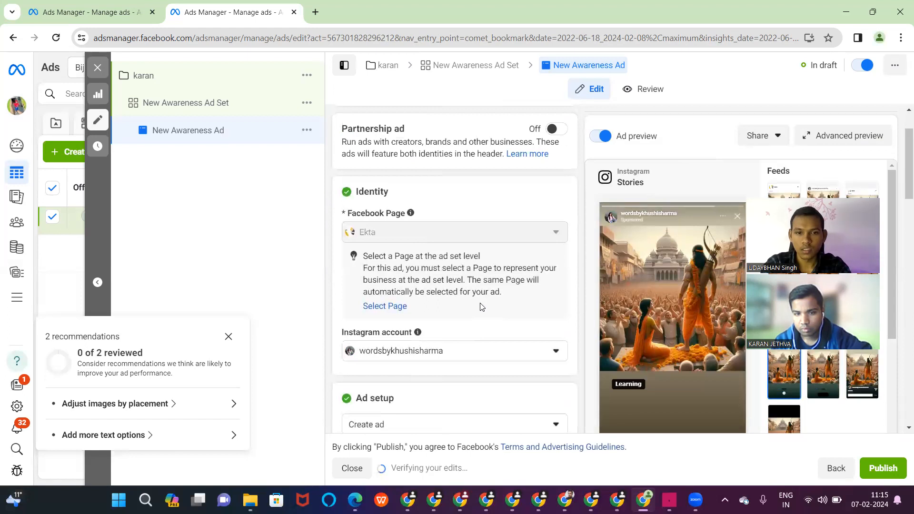
pyautogui.click(548, 352)
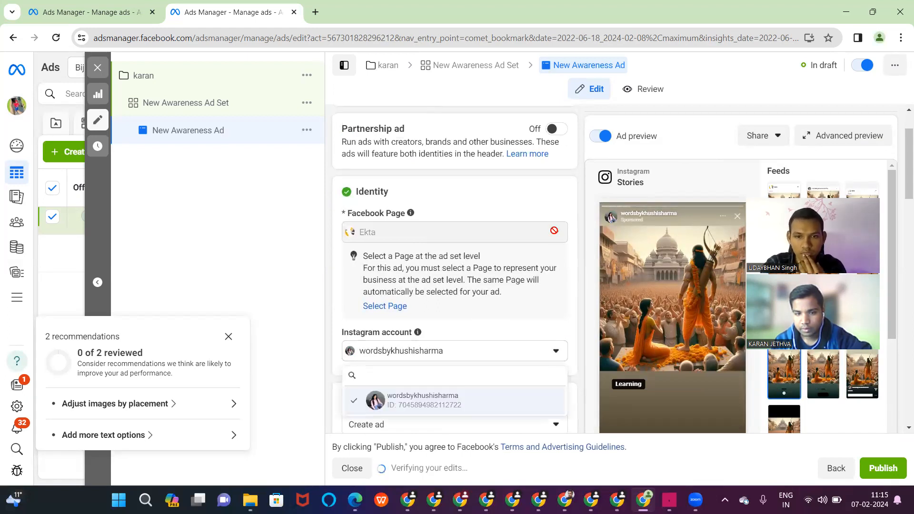
pyautogui.click(501, 61)
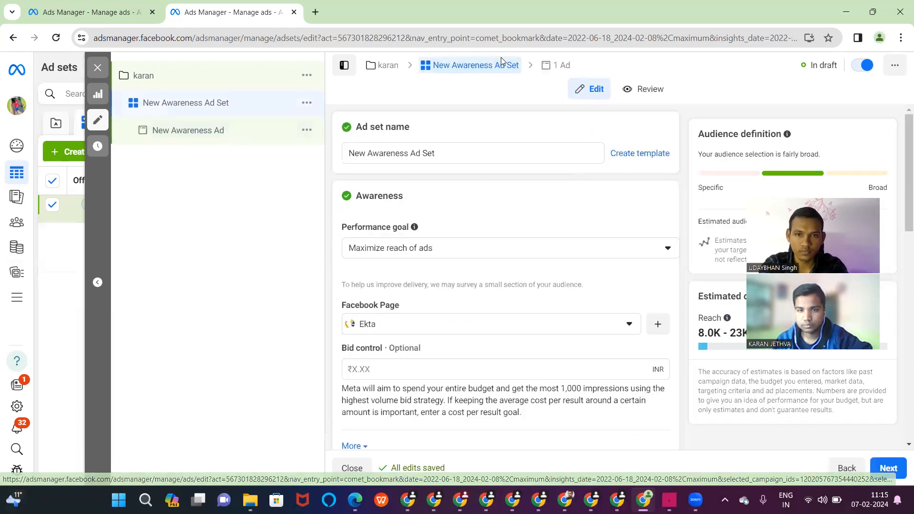
pyautogui.click(630, 325)
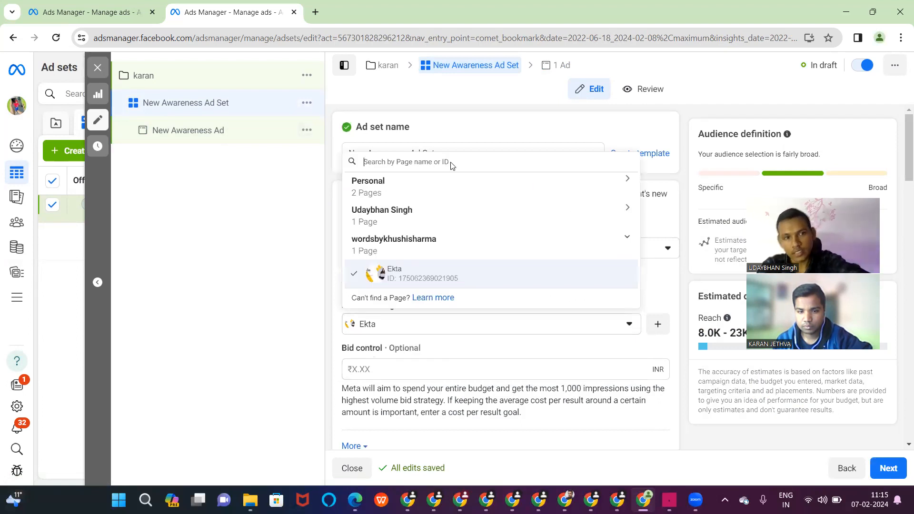
pyautogui.click(374, 68)
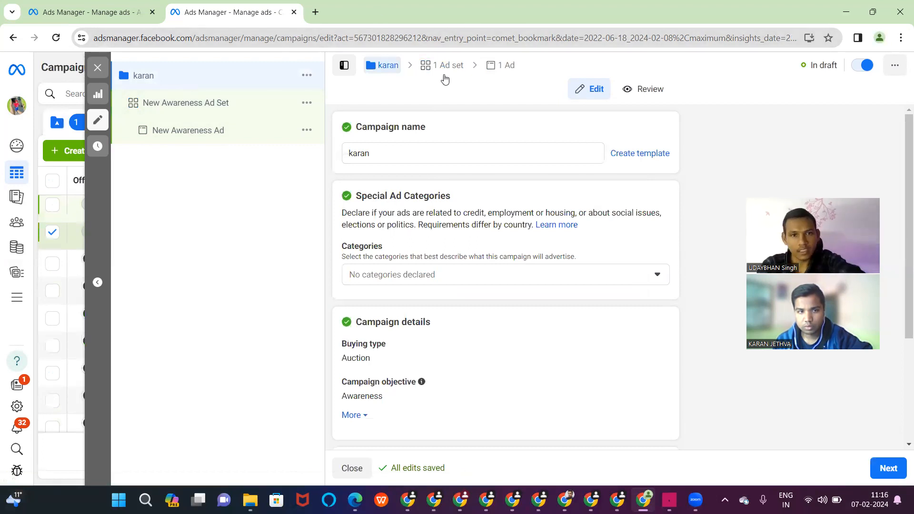
pyautogui.click(445, 67)
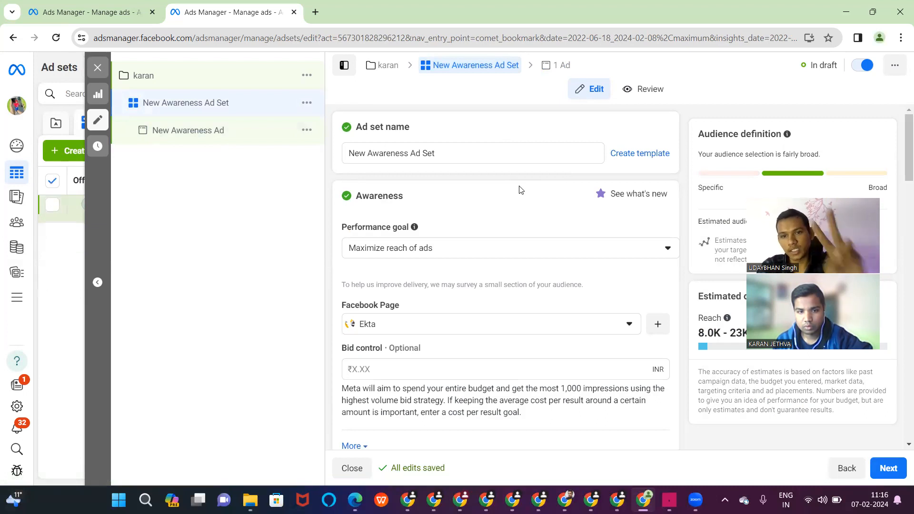
pyautogui.click(557, 73)
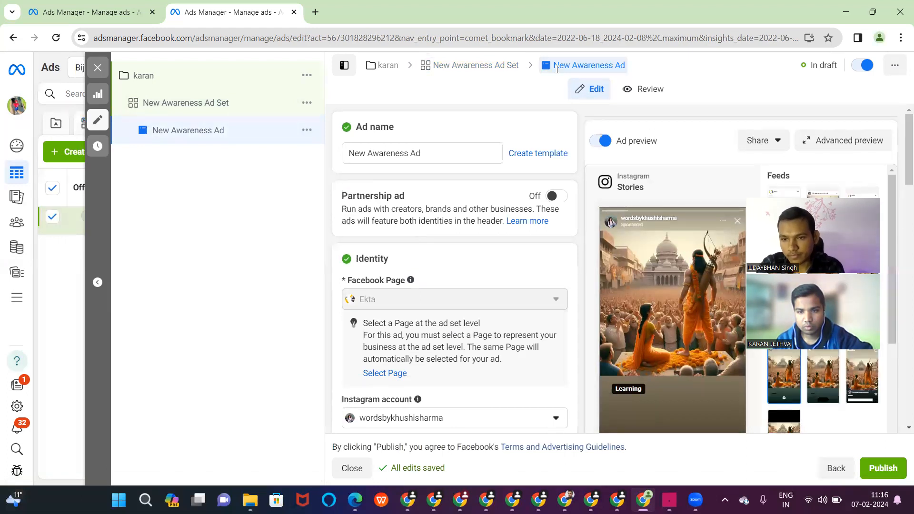
pyautogui.moveTo(556, 69); pyautogui.dragTo(484, 75)
# - Set the ad set's Facebook Page to Karan digital skills under Personal
pyautogui.click(484, 75)
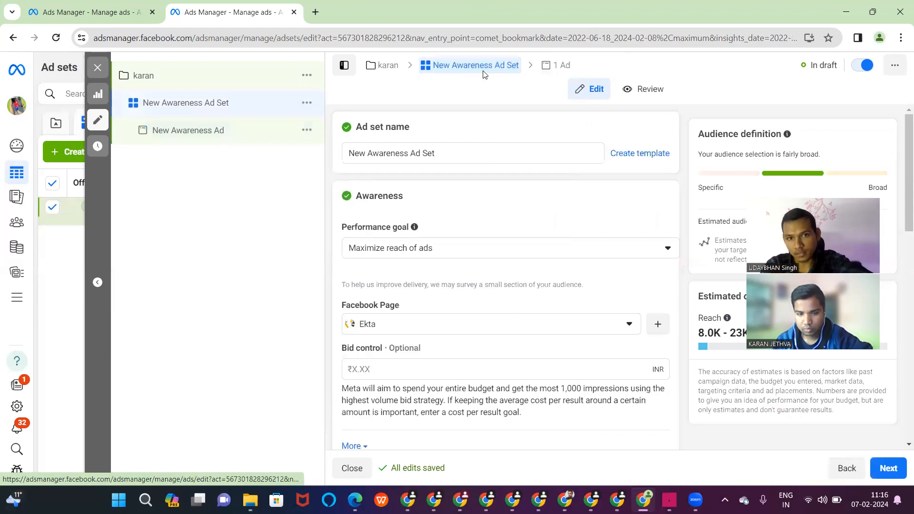
pyautogui.scroll(-2, 478, 250)
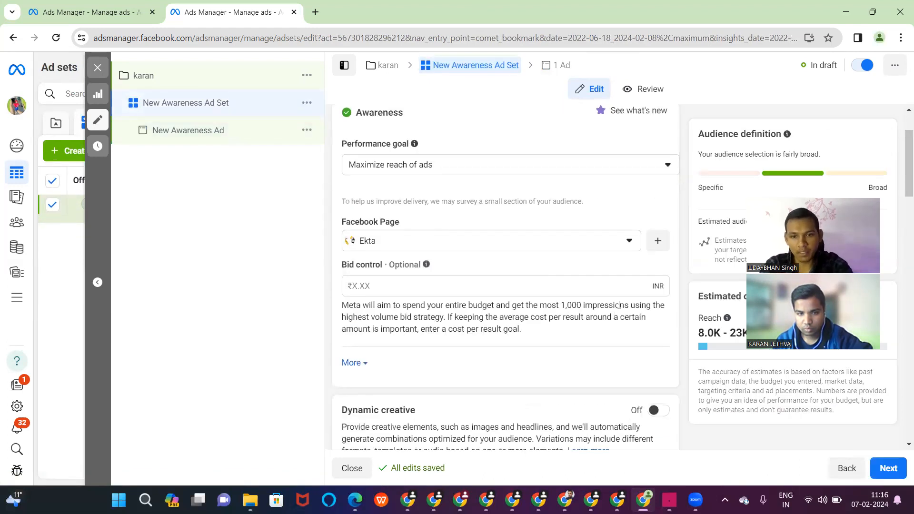
pyautogui.click(628, 241)
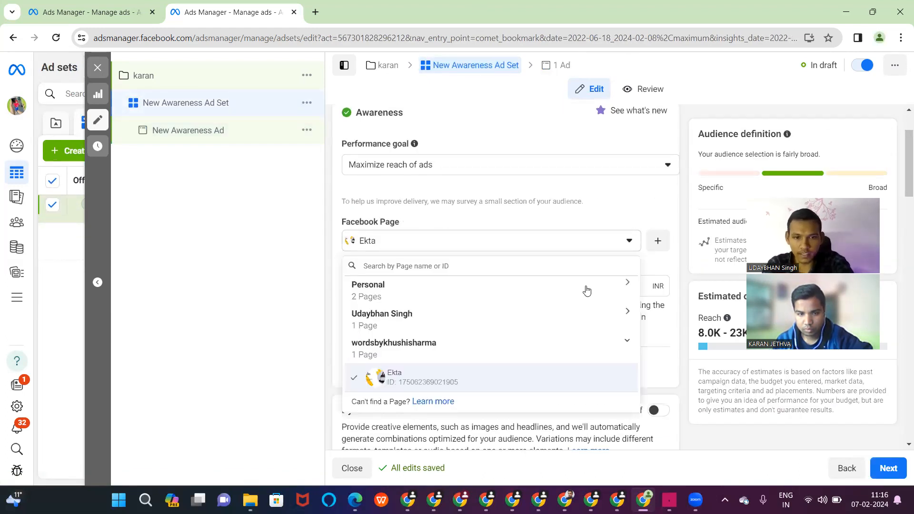
pyautogui.click(514, 301)
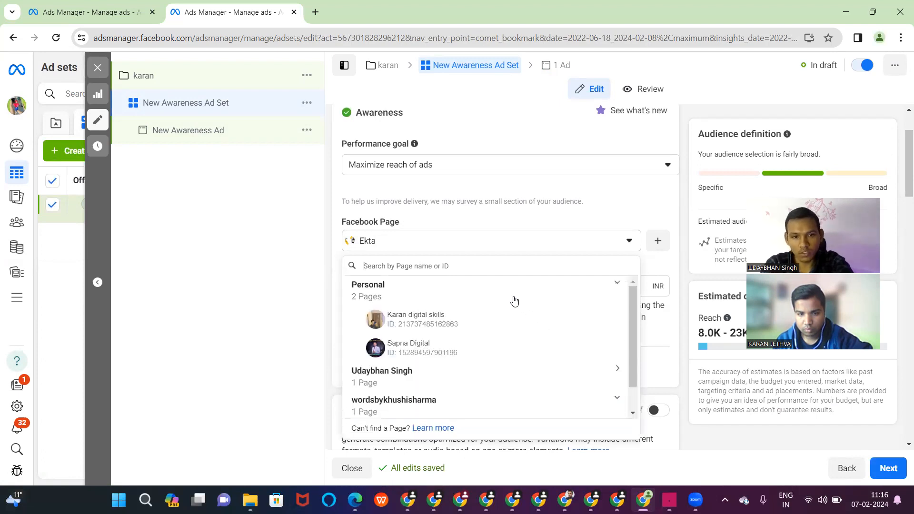
pyautogui.click(474, 326)
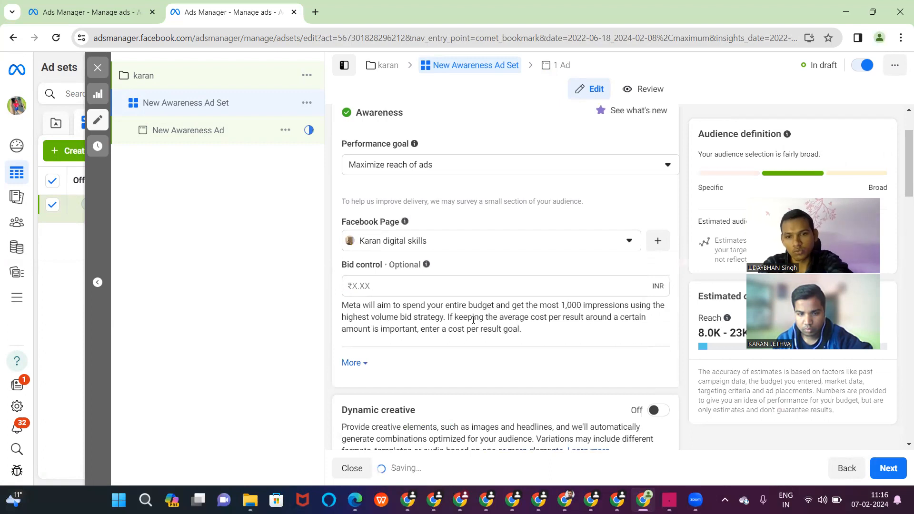
pyautogui.scroll(-3, 476, 304)
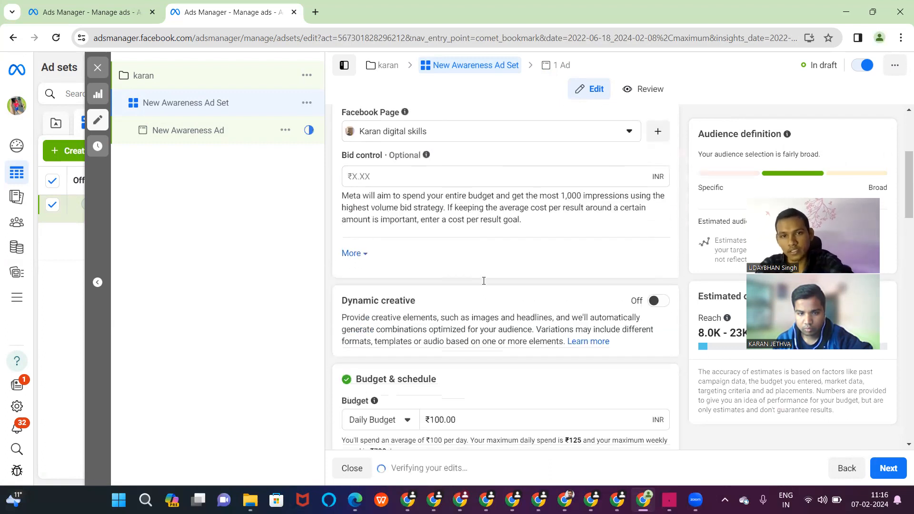
# - Add the temple image back to the ad with its placement crops, then close the editor
pyautogui.click(560, 67)
pyautogui.scroll(-8, 468, 302)
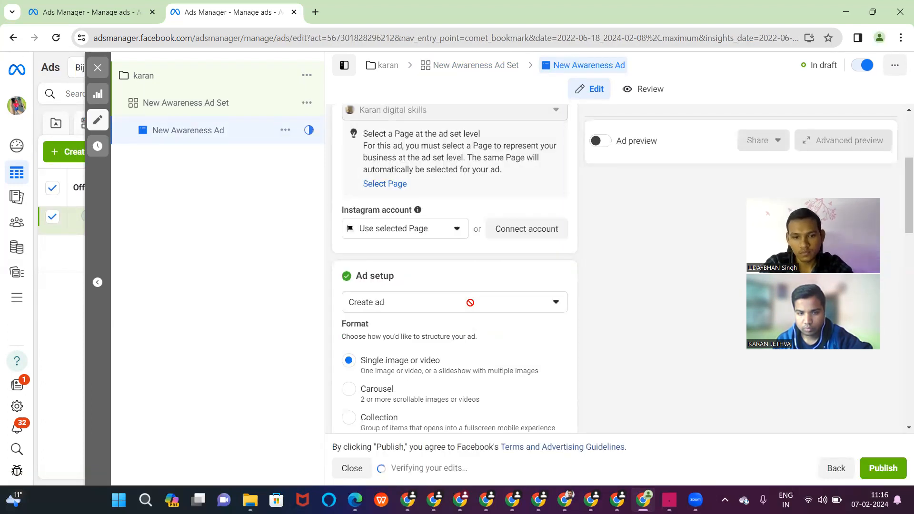
pyautogui.scroll(-6, 471, 306)
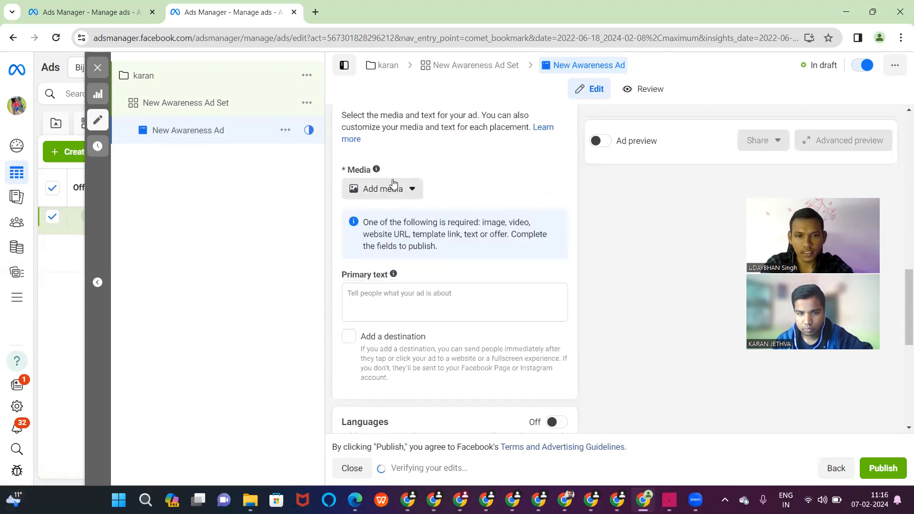
pyautogui.click(393, 187)
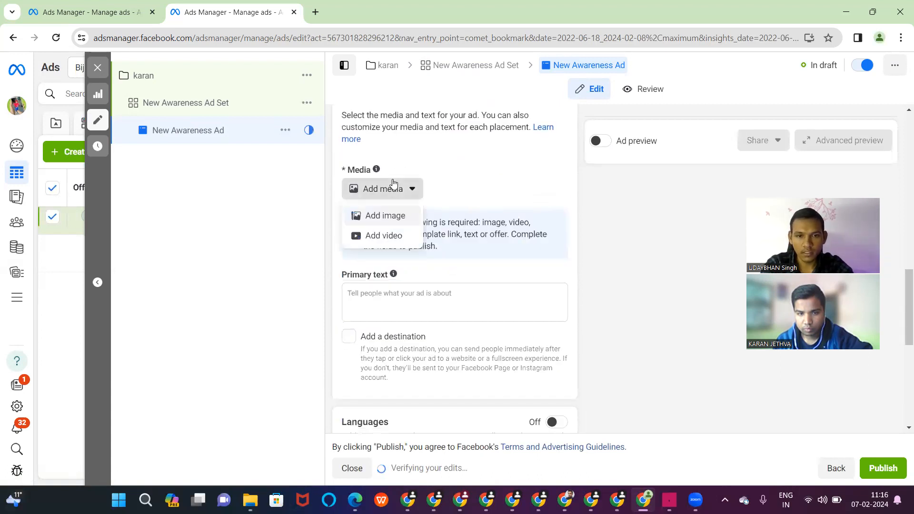
pyautogui.click(384, 216)
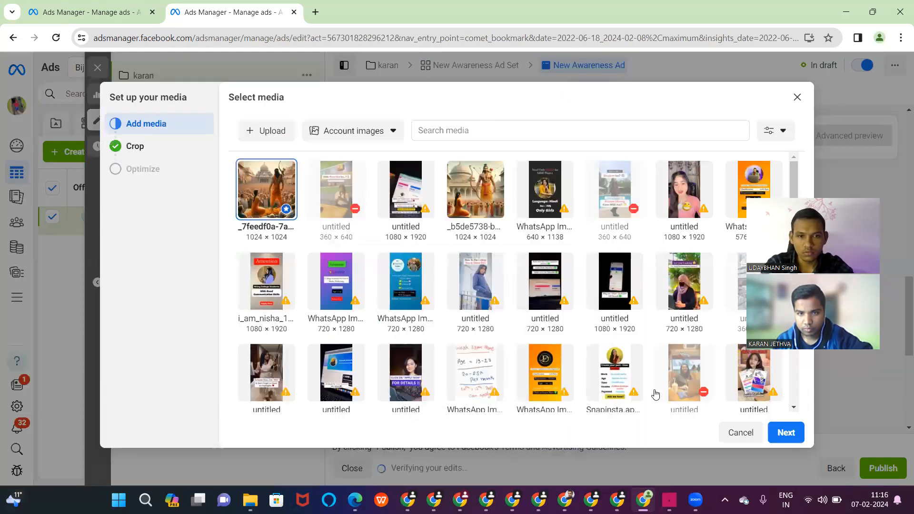
pyautogui.click(785, 434)
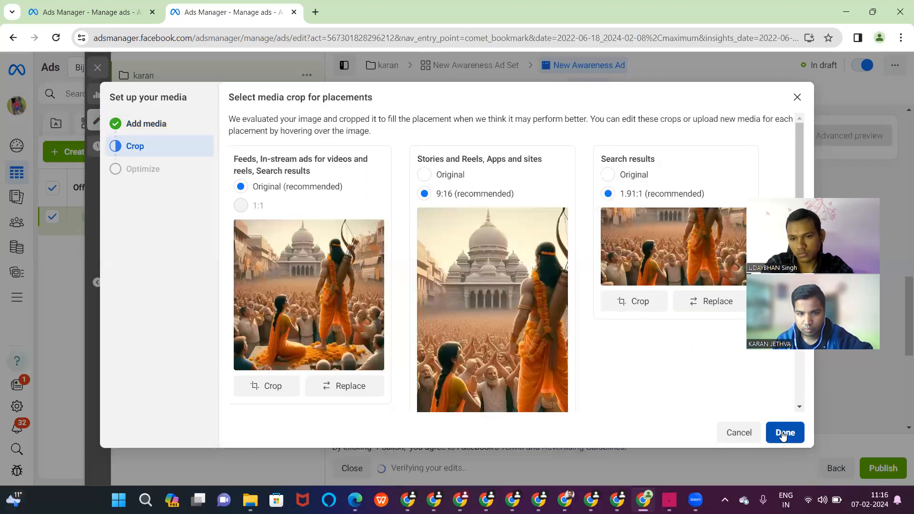
pyautogui.click(783, 432)
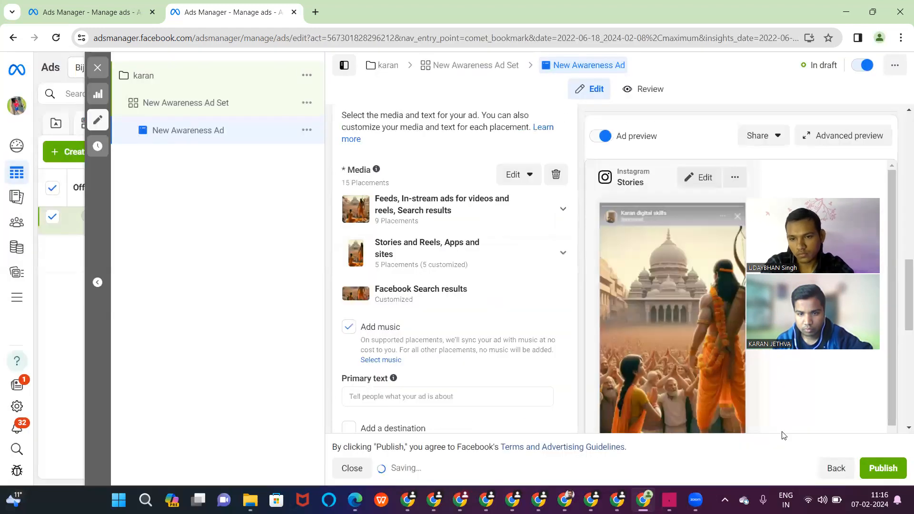
pyautogui.scroll(-4, 505, 347)
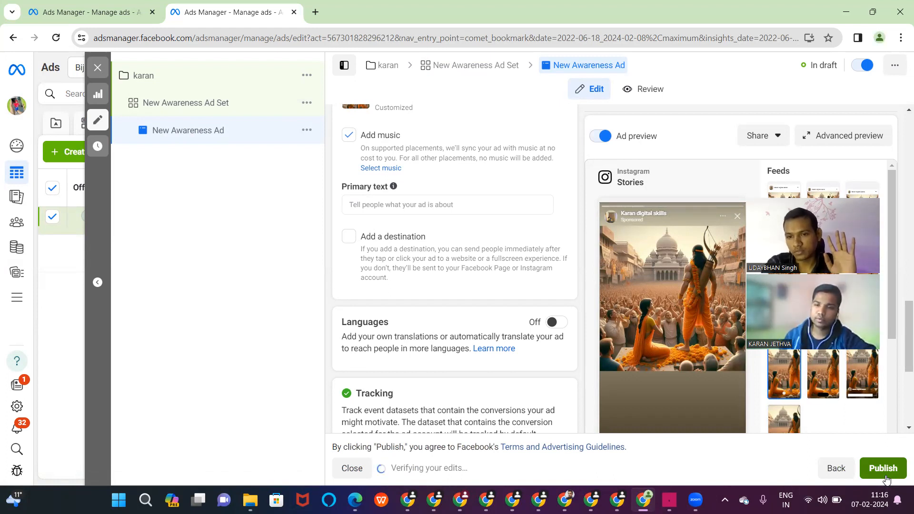
pyautogui.click(95, 70)
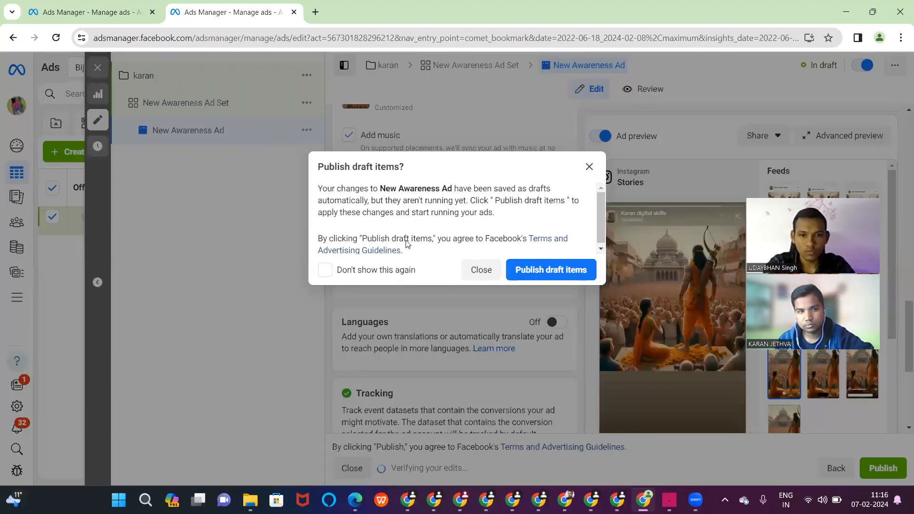
# - Close the publish prompt unpublished and create a new manual Traffic campaign
pyautogui.click(471, 270)
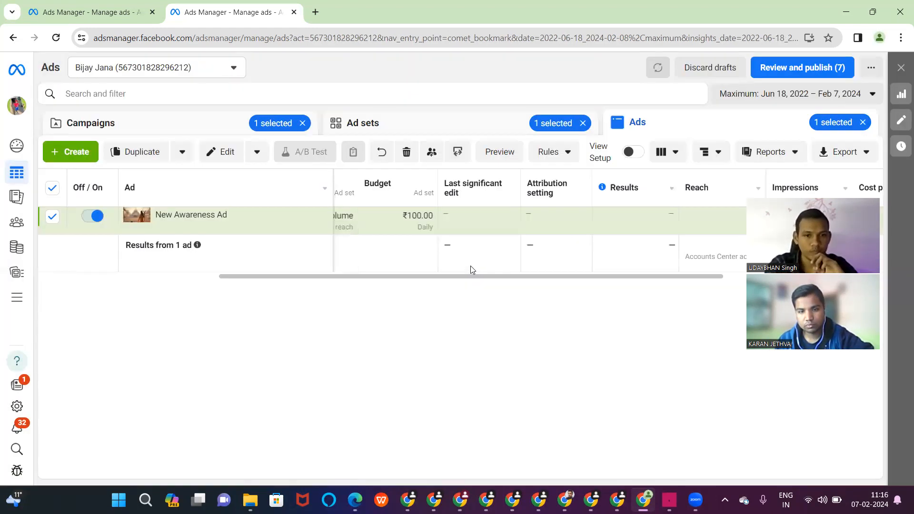
pyautogui.click(57, 121)
pyautogui.click(67, 148)
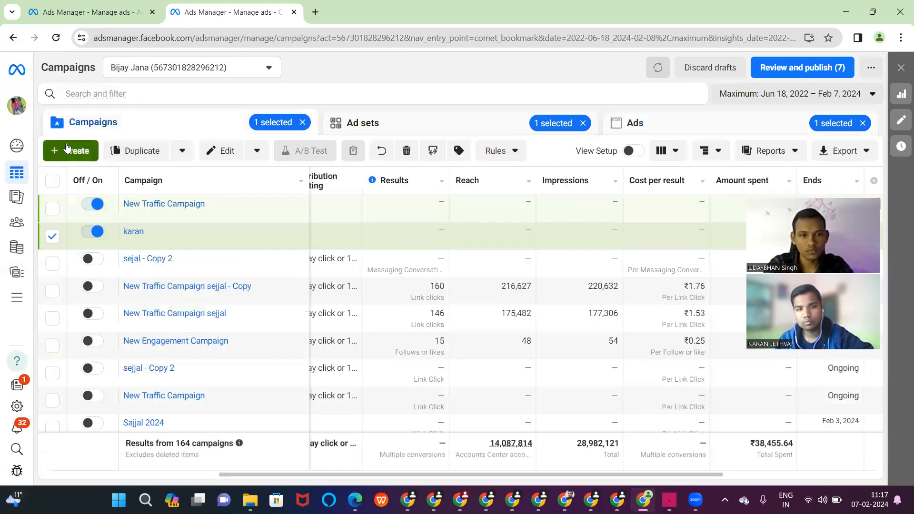
pyautogui.click(300, 223)
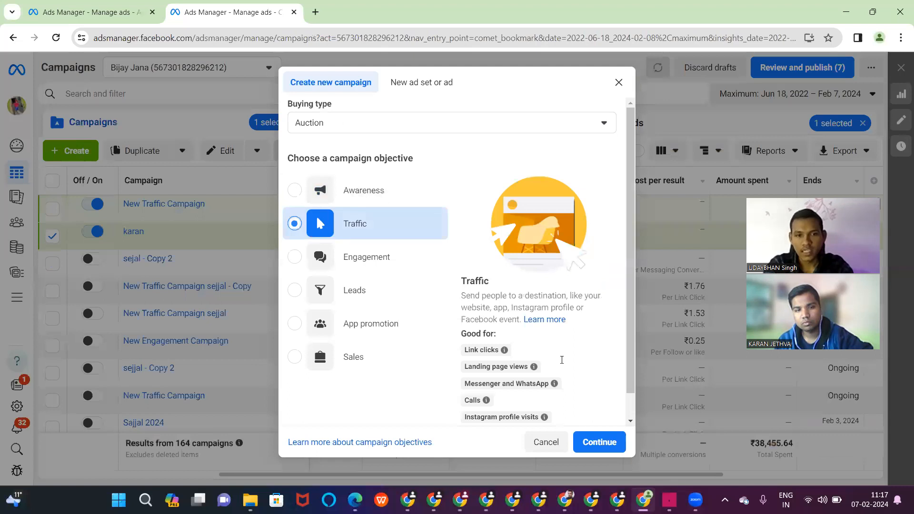
pyautogui.click(598, 440)
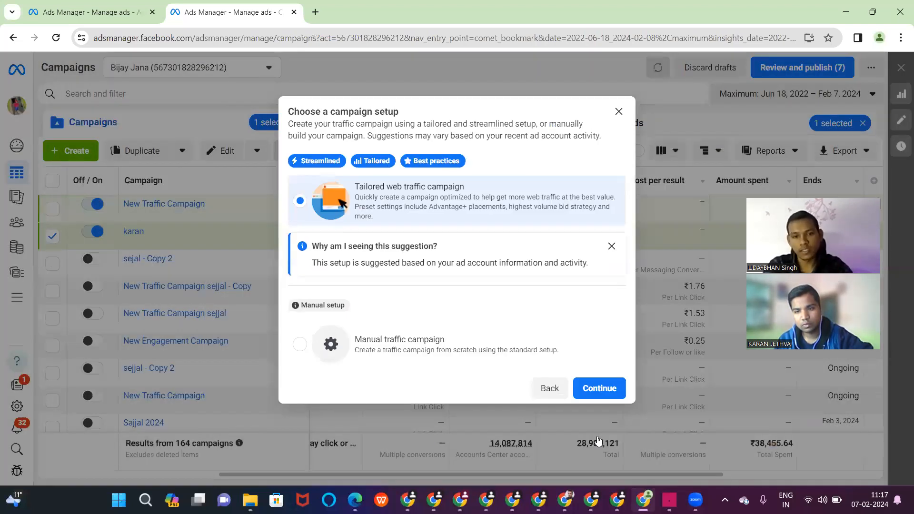
pyautogui.click(527, 347)
pyautogui.click(608, 386)
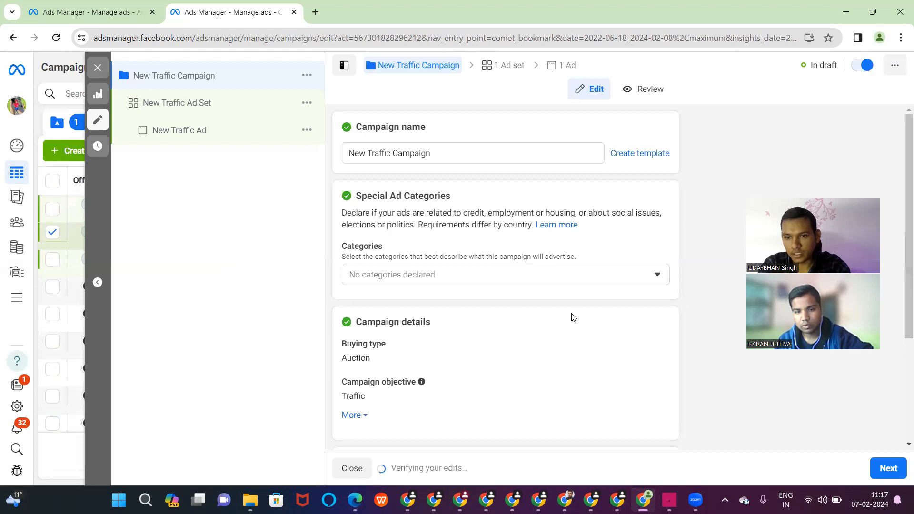
# - Rename the new Traffic campaign to 'karan'
pyautogui.click(476, 158)
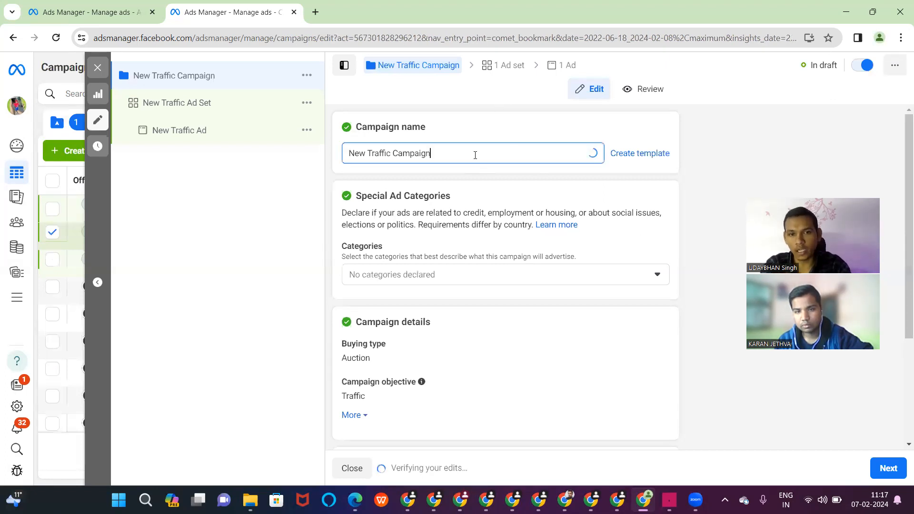
pyautogui.hotkey('ctrl', 'a')
pyautogui.press('BackSpace')
pyautogui.write('k')
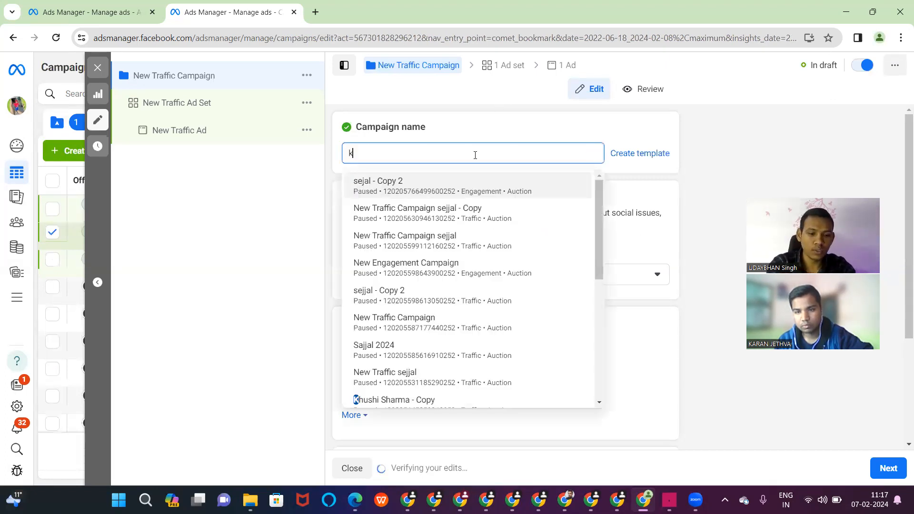
pyautogui.write('aran')
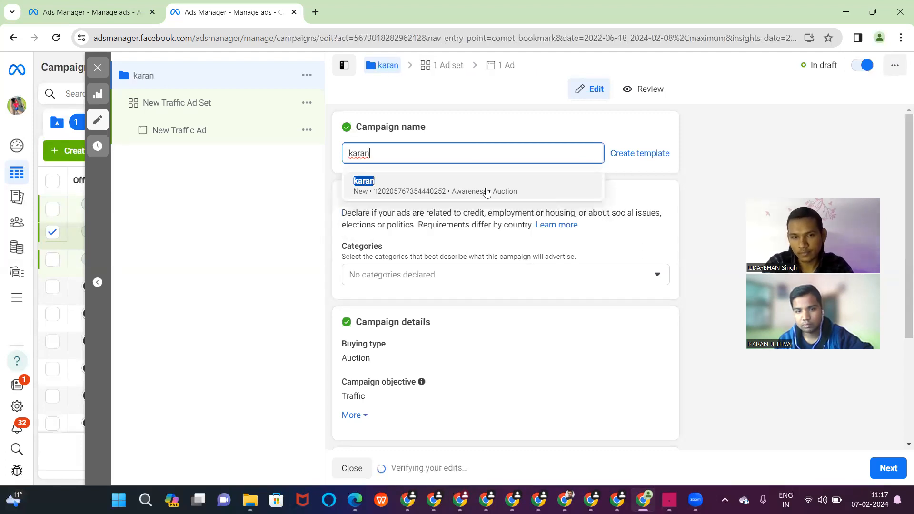
pyautogui.click(425, 182)
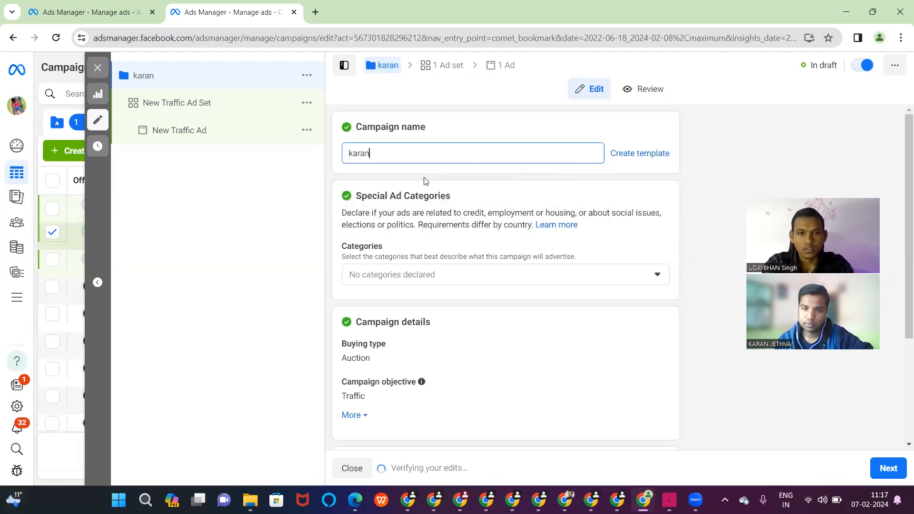
# - Turn on Advantage campaign budget with a ₹400 daily budget
pyautogui.scroll(-1, 425, 181)
pyautogui.scroll(-1, 425, 181)
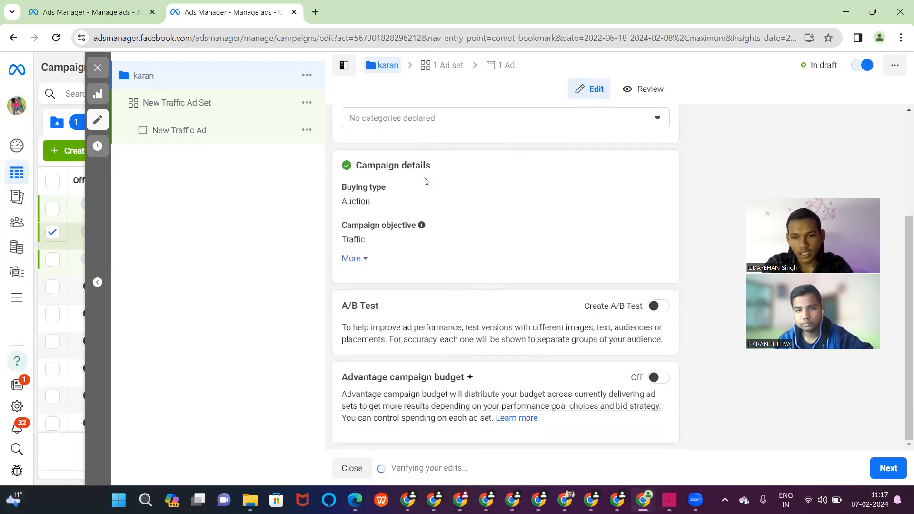
pyautogui.click(654, 379)
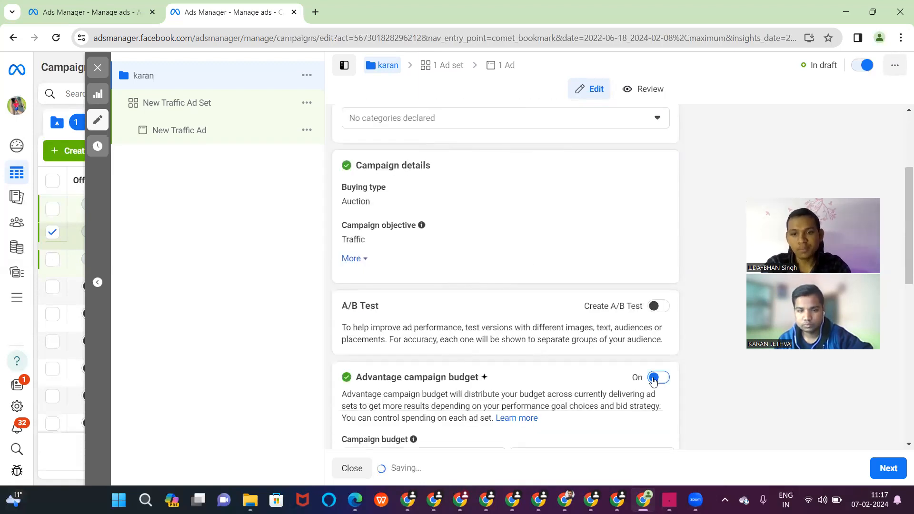
pyautogui.scroll(-3, 579, 372)
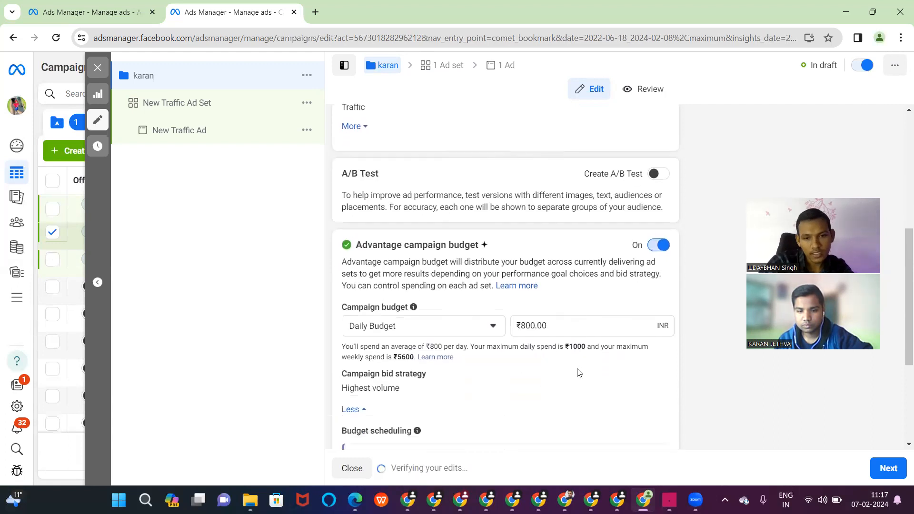
pyautogui.click(525, 322)
pyautogui.press('BackSpace')
pyautogui.write('4')
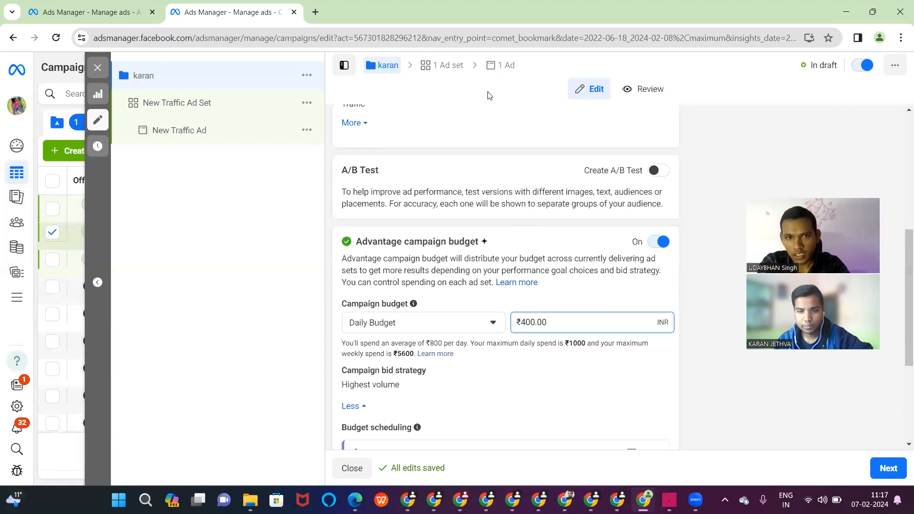
pyautogui.click(453, 74)
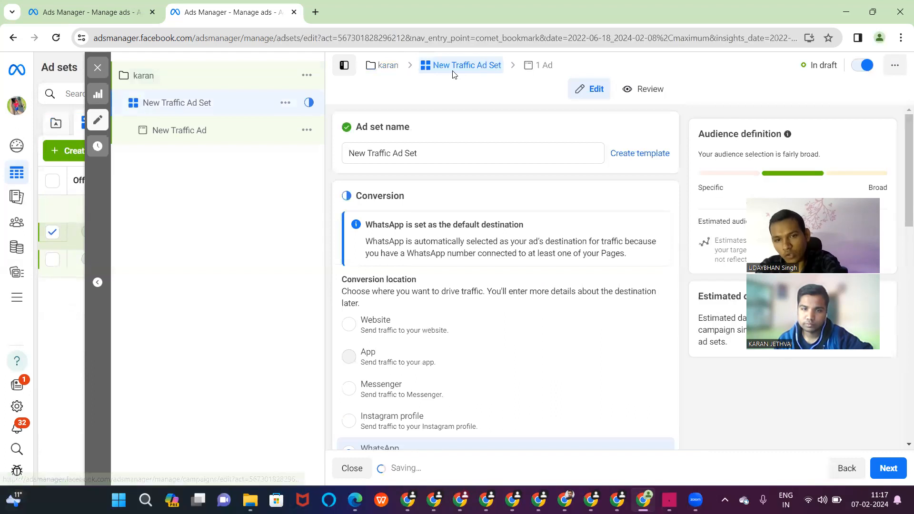
# - Choose Website as the ad set's conversion location instead of WhatsApp
pyautogui.click(354, 320)
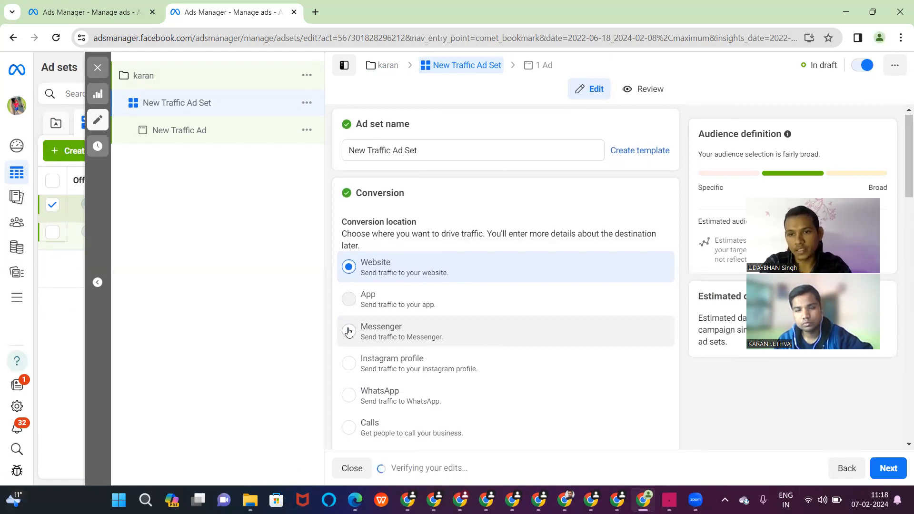
pyautogui.scroll(-3, 349, 332)
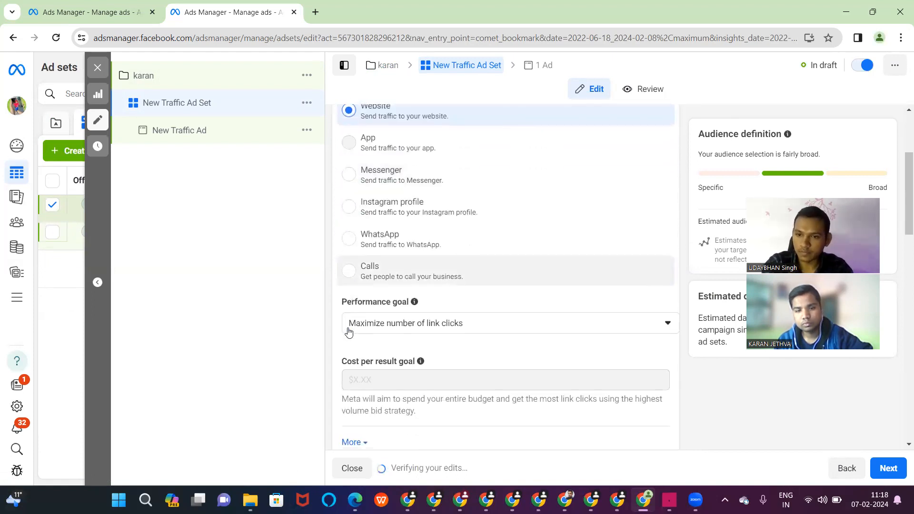
pyautogui.scroll(-8, 349, 332)
pyautogui.scroll(4, 348, 332)
pyautogui.scroll(-8, 348, 332)
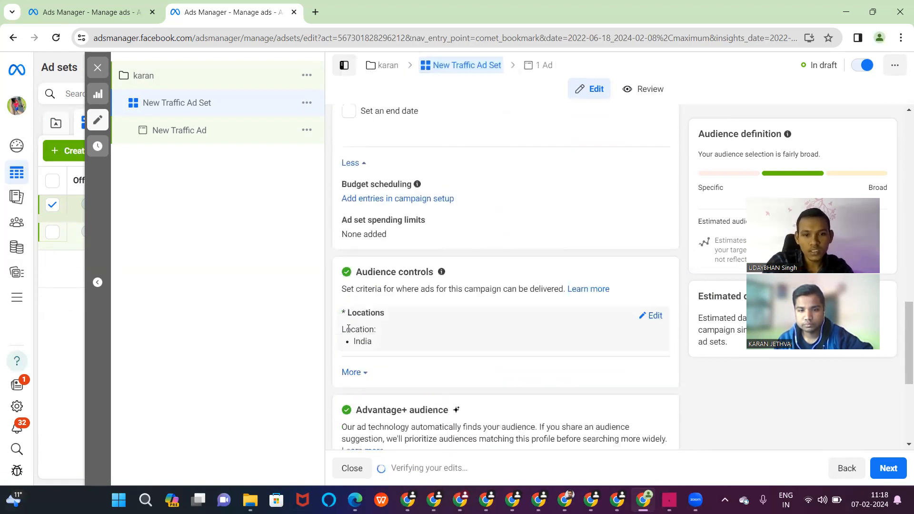
pyautogui.scroll(-4, 349, 328)
pyautogui.scroll(2, 661, 199)
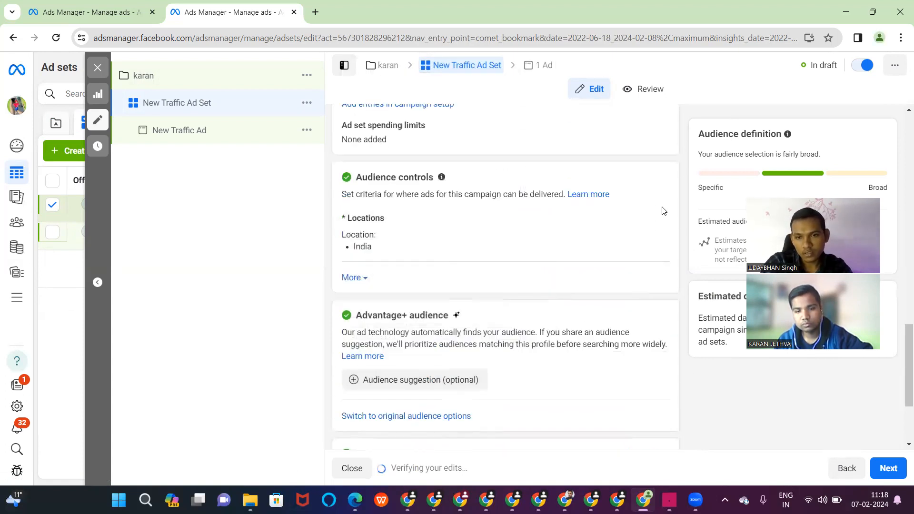
# - Add a location exclusion for Tamil Nadu to the India targeting
pyautogui.click(658, 224)
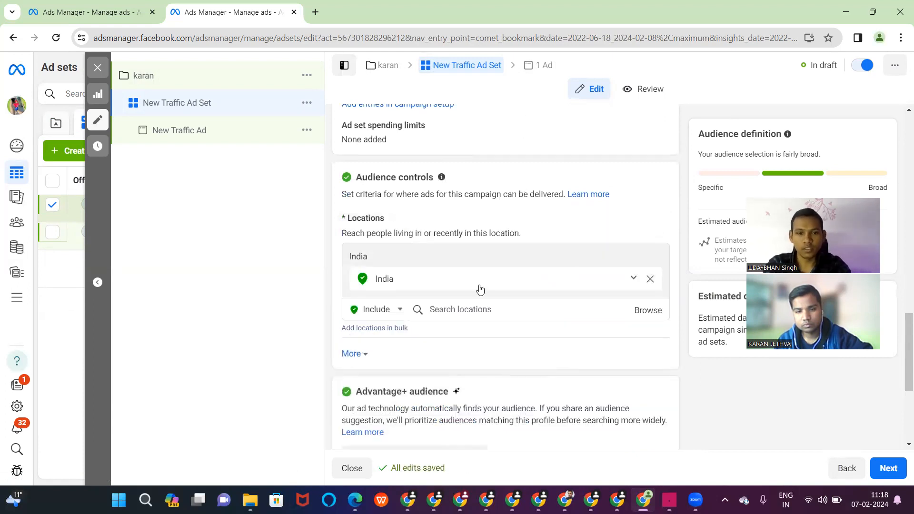
pyautogui.click(381, 307)
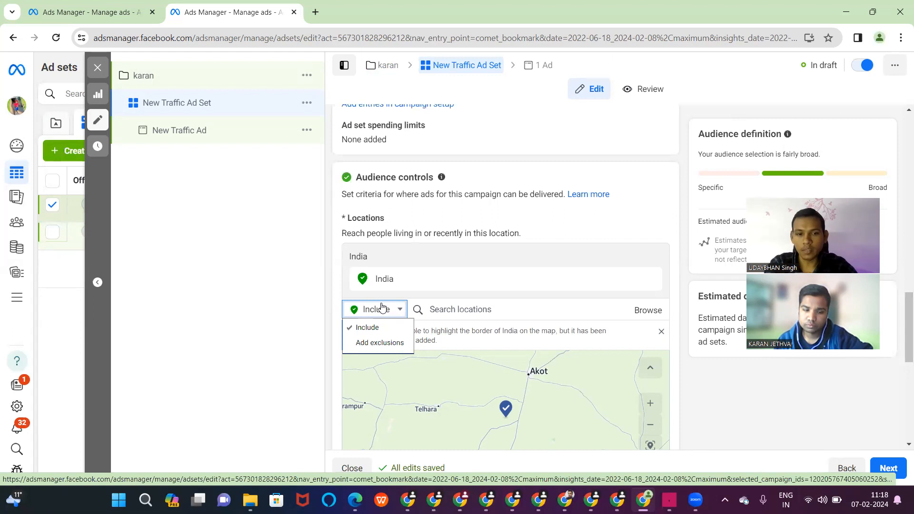
pyautogui.click(371, 342)
pyautogui.click(467, 314)
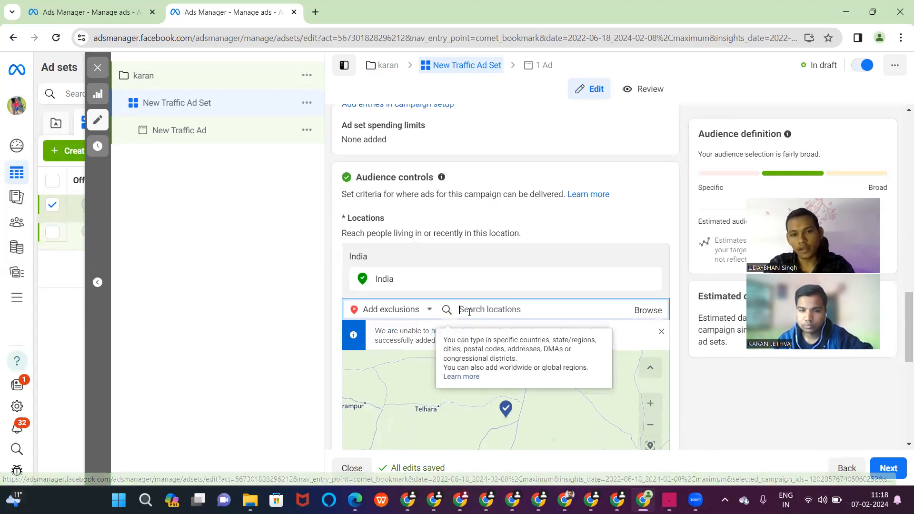
pyautogui.write('tam')
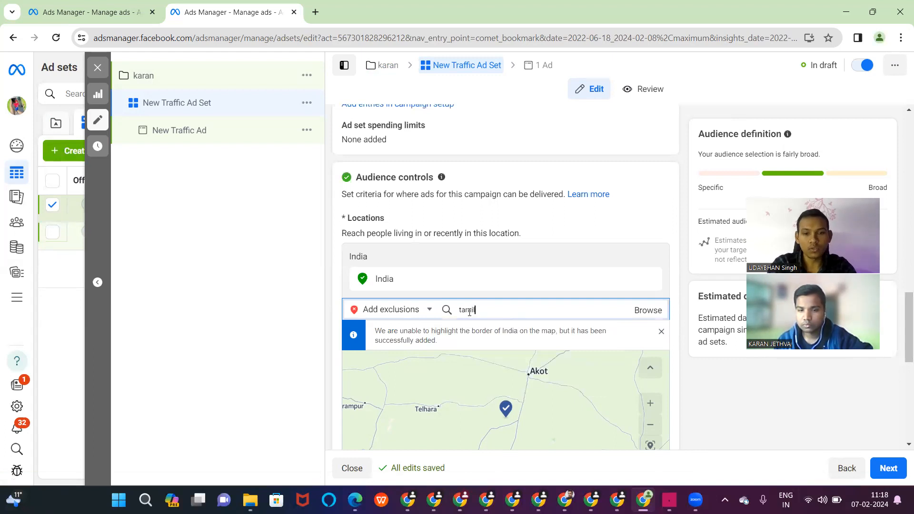
pyautogui.write('il')
pyautogui.click(474, 338)
# - Exclude Kerala and Karnataka as well, then clear the stray search text
pyautogui.write('ker')
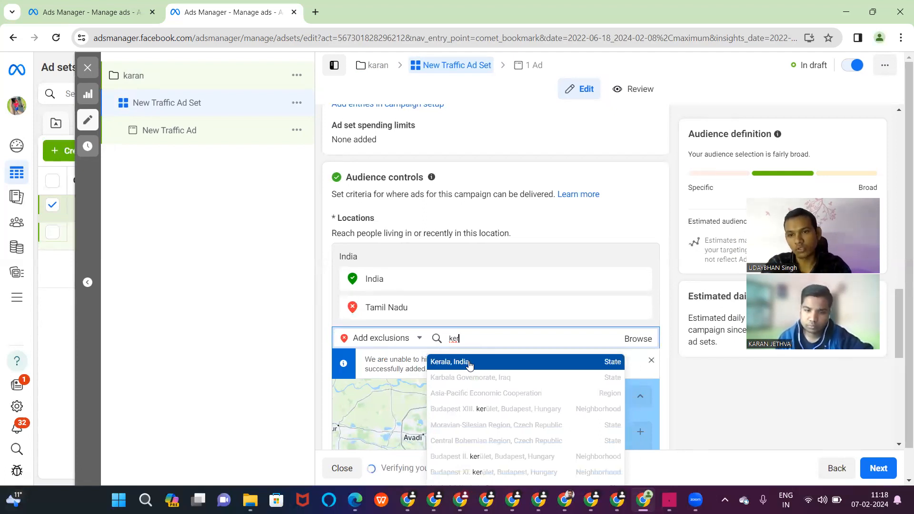
pyautogui.click(469, 363)
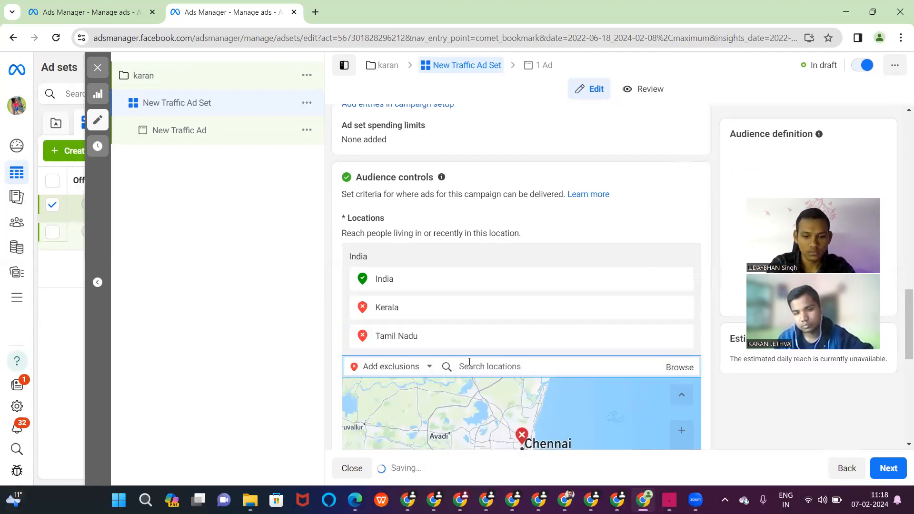
pyautogui.write('karnatk')
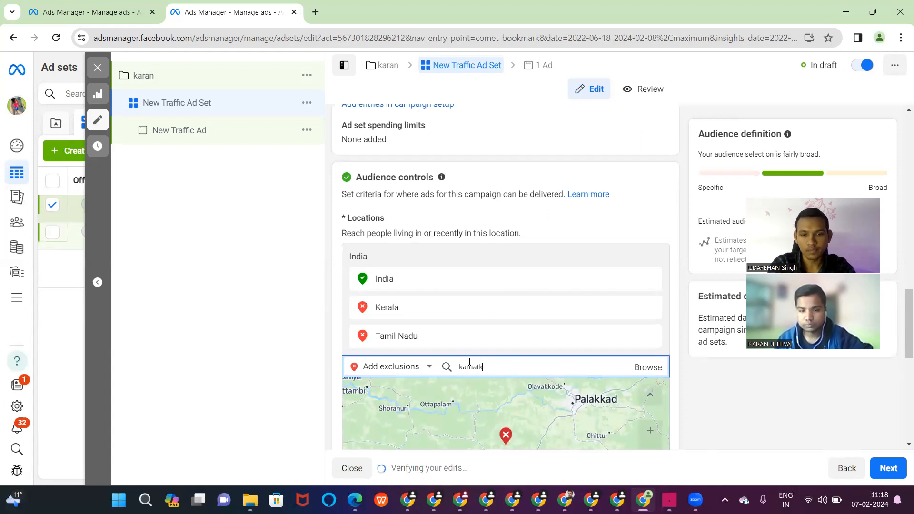
pyautogui.press('BackSpace')
pyautogui.press('BackSpace')
pyautogui.write('aka')
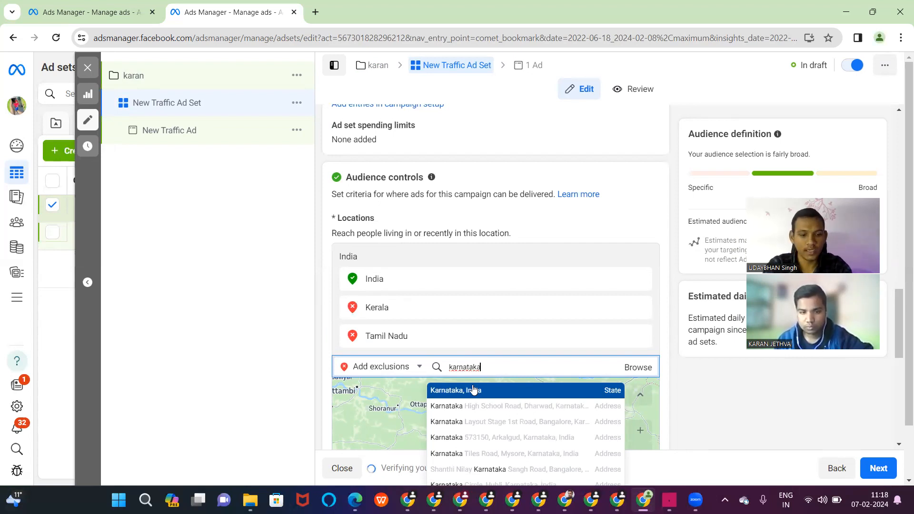
pyautogui.click(474, 390)
pyautogui.rightClick(472, 386)
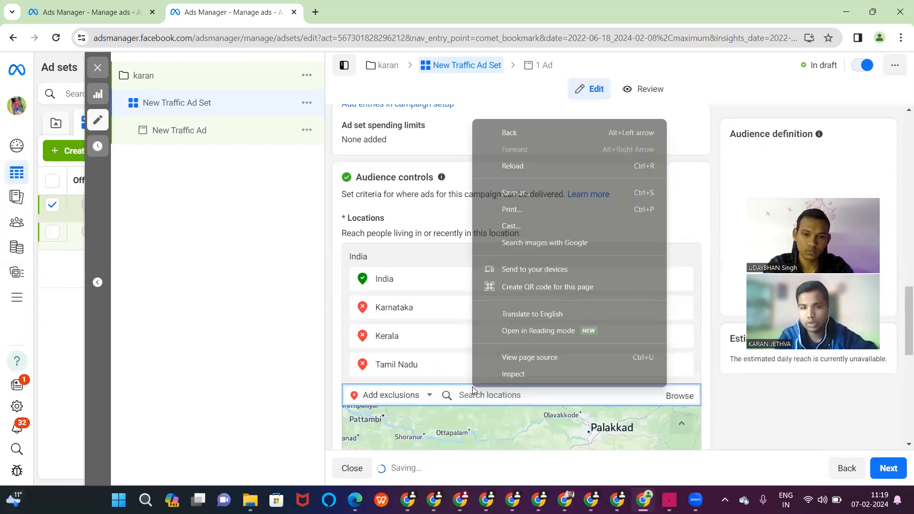
pyautogui.press('Escape')
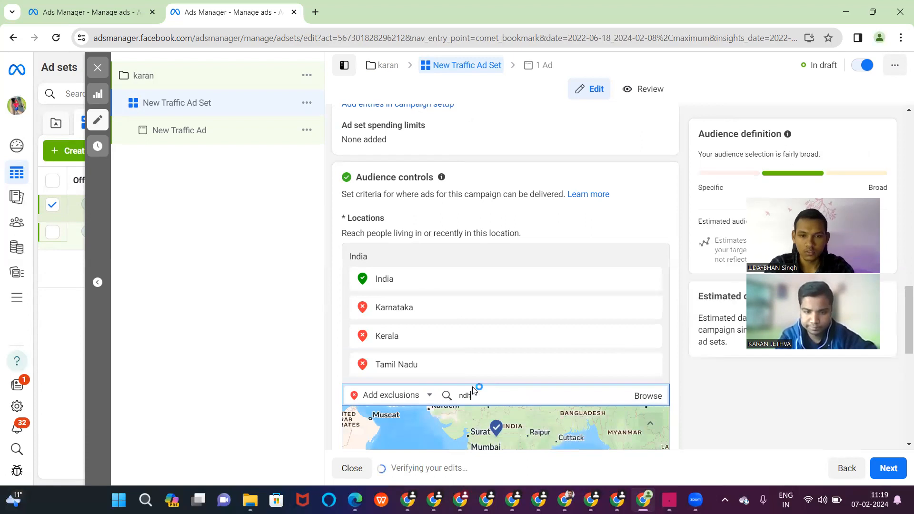
pyautogui.hotkey('ctrl', 's')
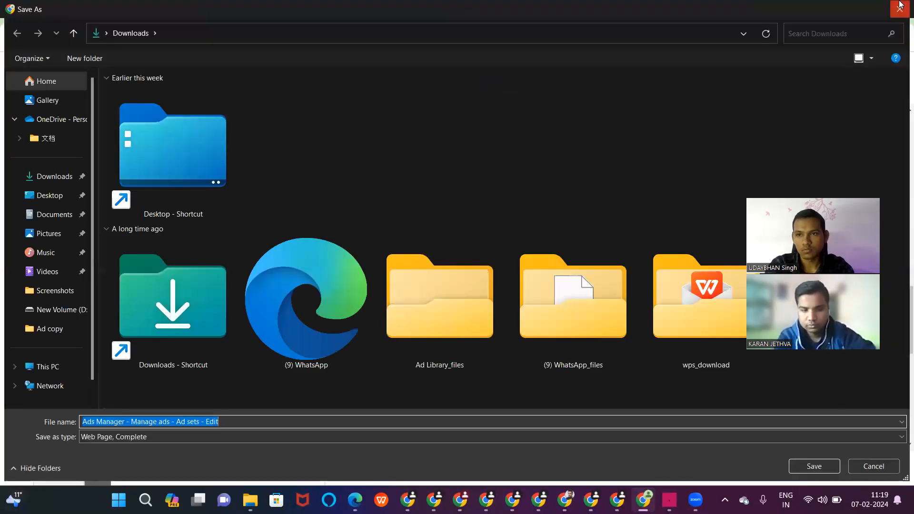
pyautogui.click(900, 9)
pyautogui.press('BackSpace')
pyautogui.press('BackSpace')
pyautogui.press('BackSpace')
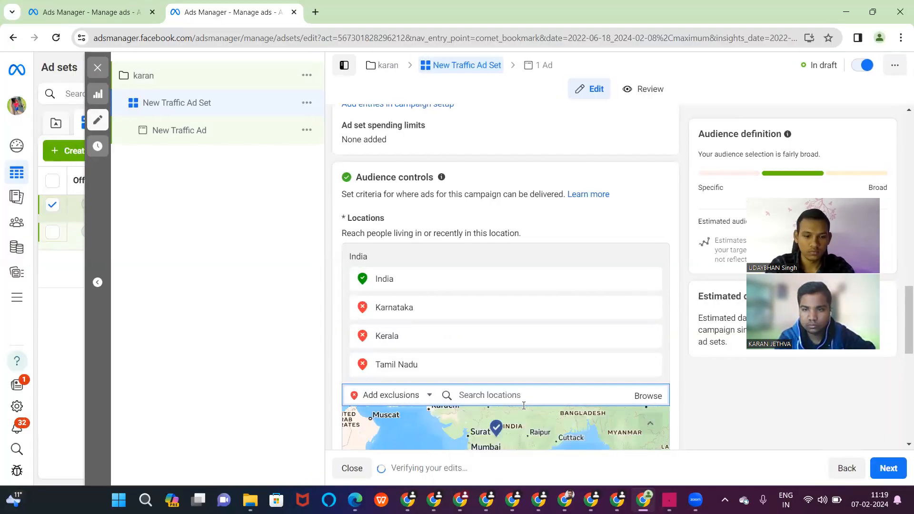
pyautogui.write('andh')
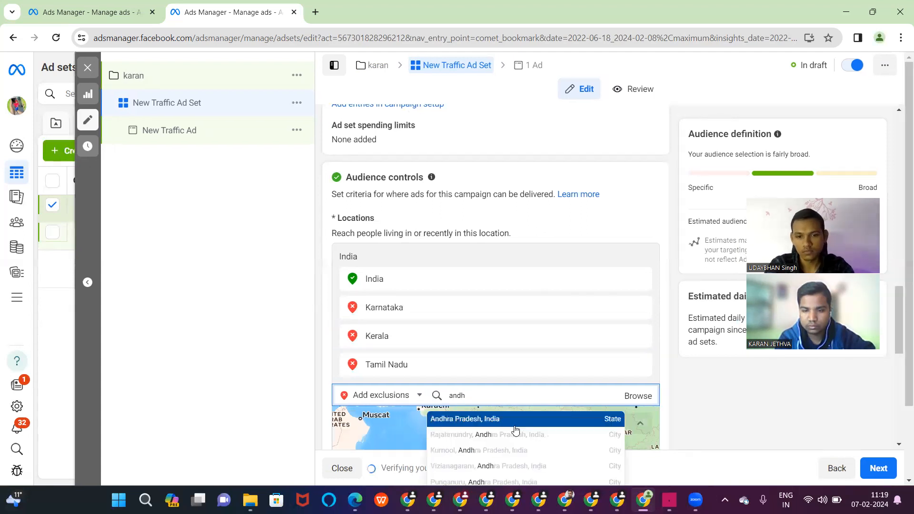
pyautogui.click(514, 425)
pyautogui.write('telan')
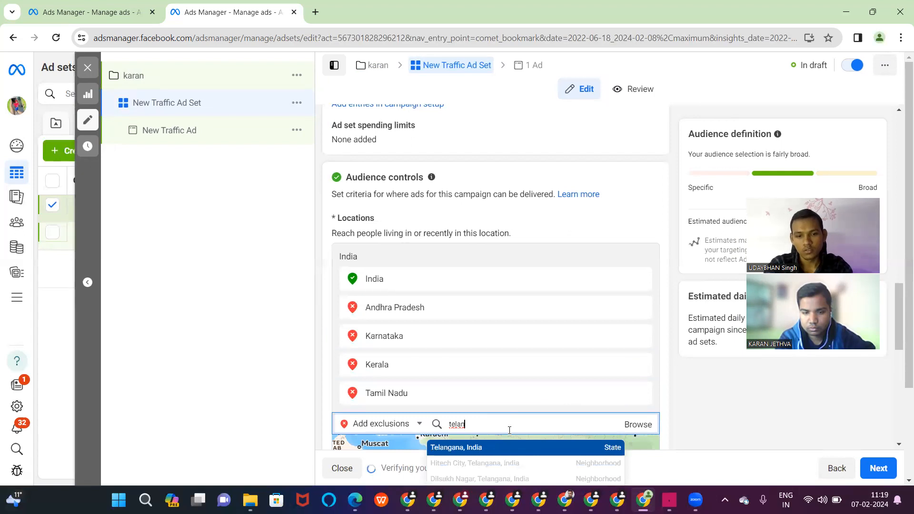
pyautogui.press('Return')
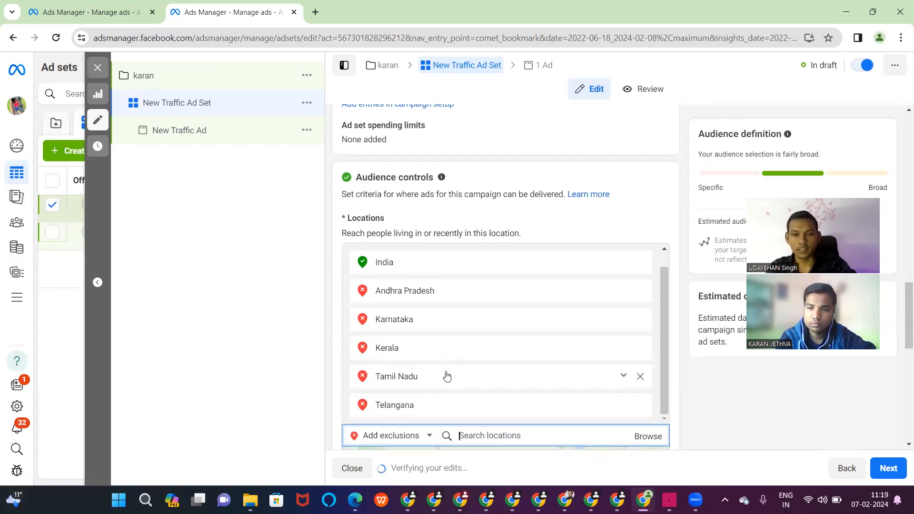
pyautogui.scroll(-3, 446, 376)
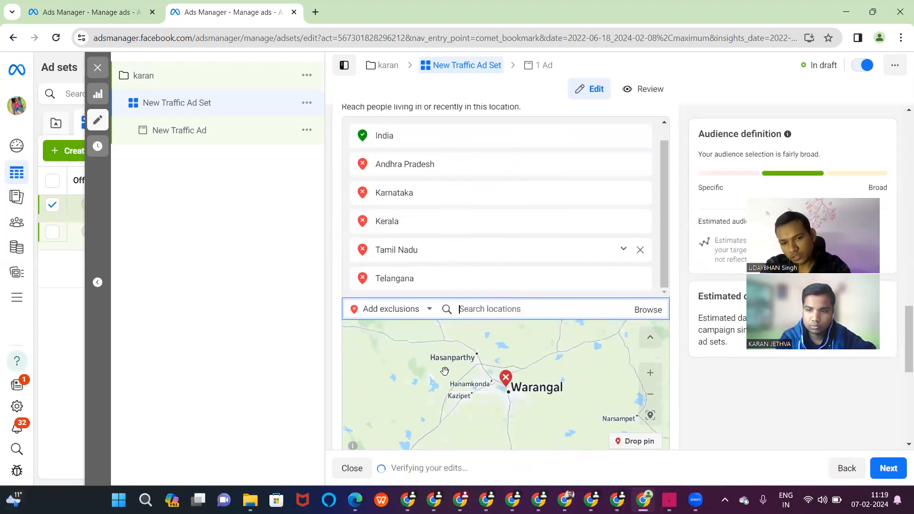
pyautogui.scroll(-1, 433, 235)
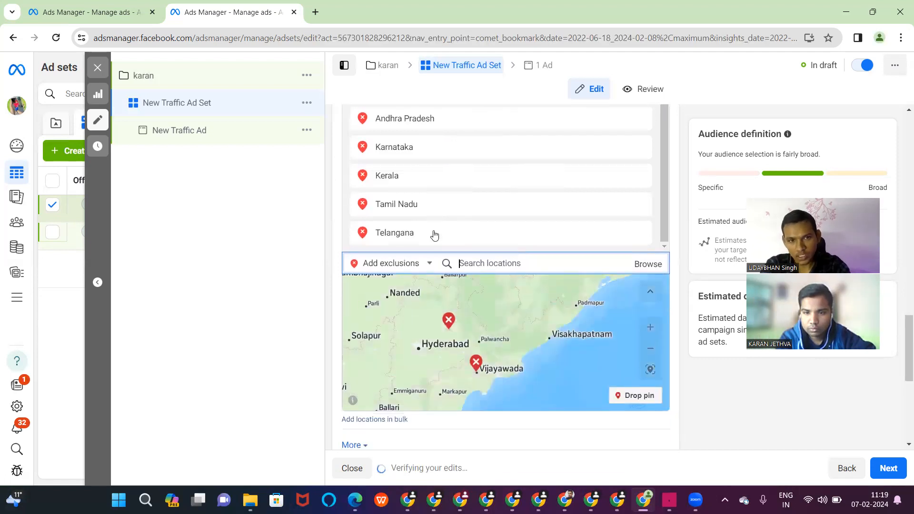
pyautogui.scroll(-3, 433, 234)
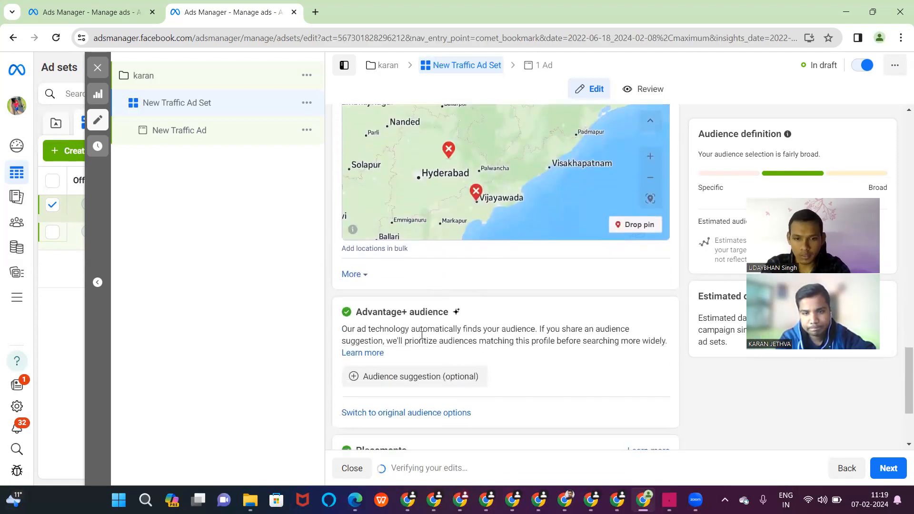
# - Switch the ad set from Advantage+ audience to the original audience options
pyautogui.click(412, 413)
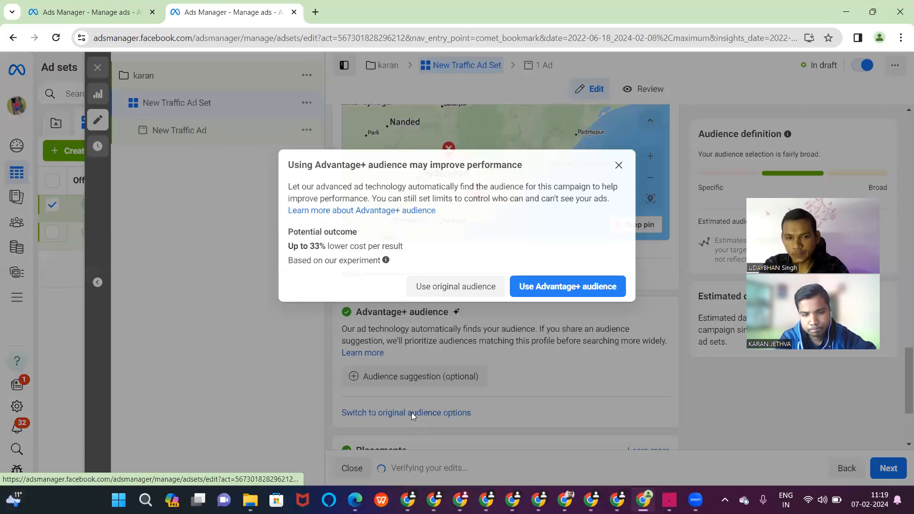
pyautogui.click(472, 282)
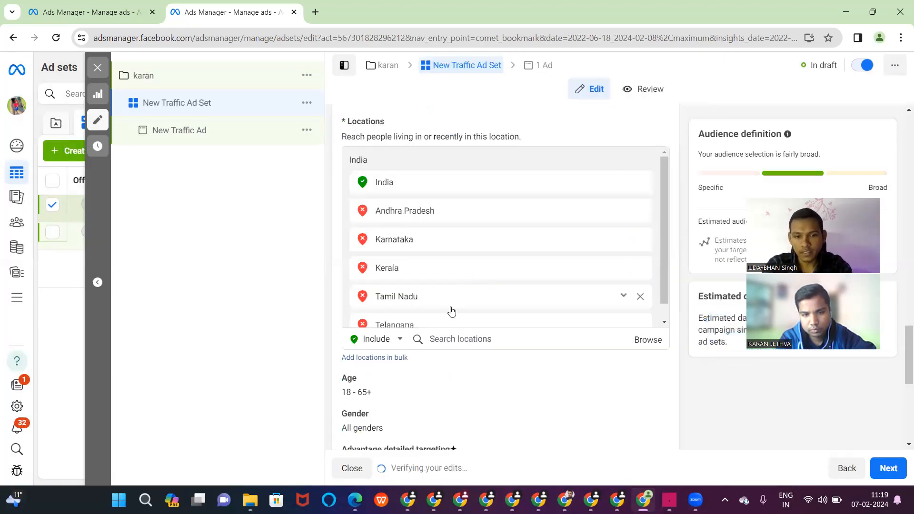
pyautogui.scroll(-3, 476, 389)
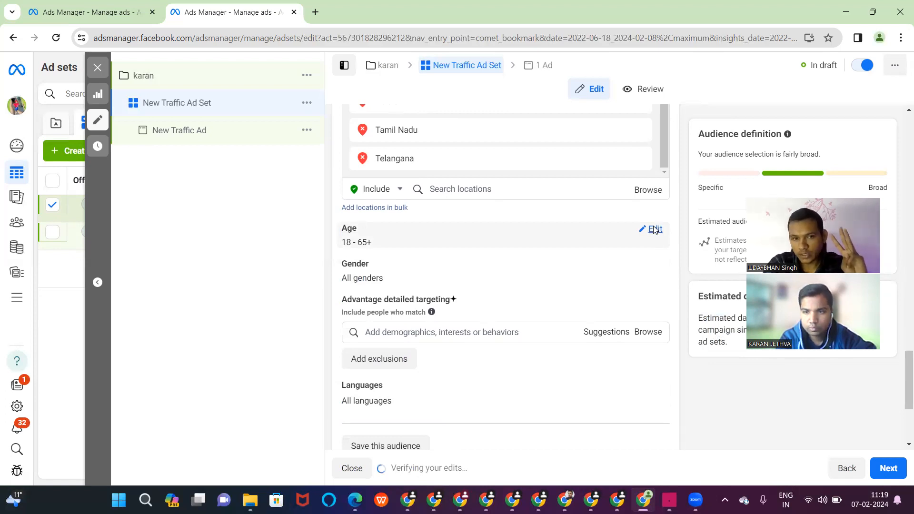
# - Set the audience age range to 18–30
pyautogui.click(656, 229)
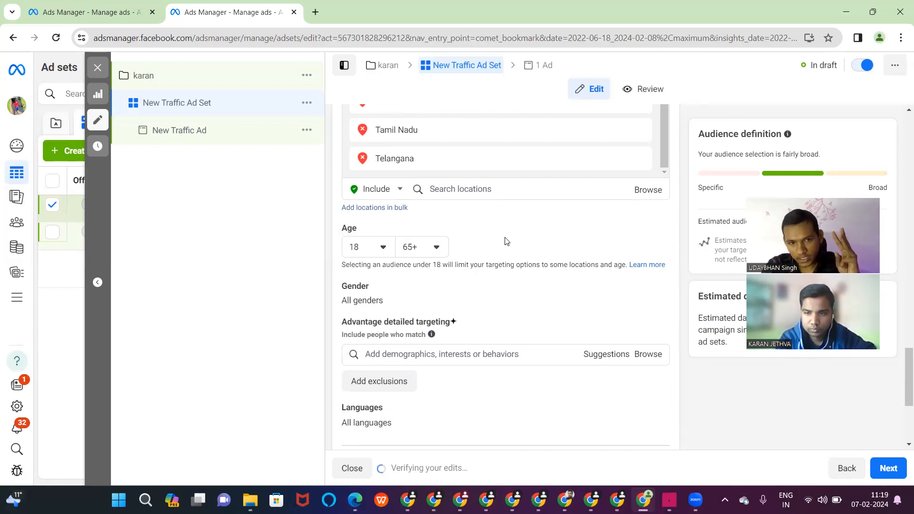
pyautogui.click(374, 254)
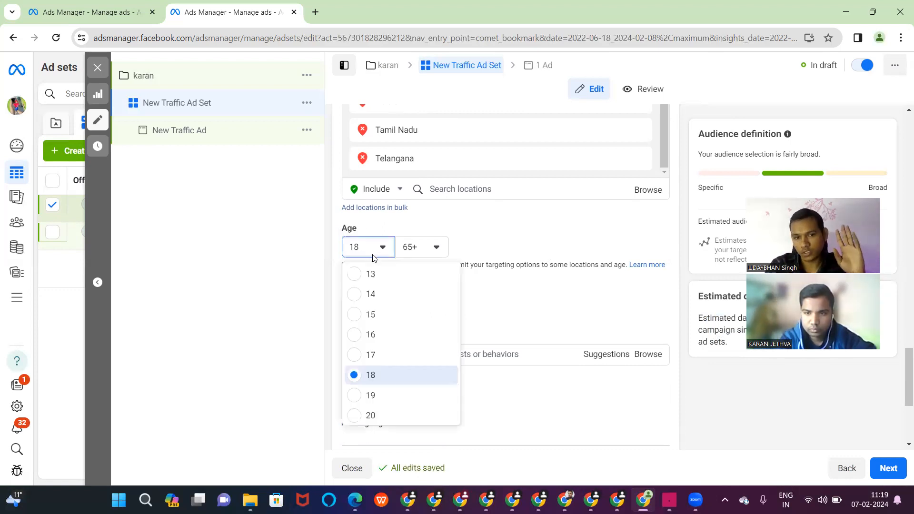
pyautogui.click(370, 355)
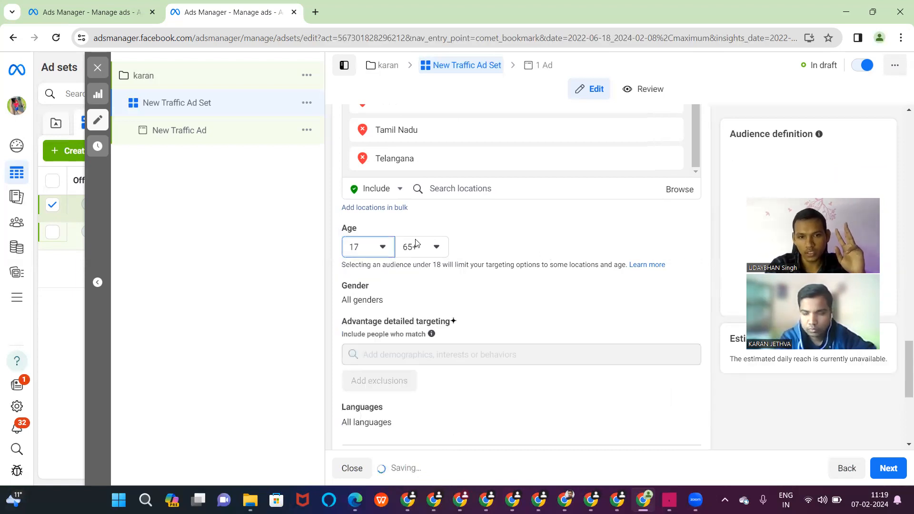
pyautogui.click(421, 247)
pyautogui.scroll(5, 442, 316)
pyautogui.scroll(4, 443, 315)
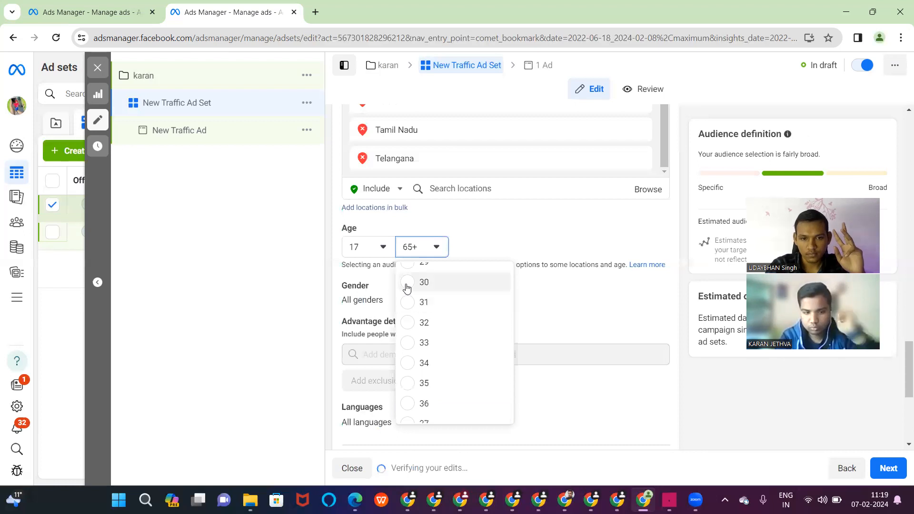
pyautogui.click(407, 285)
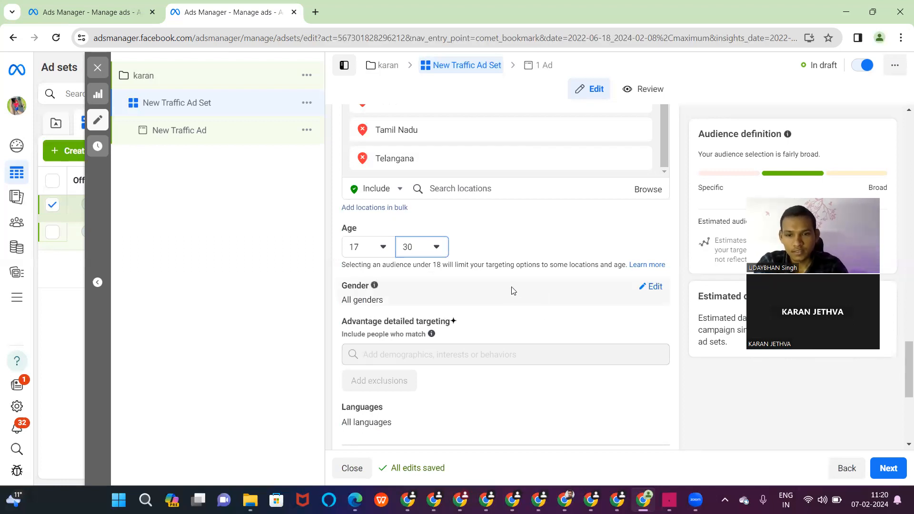
pyautogui.scroll(-1, 513, 291)
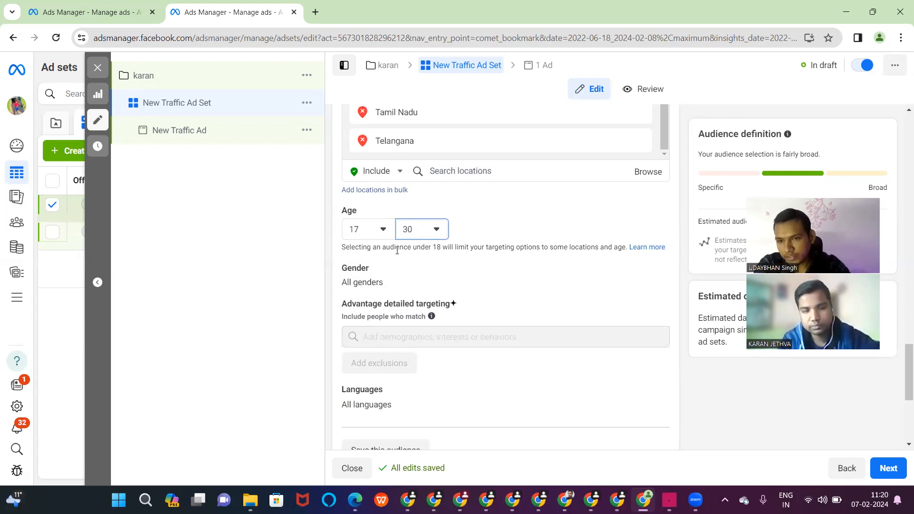
pyautogui.click(377, 234)
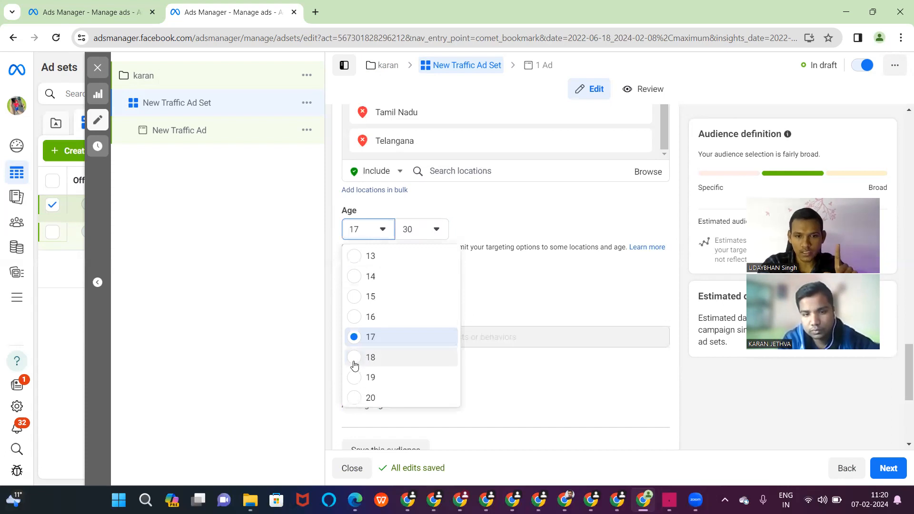
pyautogui.click(354, 365)
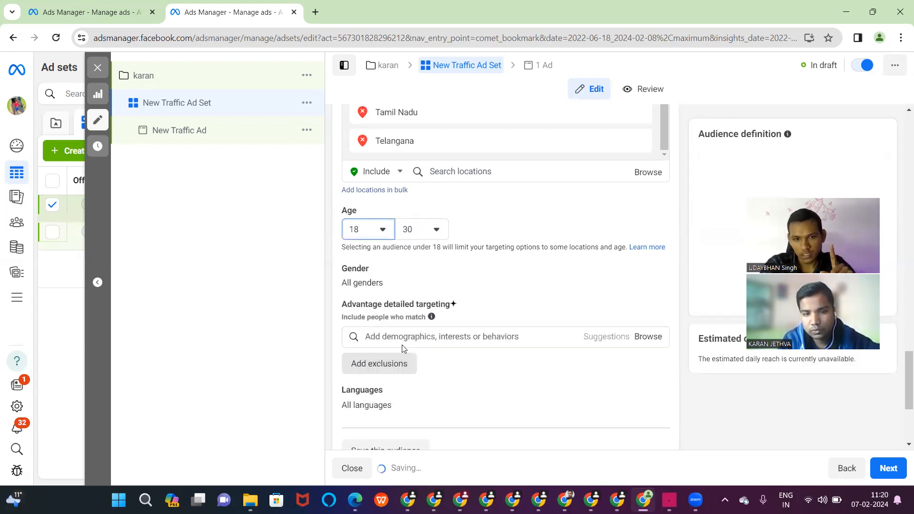
pyautogui.click(435, 333)
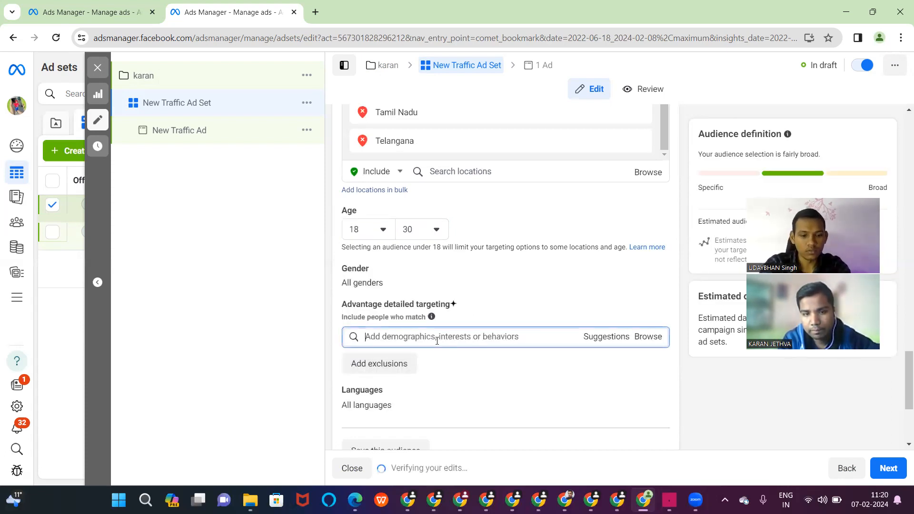
# - Add Student (education), CareerBuilder (careers) and Job (careers) as detailed-targeting interests
pyautogui.write('studen')
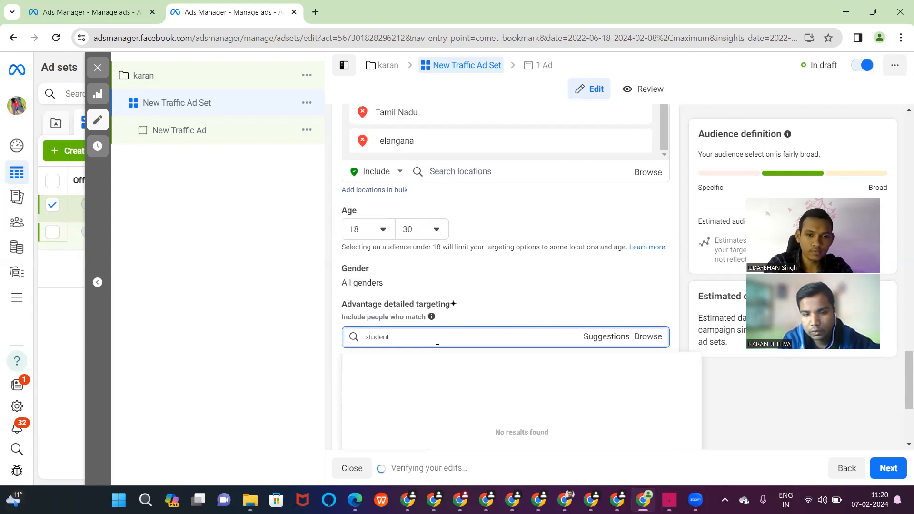
pyautogui.write('t')
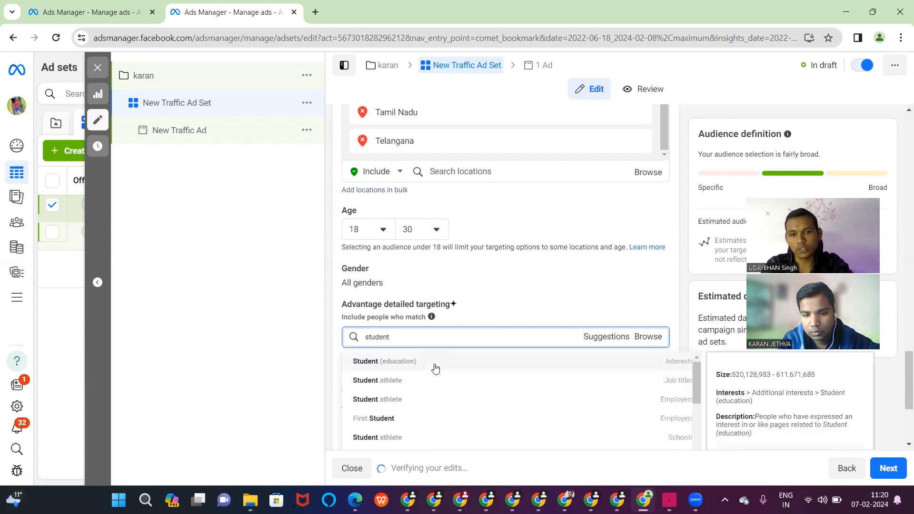
pyautogui.click(434, 368)
pyautogui.write('caree')
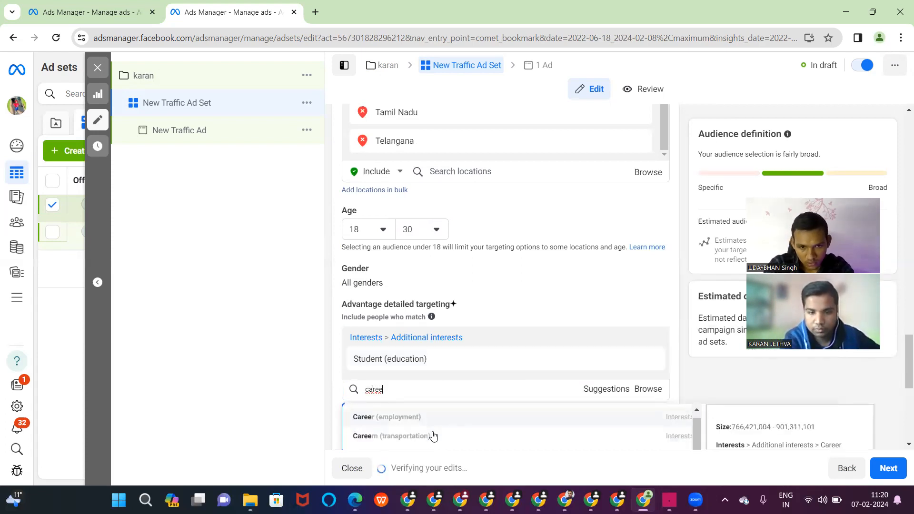
pyautogui.scroll(-1, 433, 436)
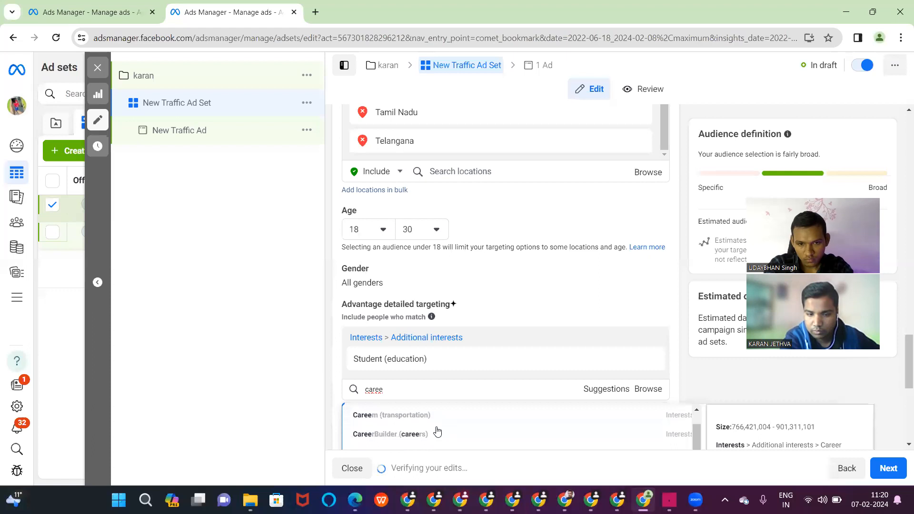
pyautogui.click(458, 421)
pyautogui.write('i')
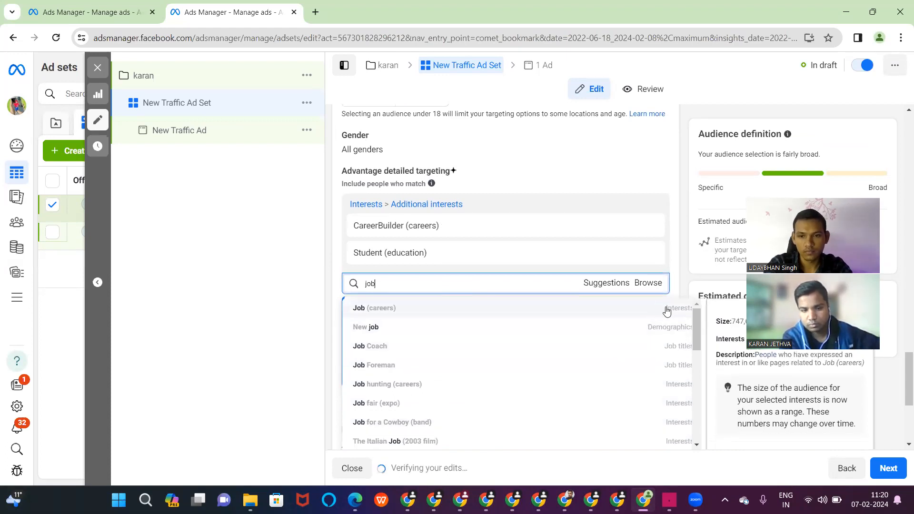
pyautogui.click(664, 309)
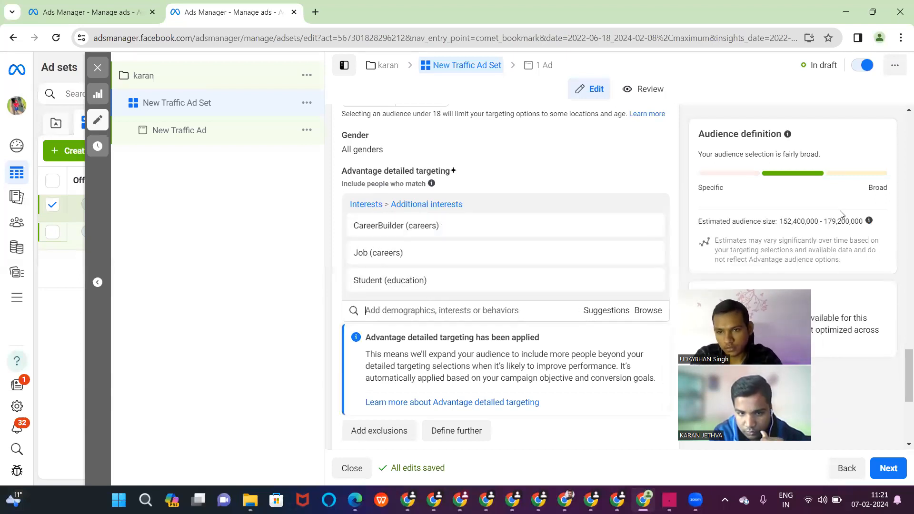
pyautogui.scroll(-5, 616, 230)
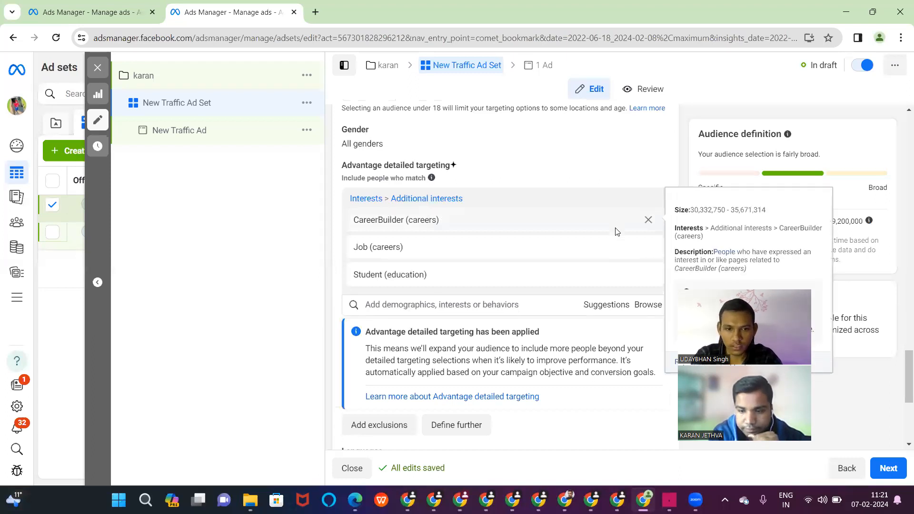
pyautogui.scroll(4, 616, 230)
pyautogui.scroll(4, 616, 232)
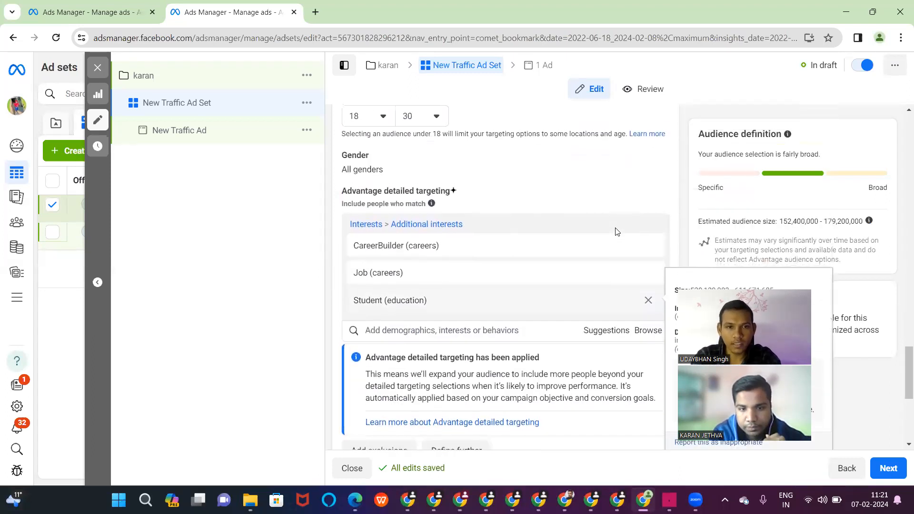
pyautogui.scroll(-7, 616, 232)
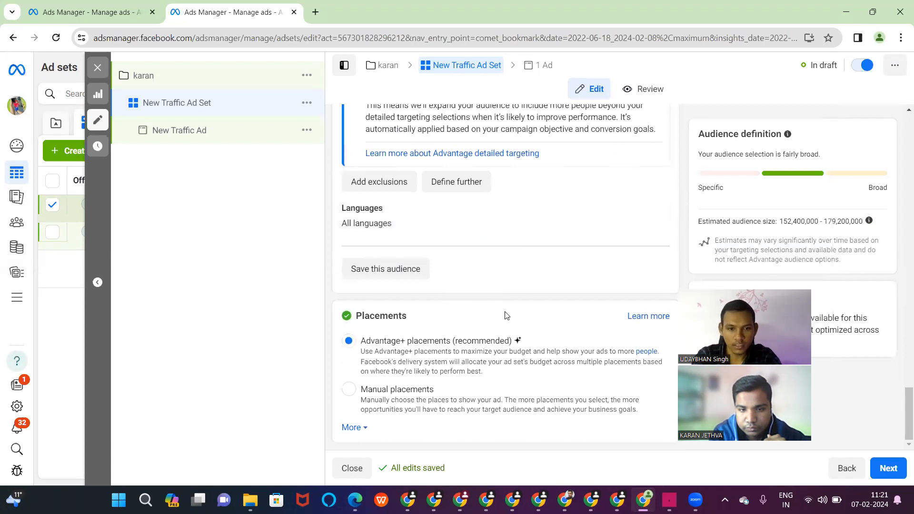
# - Switch to manual placements and exclude Messenger, Audience Network and Facebook platforms
pyautogui.click(349, 390)
pyautogui.scroll(-4, 464, 306)
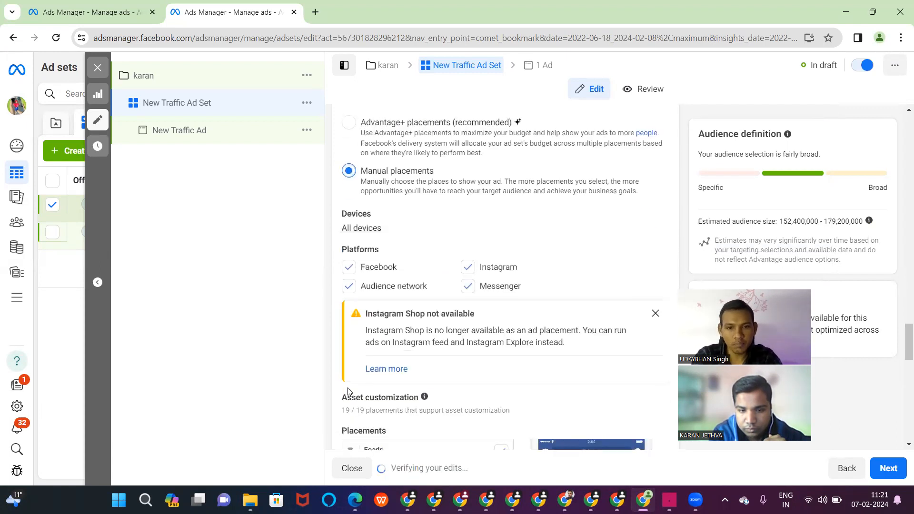
pyautogui.click(466, 287)
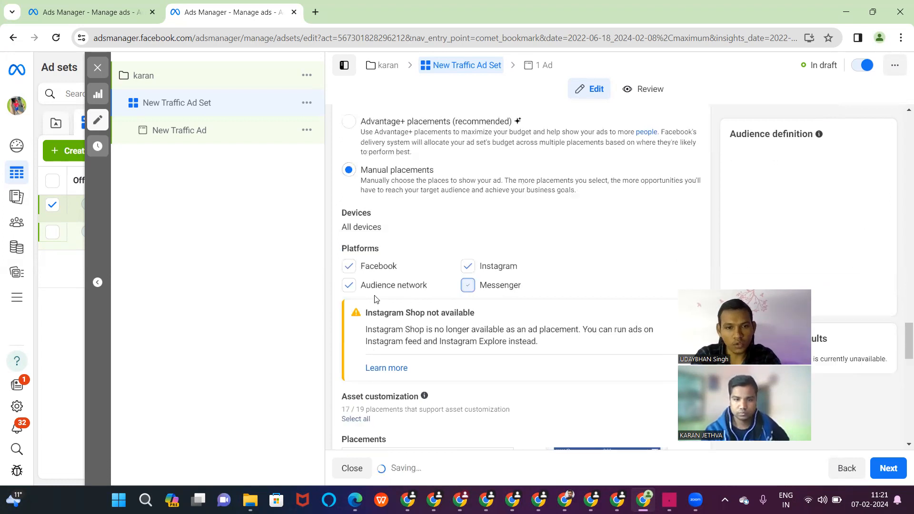
pyautogui.click(348, 287)
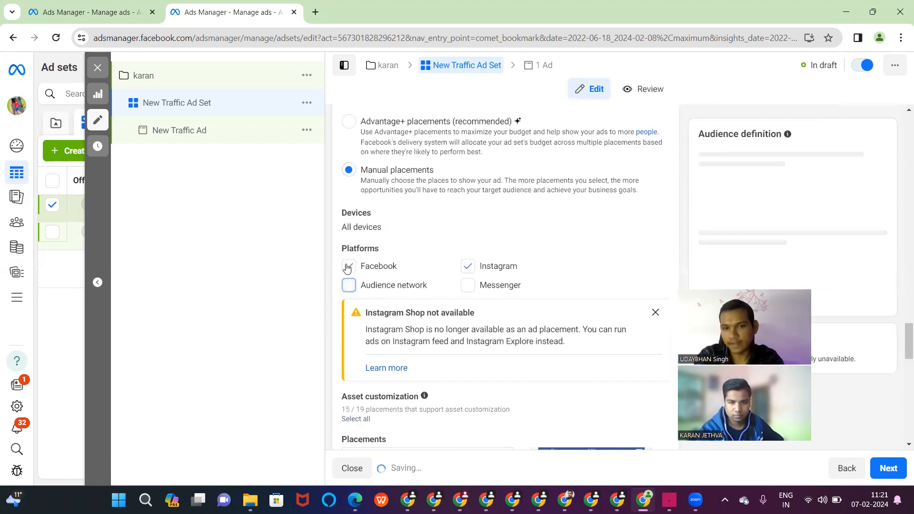
pyautogui.click(347, 267)
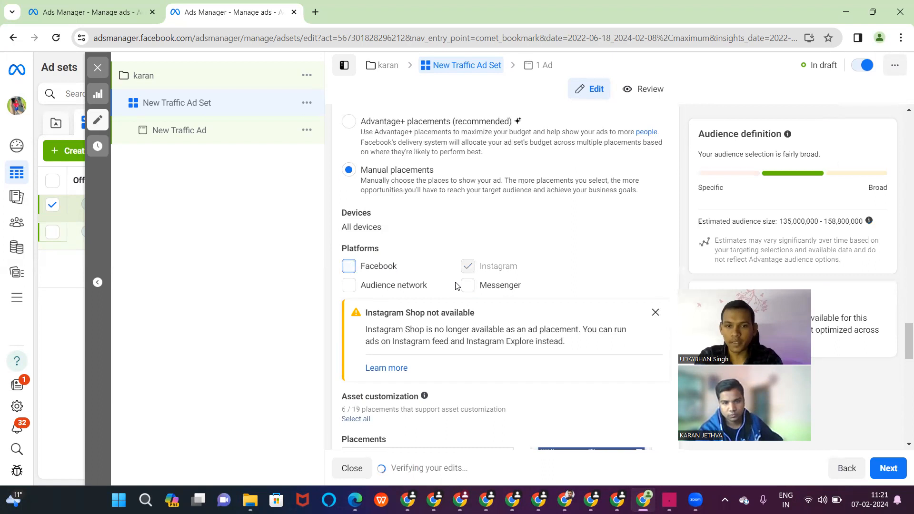
# - Remove the Instagram Explore home and Instagram search results placements
pyautogui.scroll(-1, 456, 286)
pyautogui.scroll(-5, 456, 286)
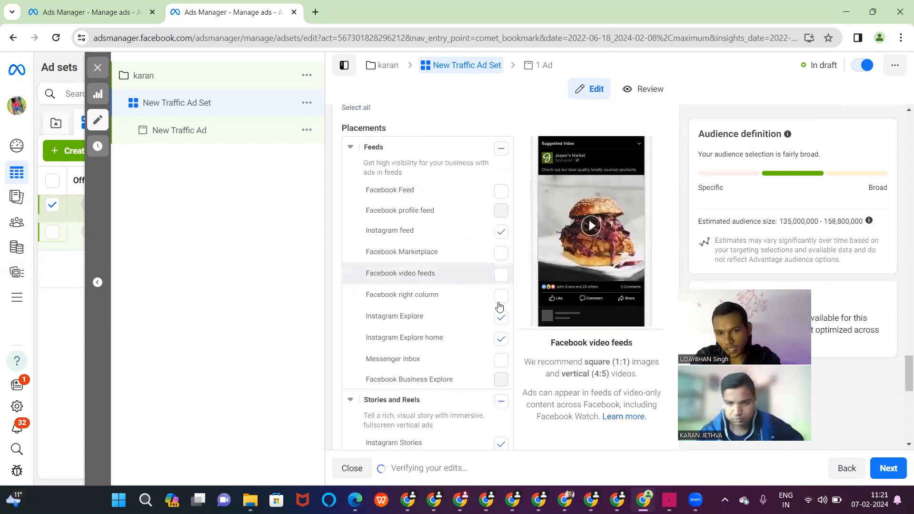
pyautogui.click(501, 338)
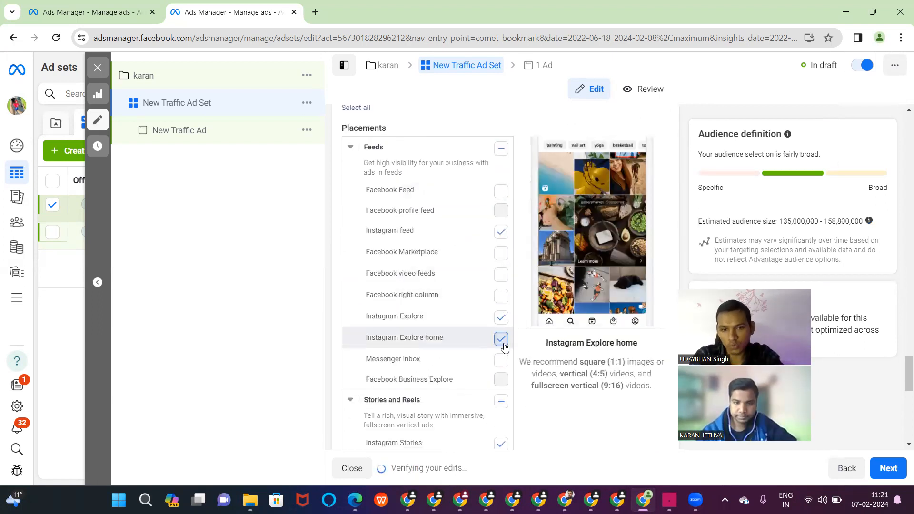
pyautogui.scroll(-3, 505, 348)
pyautogui.scroll(-2, 505, 347)
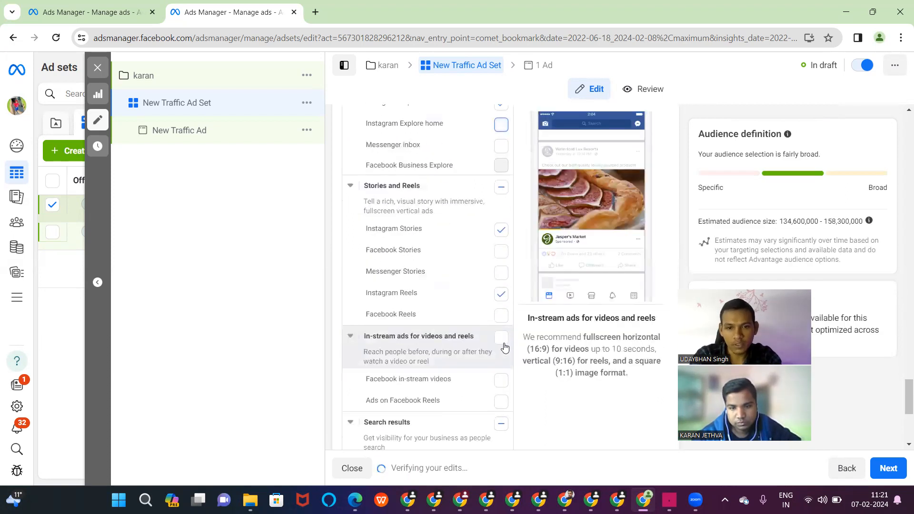
pyautogui.scroll(-4, 502, 305)
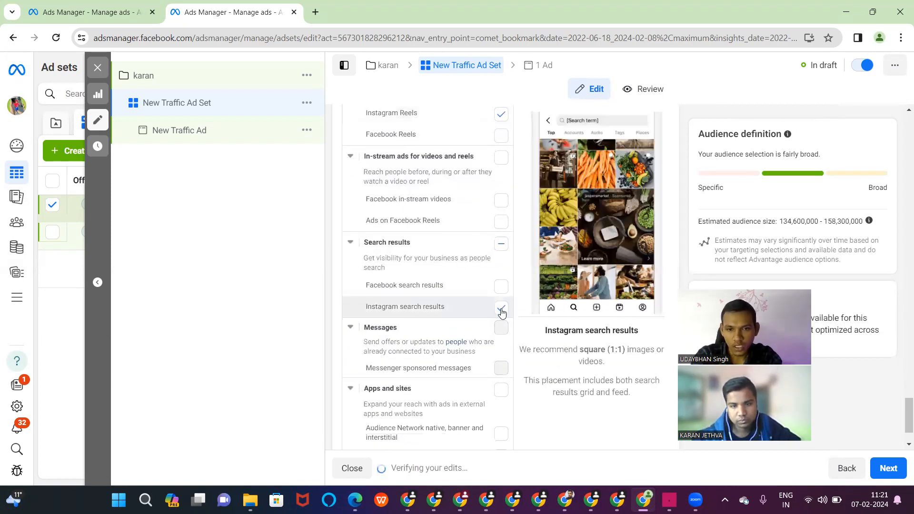
pyautogui.click(501, 310)
# - Go to the ad's own settings through the '1 Ad' breadcrumb
pyautogui.scroll(5, 502, 312)
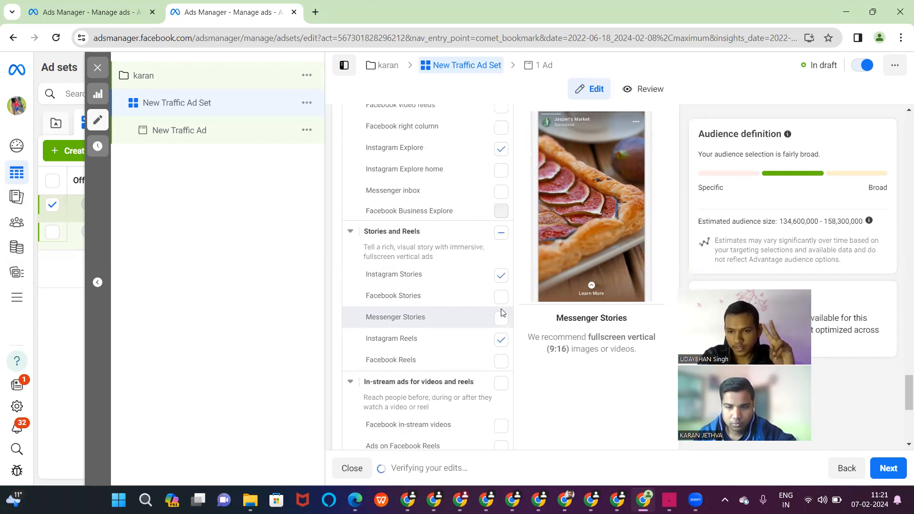
pyautogui.scroll(4, 453, 288)
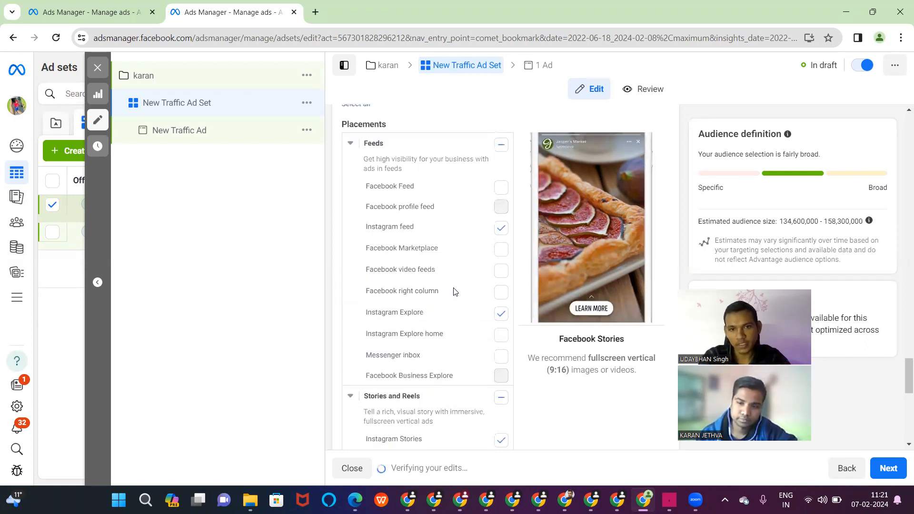
pyautogui.click(537, 66)
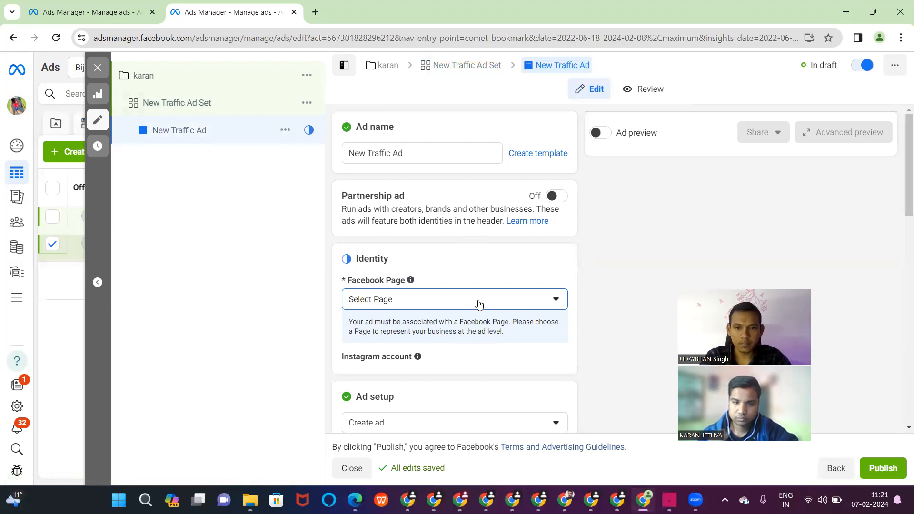
# - Set the ad's Facebook Page to the page from the second account group
pyautogui.click(477, 302)
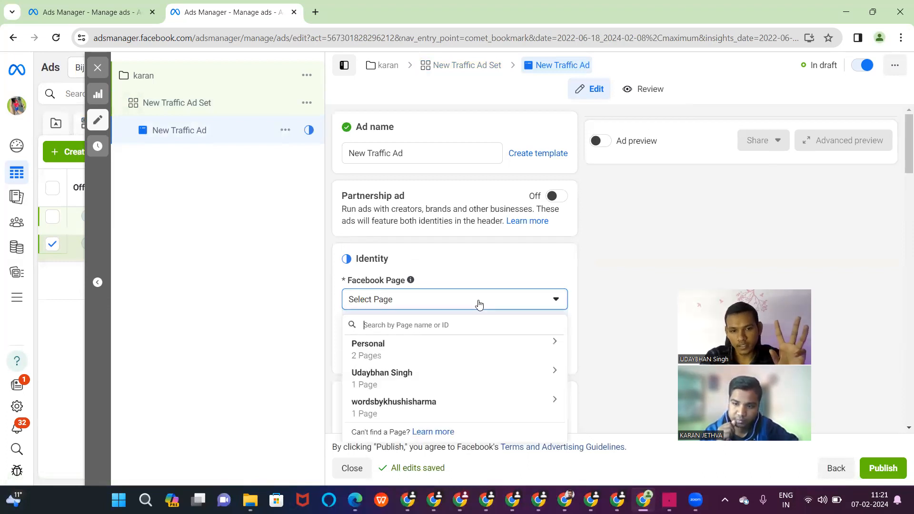
pyautogui.click(410, 383)
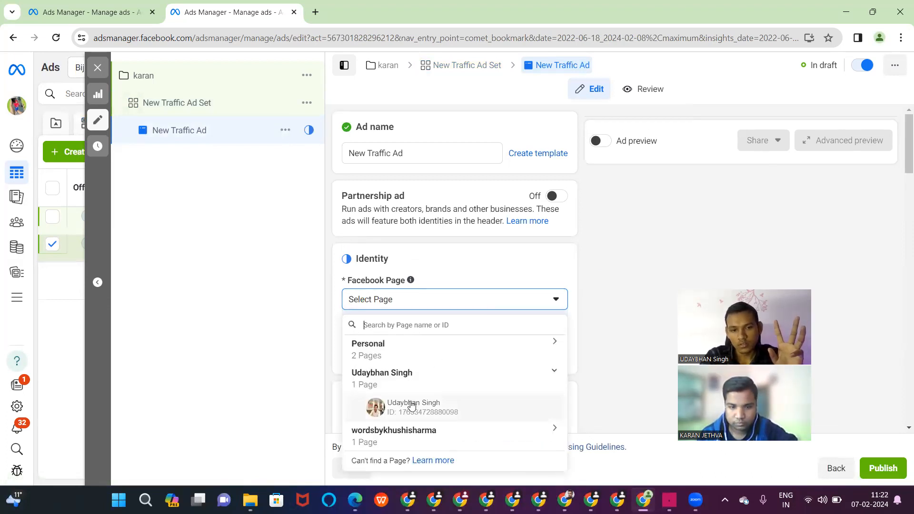
pyautogui.click(412, 405)
# - Bring up the Add media choices for the ad's creative
pyautogui.scroll(-8, 412, 405)
pyautogui.scroll(-6, 412, 405)
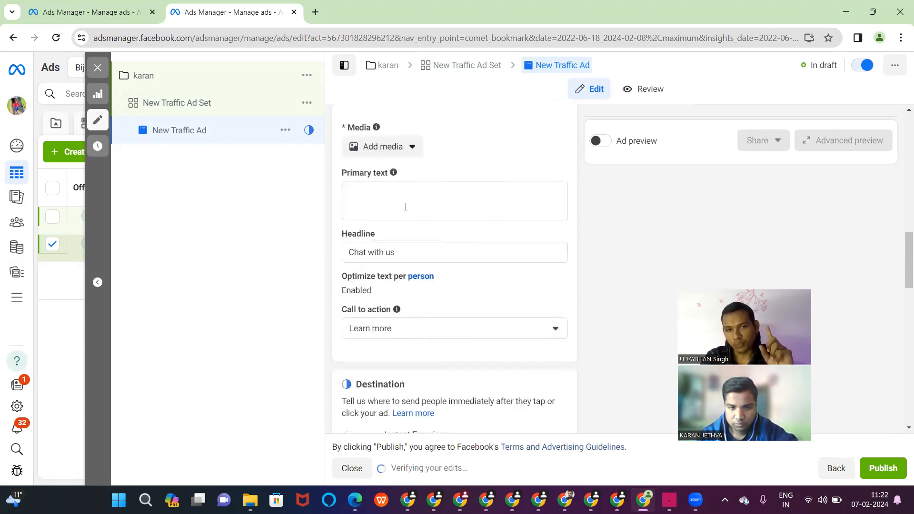
pyautogui.click(405, 206)
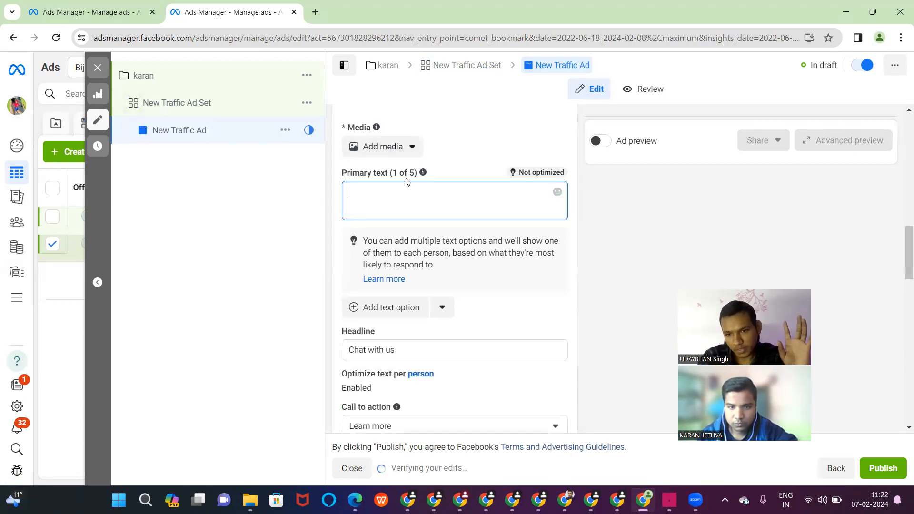
pyautogui.click(389, 150)
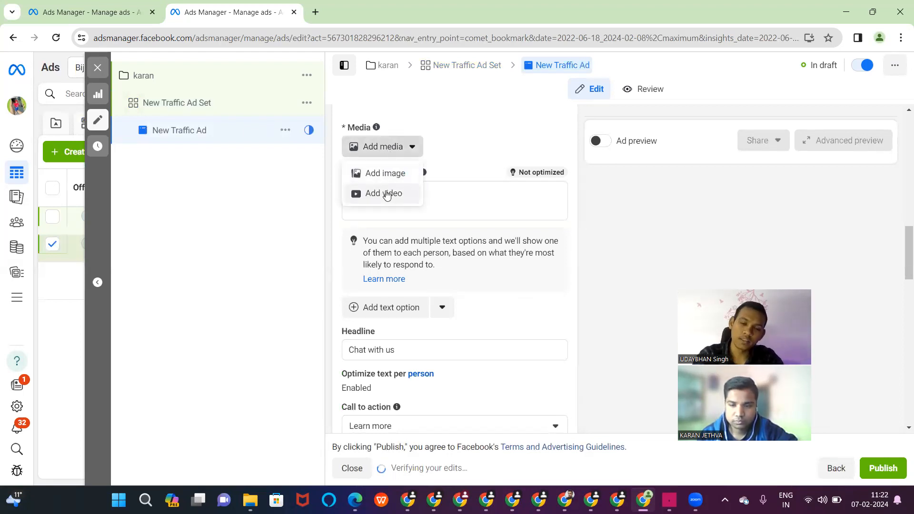
# - Attach the first account video as the ad's media, accepting the placement crops
pyautogui.click(387, 194)
pyautogui.rightClick(386, 192)
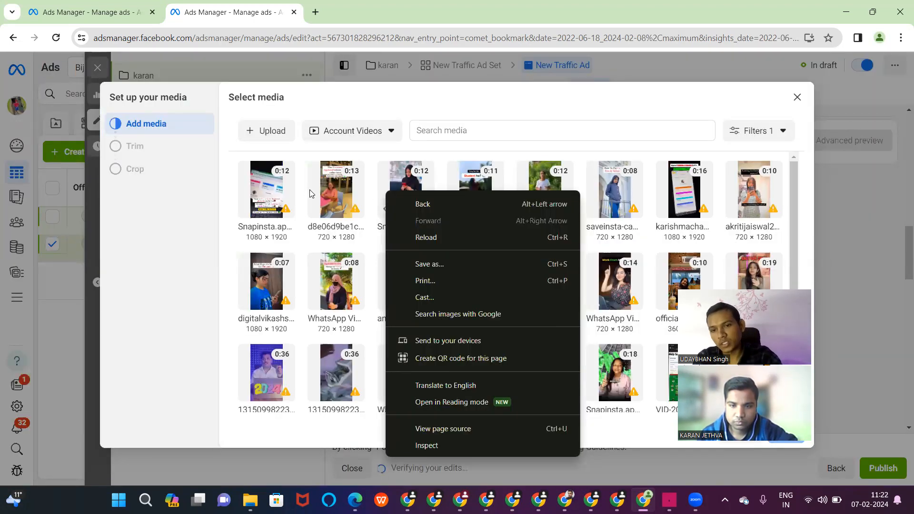
pyautogui.click(265, 192)
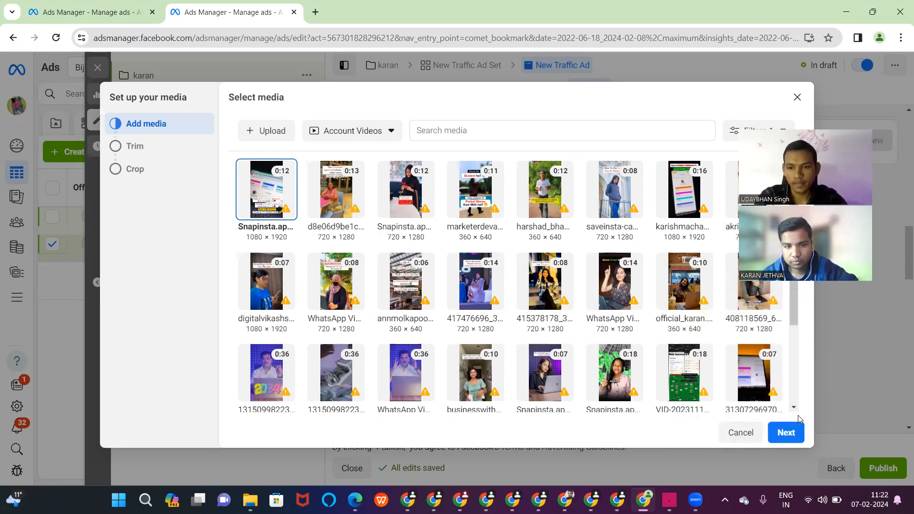
pyautogui.click(792, 432)
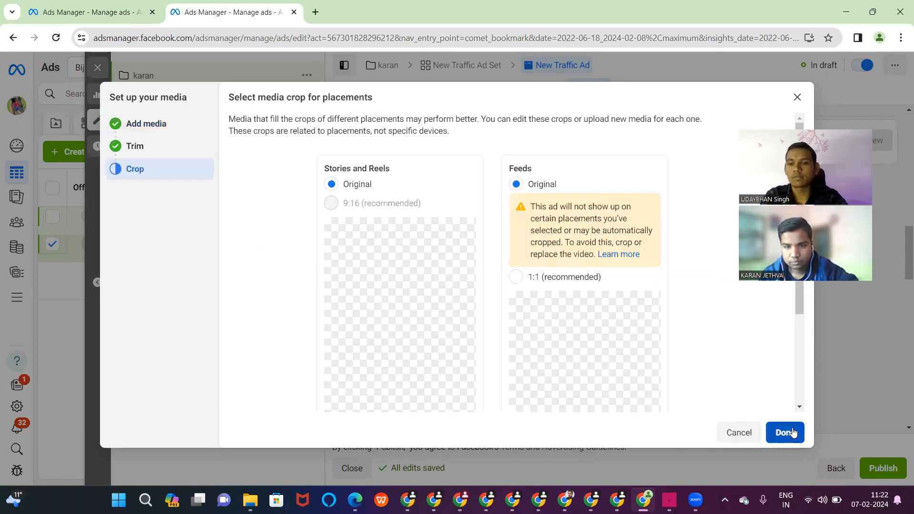
pyautogui.click(793, 432)
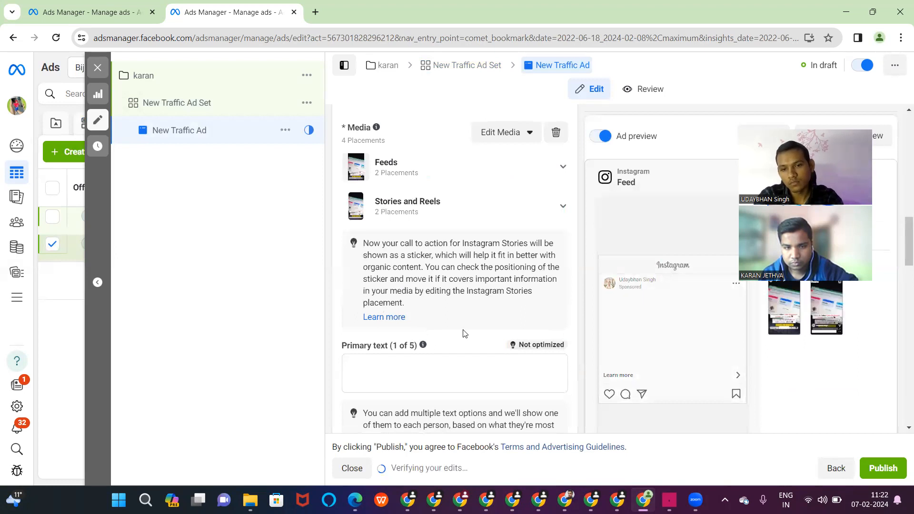
# - Change the website Browser add-ons from Call to None
pyautogui.scroll(-13, 466, 334)
pyautogui.scroll(-3, 465, 334)
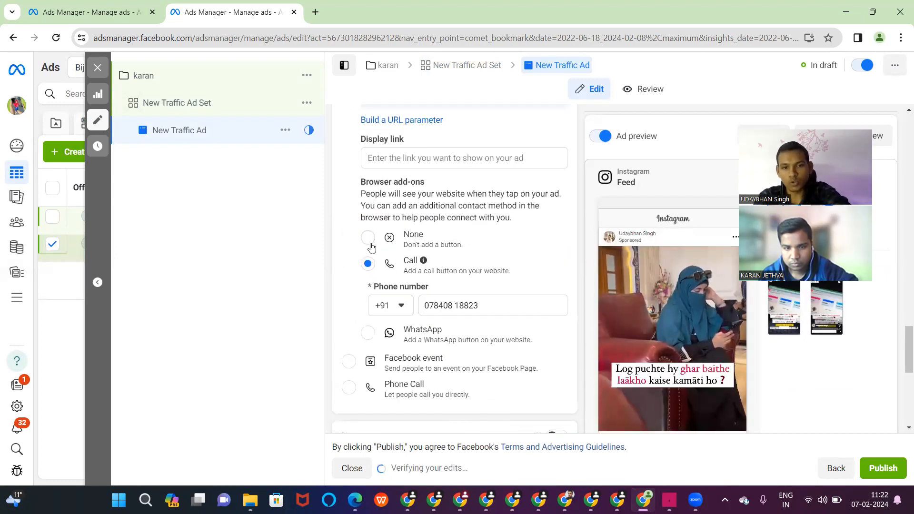
pyautogui.click(368, 241)
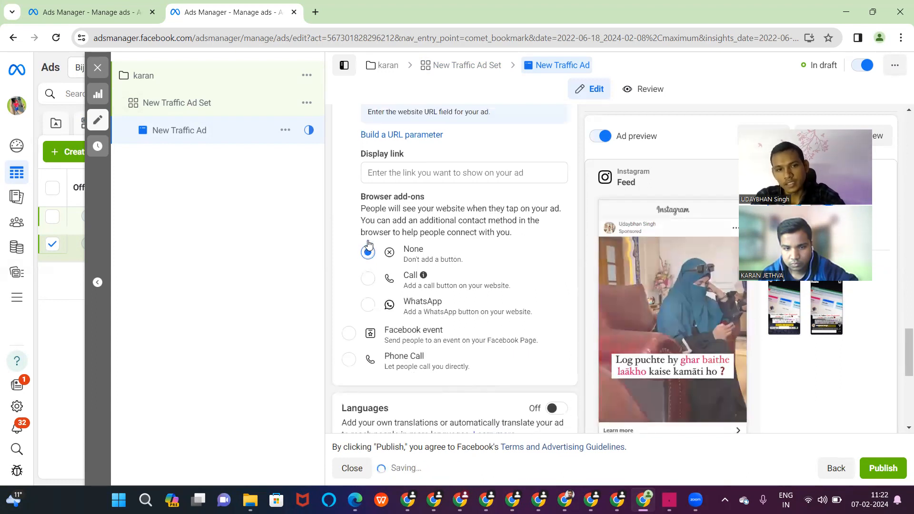
pyautogui.scroll(3, 419, 206)
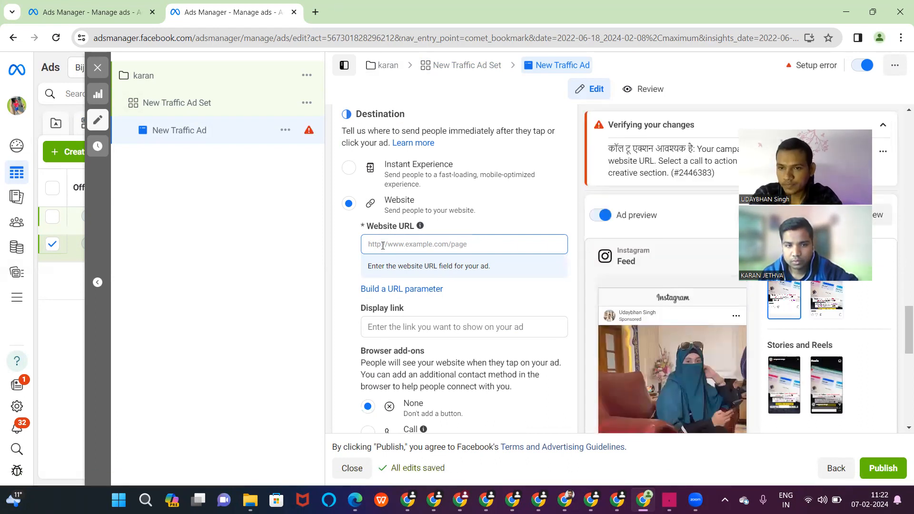
# - In a new tab, search Google for alvochat and open its WhatsApp Link Generator page
pyautogui.click(319, 15)
pyautogui.write('a')
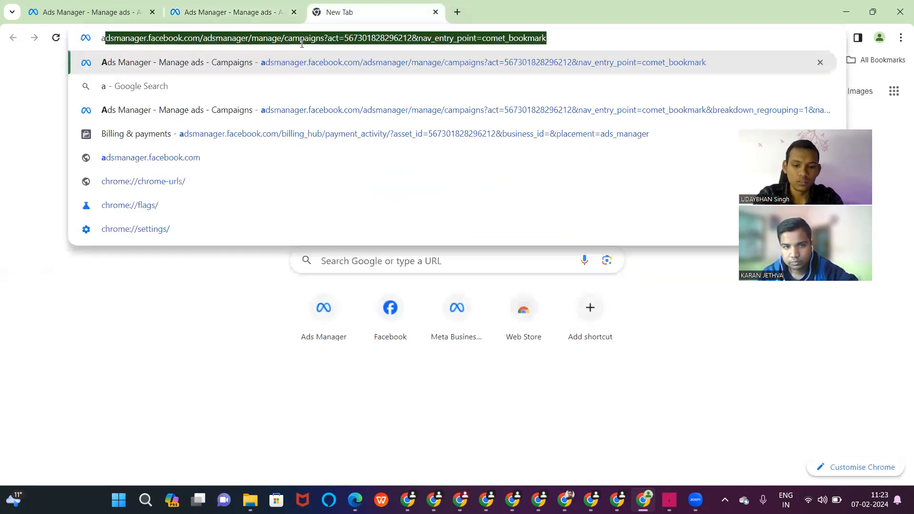
pyautogui.write('llvo')
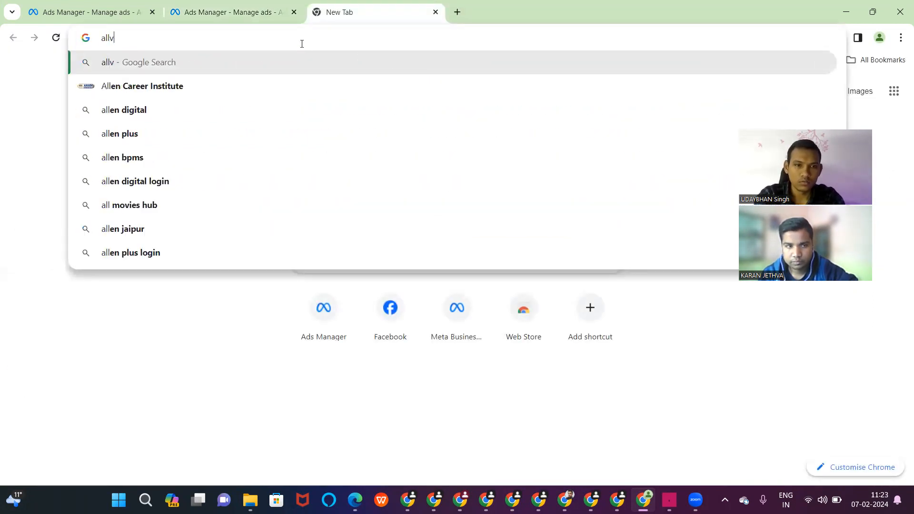
pyautogui.press('BackSpace')
pyautogui.press('BackSpace')
pyautogui.press('BackSpace')
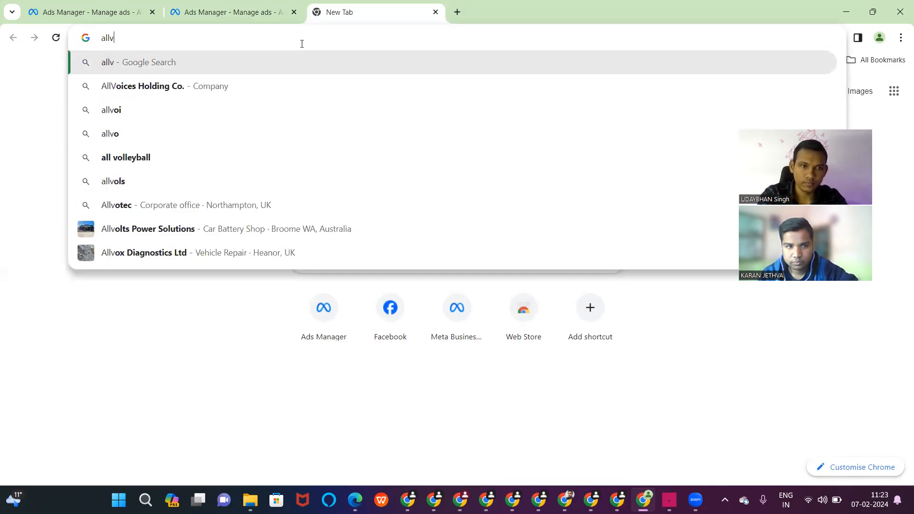
pyautogui.write('vochat')
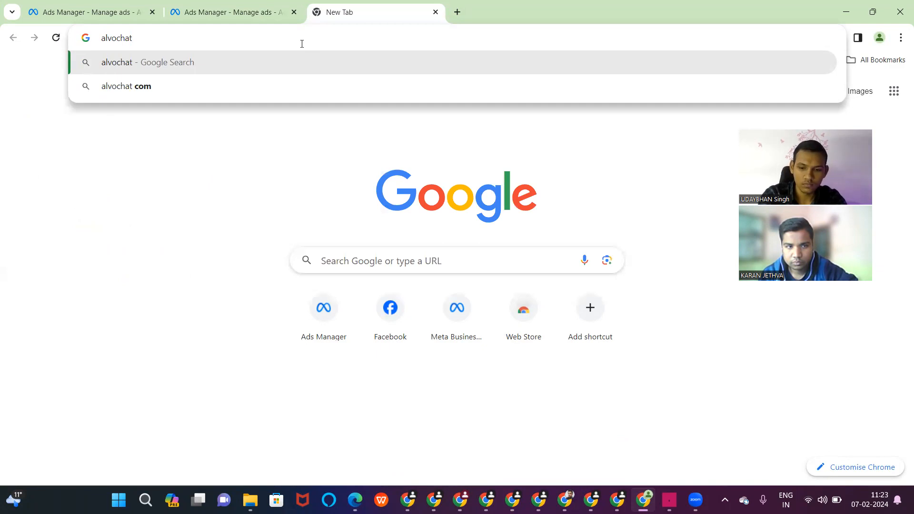
pyautogui.press('Return')
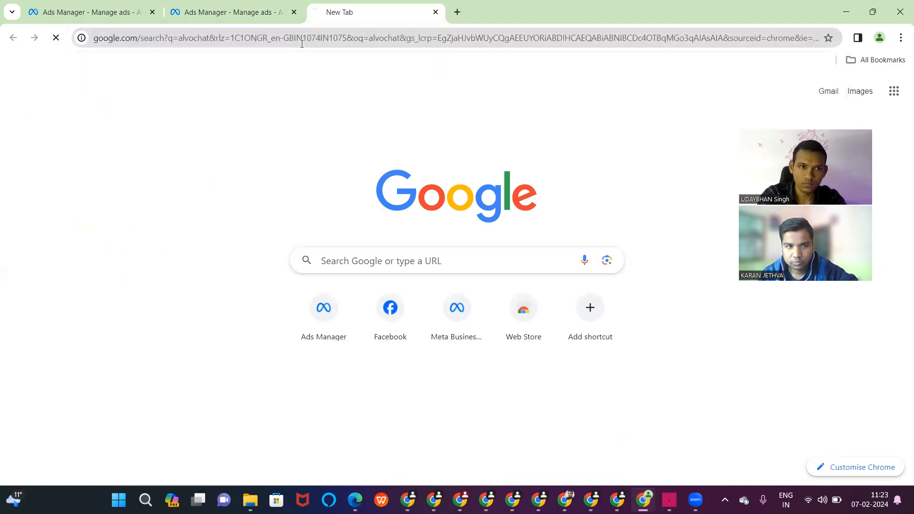
pyautogui.click(224, 194)
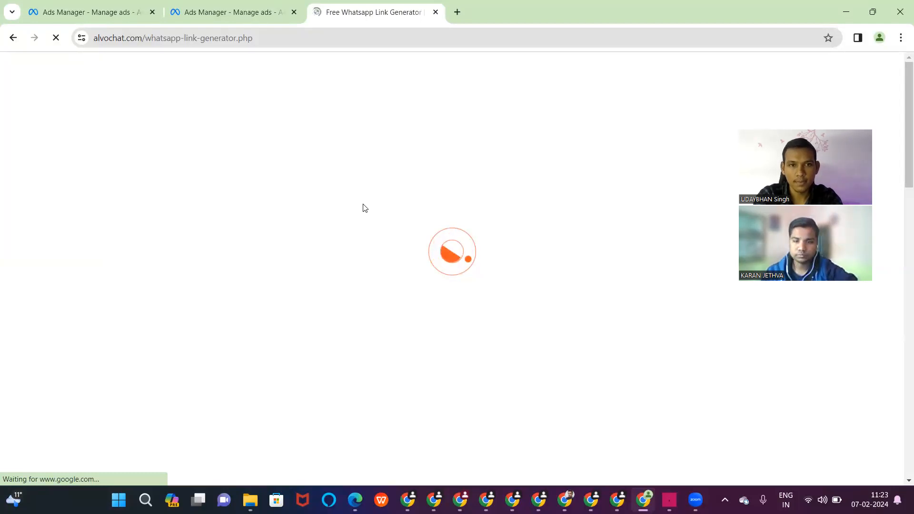
# - Enter the WhatsApp mobile number for the chat link under the +91 code
pyautogui.click(233, 335)
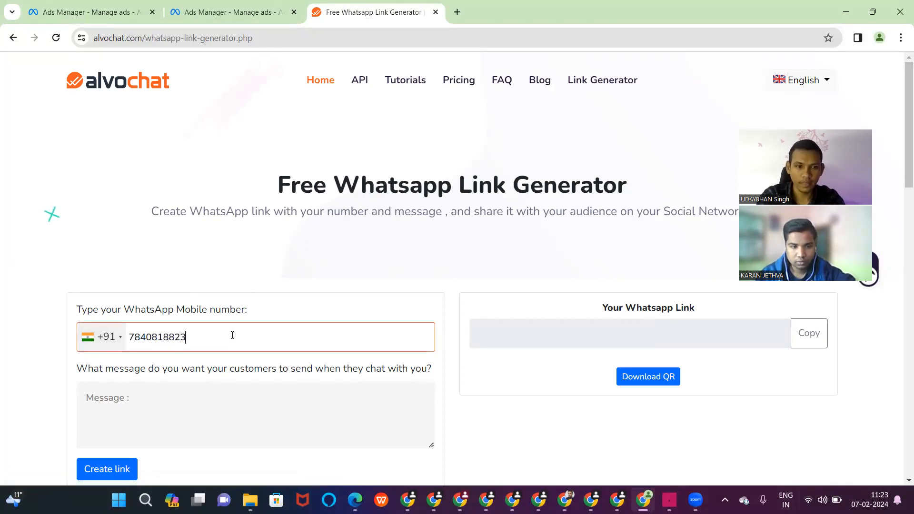
pyautogui.click(157, 396)
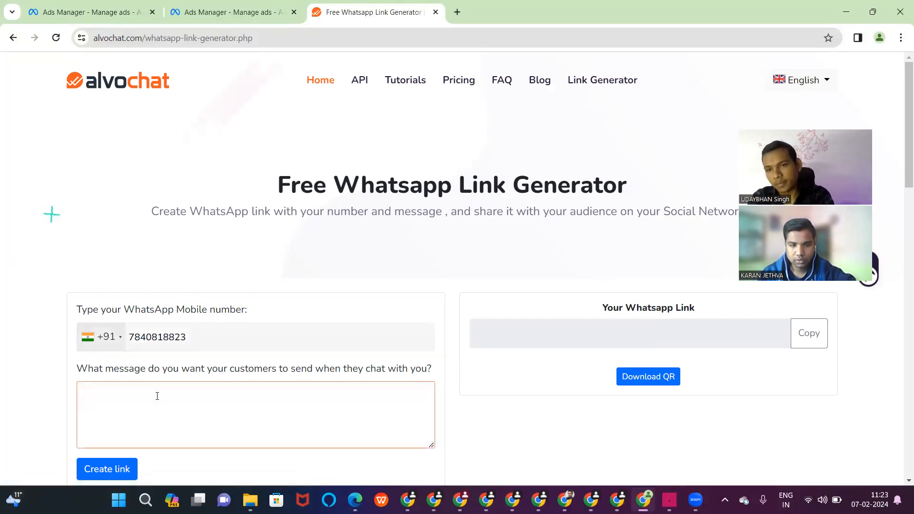
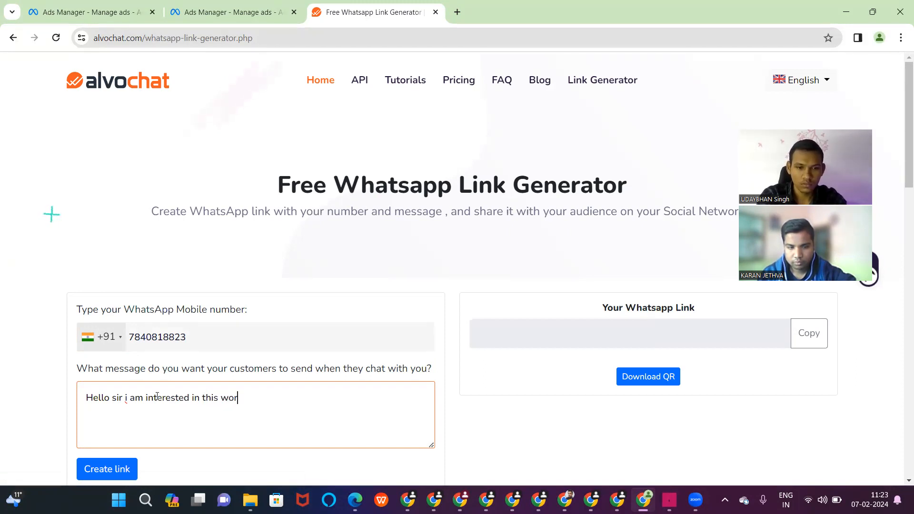
pyautogui.click(106, 476)
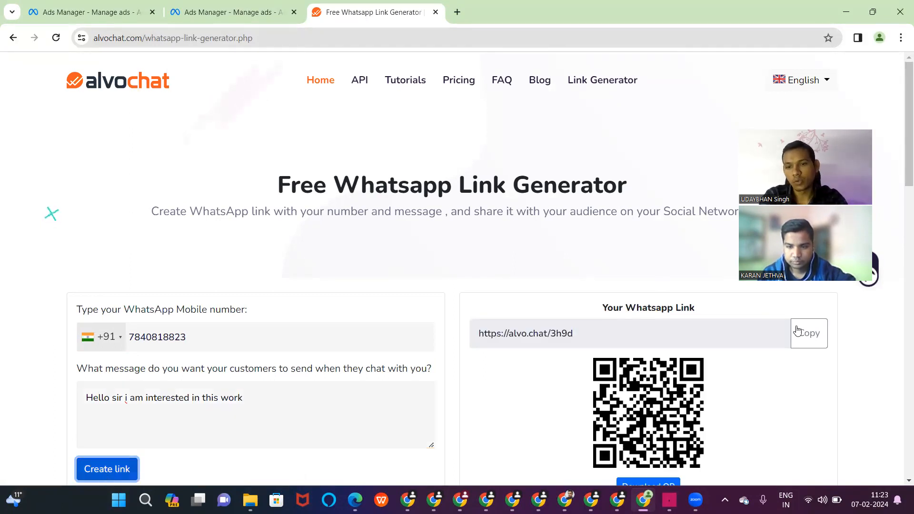
pyautogui.click(808, 333)
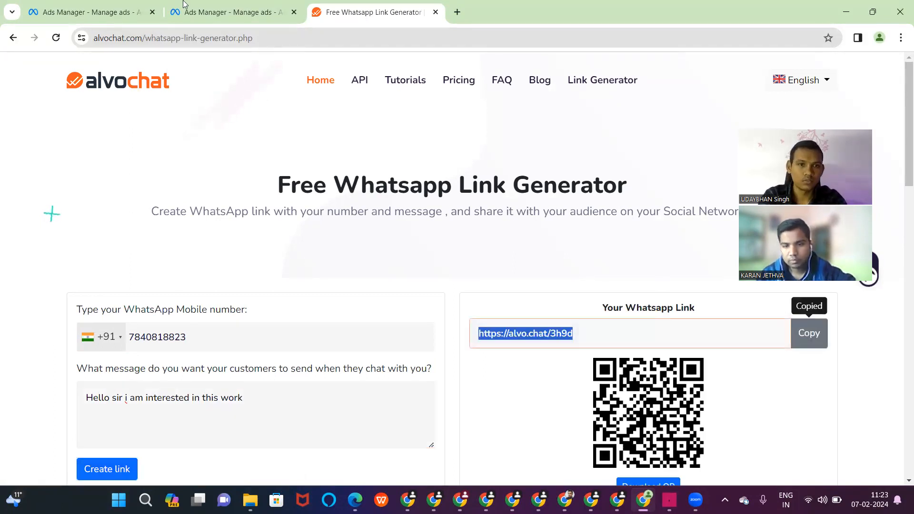
pyautogui.click(224, 12)
pyautogui.click(382, 243)
pyautogui.hotkey('ctrl', 'v')
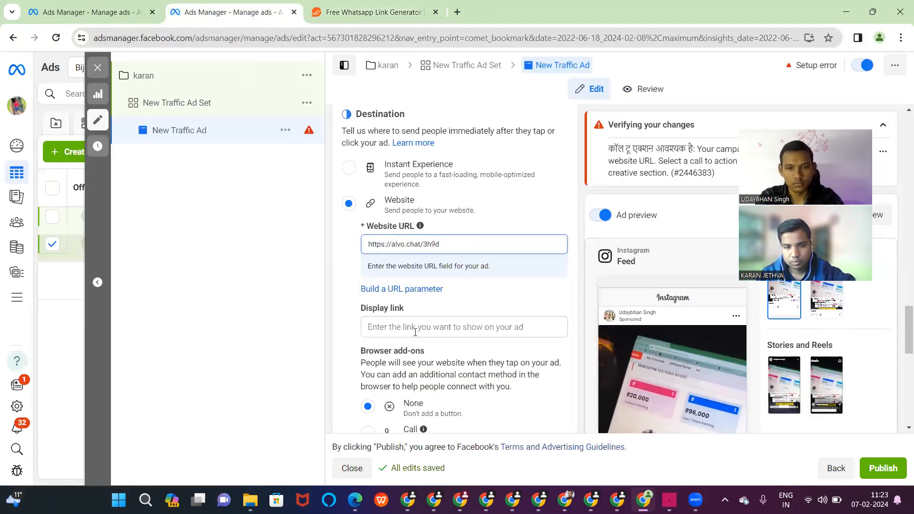
pyautogui.click(410, 314)
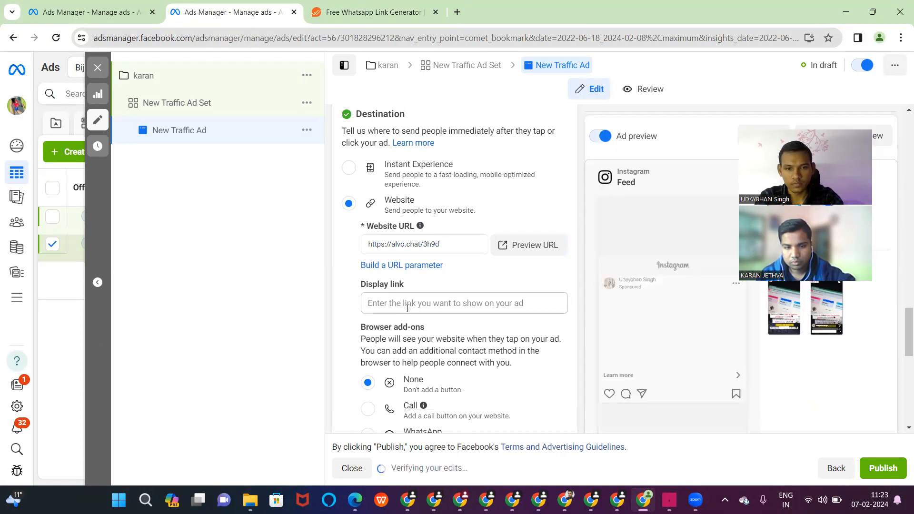
pyautogui.click(406, 304)
pyautogui.hotkey('ctrl', 'v')
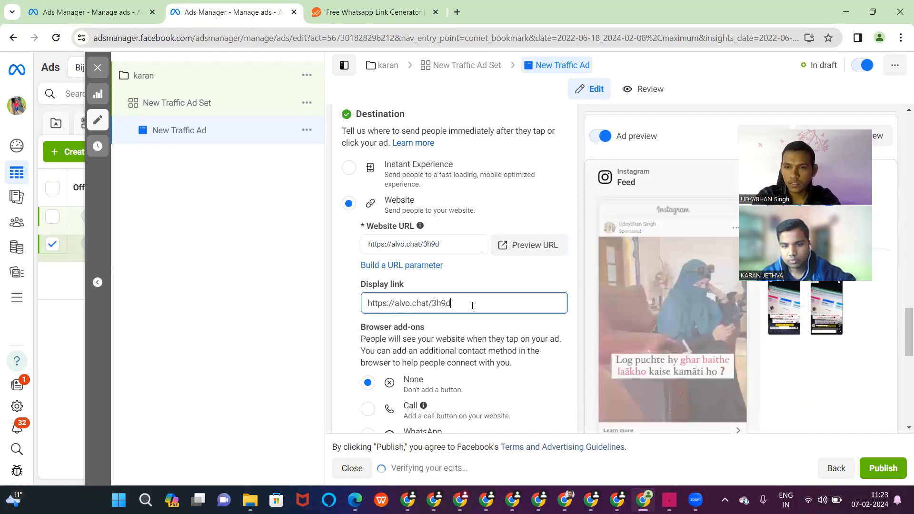
pyautogui.scroll(-3, 505, 339)
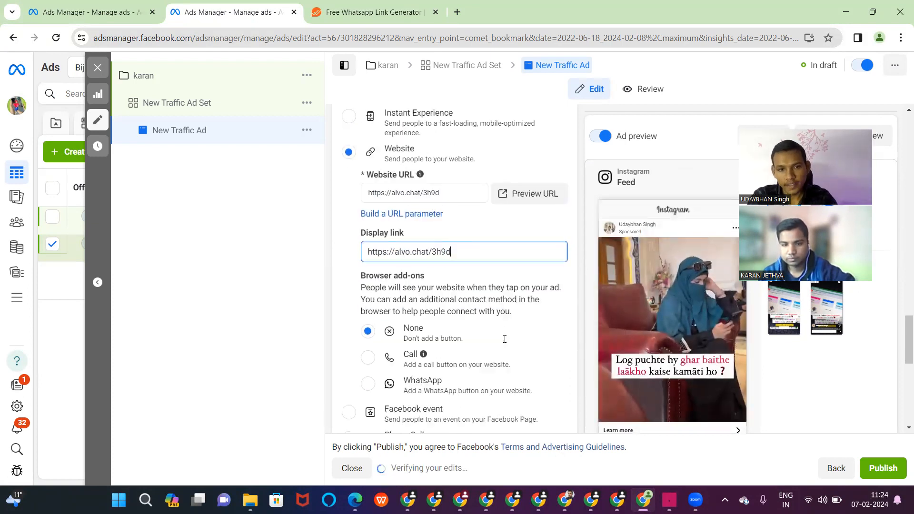
pyautogui.scroll(5, 504, 339)
pyautogui.scroll(-1, 505, 339)
pyautogui.scroll(3, 547, 286)
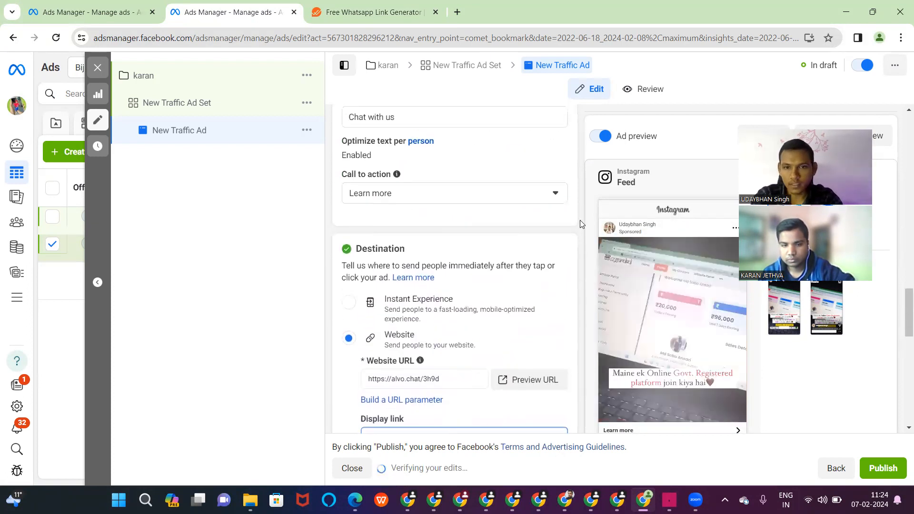
# - Change the ad's call to action from Learn more to Contact us
pyautogui.click(549, 195)
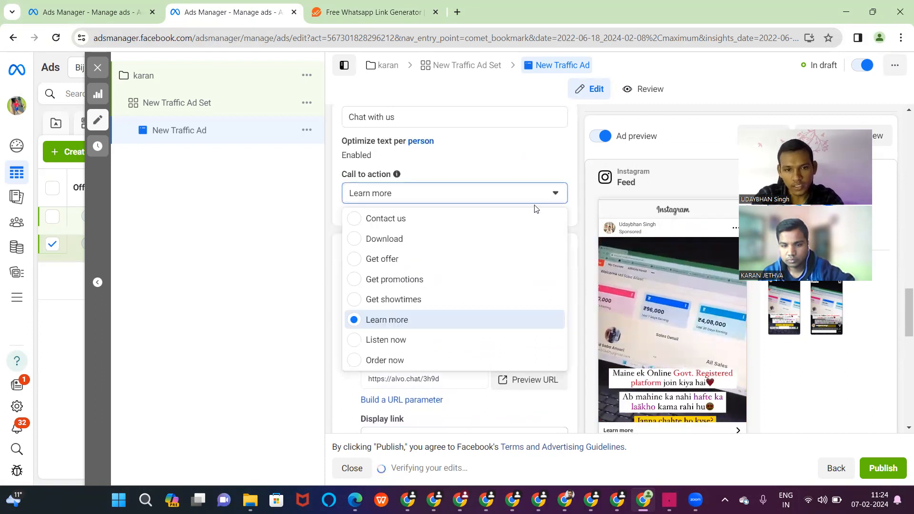
pyautogui.click(354, 220)
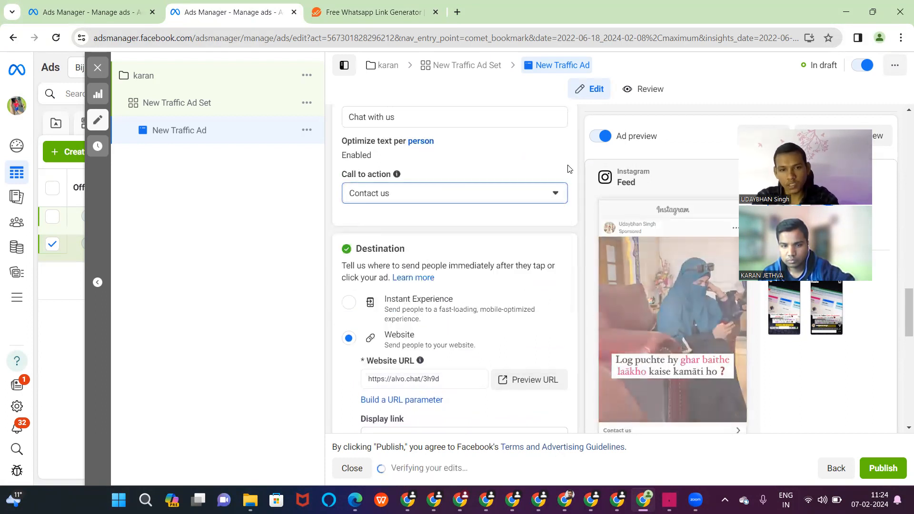
pyautogui.click(552, 195)
pyautogui.scroll(2, 476, 277)
pyautogui.scroll(-2, 478, 278)
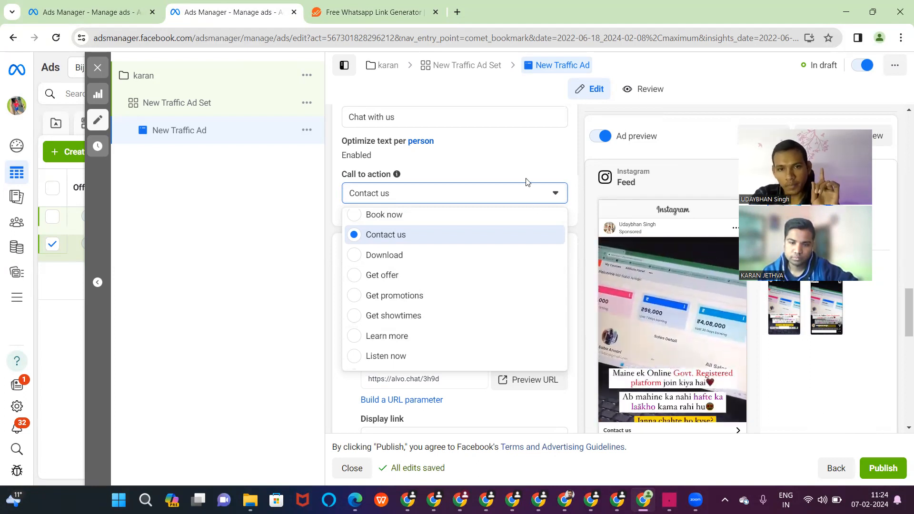
pyautogui.click(515, 165)
pyautogui.scroll(3, 515, 165)
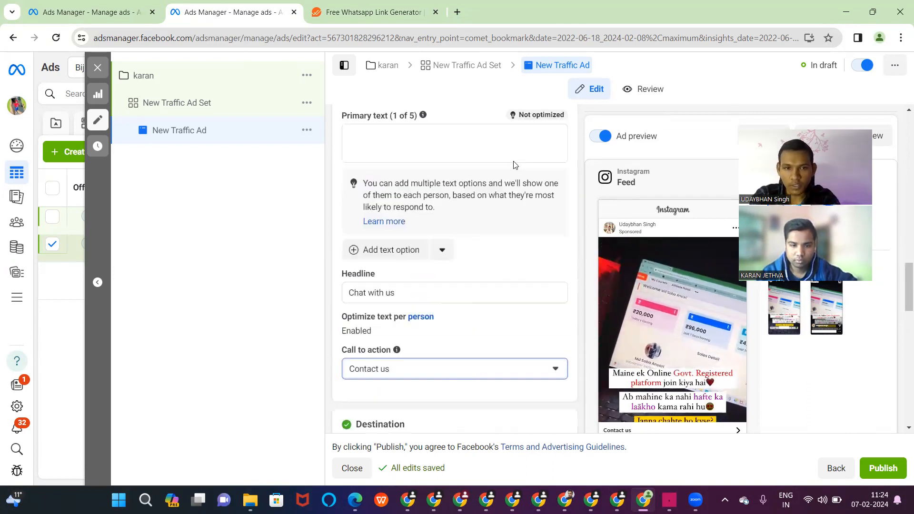
# - Remove the ad's current video from Media
pyautogui.scroll(6, 514, 165)
pyautogui.scroll(4, 514, 165)
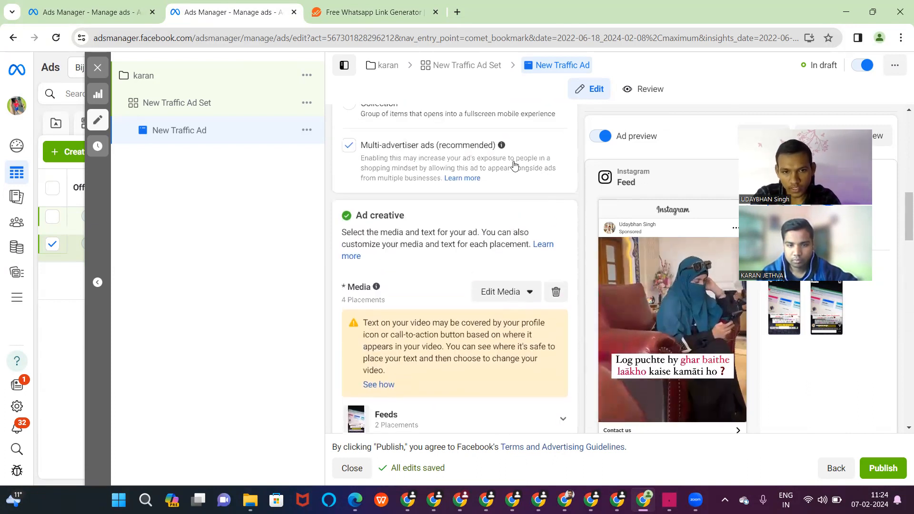
pyautogui.click(556, 386)
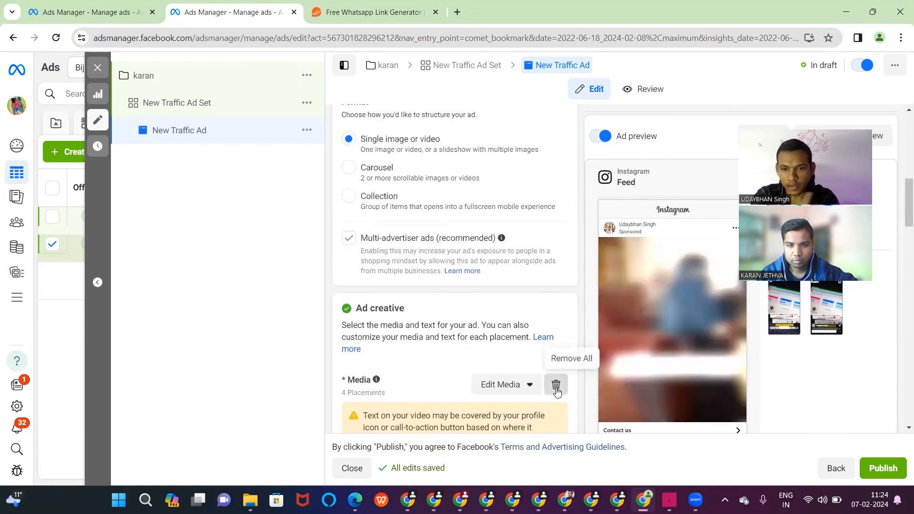
pyautogui.scroll(4, 534, 331)
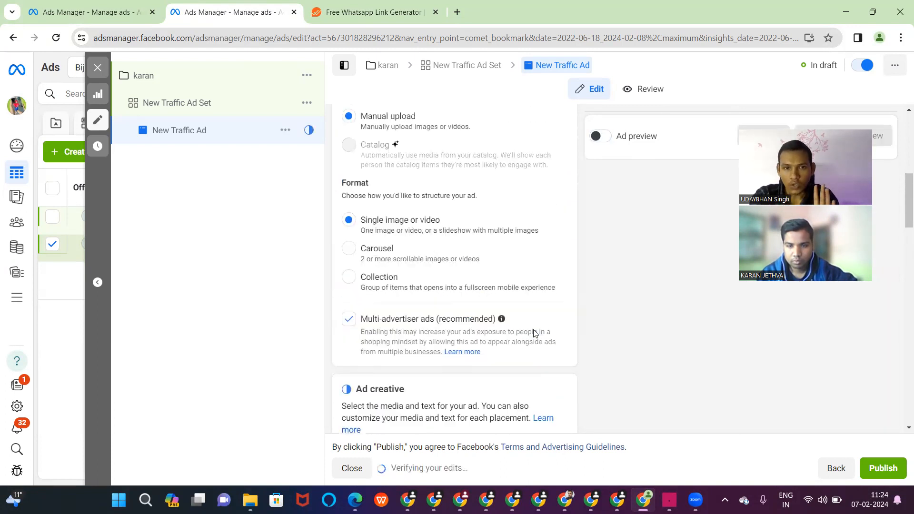
# - Switch Ad setup to Use existing post and choose the first Reliance mission post from Feb 5, 2024
pyautogui.moveTo(533, 329)
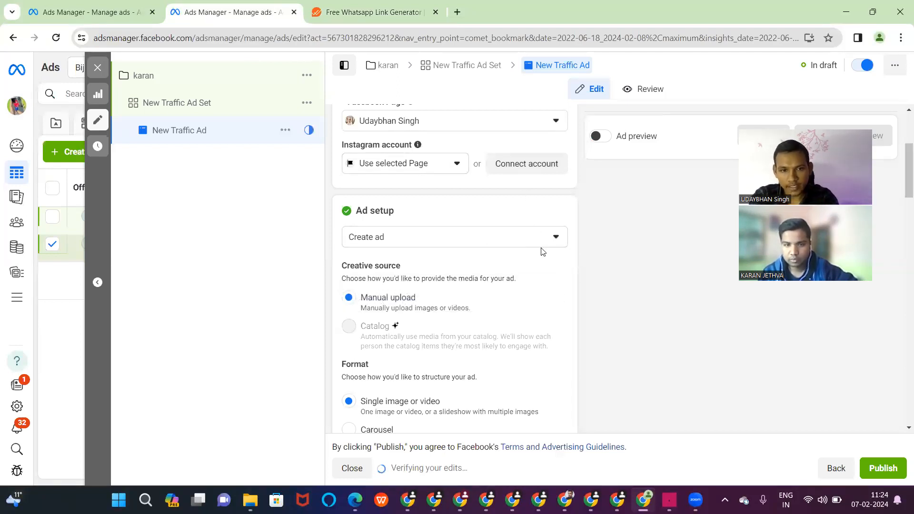
pyautogui.click(543, 241)
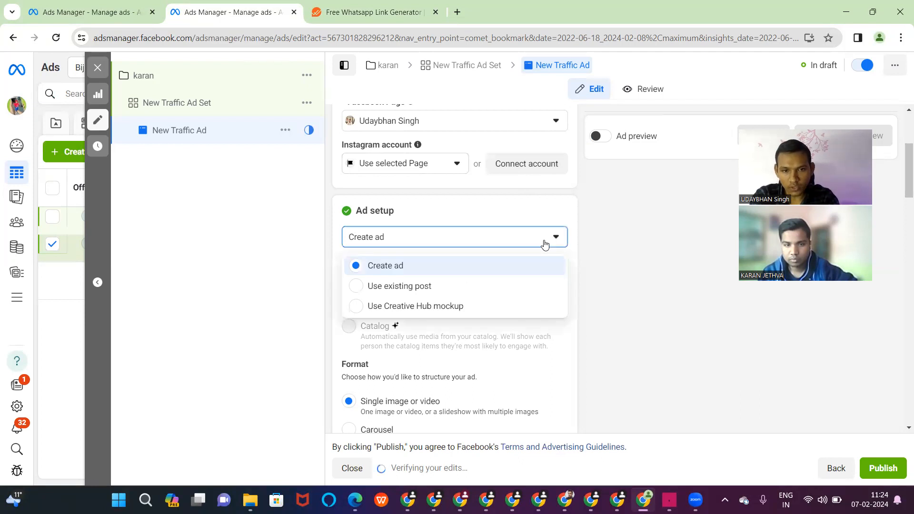
pyautogui.click(358, 287)
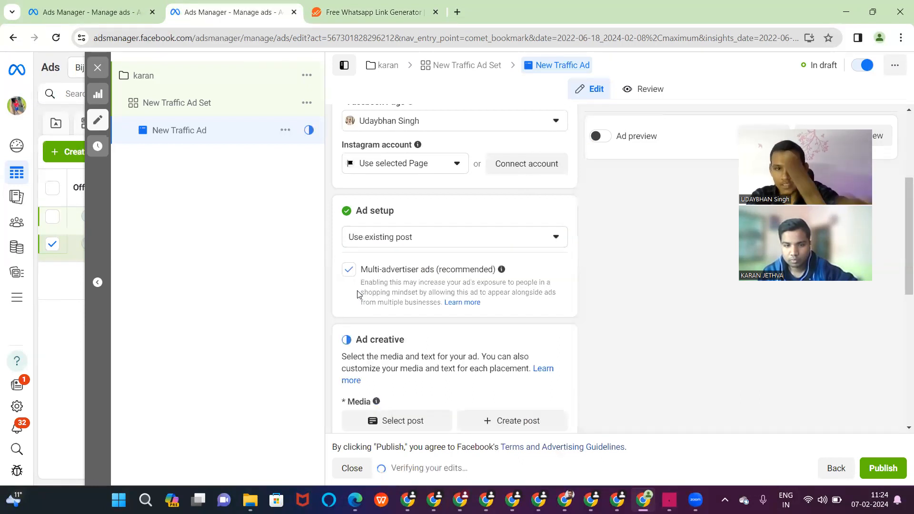
pyautogui.click(413, 422)
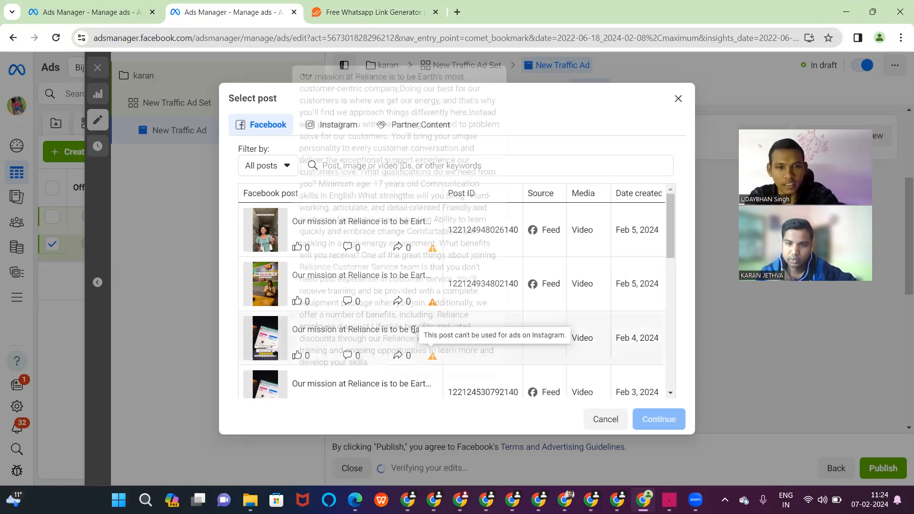
pyautogui.doubleClick(343, 234)
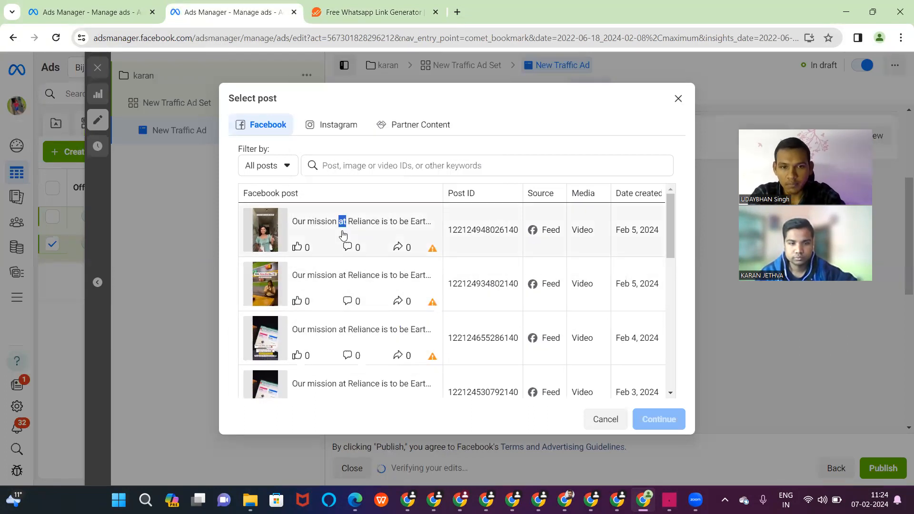
pyautogui.click(292, 232)
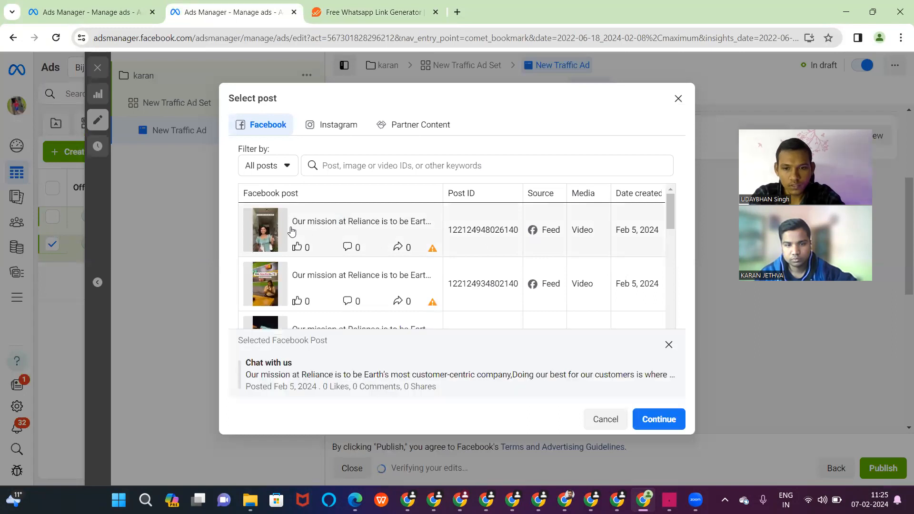
pyautogui.click(668, 422)
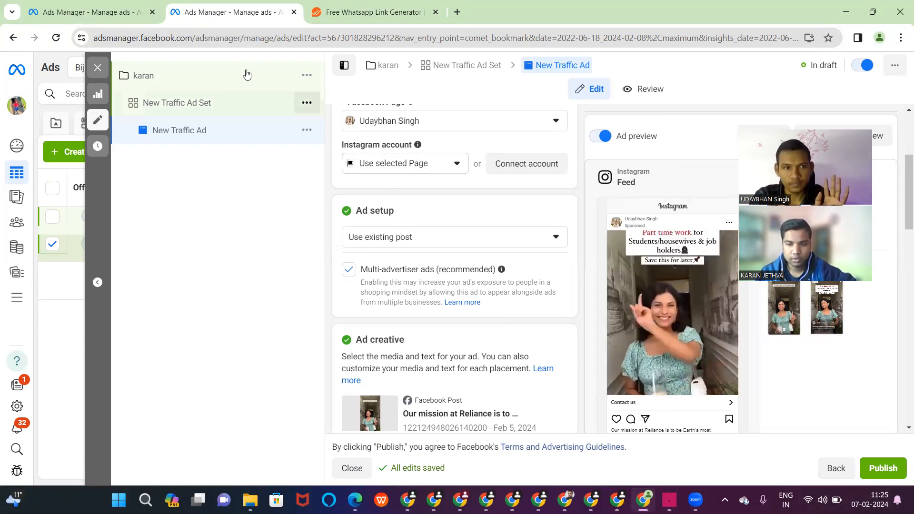
pyautogui.click(98, 68)
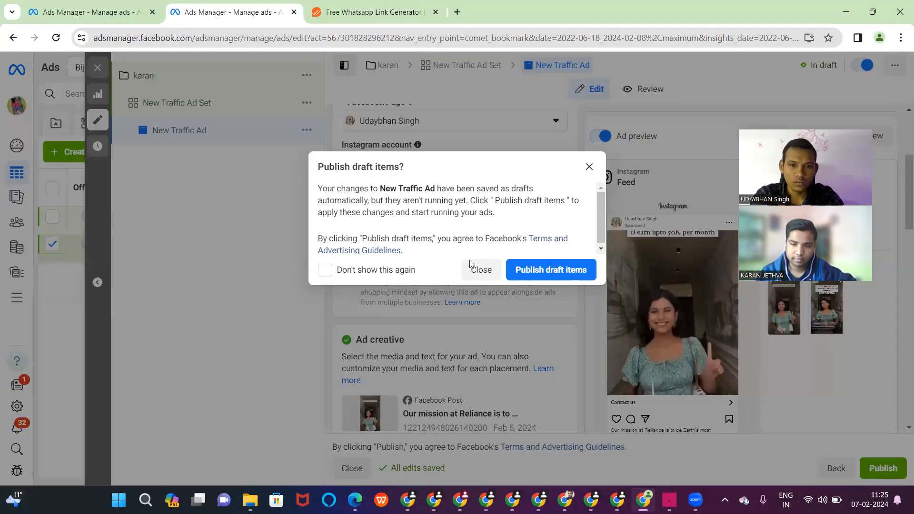
# - Leave New Traffic Ad unpublished and create a new Engagement campaign with manual setup
pyautogui.click(481, 270)
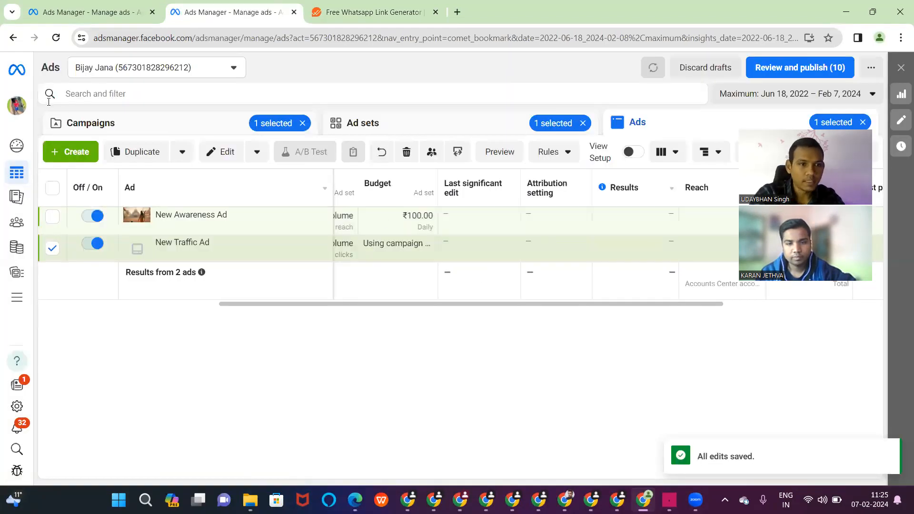
pyautogui.click(55, 125)
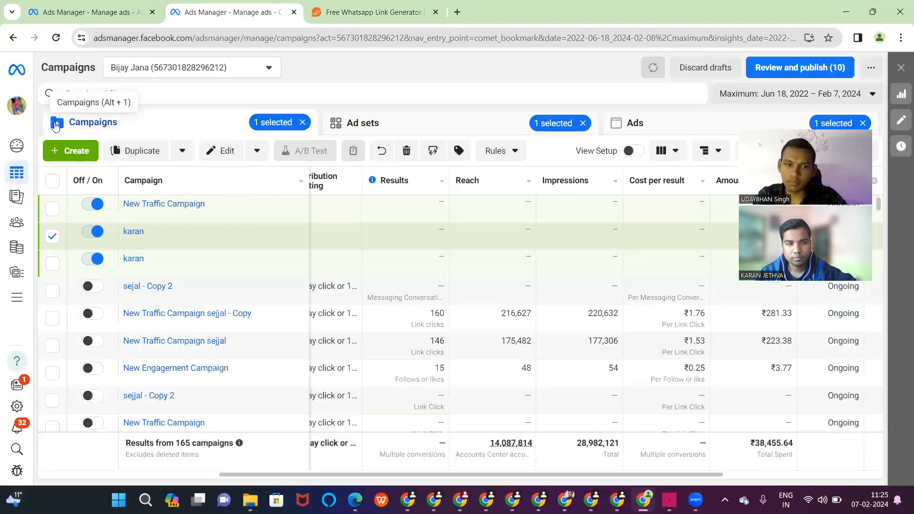
pyautogui.click(70, 150)
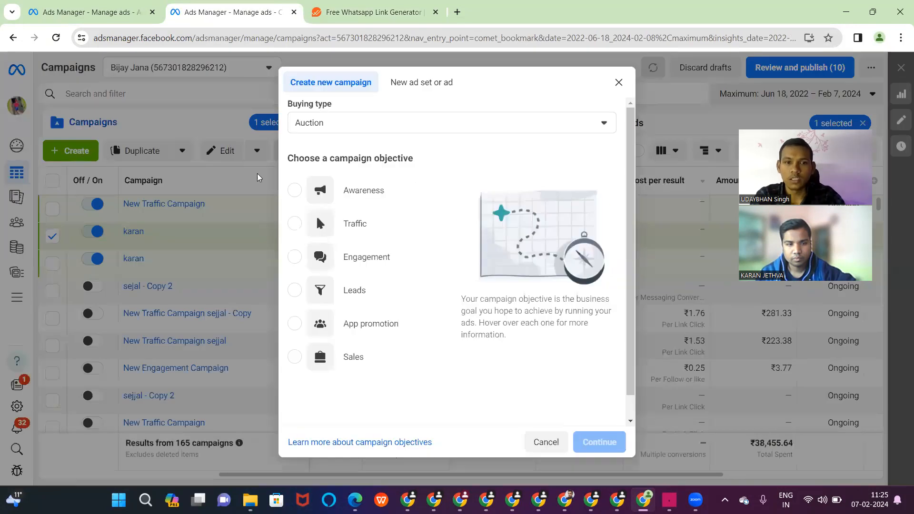
pyautogui.click(302, 260)
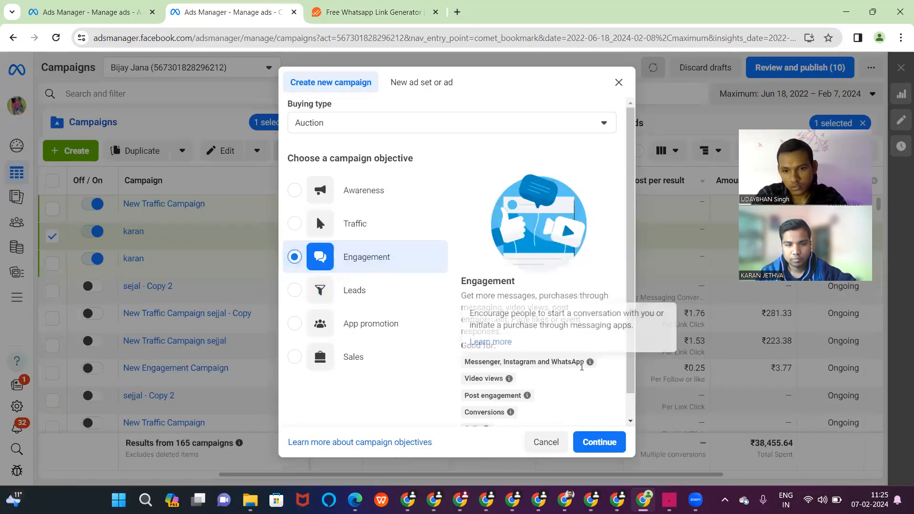
pyautogui.click(593, 434)
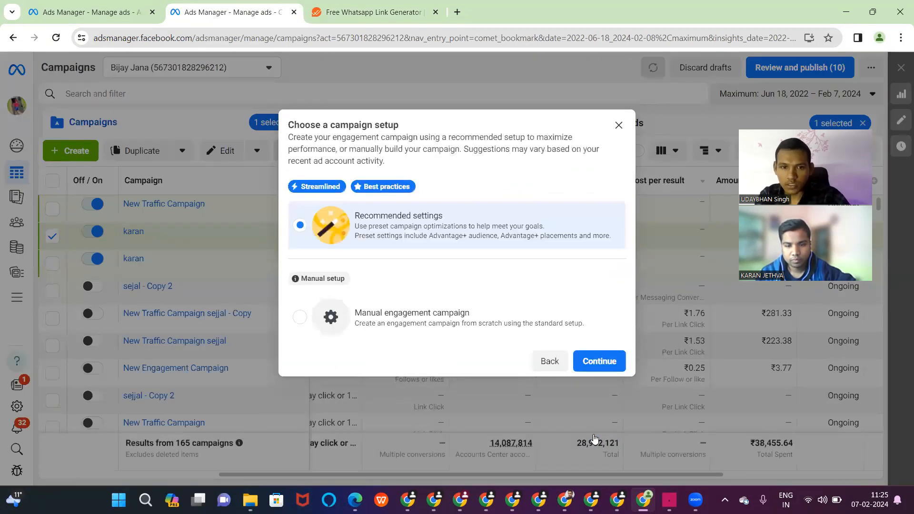
pyautogui.click(508, 317)
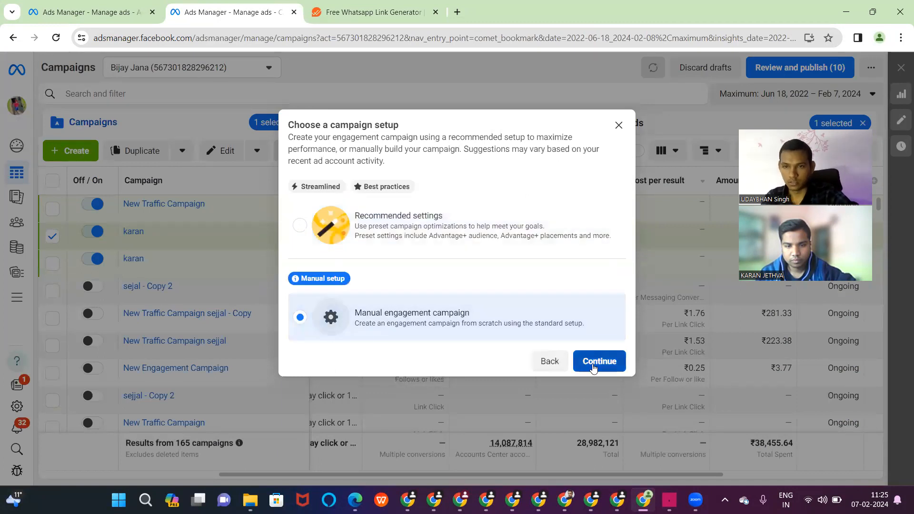
pyautogui.click(593, 365)
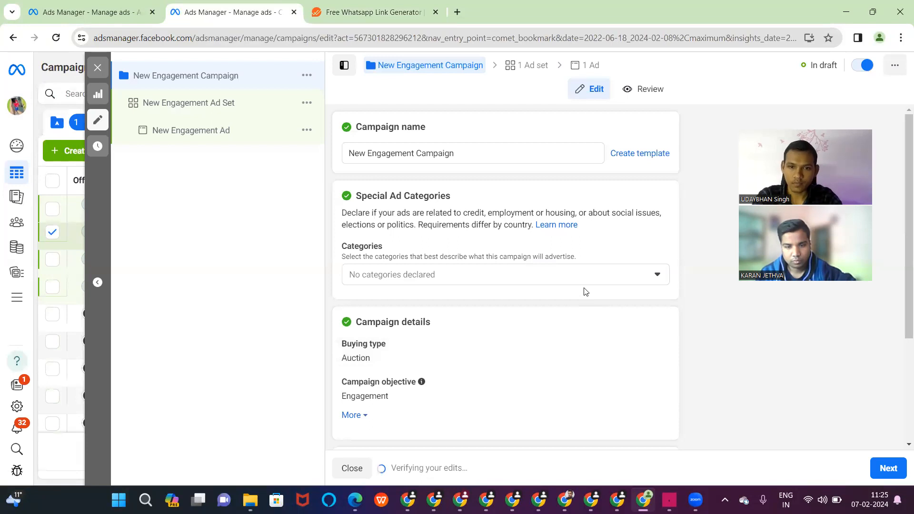
# - Leave Special Ad Categories empty and rename the Engagement campaign to 2025
pyautogui.click(584, 280)
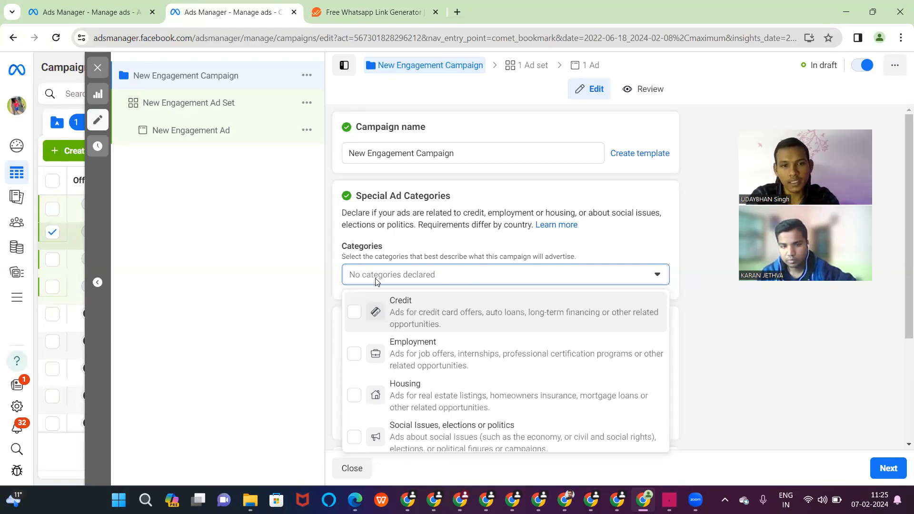
pyautogui.click(298, 263)
pyautogui.scroll(-3, 464, 203)
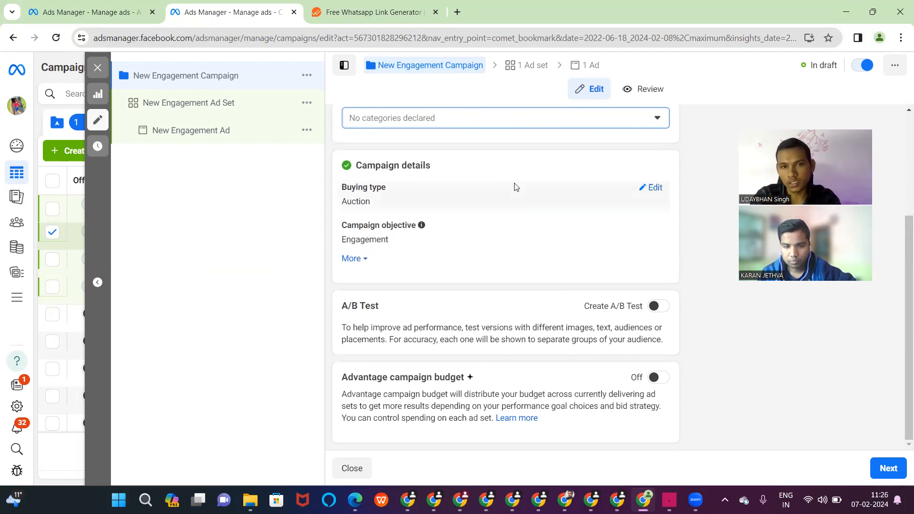
pyautogui.scroll(3, 470, 127)
pyautogui.tripleClick(460, 153)
pyautogui.press('BackSpace')
pyautogui.write('2025')
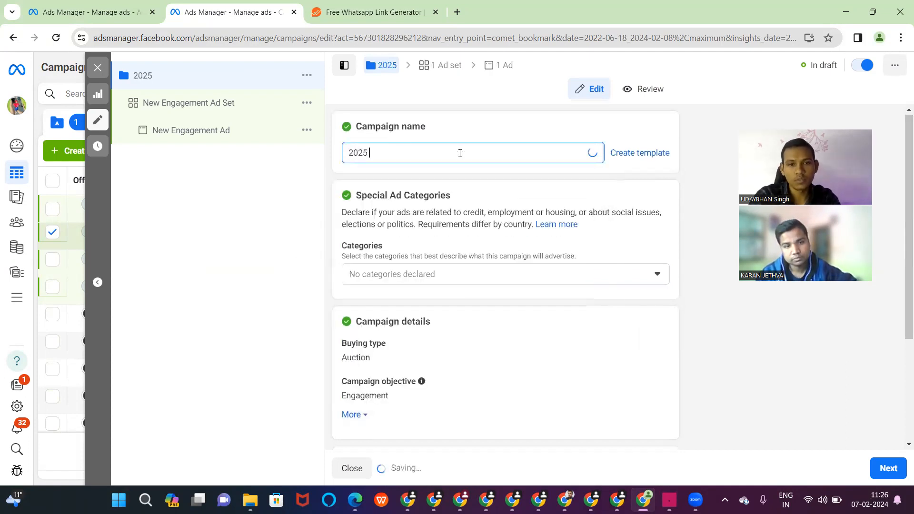
pyautogui.click(450, 68)
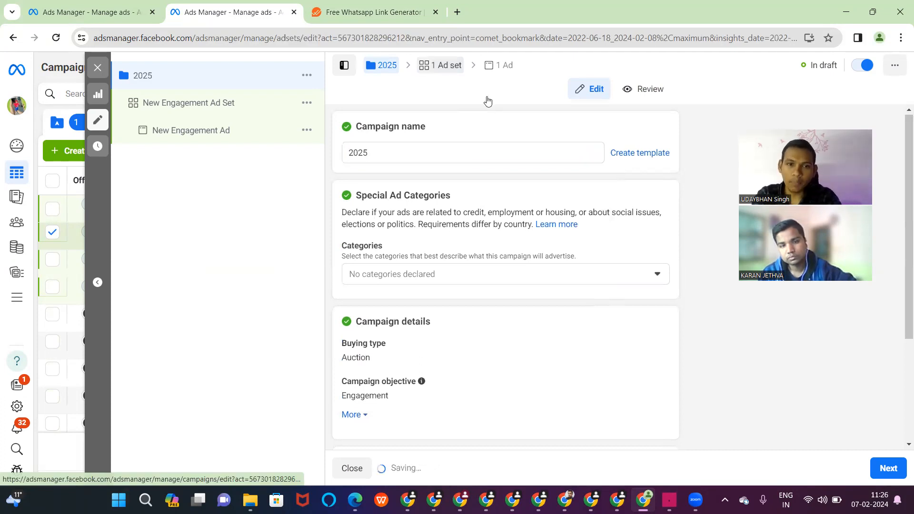
# - Try On your ad as the conversion location, then set it back to Messaging apps
pyautogui.click(461, 69)
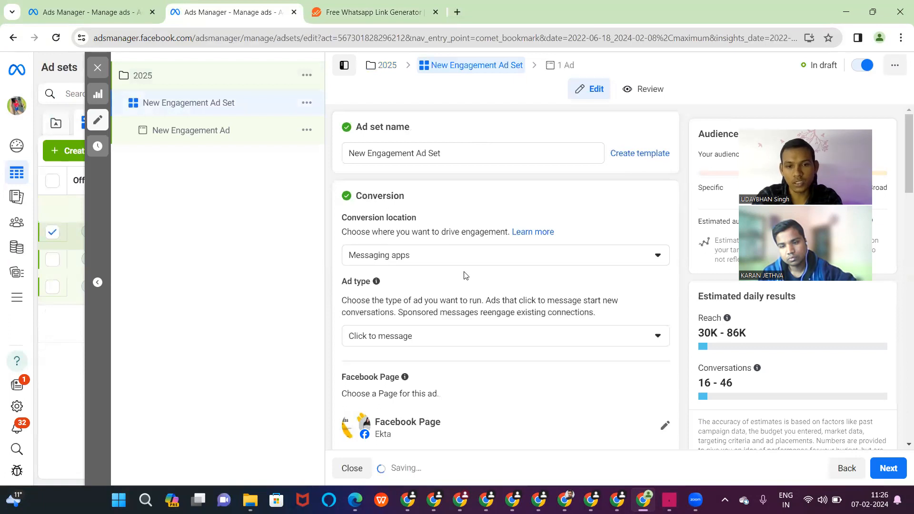
pyautogui.scroll(-8, 465, 276)
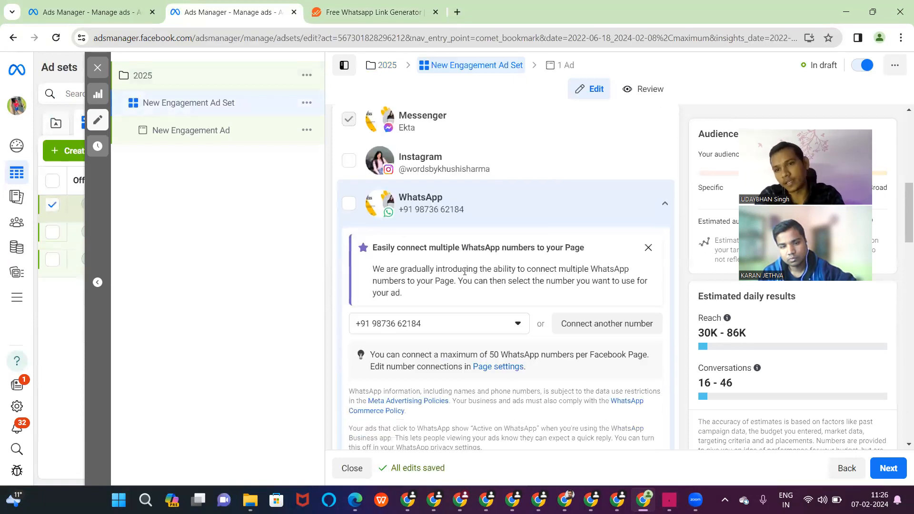
pyautogui.scroll(8, 465, 273)
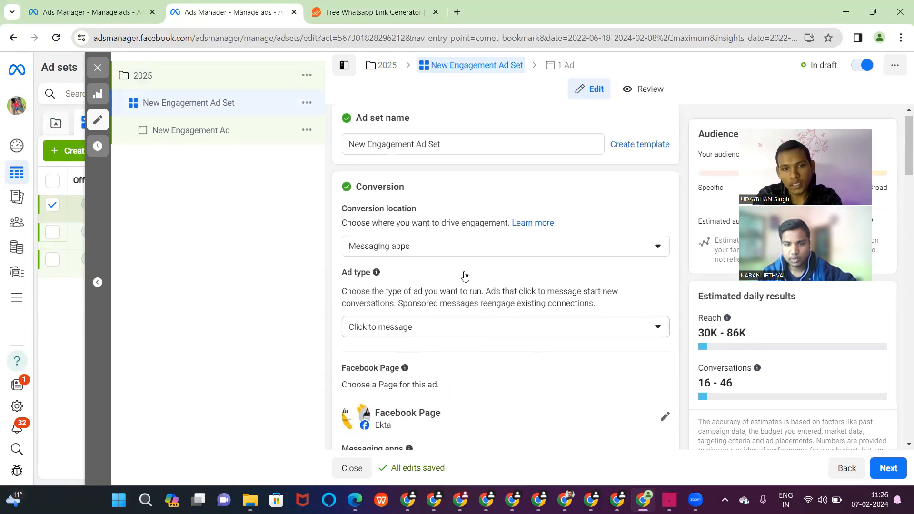
pyautogui.click(658, 249)
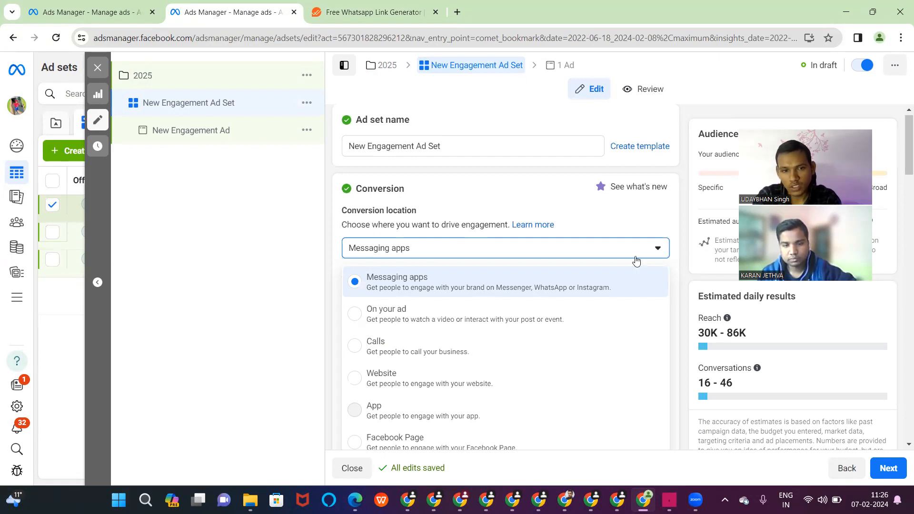
pyautogui.click(354, 317)
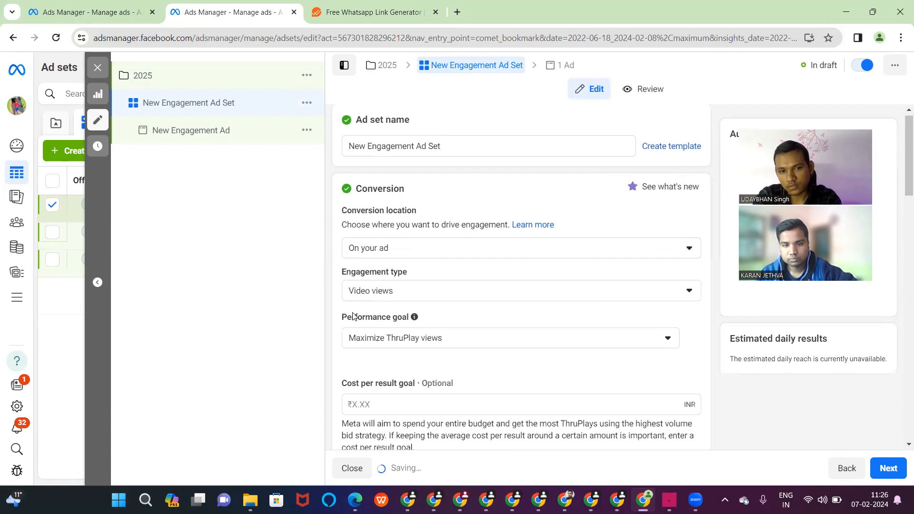
pyautogui.click(650, 252)
pyautogui.scroll(-3, 535, 369)
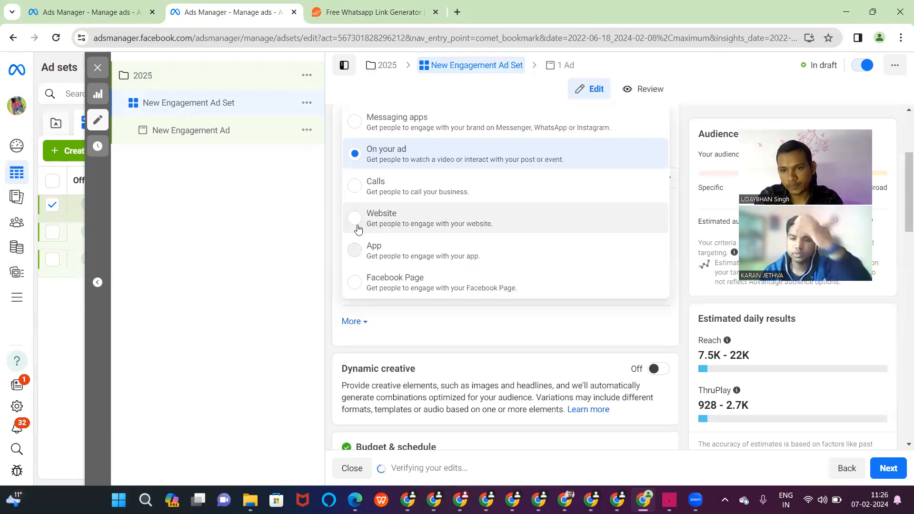
pyautogui.scroll(2, 361, 227)
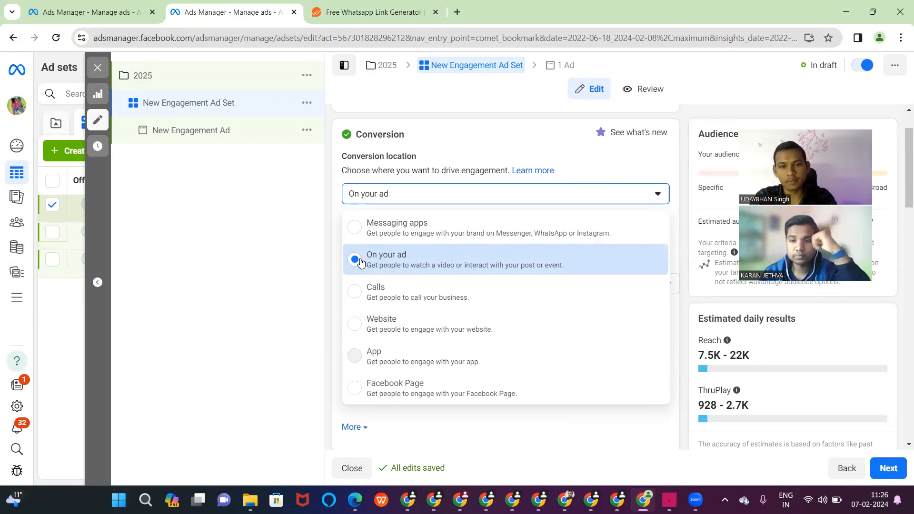
pyautogui.click(353, 233)
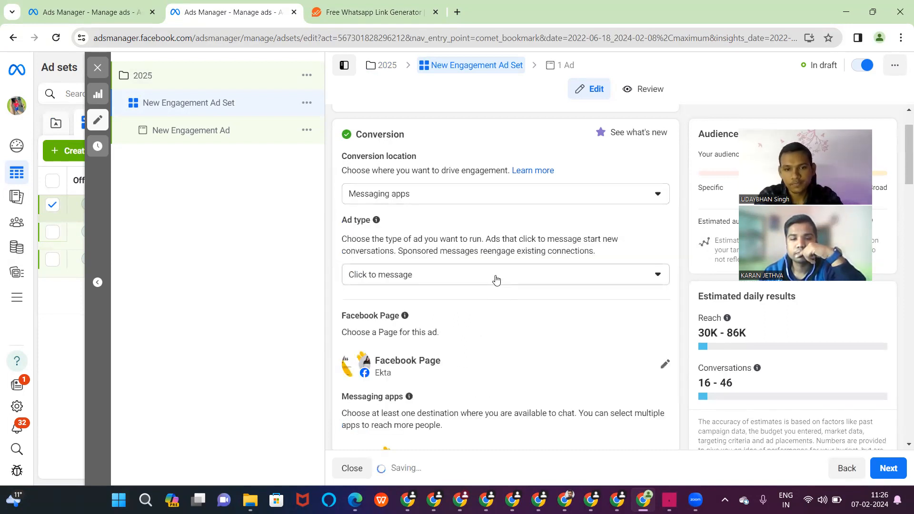
# - Add Instagram and remove Messenger from the ad set's messaging destinations
pyautogui.scroll(-5, 495, 280)
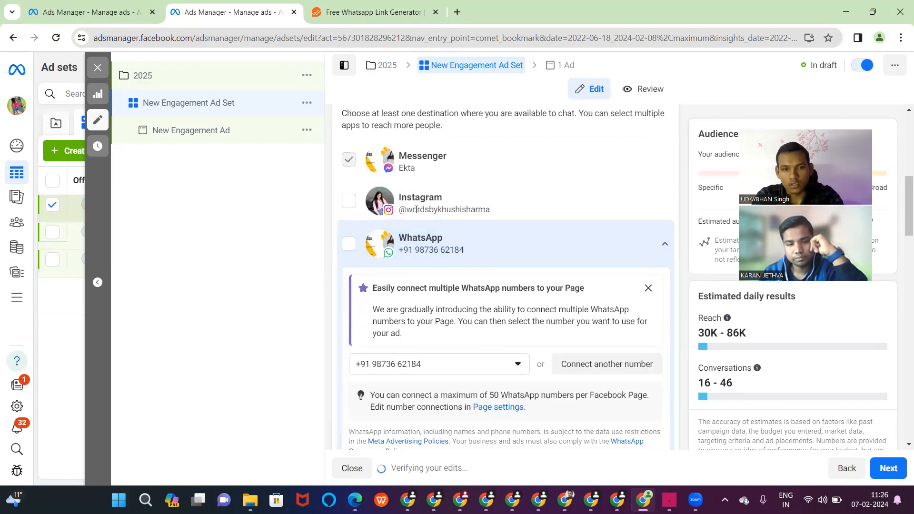
pyautogui.click(346, 205)
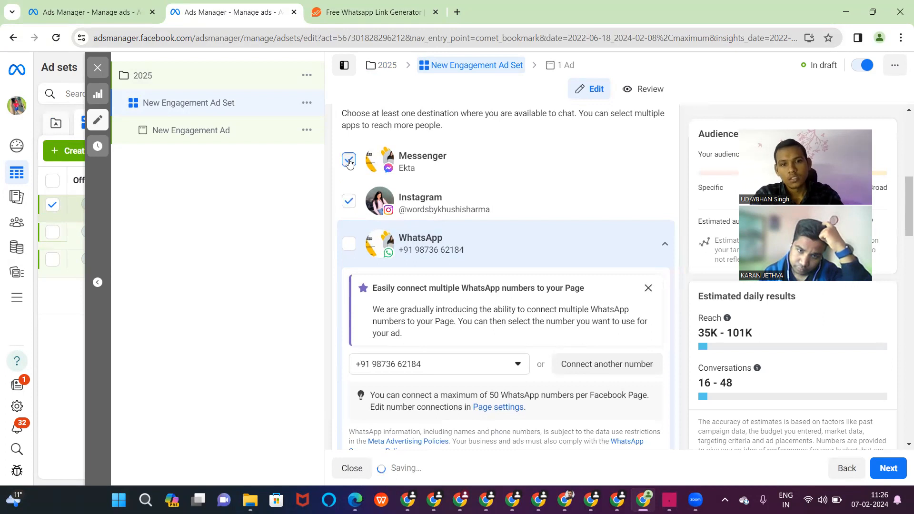
pyautogui.click(349, 162)
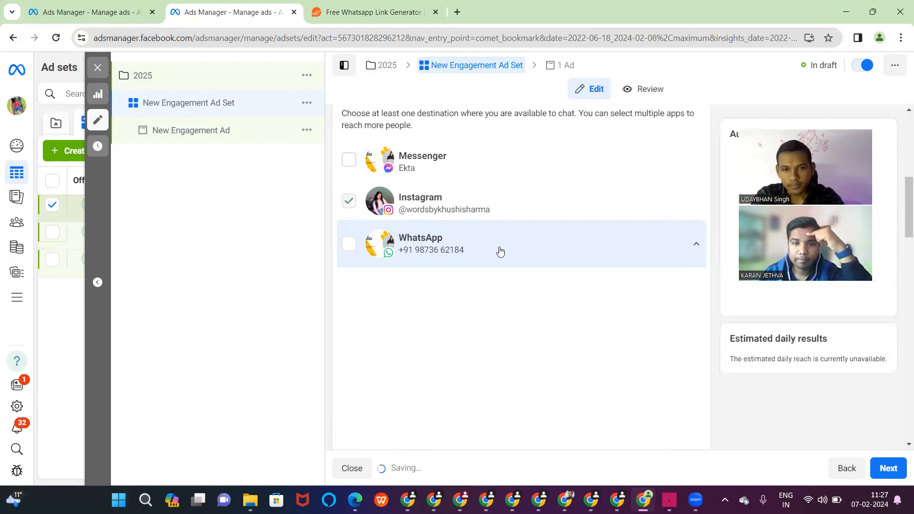
pyautogui.scroll(-2, 500, 251)
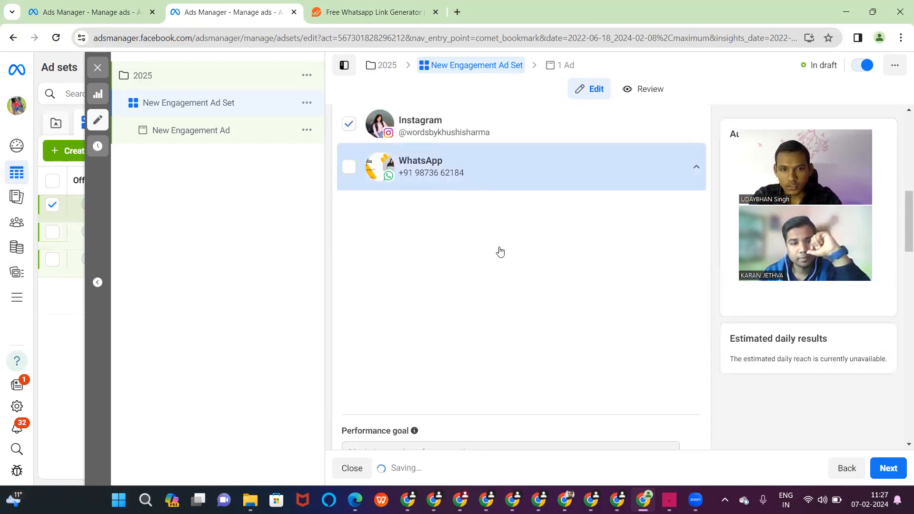
pyautogui.scroll(3, 535, 210)
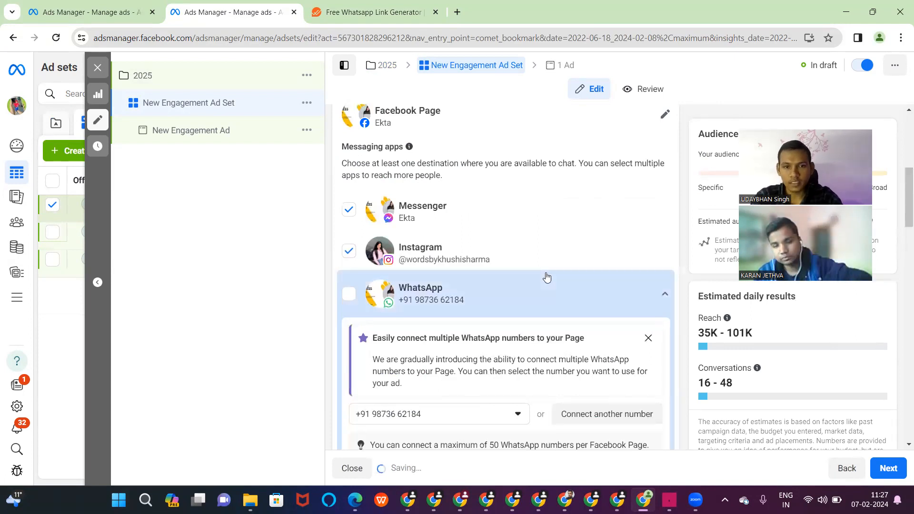
pyautogui.click(349, 210)
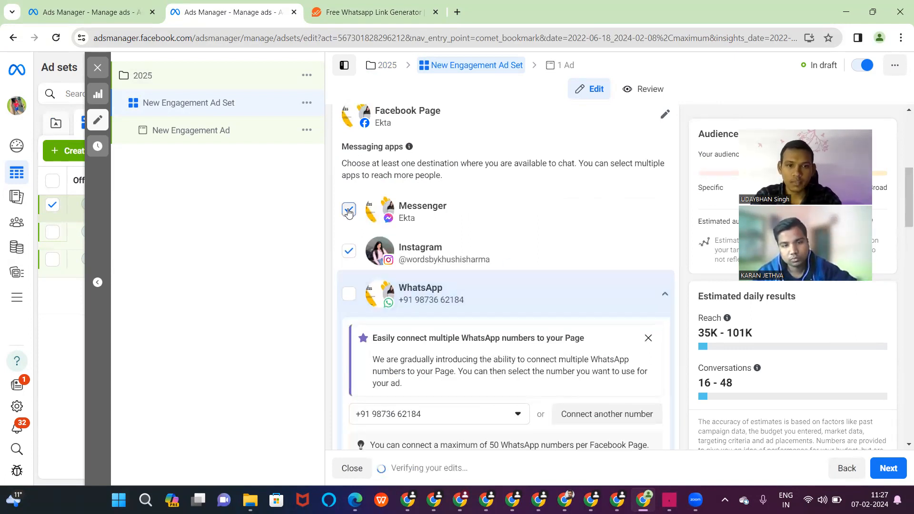
pyautogui.scroll(-10, 489, 249)
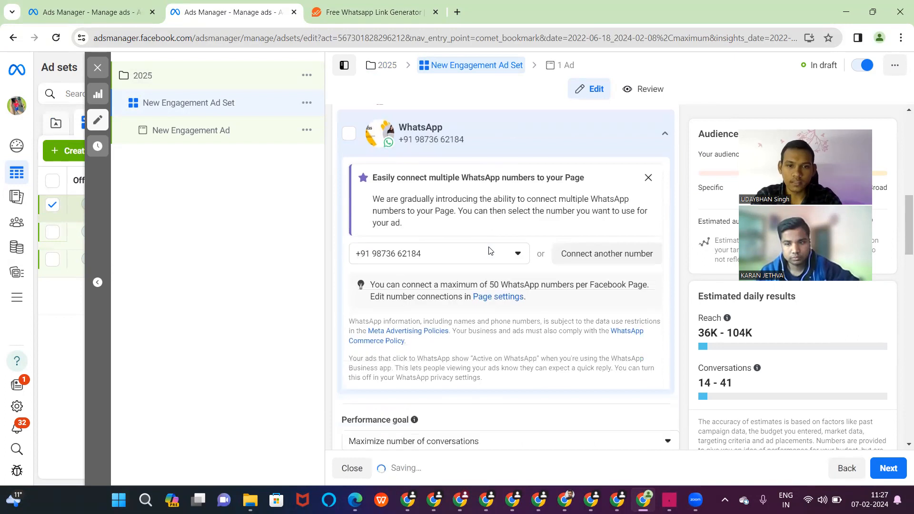
pyautogui.scroll(-6, 489, 249)
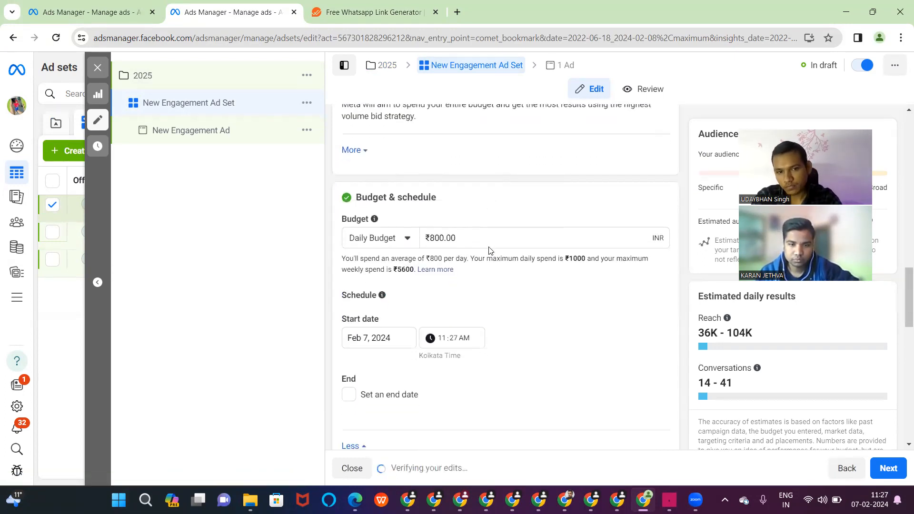
# - Change the ad set's daily budget from ₹800.00 to ₹800.12
pyautogui.scroll(4, 489, 249)
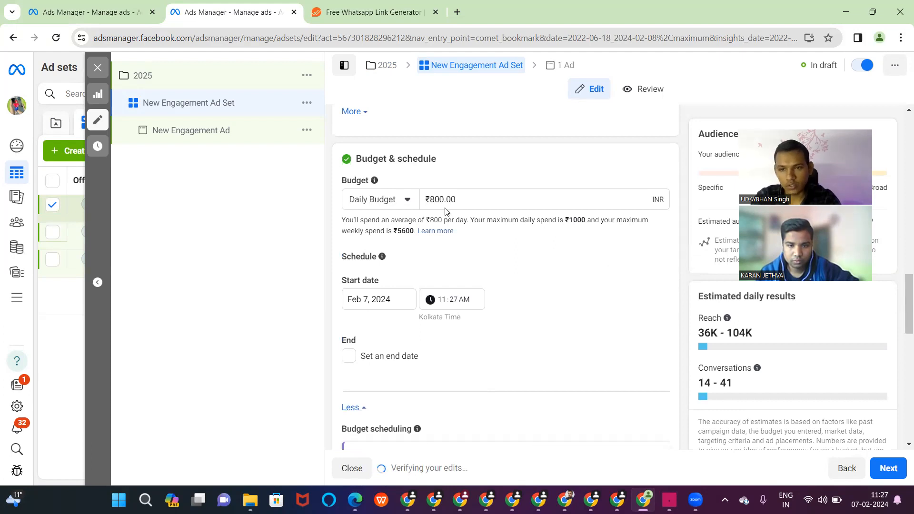
pyautogui.click(468, 195)
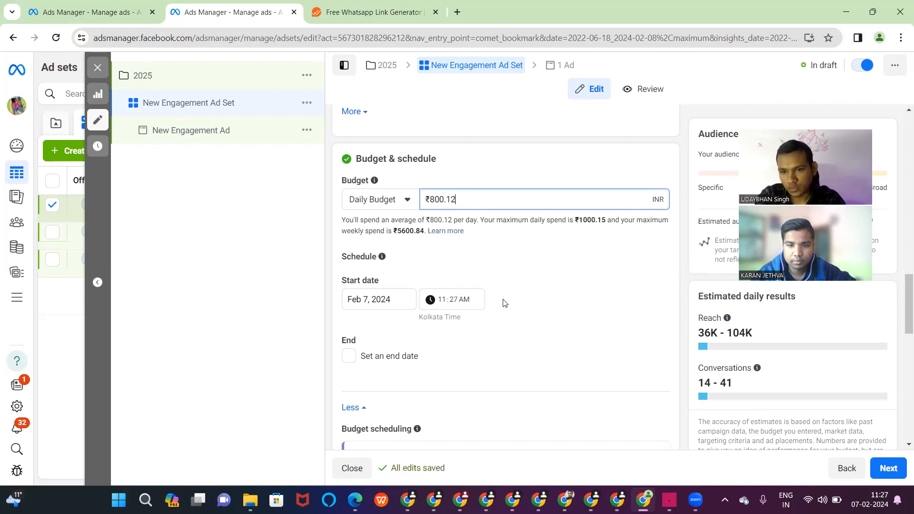
pyautogui.scroll(-1, 540, 292)
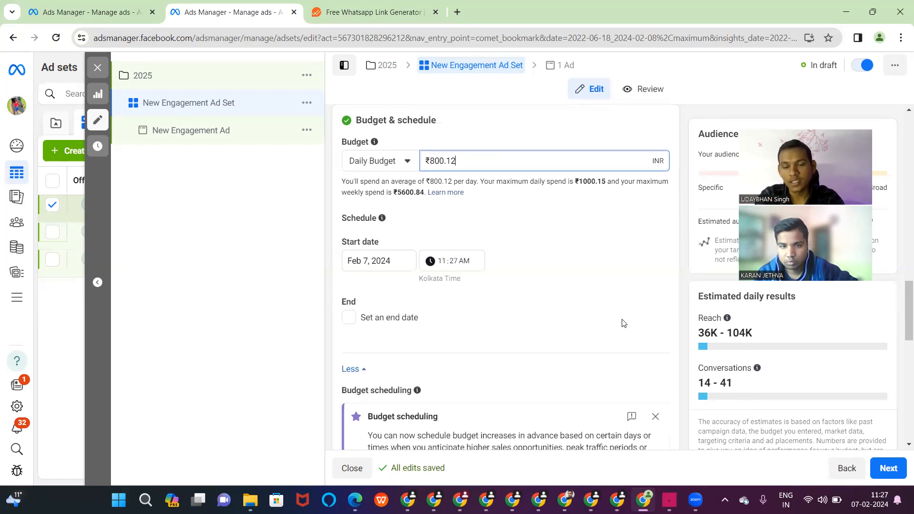
pyautogui.scroll(-8, 623, 323)
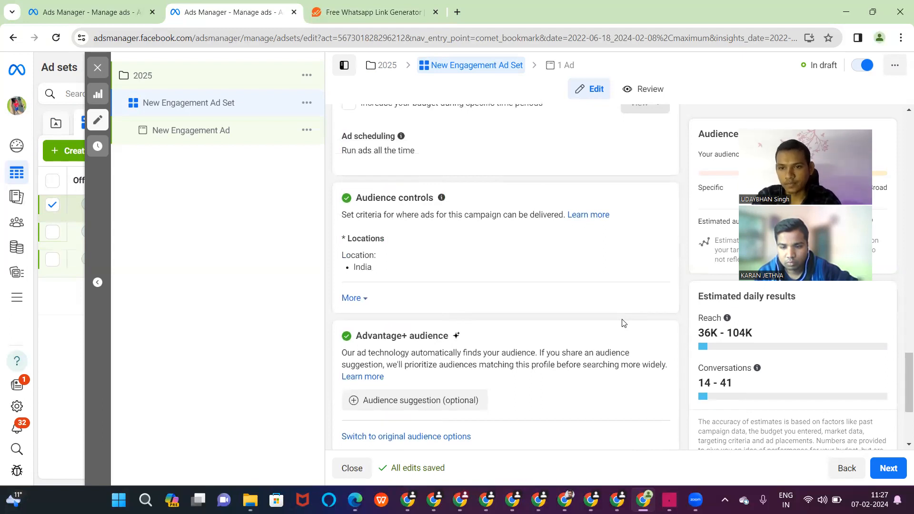
pyautogui.scroll(-3, 624, 323)
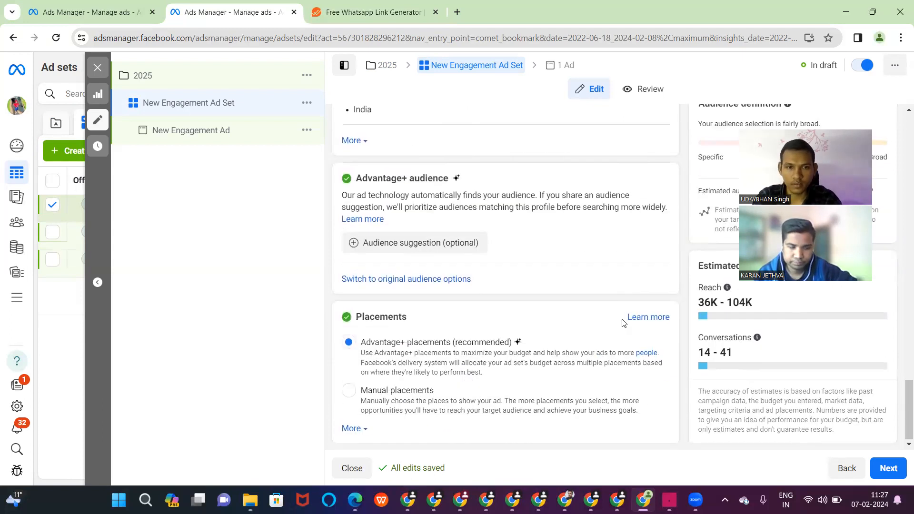
# - Switch to the original audience options instead of Advantage+ and open the India location targeting for editing
pyautogui.click(451, 279)
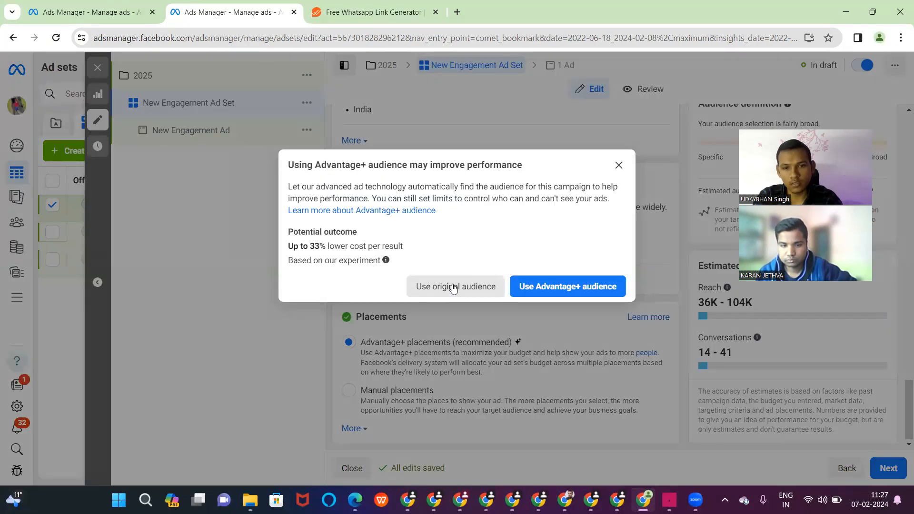
pyautogui.click(453, 287)
pyautogui.scroll(-4, 454, 288)
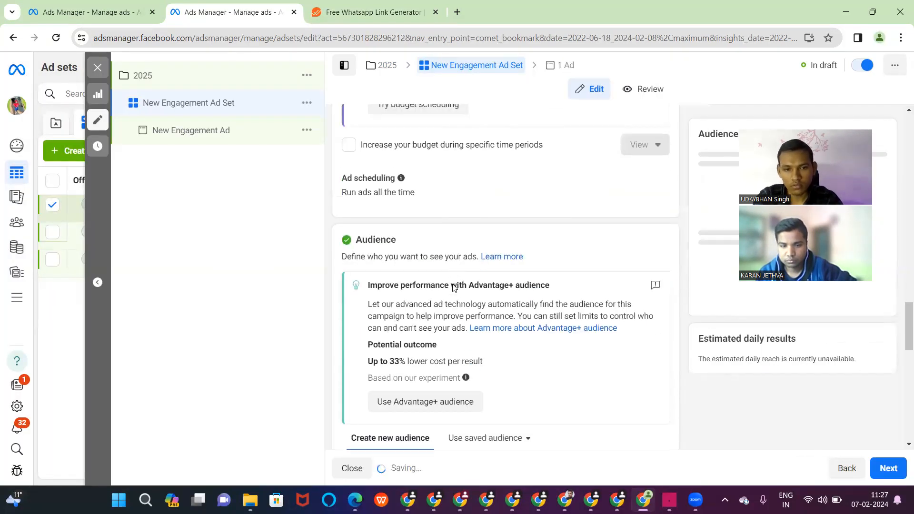
pyautogui.scroll(-4, 455, 288)
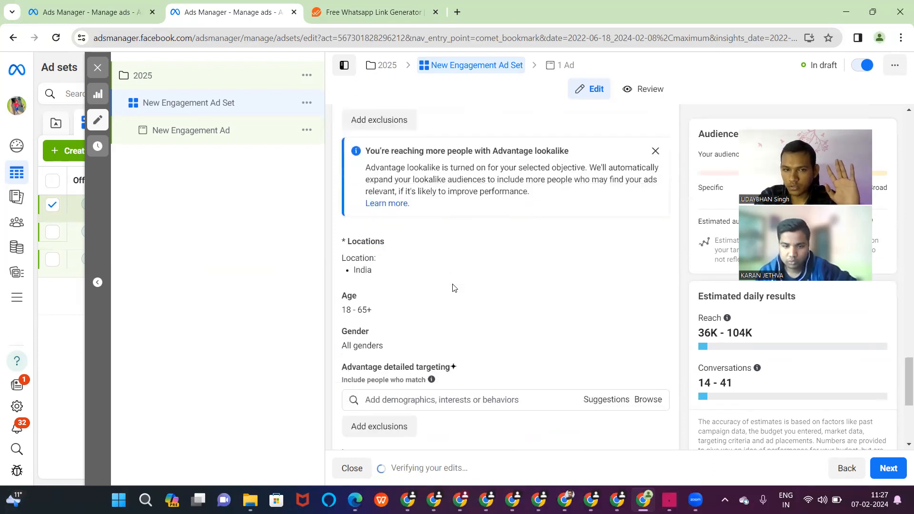
pyautogui.scroll(-2, 454, 288)
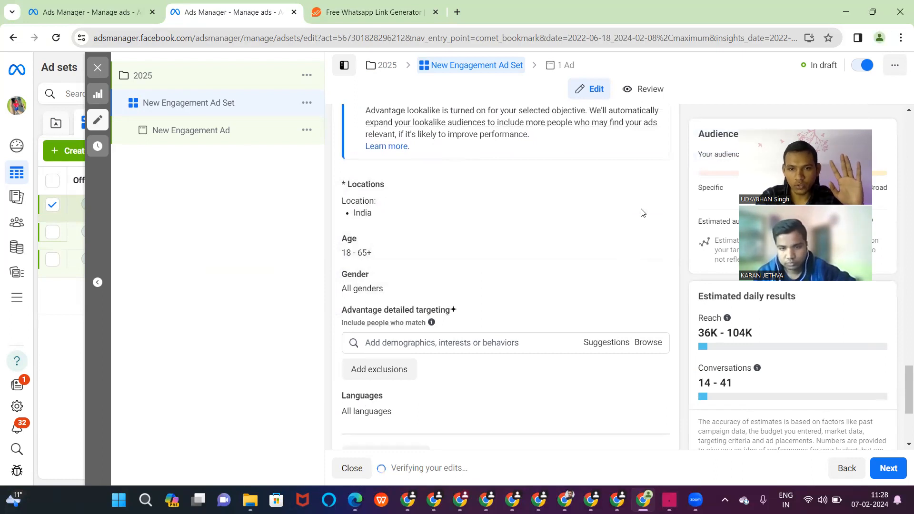
pyautogui.click(654, 189)
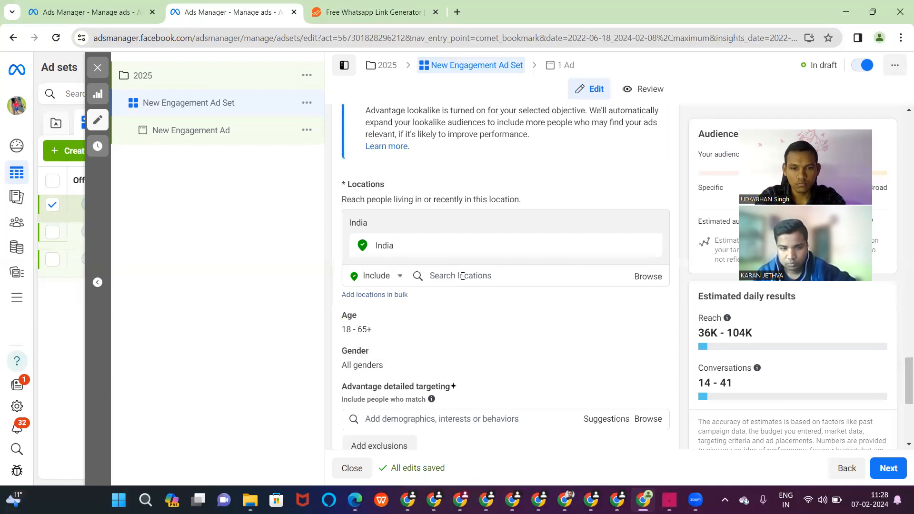
# - Add Delhi and Gujarat, India to the ad set's targeted locations
pyautogui.rightClick(462, 276)
pyautogui.click(448, 275)
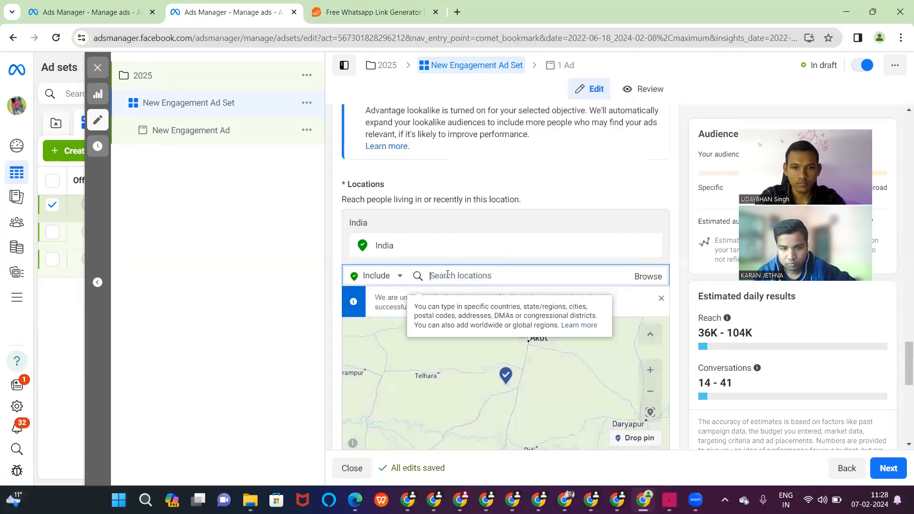
pyautogui.write('delhi')
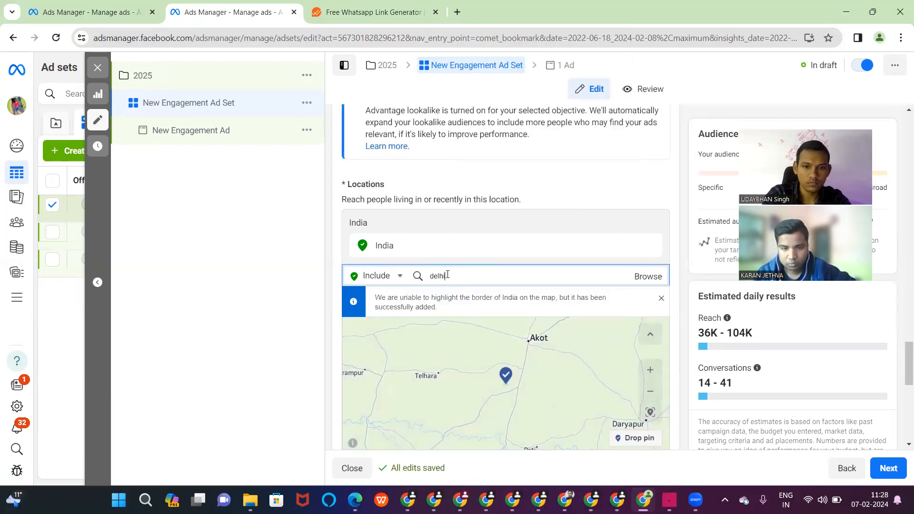
pyautogui.click(444, 301)
pyautogui.write('guja')
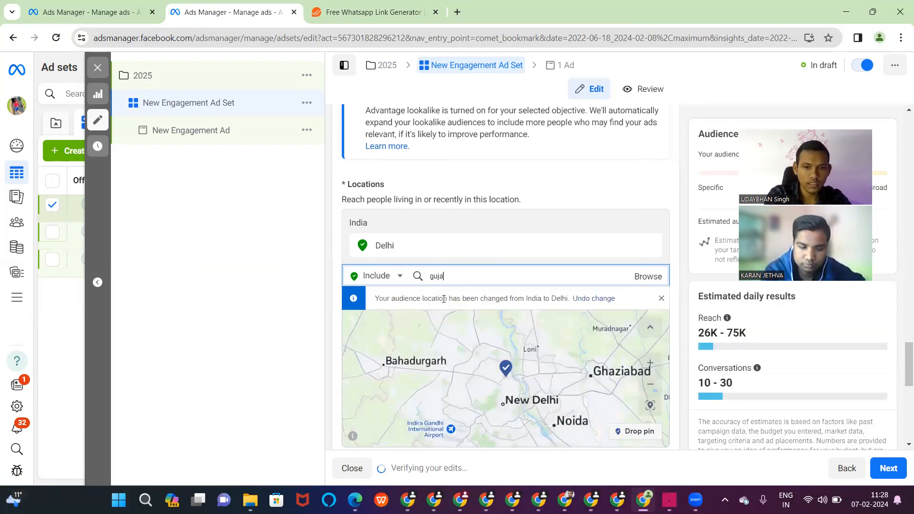
pyautogui.press('BackSpace')
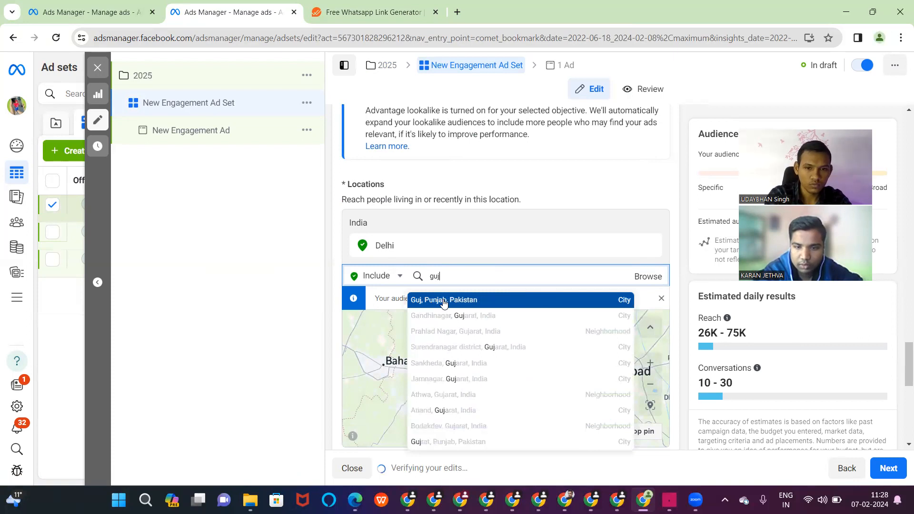
pyautogui.write('rat')
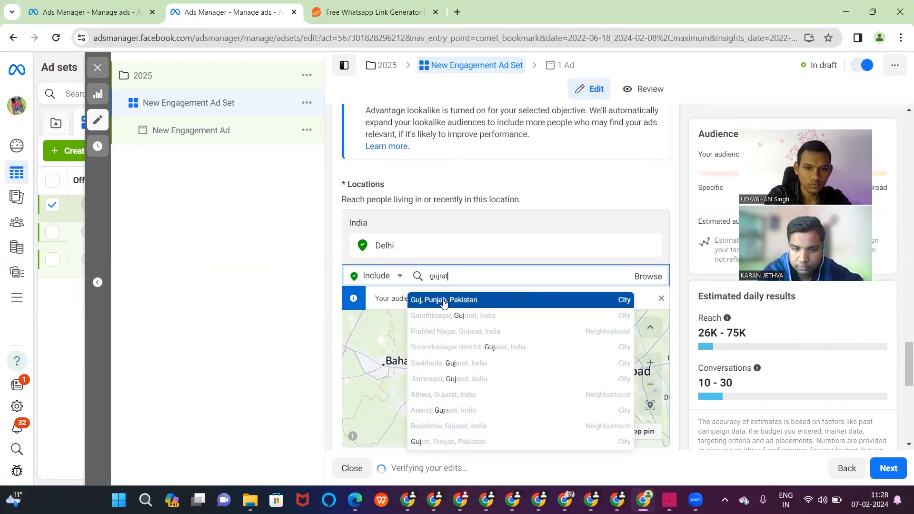
pyautogui.doubleClick(439, 276)
pyautogui.press('BackSpace')
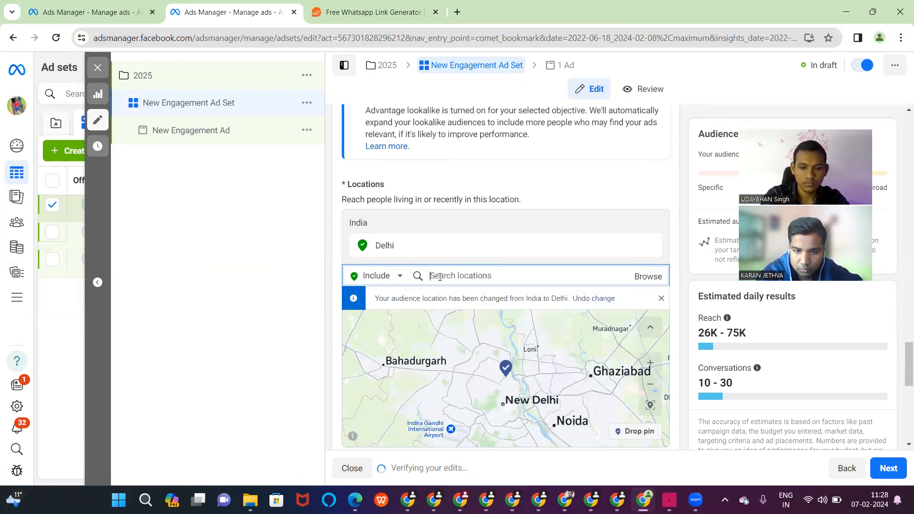
pyautogui.write('gujarat')
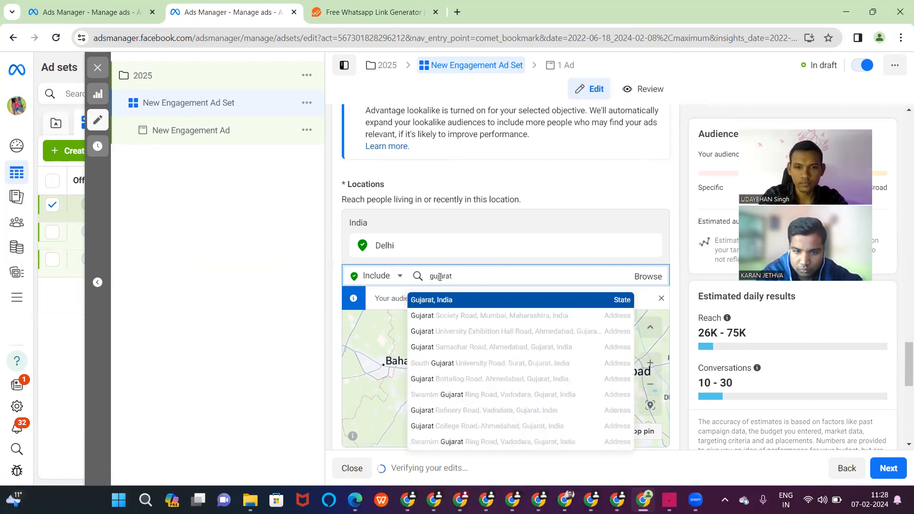
pyautogui.click(439, 299)
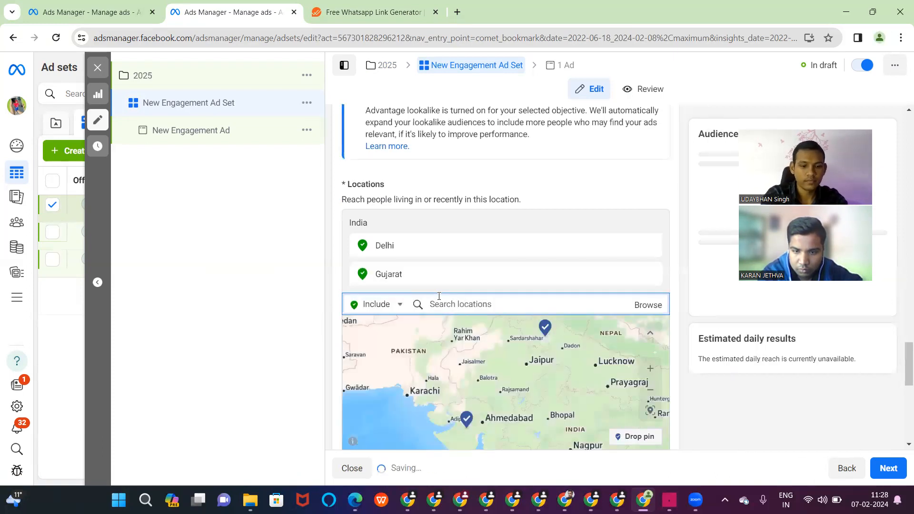
# - Add Maharashtra, Uttar Pradesh and Madhya Pradesh to the targeted locations
pyautogui.write('maha')
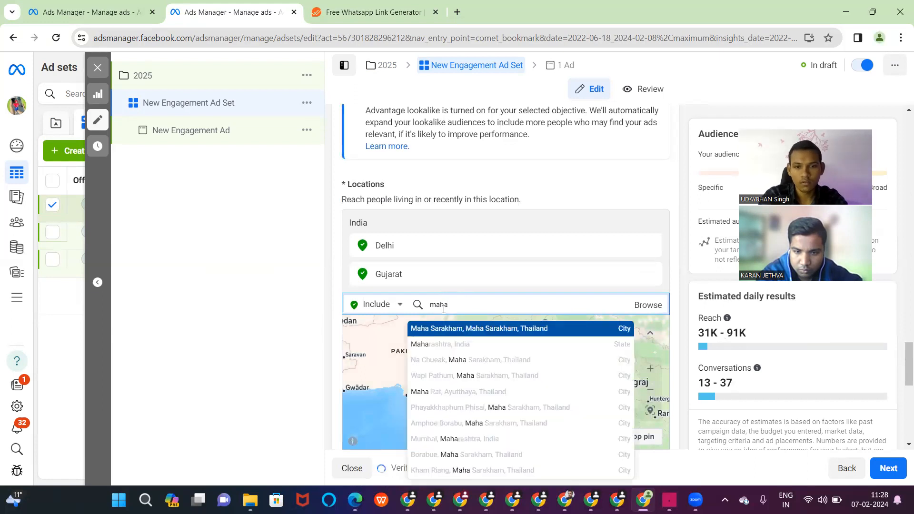
pyautogui.click(446, 343)
pyautogui.write('uttra')
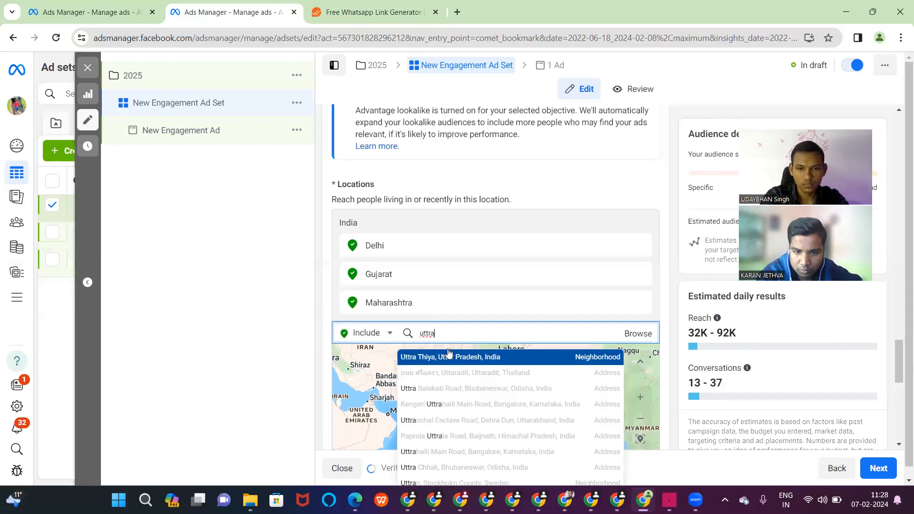
pyautogui.press('BackSpace')
pyautogui.press('BackSpace')
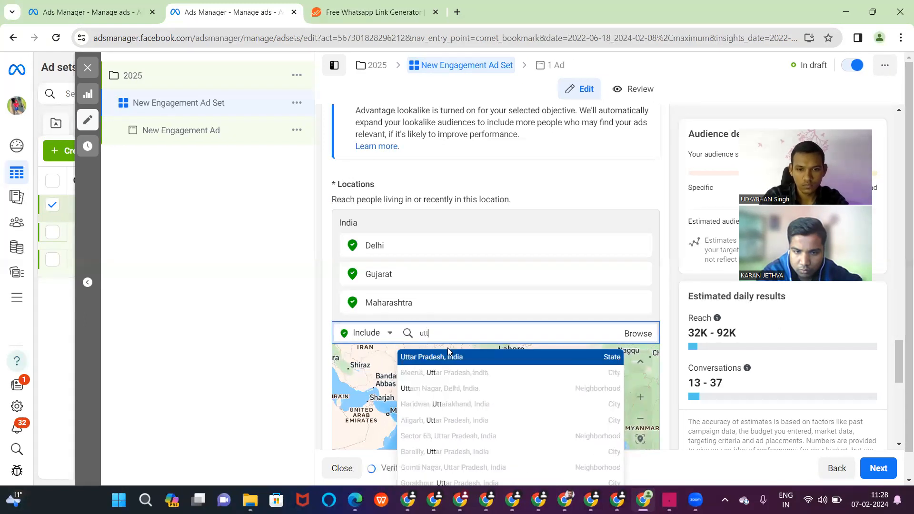
pyautogui.click(450, 360)
pyautogui.write('madhy')
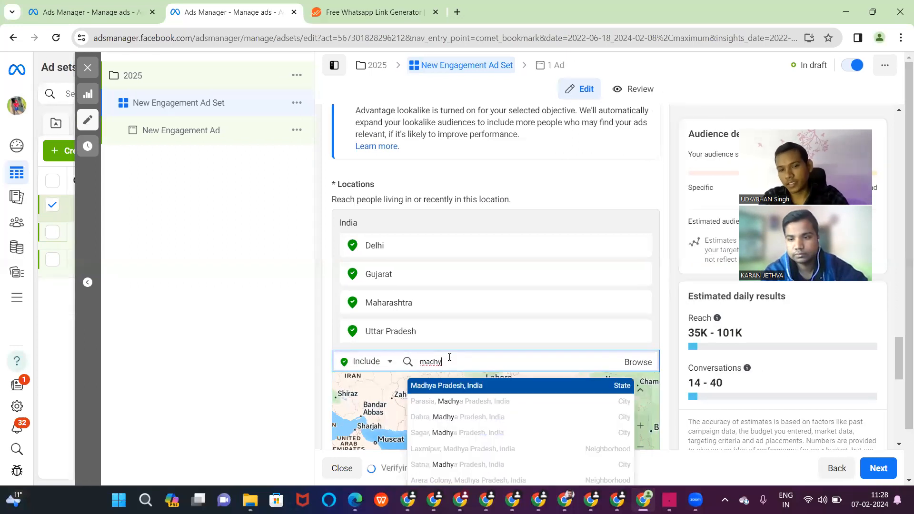
pyautogui.click(454, 388)
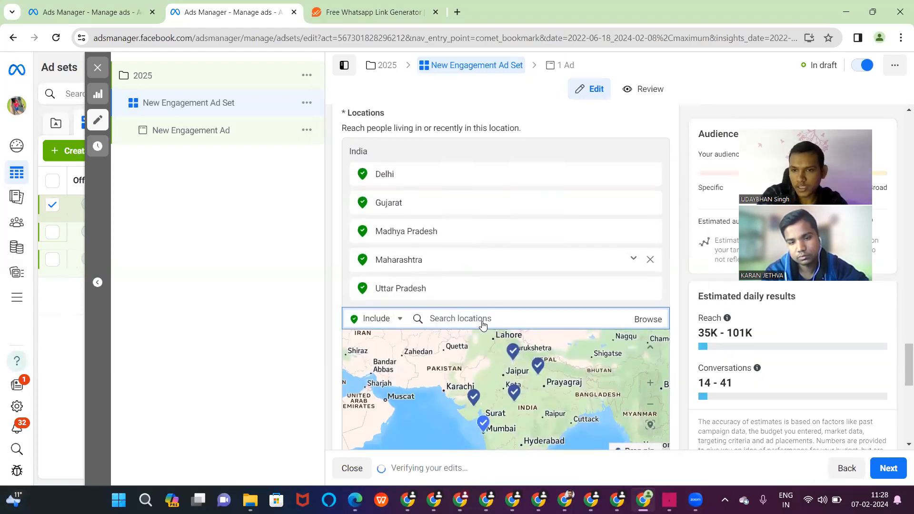
pyautogui.scroll(-2, 483, 325)
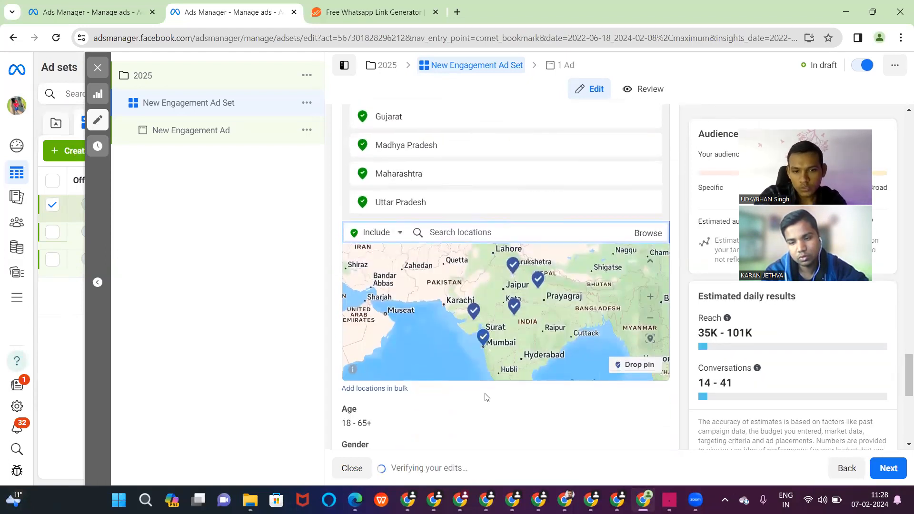
pyautogui.scroll(-4, 485, 398)
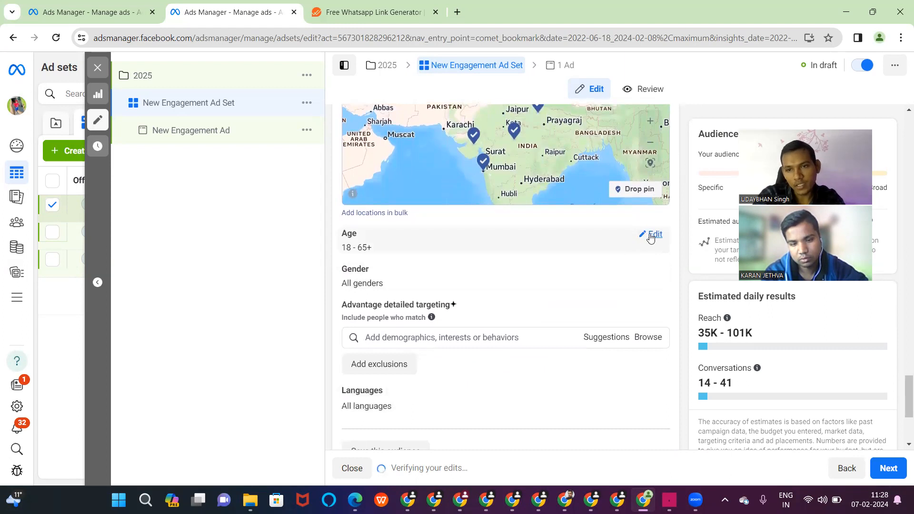
# - Limit the audience to women, with the maximum age set to 40
pyautogui.click(650, 236)
pyautogui.click(436, 257)
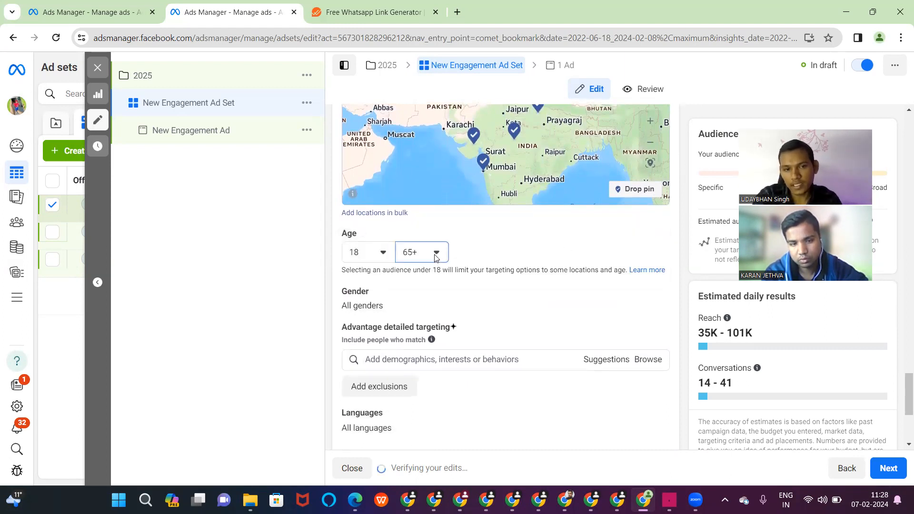
pyautogui.scroll(10, 434, 329)
pyautogui.scroll(3, 435, 340)
pyautogui.scroll(-5, 438, 329)
pyautogui.scroll(-2, 440, 331)
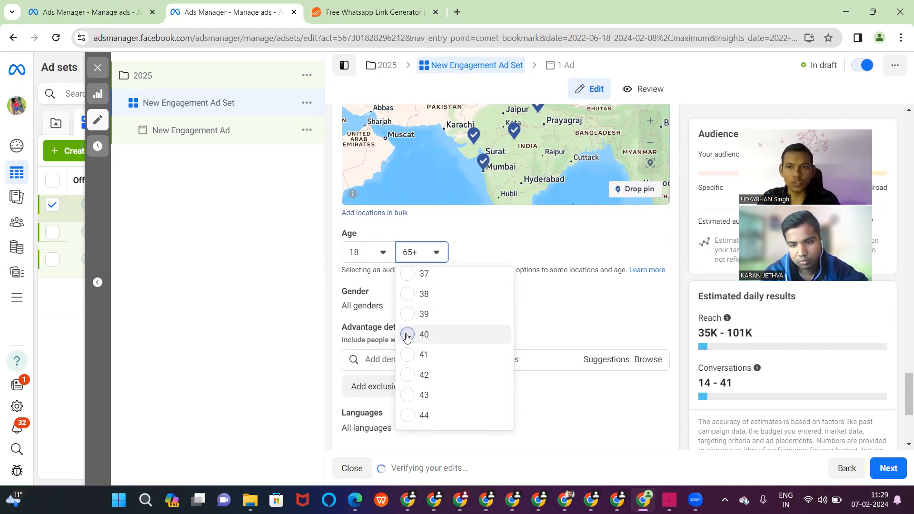
pyautogui.click(407, 336)
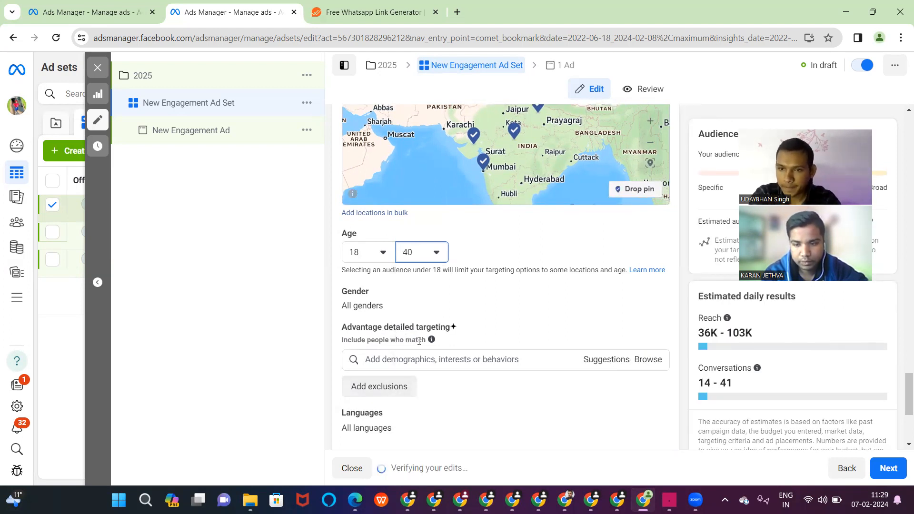
pyautogui.scroll(-1, 419, 341)
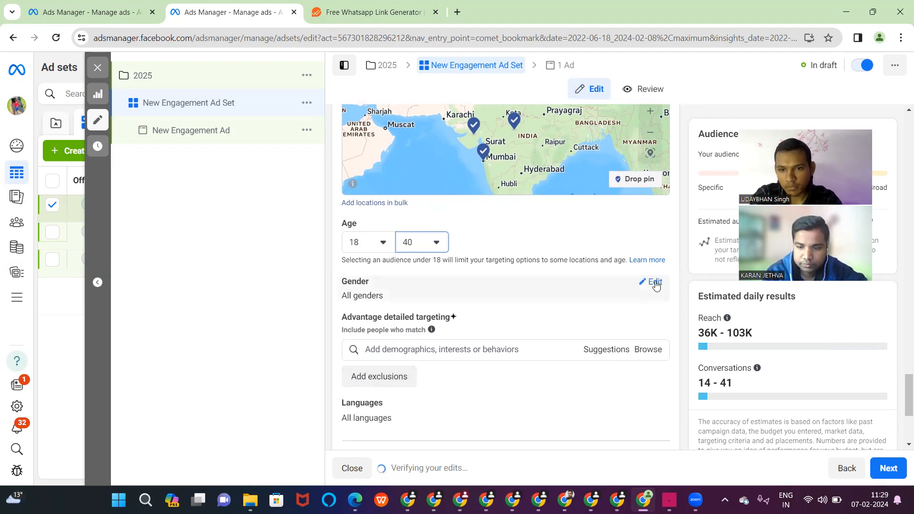
pyautogui.click(655, 283)
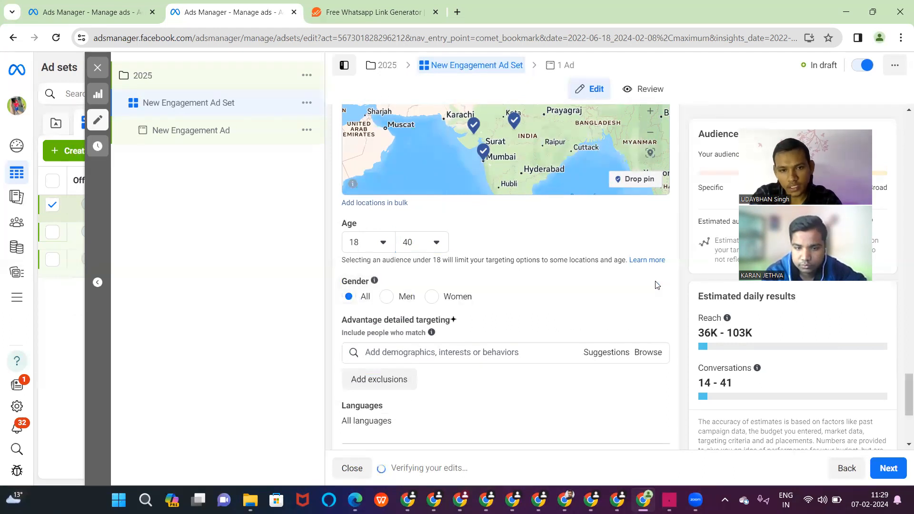
pyautogui.click(432, 297)
pyautogui.scroll(-4, 435, 297)
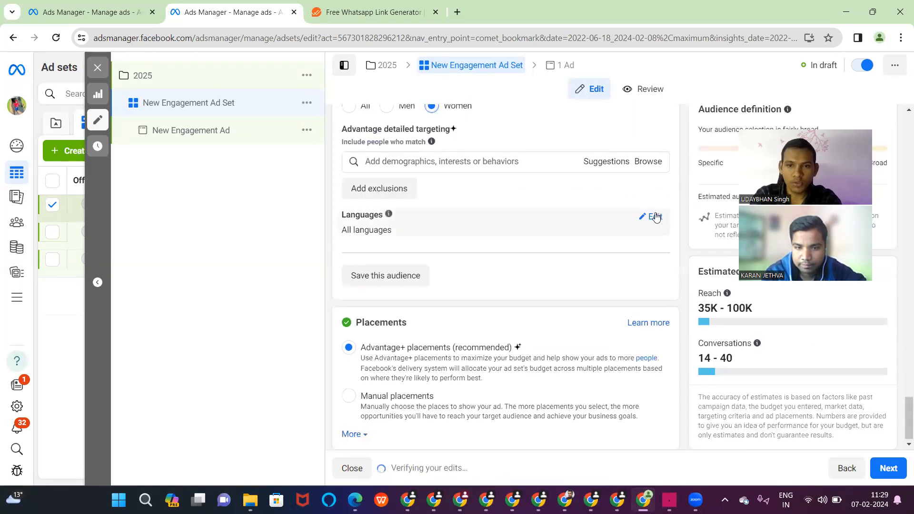
# - Add English (US) and English (UK) as target languages and switch placements to Manual
pyautogui.click(655, 218)
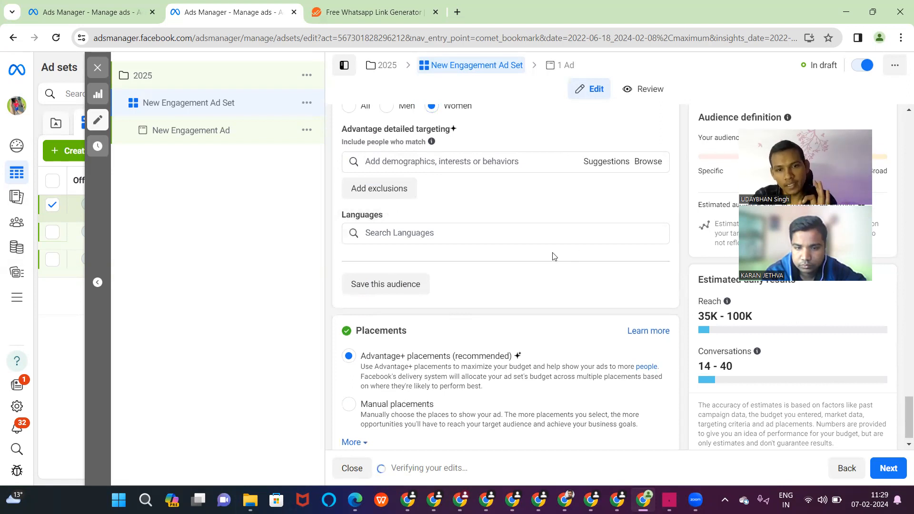
pyautogui.click(556, 241)
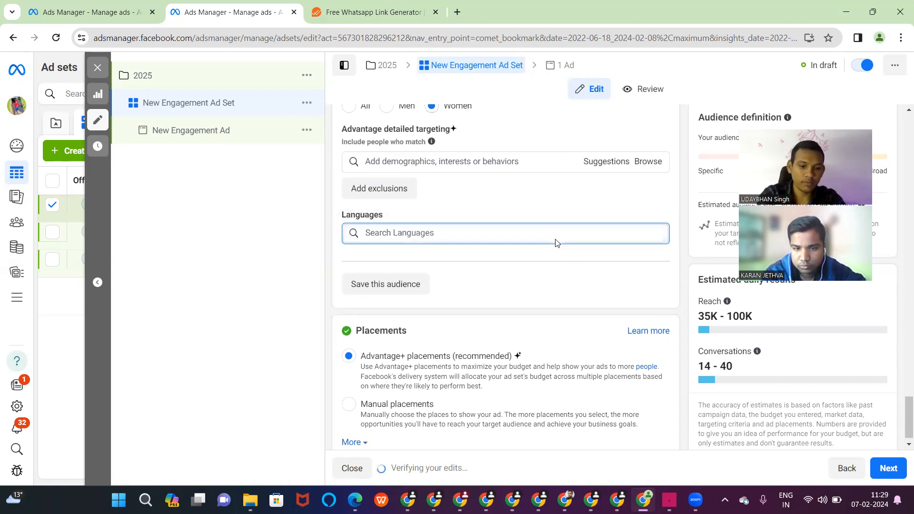
pyautogui.write('e')
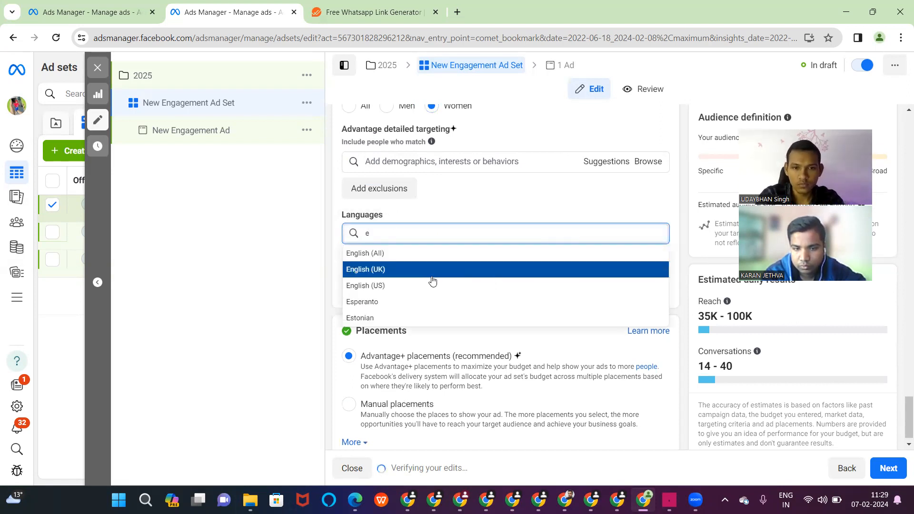
pyautogui.click(398, 279)
pyautogui.write('e')
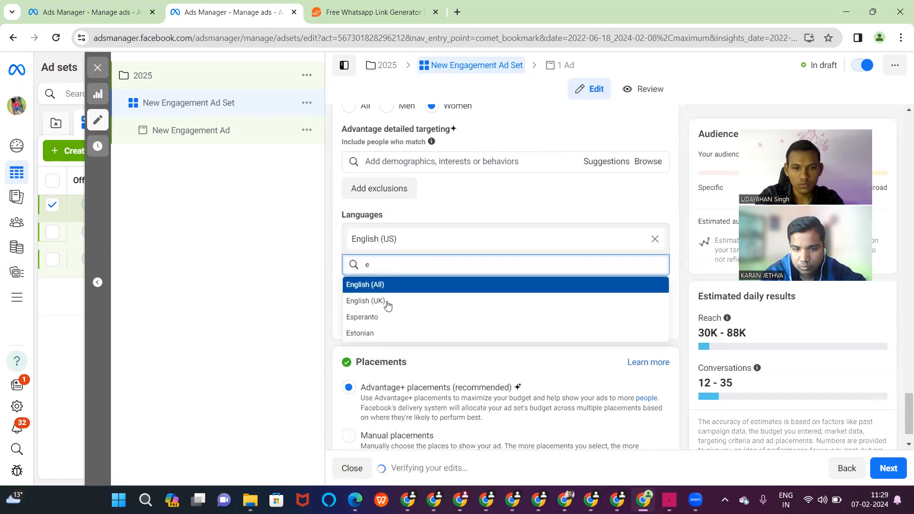
pyautogui.click(383, 301)
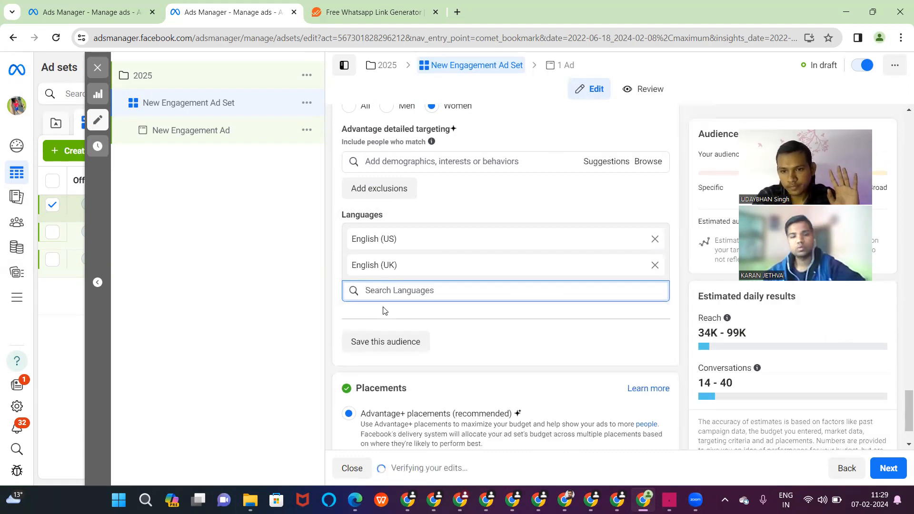
pyautogui.scroll(-2, 384, 308)
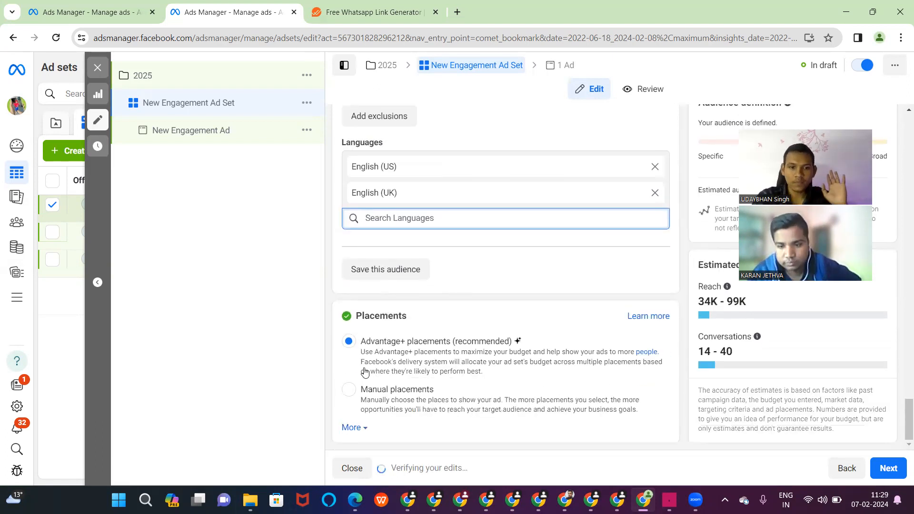
pyautogui.click(351, 391)
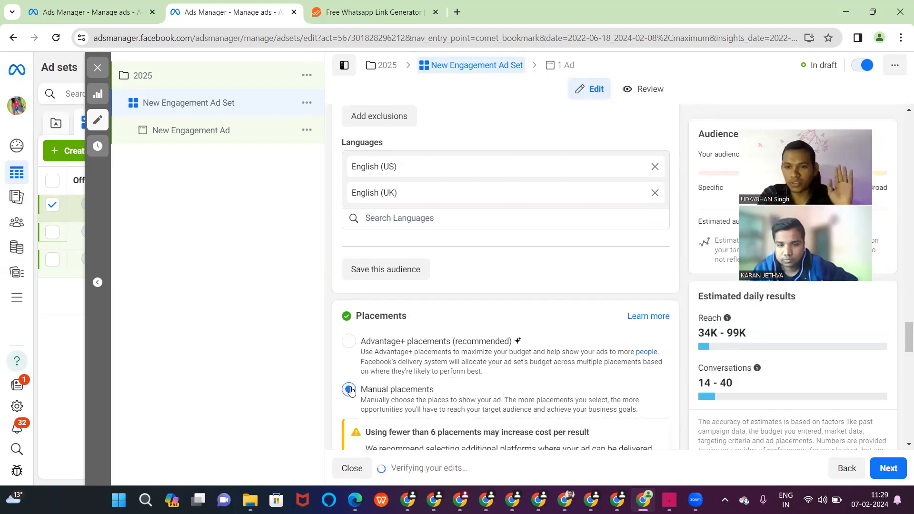
# - Uncheck Instagram Explore home under Placements, then go to the ad set's single ad
pyautogui.scroll(-6, 350, 390)
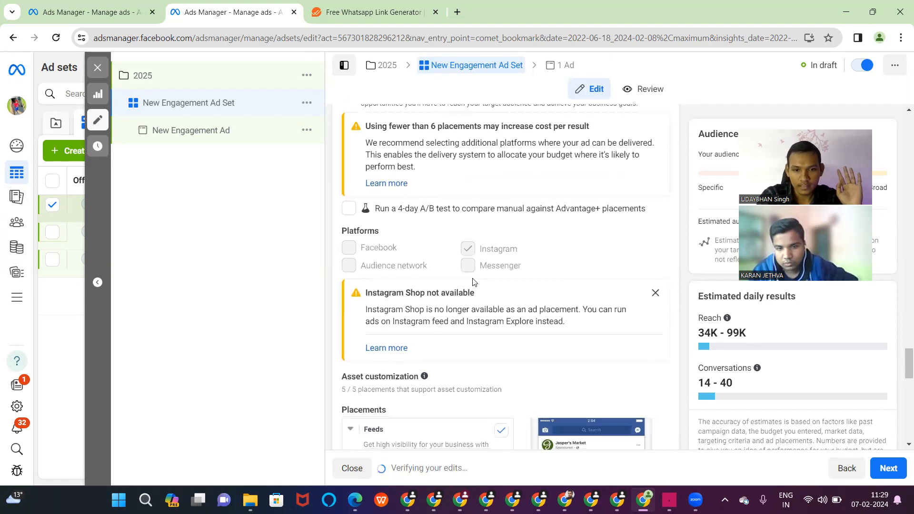
pyautogui.scroll(-4, 474, 282)
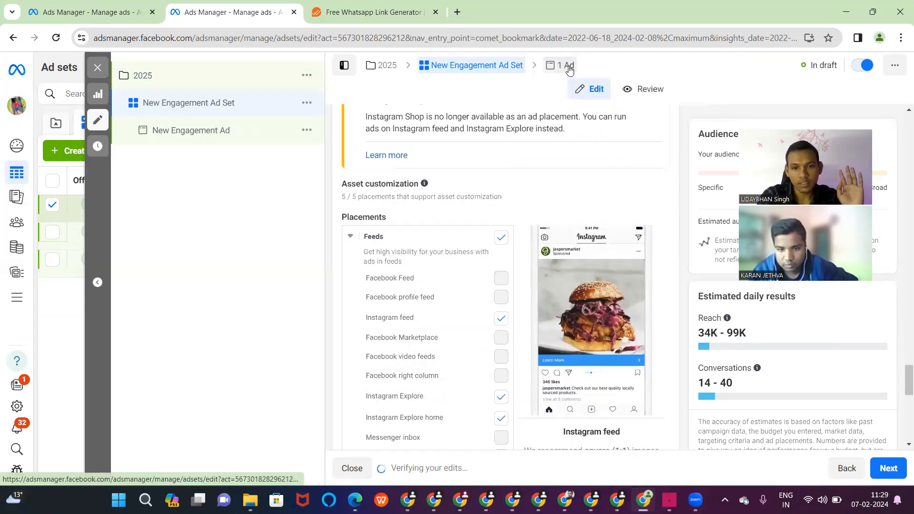
pyautogui.scroll(-5, 464, 377)
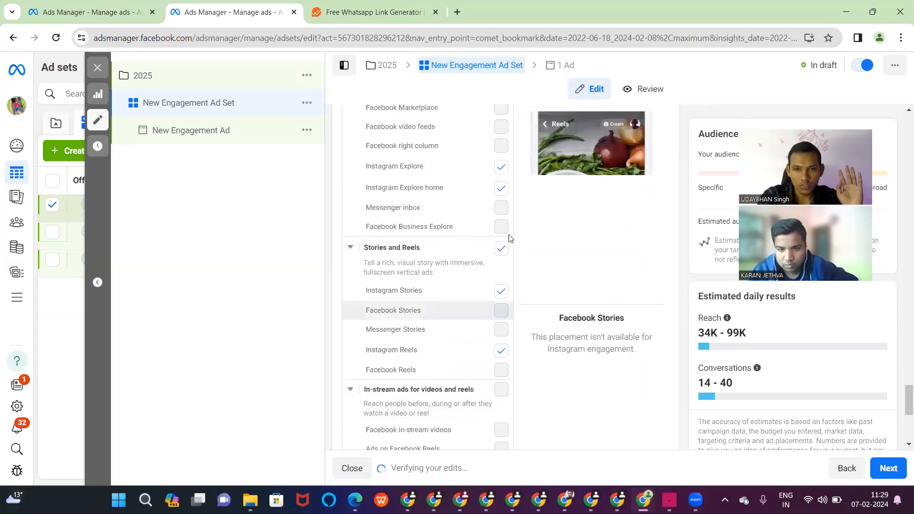
pyautogui.click(501, 189)
pyautogui.click(564, 66)
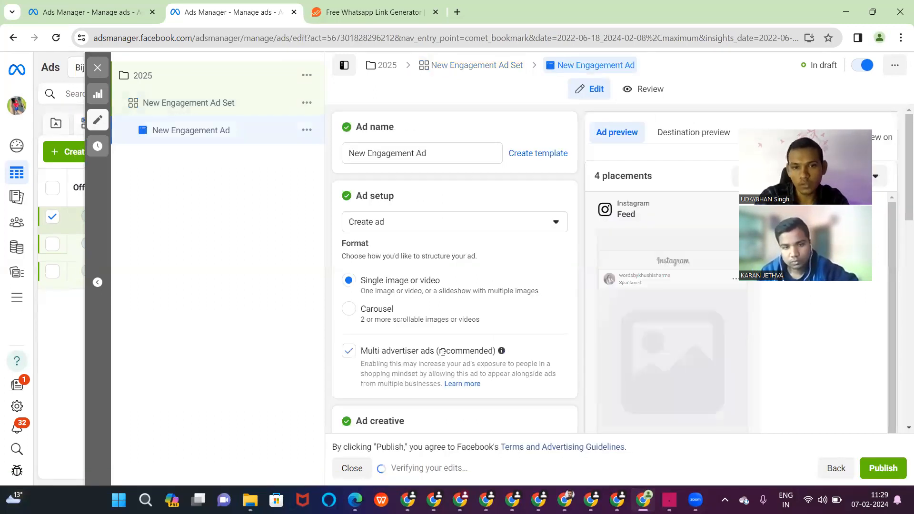
# - Bring up the Edit template dialog for the ad's Start conversations message template
pyautogui.scroll(-5, 442, 353)
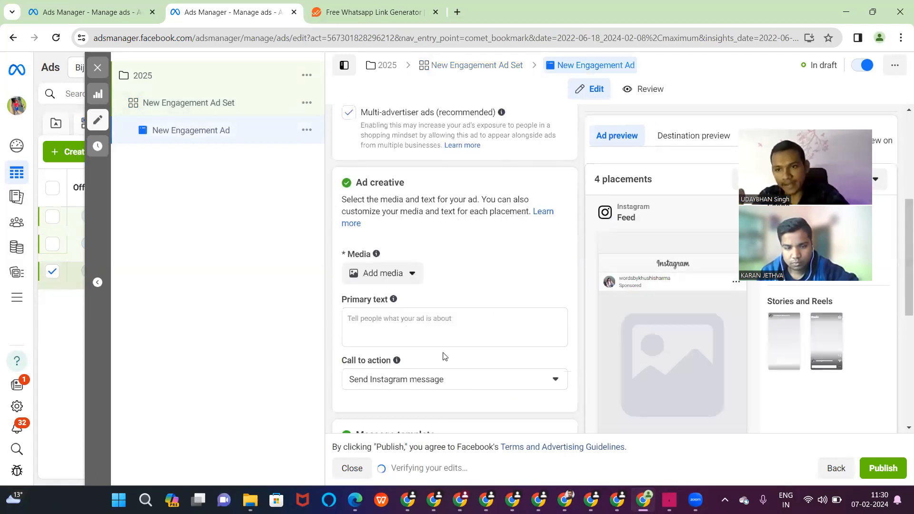
pyautogui.scroll(-6, 442, 357)
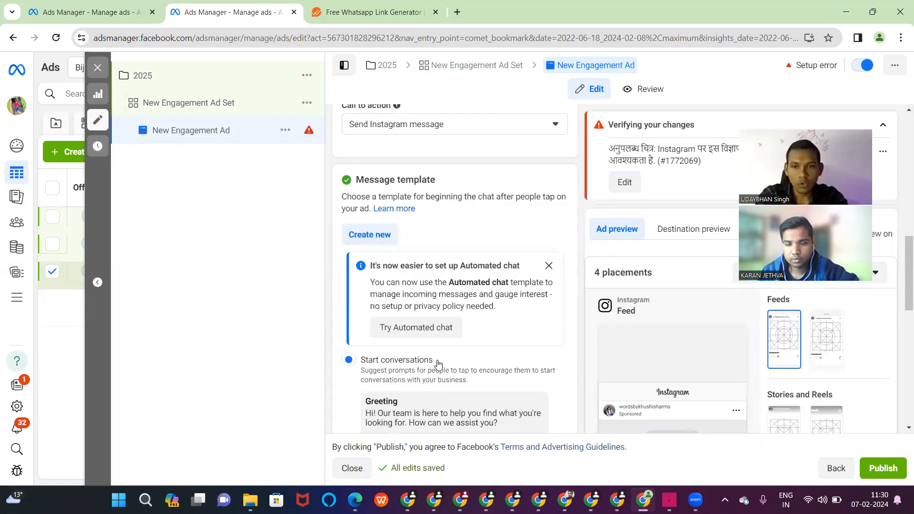
pyautogui.scroll(-3, 438, 362)
pyautogui.scroll(-1, 404, 331)
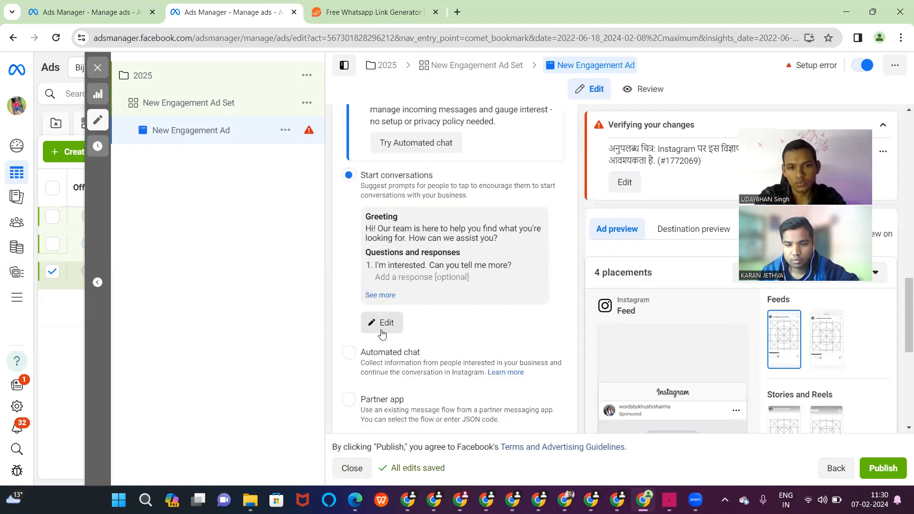
pyautogui.click(382, 324)
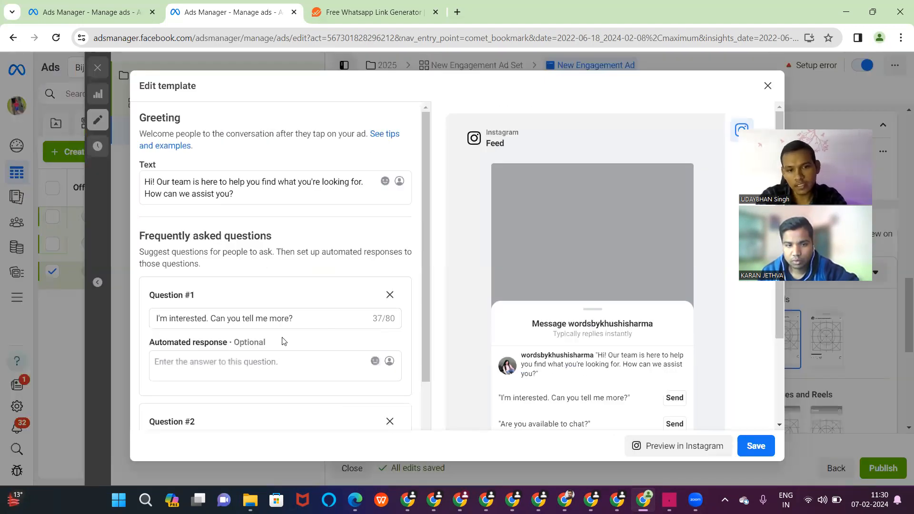
# - Delete Questions #3 and #2, keeping only 'I'm interested. Can you tell me more?', and save
pyautogui.scroll(-3, 284, 341)
pyautogui.scroll(-1, 302, 331)
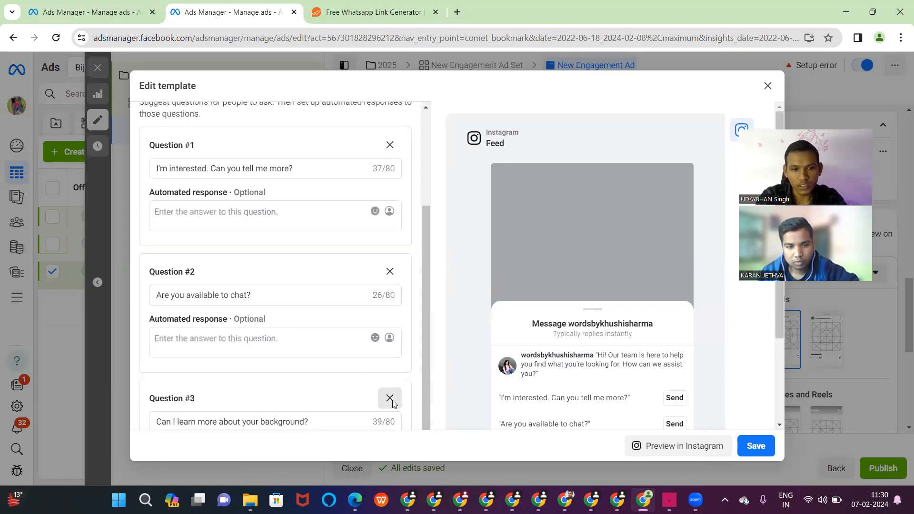
pyautogui.click(392, 402)
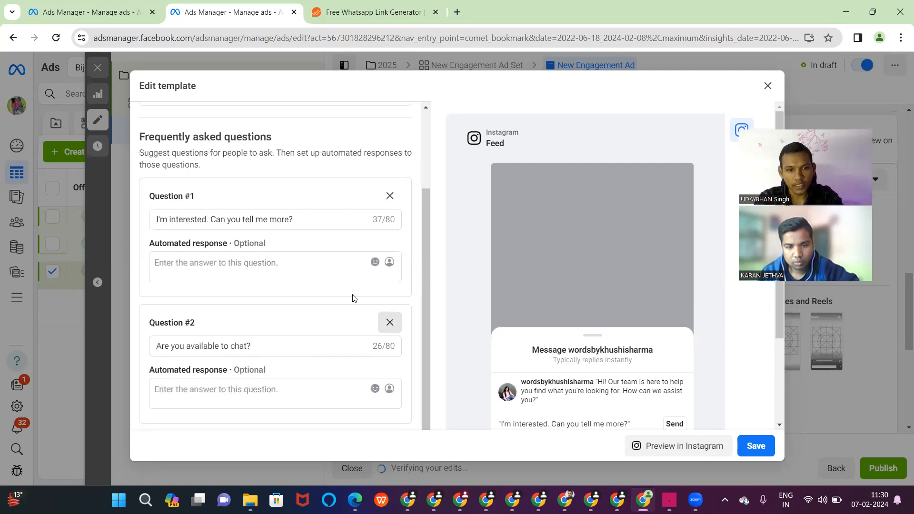
pyautogui.click(390, 322)
pyautogui.click(253, 372)
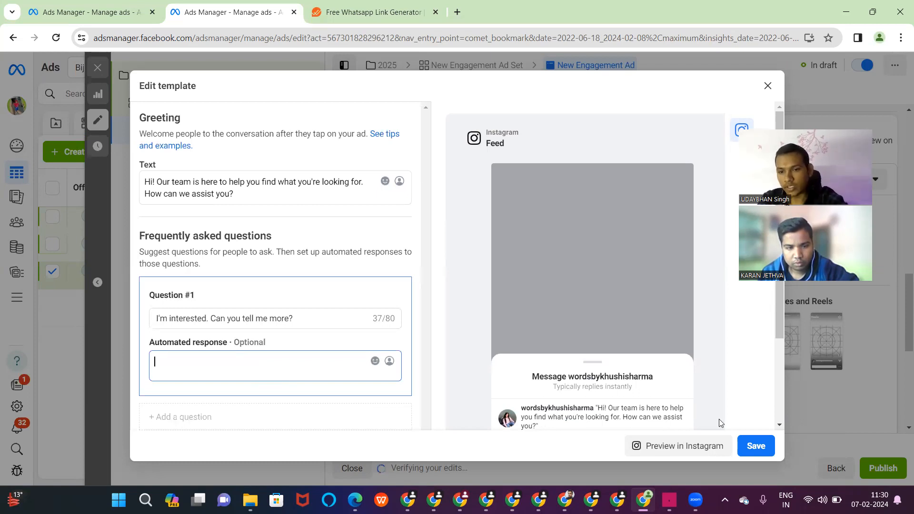
pyautogui.click(756, 446)
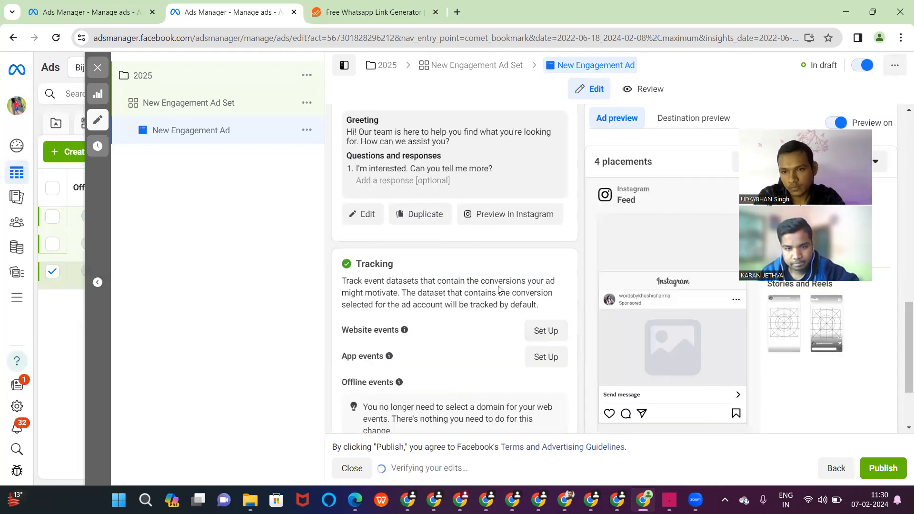
pyautogui.scroll(3, 498, 288)
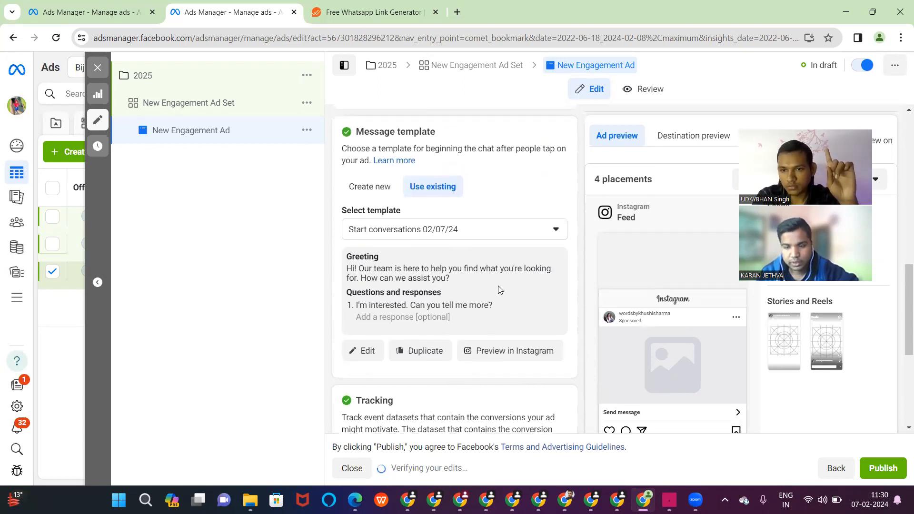
pyautogui.scroll(3, 499, 289)
pyautogui.scroll(-3, 498, 289)
pyautogui.scroll(6, 498, 289)
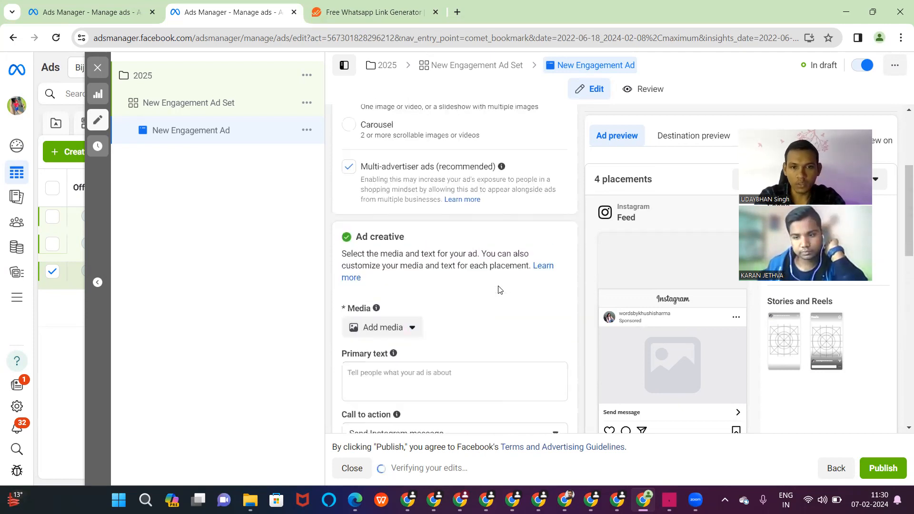
pyautogui.scroll(4, 498, 289)
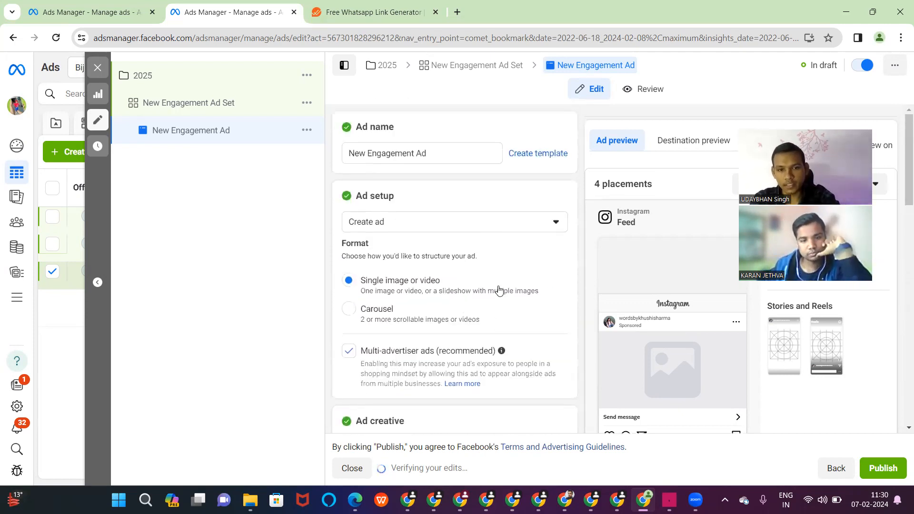
pyautogui.scroll(-6, 498, 289)
pyautogui.scroll(4, 499, 289)
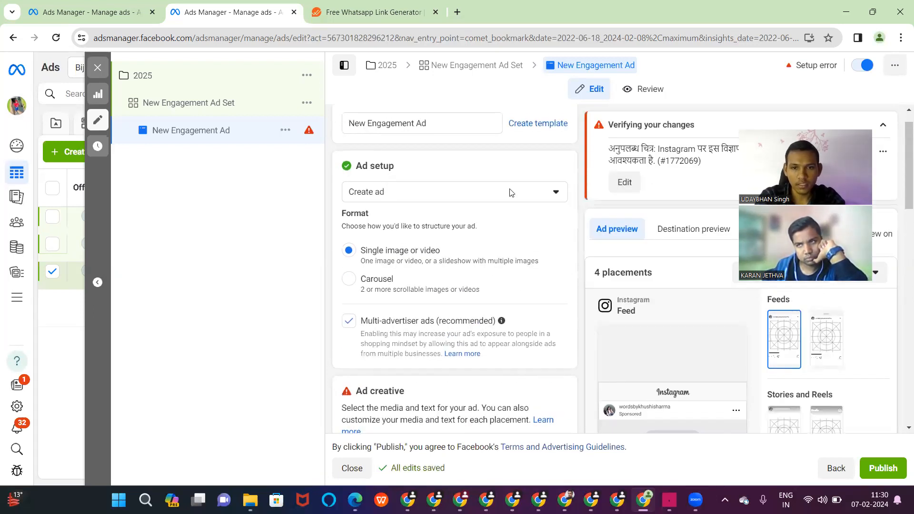
# - Set Ad setup to Use existing post and choose the first Instagram reel (3 facts) as creative
pyautogui.click(551, 195)
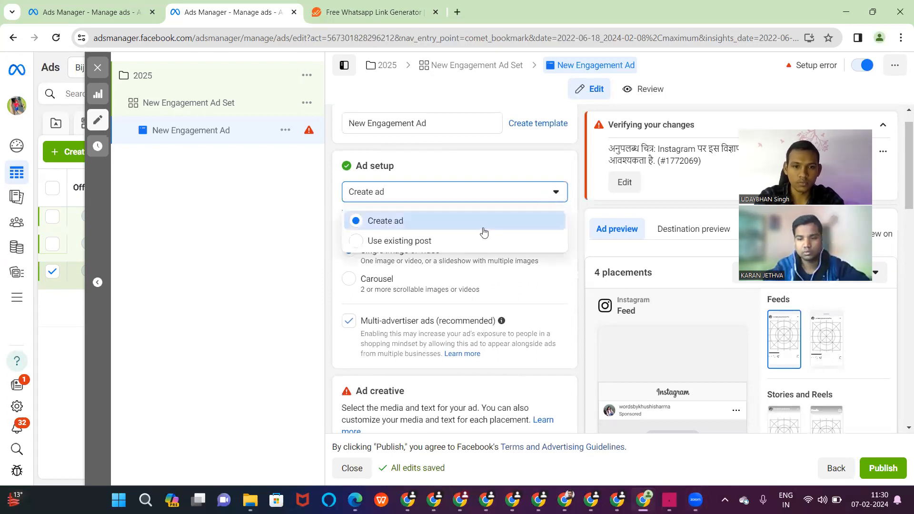
pyautogui.click(369, 240)
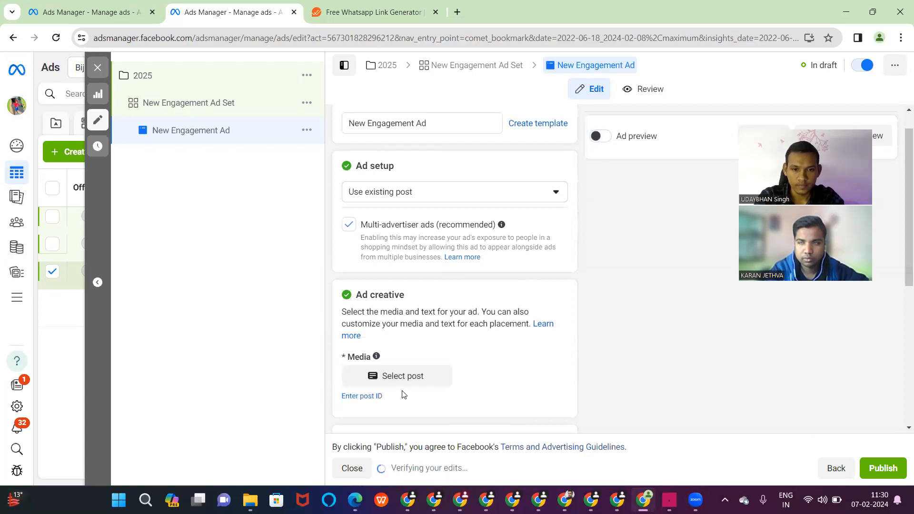
pyautogui.click(413, 380)
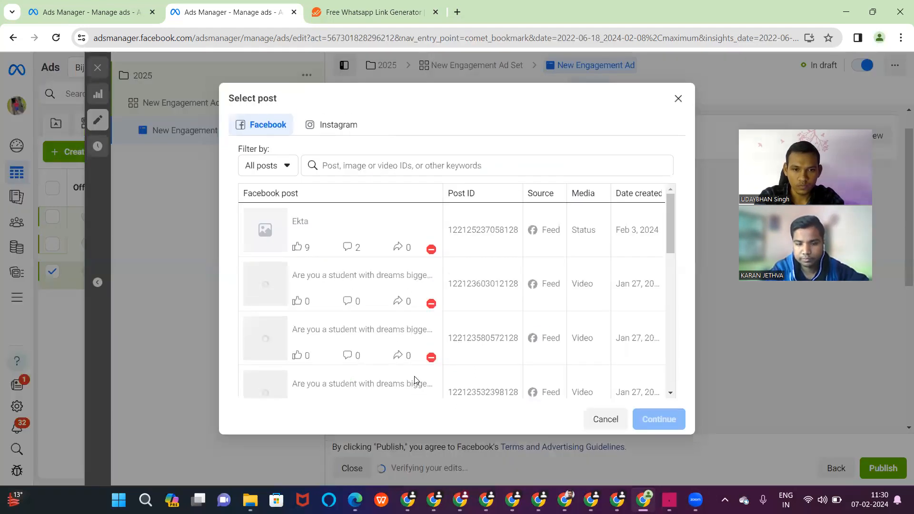
pyautogui.click(322, 128)
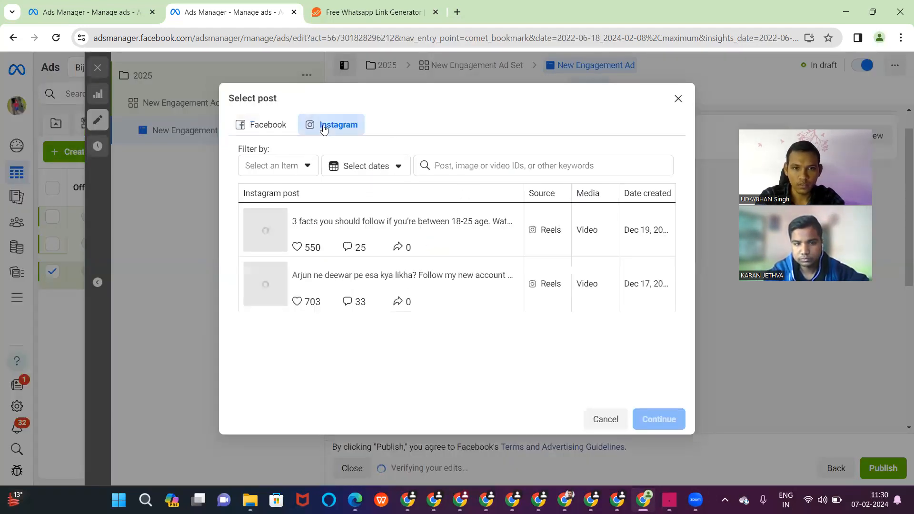
pyautogui.click(347, 236)
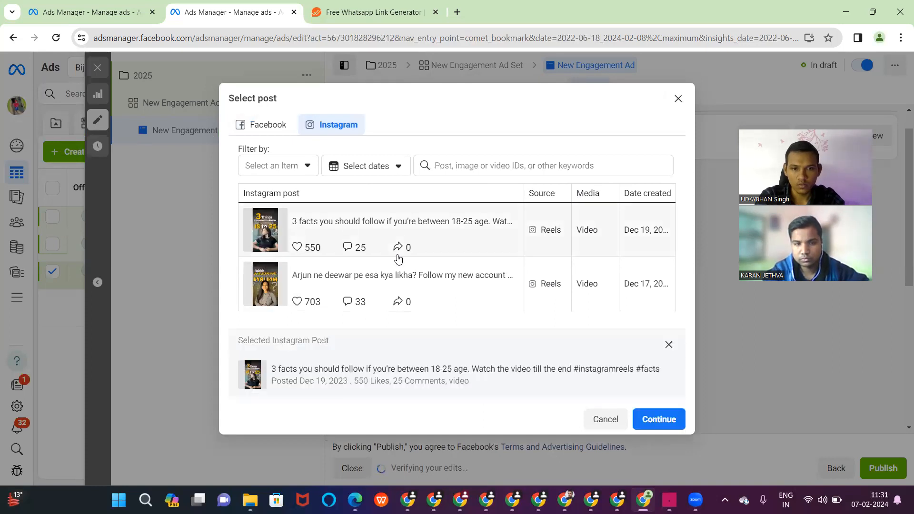
pyautogui.click(653, 420)
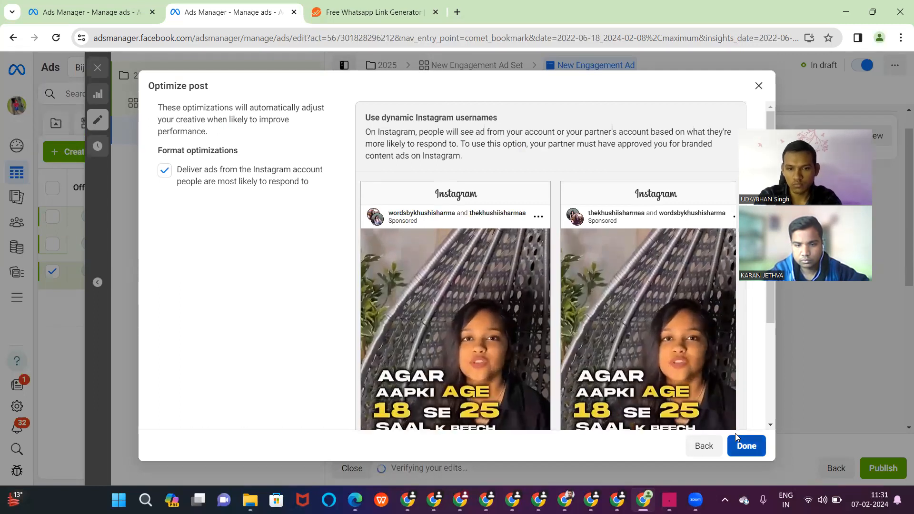
pyautogui.click(736, 434)
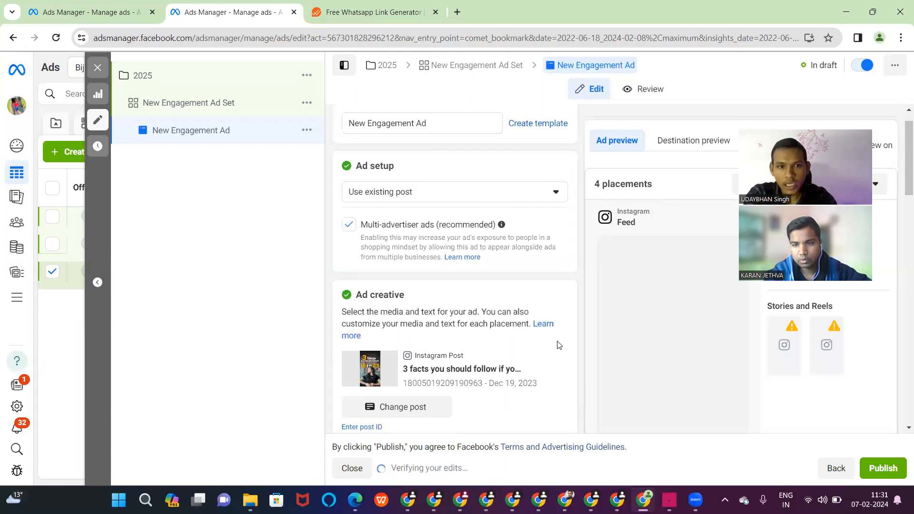
# - Turn off Multi-advertiser ads and close the ad editor
pyautogui.click(348, 232)
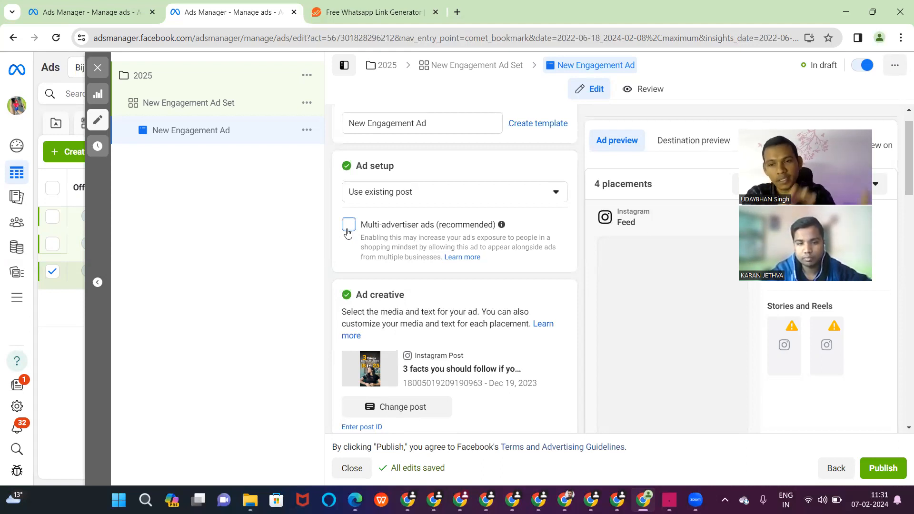
pyautogui.scroll(-10, 348, 232)
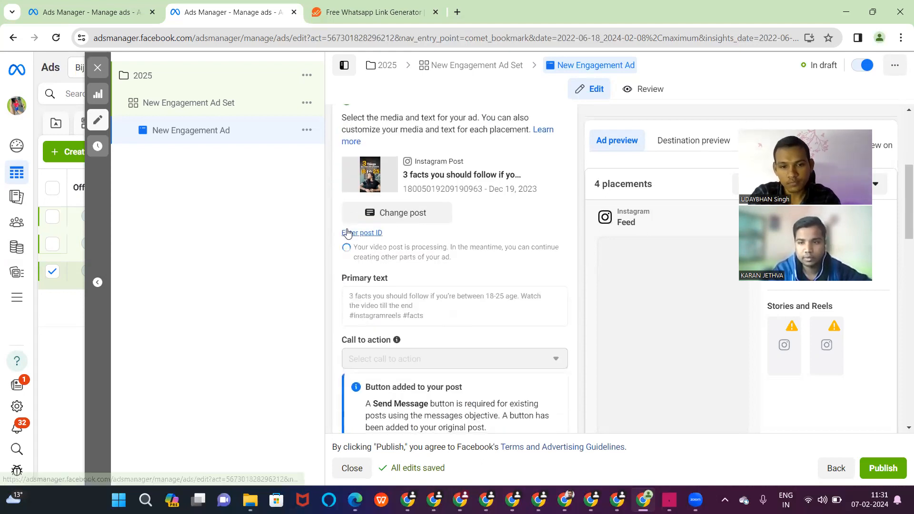
pyautogui.scroll(-4, 347, 232)
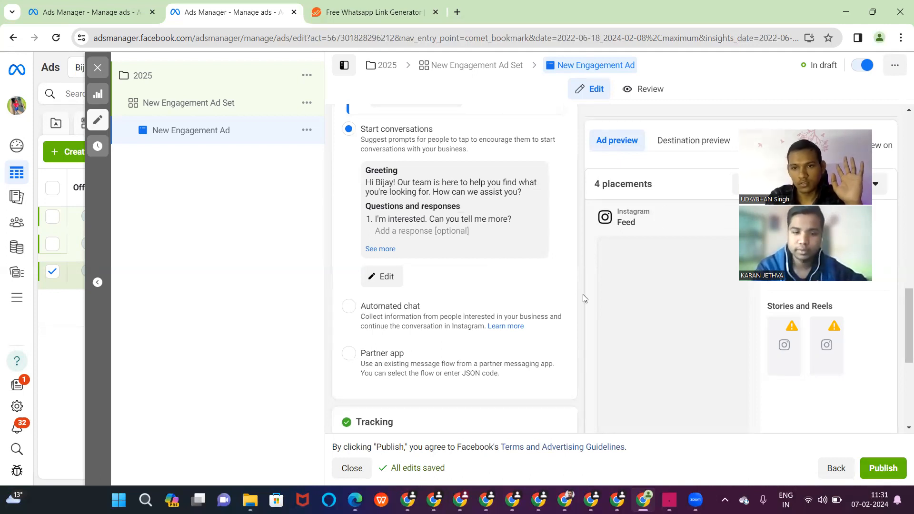
pyautogui.click(98, 69)
# - Leave the drafts unpublished and start a new campaign with the Leads objective
pyautogui.click(486, 269)
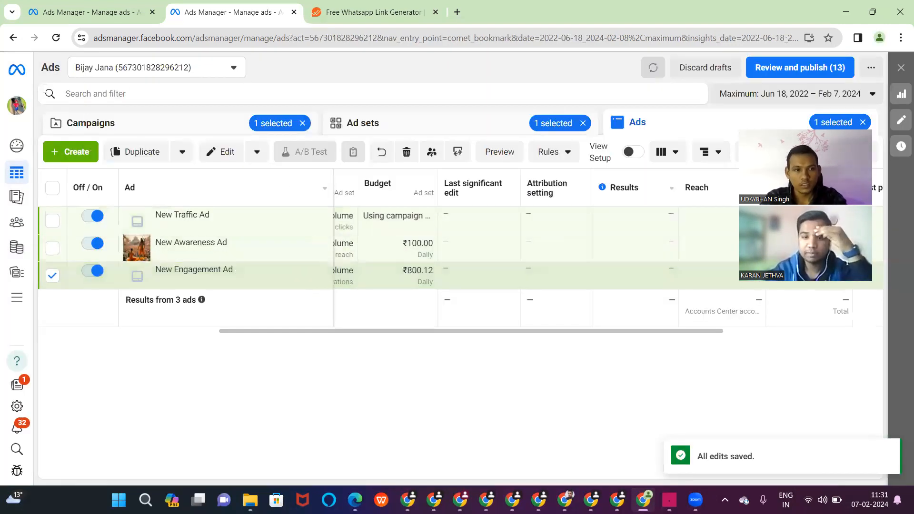
pyautogui.click(52, 124)
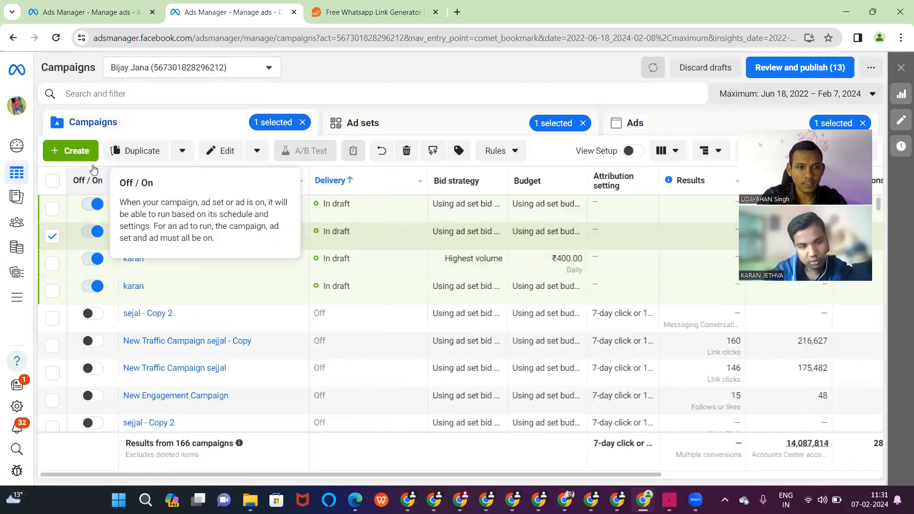
pyautogui.click(76, 151)
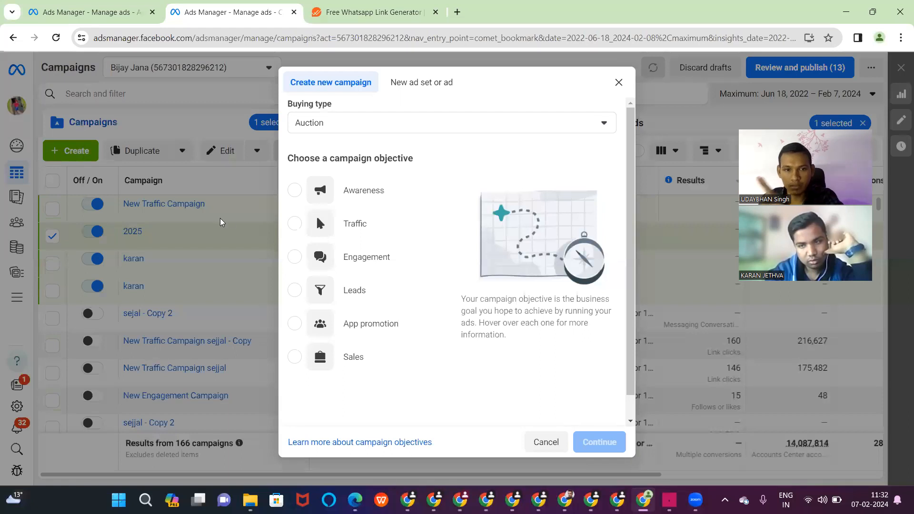
pyautogui.click(304, 291)
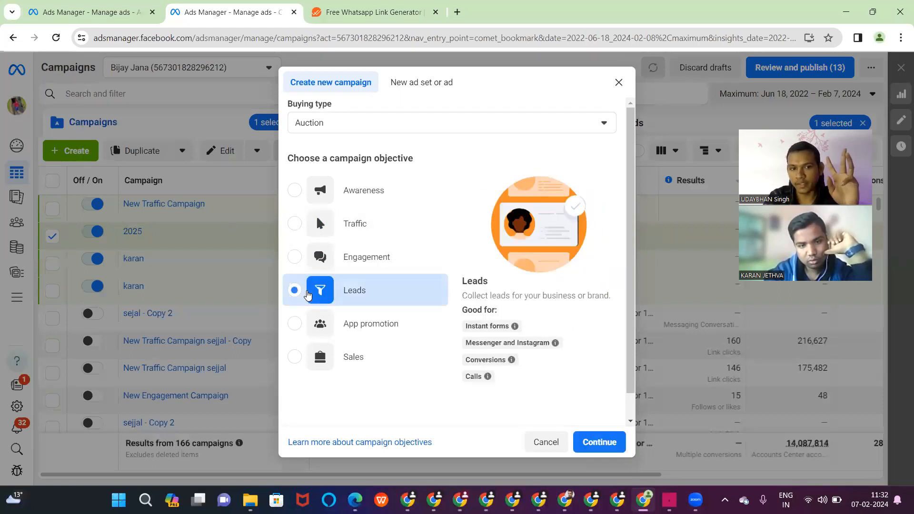
pyautogui.click(617, 441)
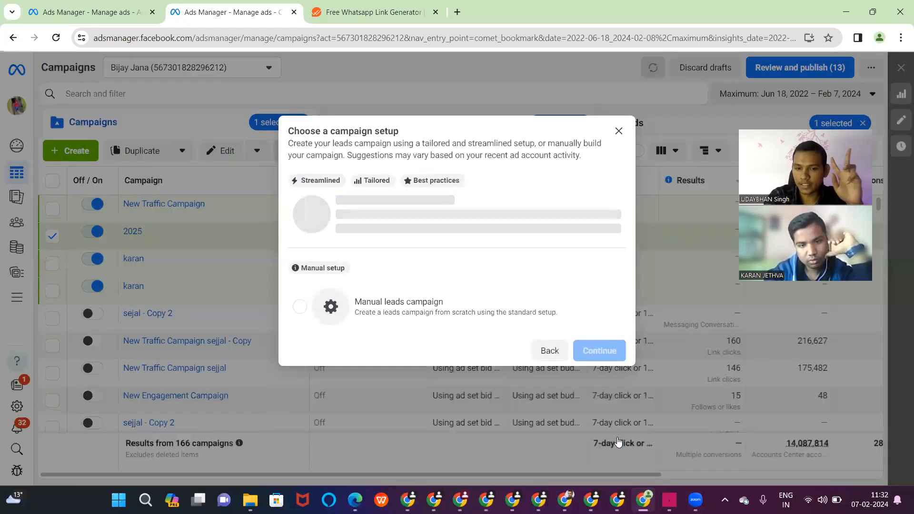
# - Choose the Manual leads campaign setup, review special ad categories, and go to the ad set
pyautogui.click(493, 333)
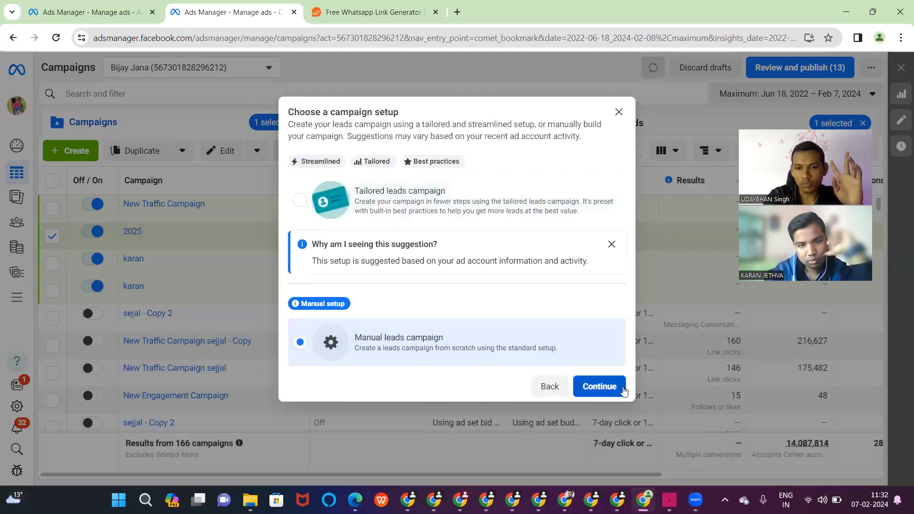
pyautogui.click(623, 386)
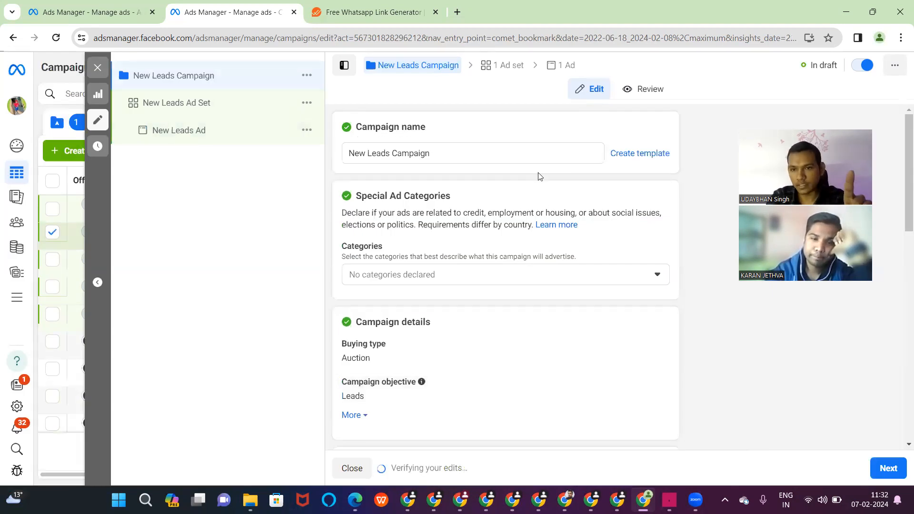
pyautogui.click(579, 271)
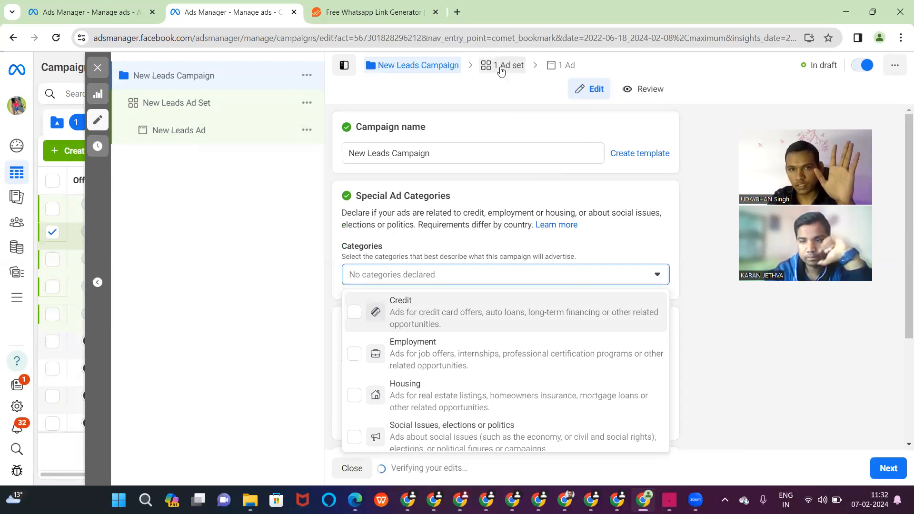
pyautogui.click(501, 69)
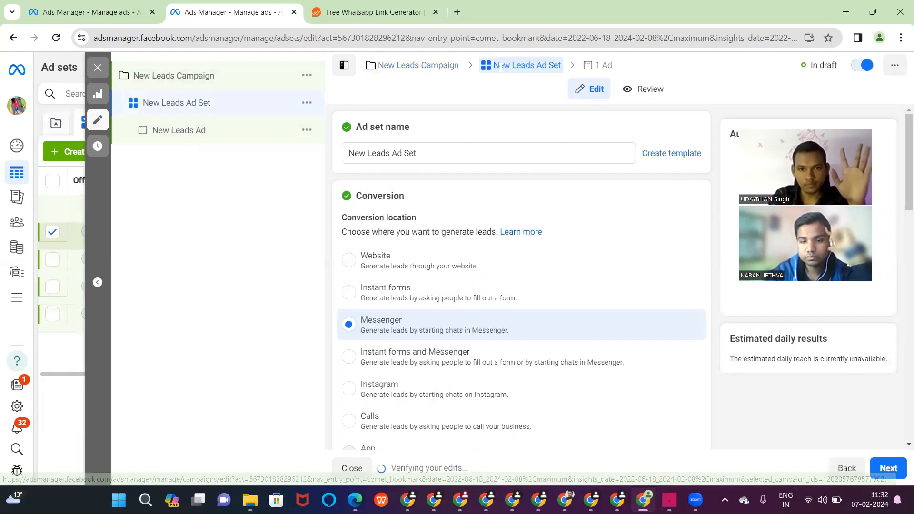
# - Set the ad set's conversion location to Instant forms
pyautogui.click(348, 294)
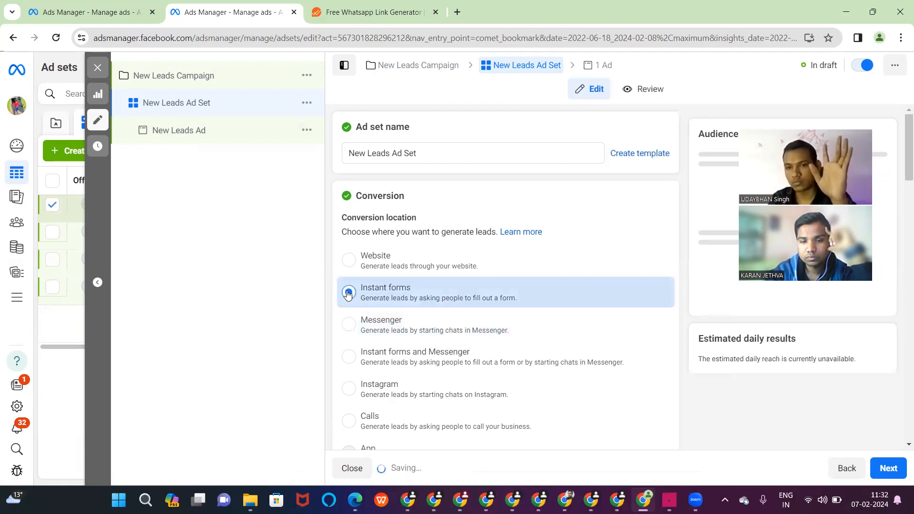
pyautogui.scroll(-9, 347, 294)
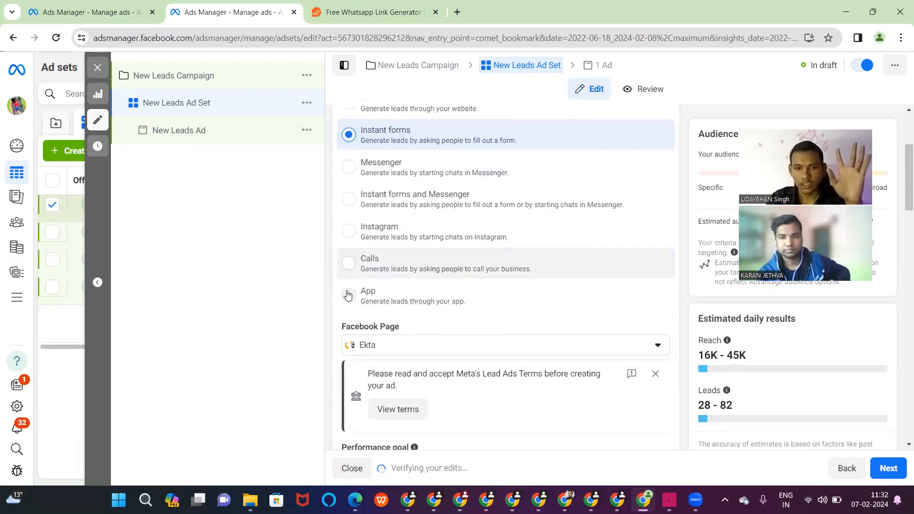
pyautogui.scroll(2, 347, 291)
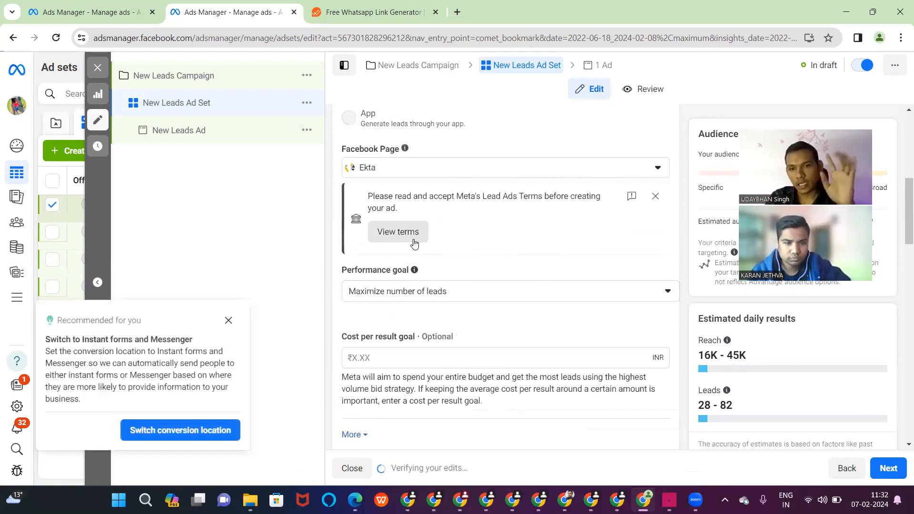
pyautogui.scroll(1, 414, 244)
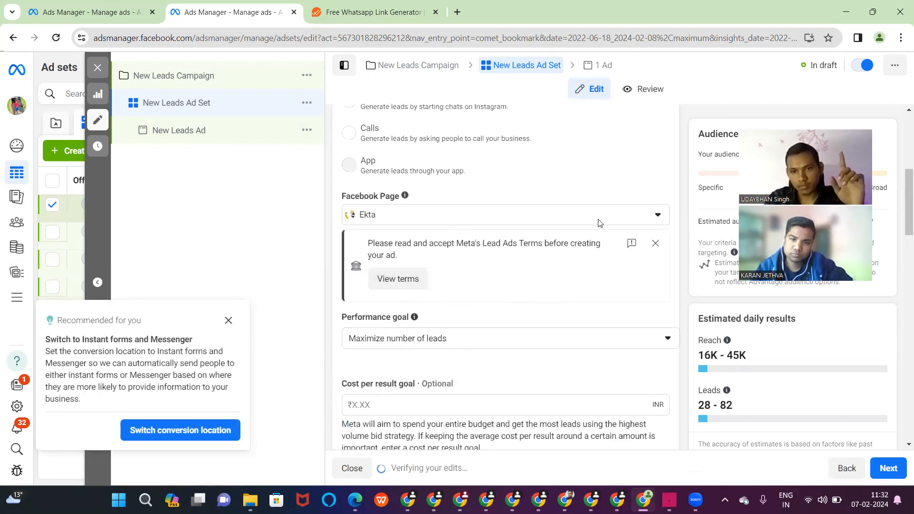
# - Pick a different Facebook Page and accept Meta's Lead Ads Terms for it
pyautogui.click(655, 215)
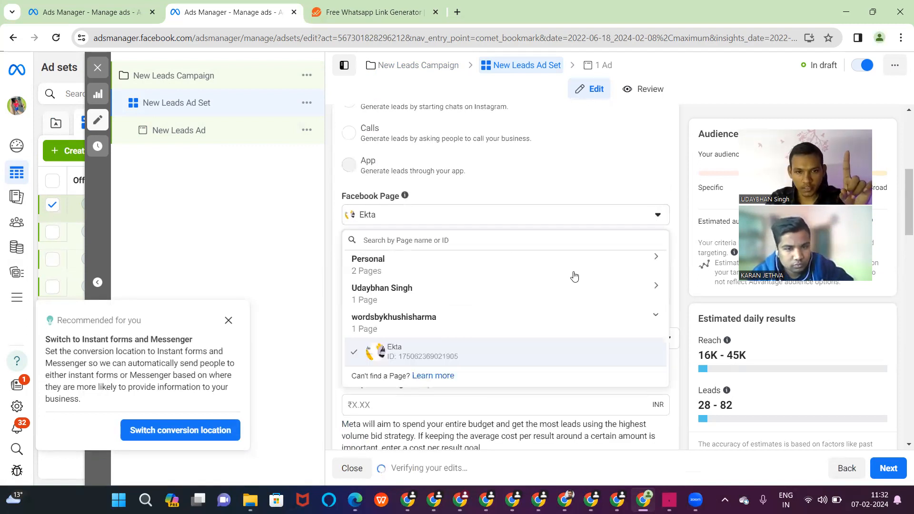
pyautogui.click(574, 274)
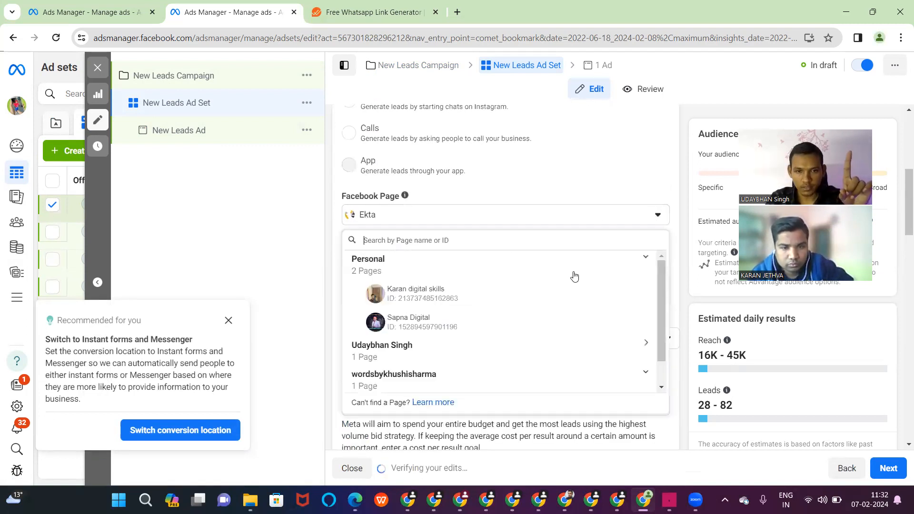
pyautogui.click(445, 298)
pyautogui.click(396, 280)
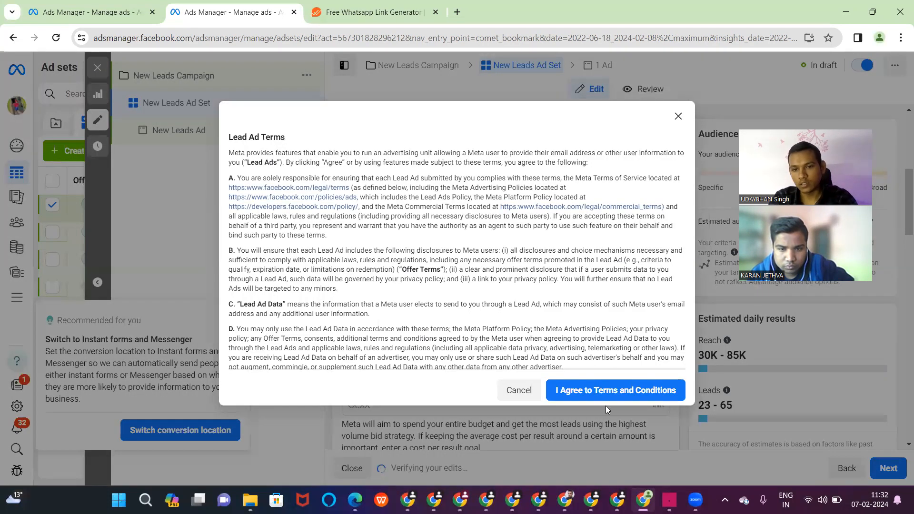
pyautogui.click(606, 394)
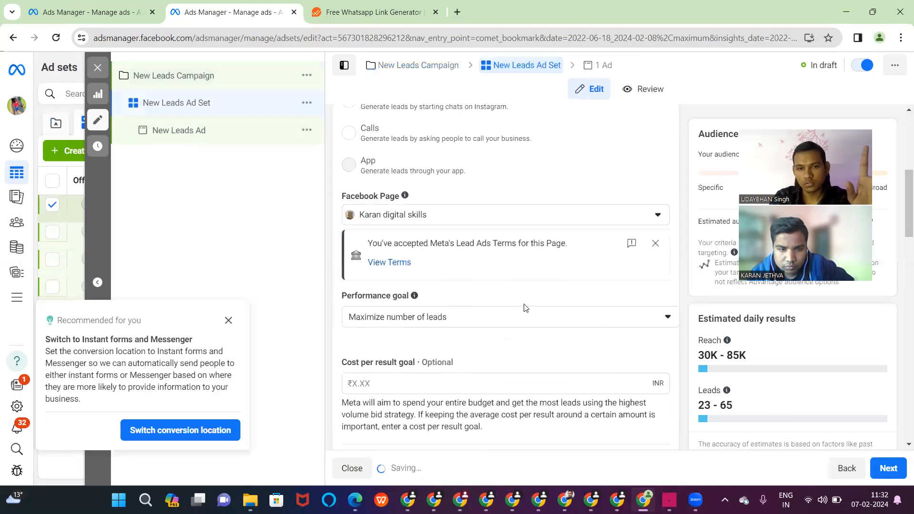
pyautogui.scroll(-10, 525, 308)
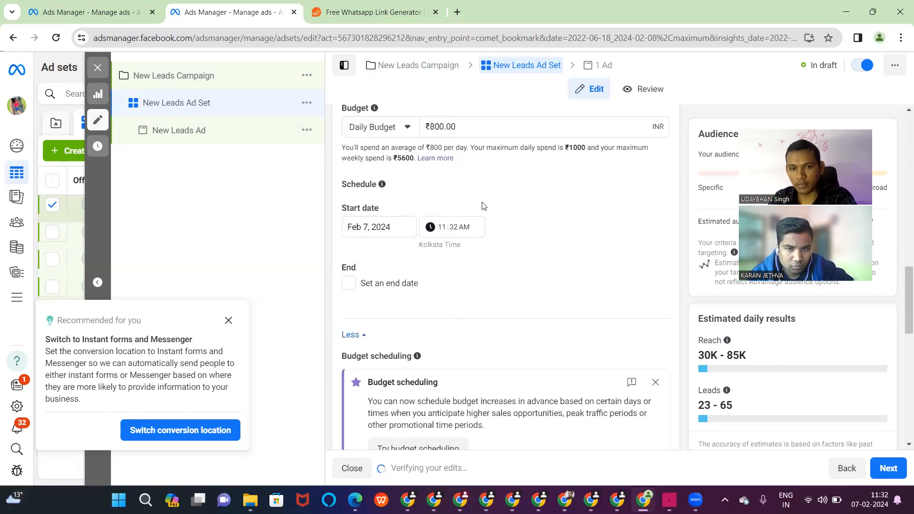
pyautogui.scroll(-3, 495, 279)
pyautogui.scroll(5, 494, 278)
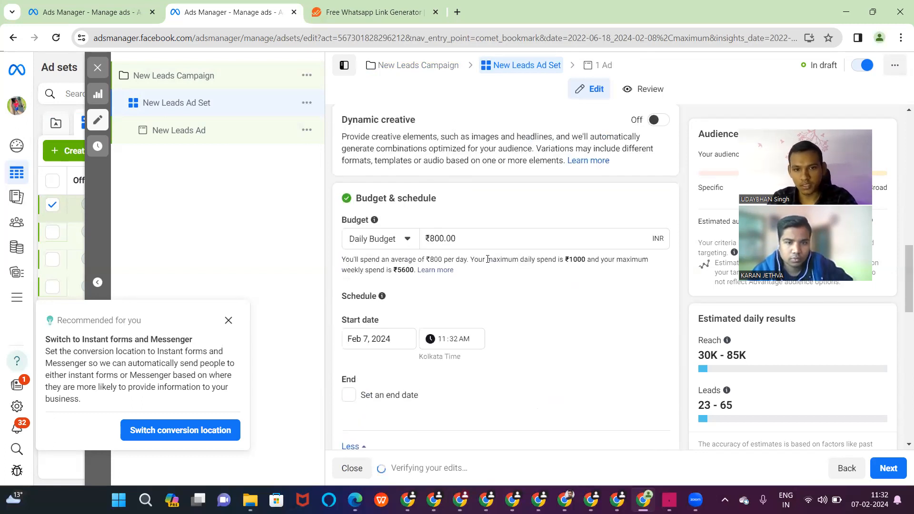
pyautogui.scroll(-7, 478, 252)
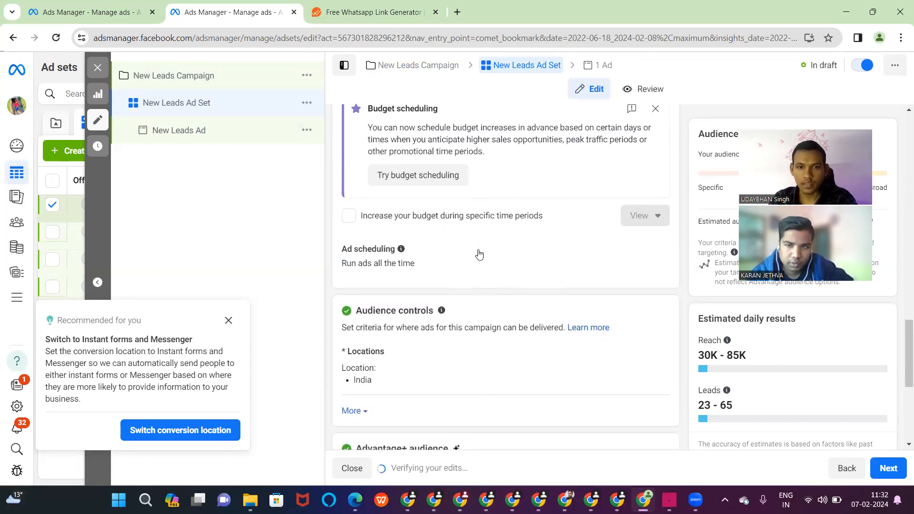
pyautogui.scroll(2, 478, 253)
pyautogui.scroll(-5, 478, 252)
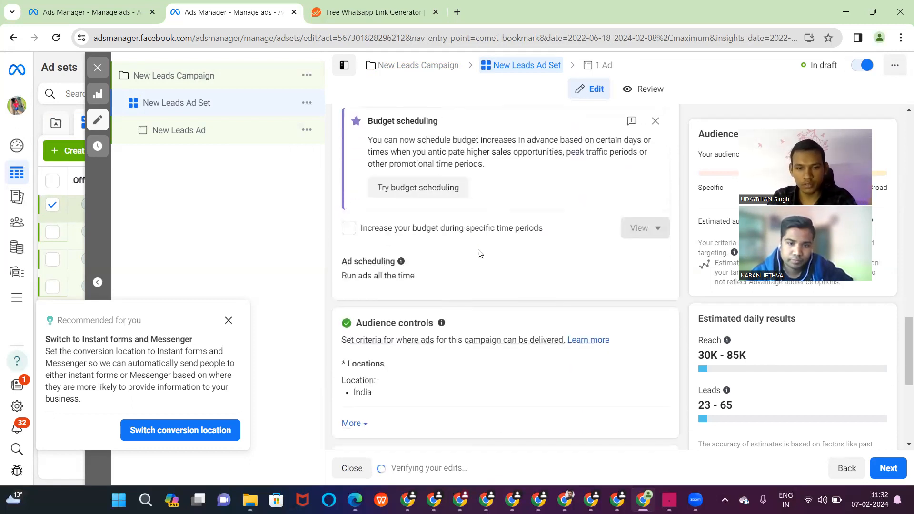
pyautogui.scroll(-2, 478, 253)
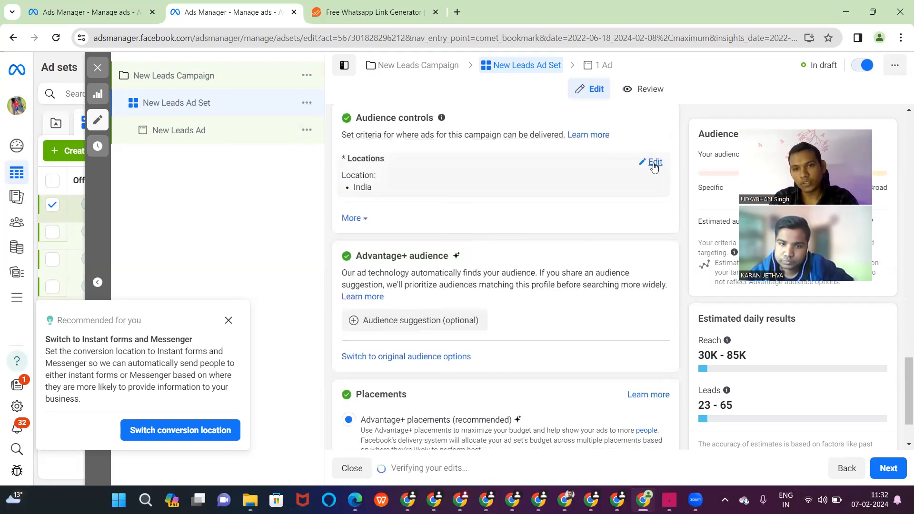
pyautogui.click(654, 163)
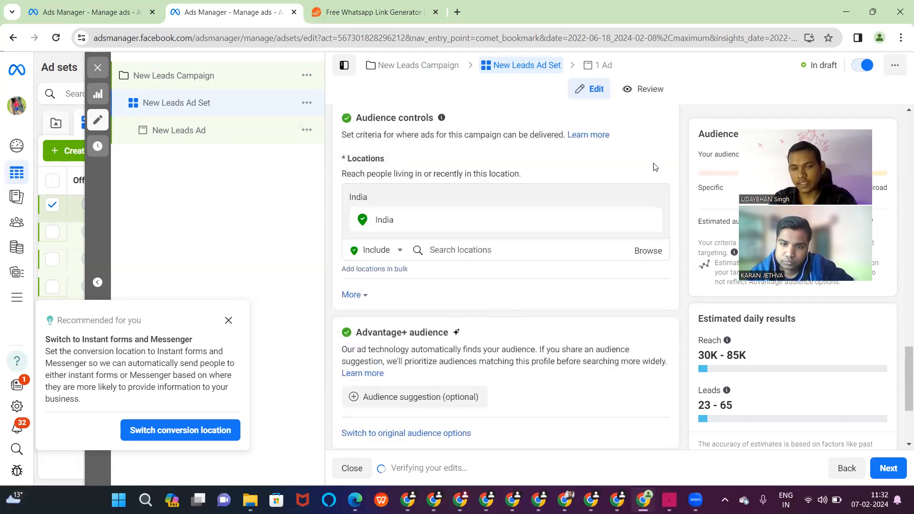
pyautogui.click(392, 251)
pyautogui.click(377, 284)
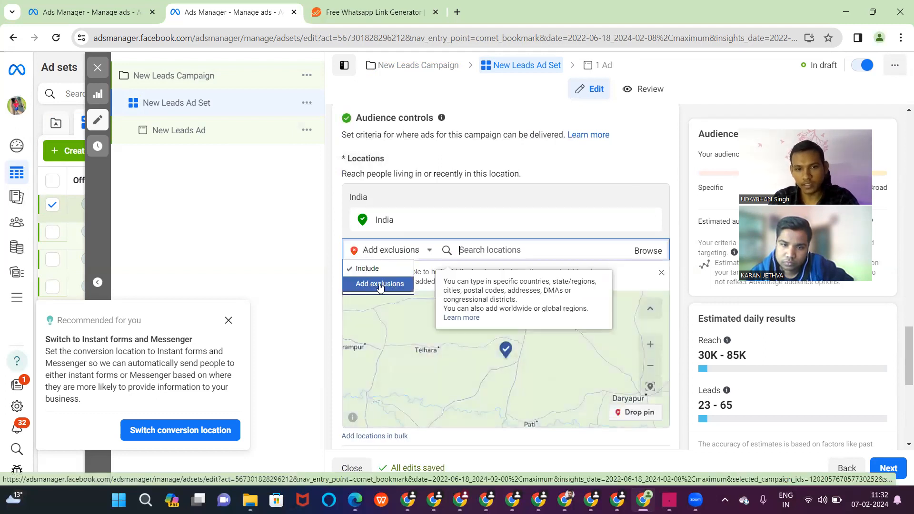
pyautogui.click(479, 252)
pyautogui.write('tam')
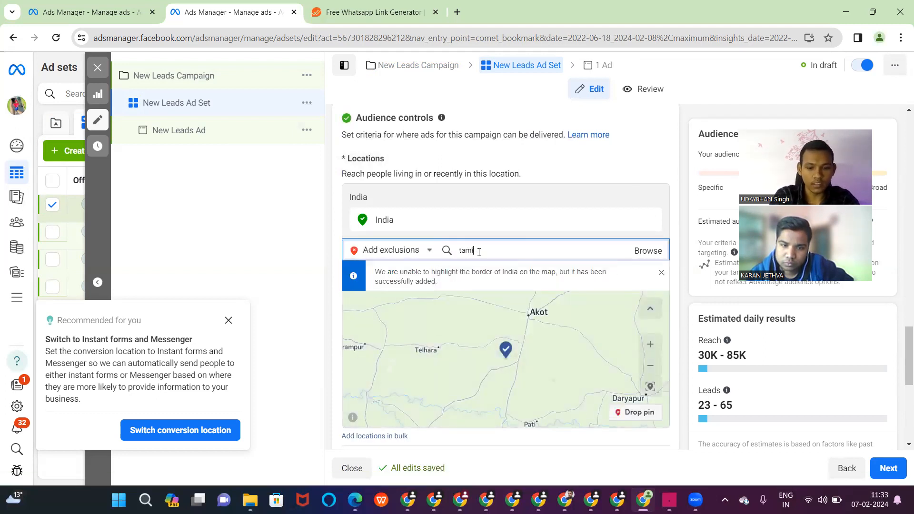
pyautogui.write('il')
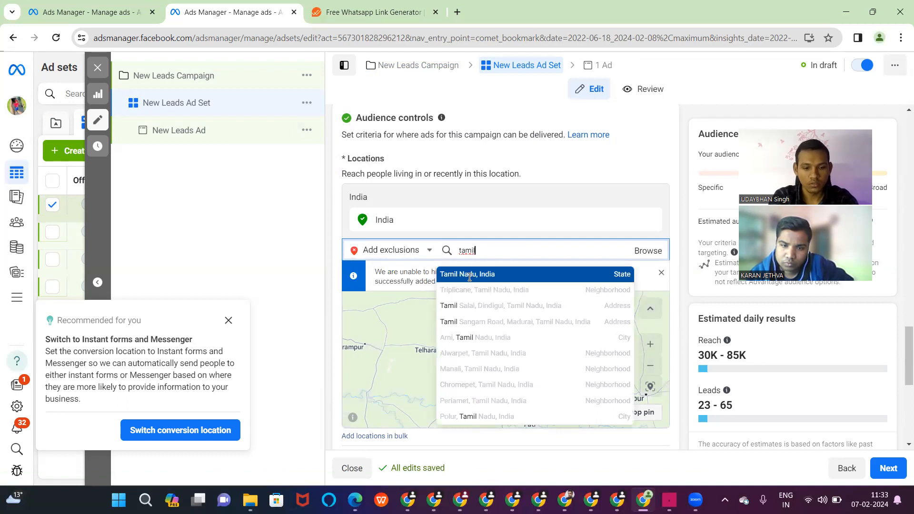
pyautogui.click(470, 275)
pyautogui.write('ker')
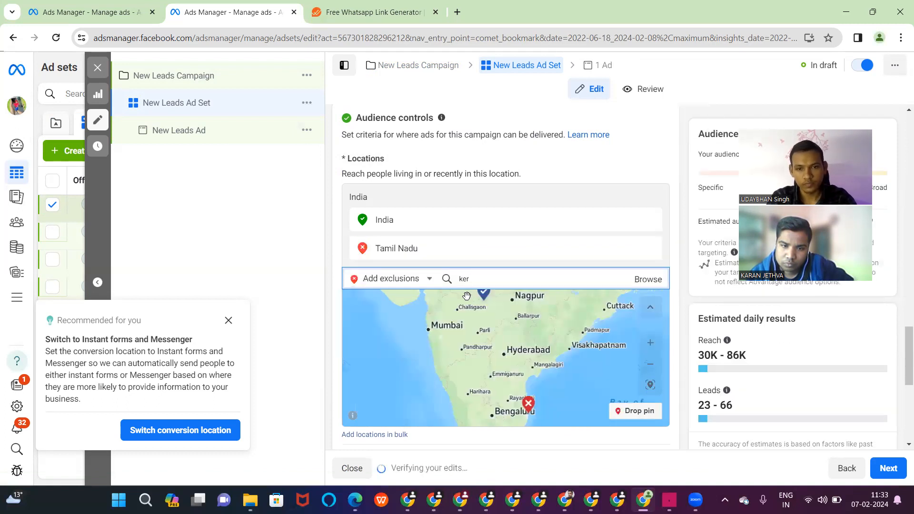
pyautogui.click(470, 306)
pyautogui.write('karna')
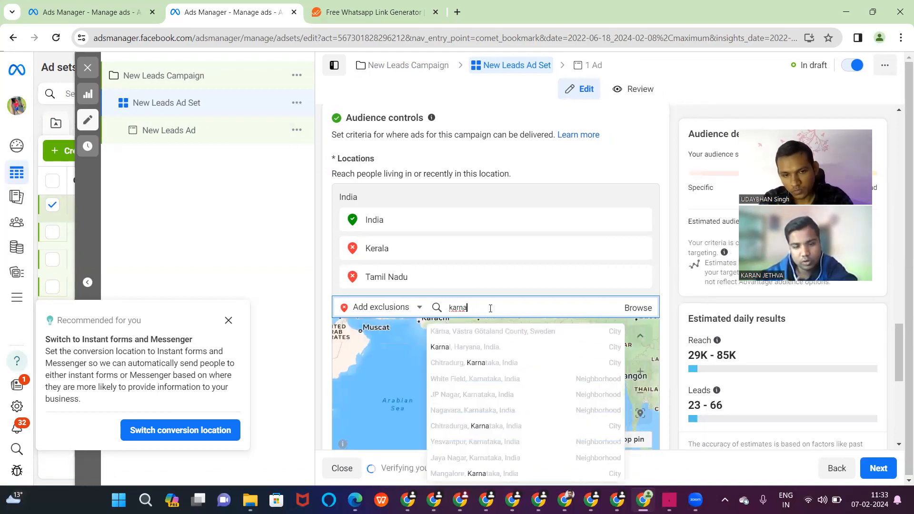
pyautogui.press('BackSpace')
pyautogui.press('BackSpace')
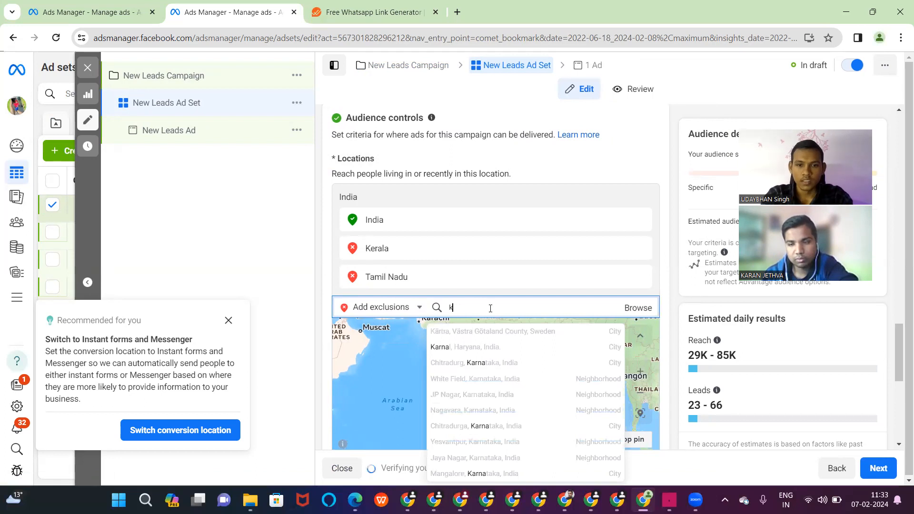
pyautogui.press('BackSpace')
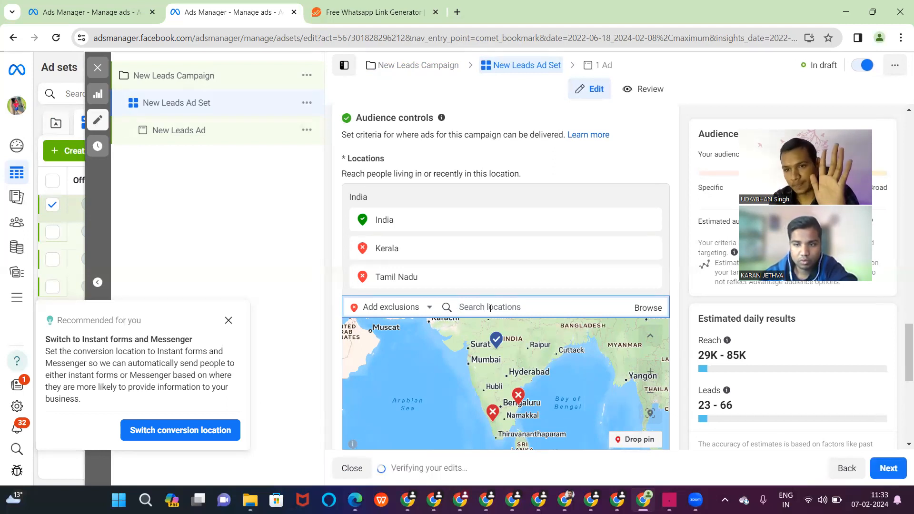
pyautogui.scroll(-3, 490, 308)
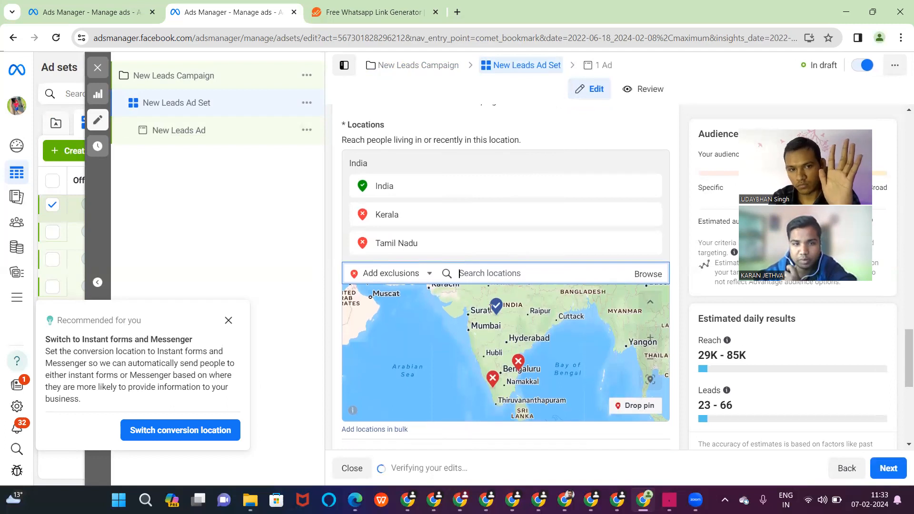
pyautogui.scroll(-5, 517, 395)
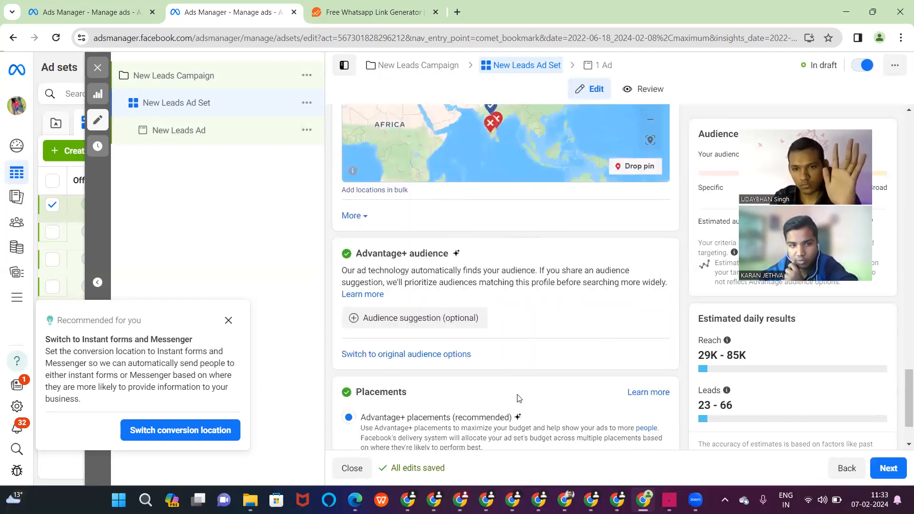
# - Switch back to the original audience options
pyautogui.click(449, 280)
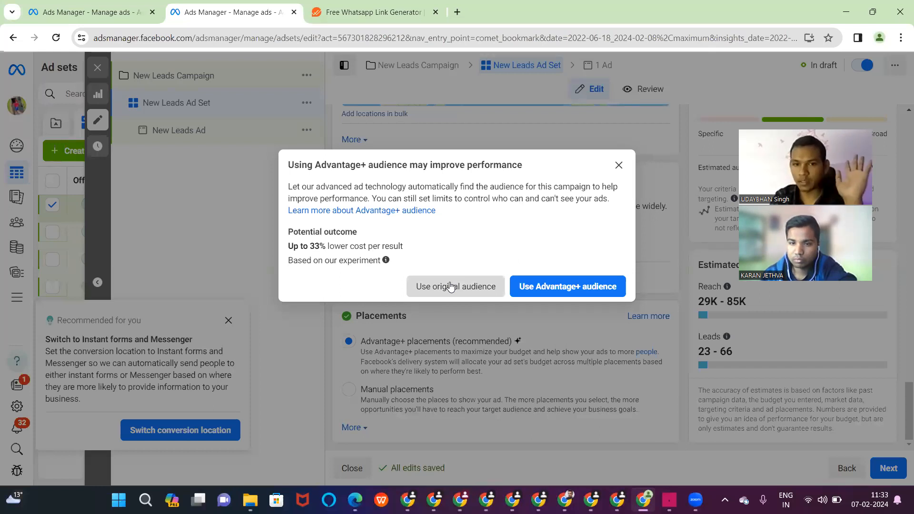
pyautogui.click(451, 286)
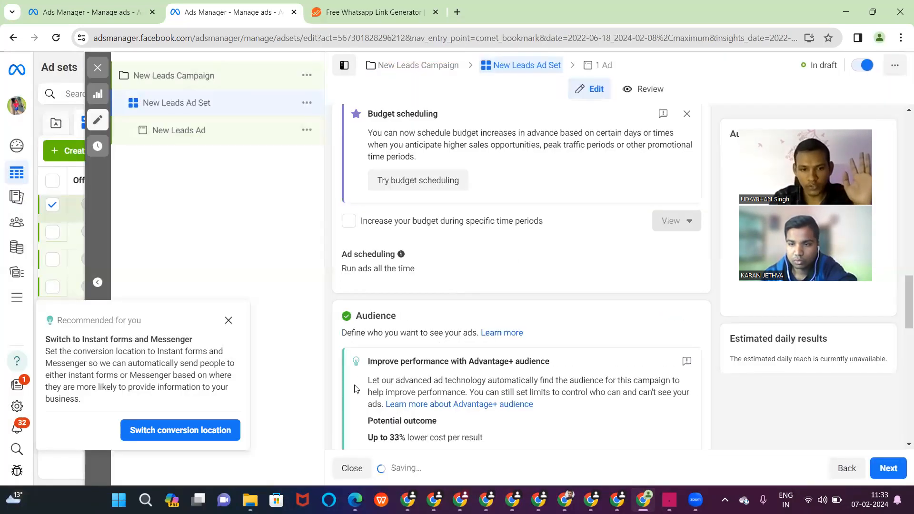
pyautogui.scroll(-4, 352, 394)
pyautogui.scroll(-5, 353, 394)
pyautogui.scroll(-5, 353, 394)
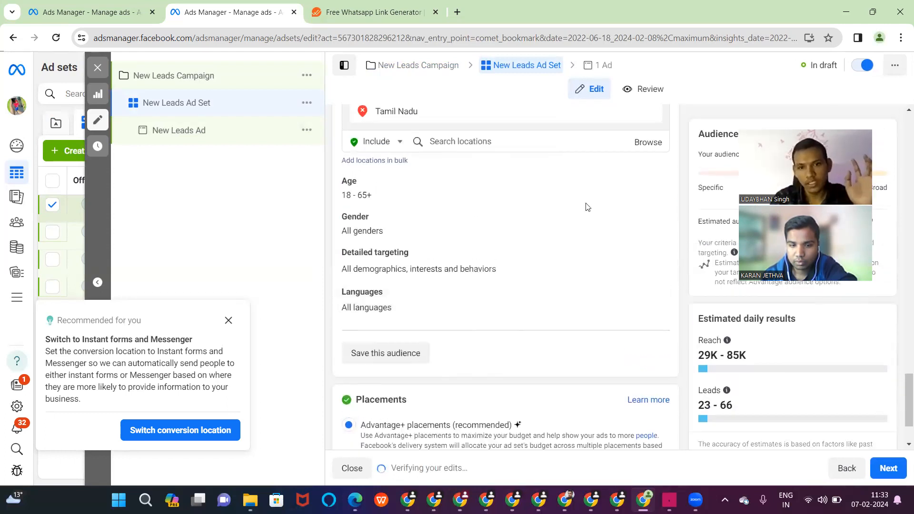
# - Set the audience's maximum age to 40
pyautogui.click(654, 182)
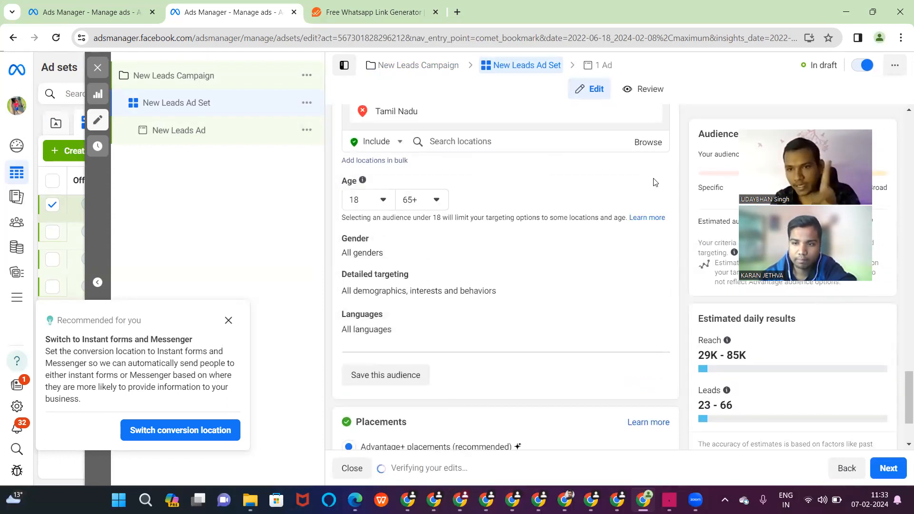
pyautogui.click(431, 199)
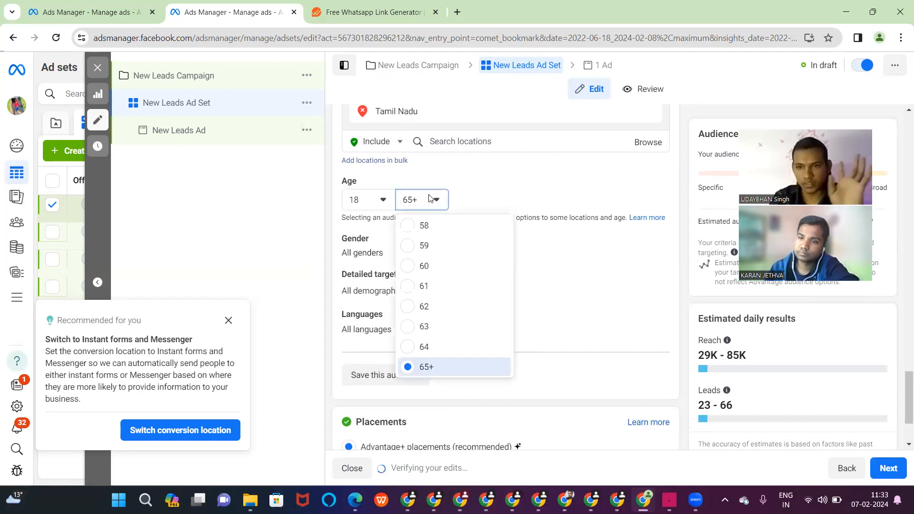
pyautogui.scroll(10, 449, 281)
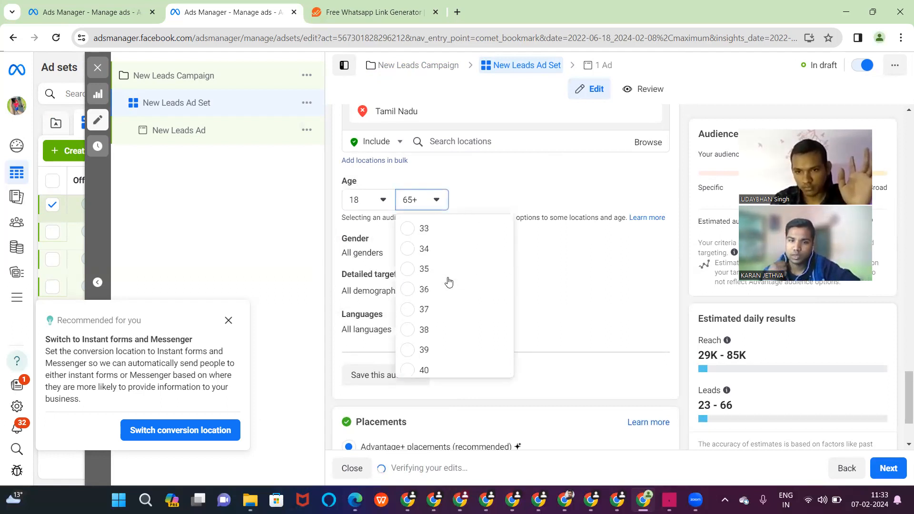
pyautogui.scroll(-2, 448, 282)
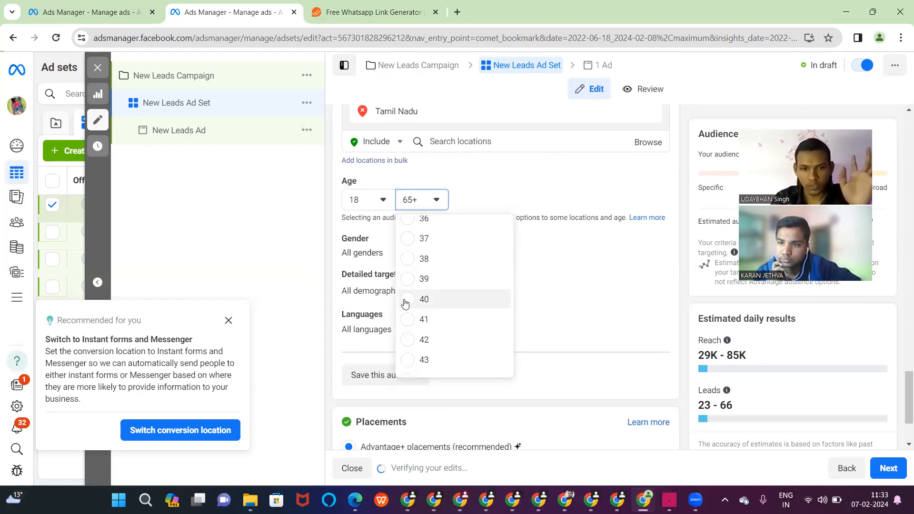
pyautogui.click(404, 299)
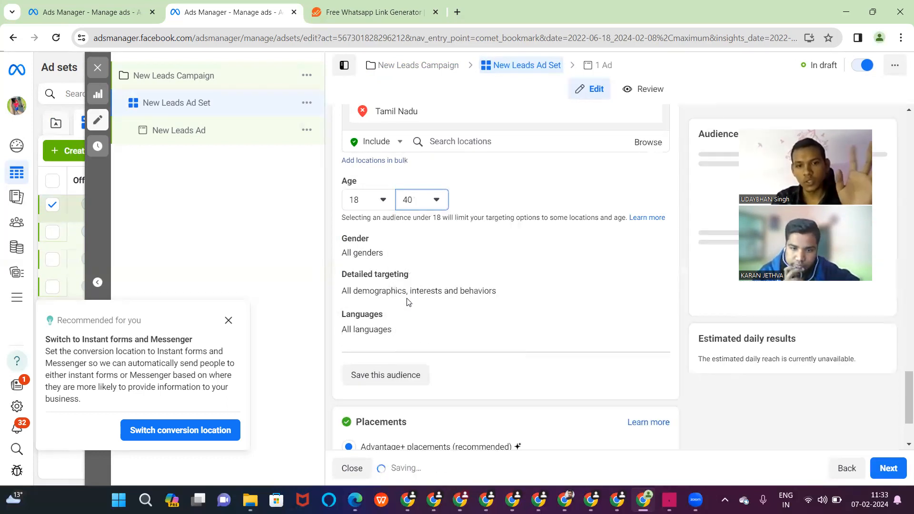
pyautogui.scroll(-2, 481, 383)
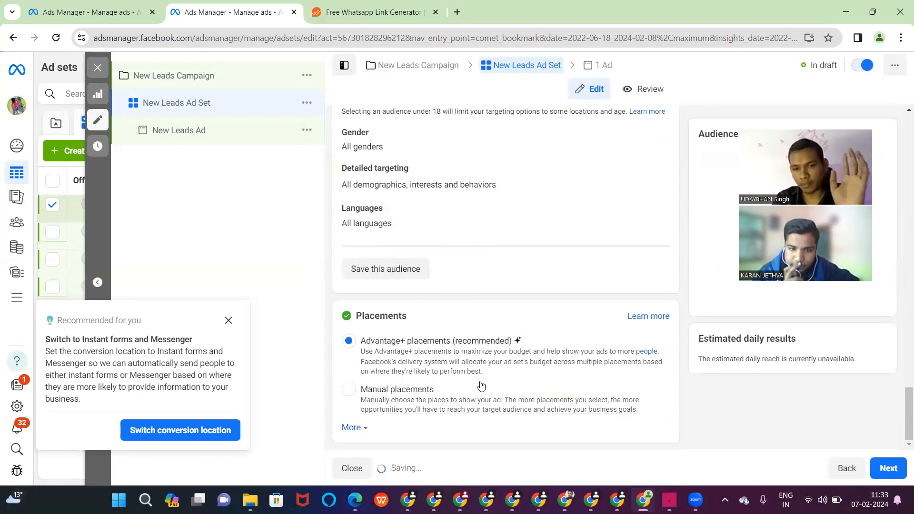
# - Use Manual placements, excluding Audience Network and Facebook so only Instagram remains
pyautogui.click(349, 389)
pyautogui.scroll(-4, 352, 381)
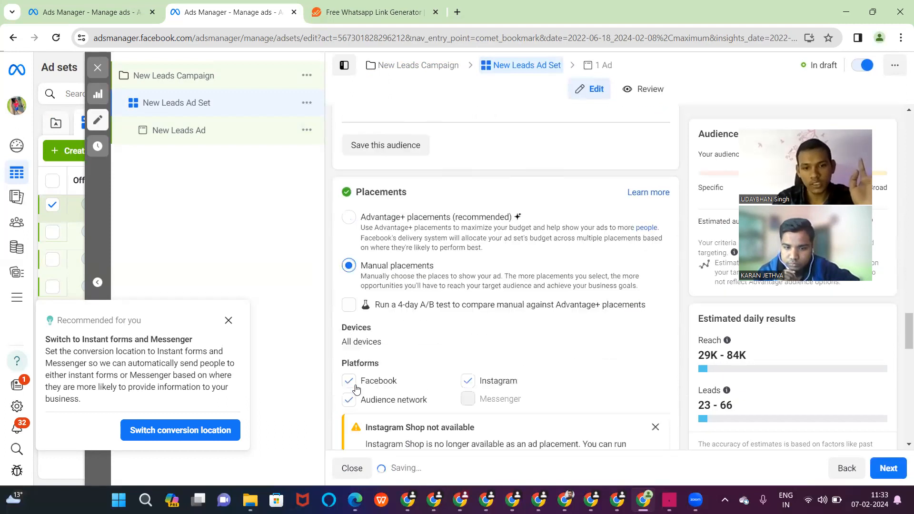
pyautogui.click(349, 316)
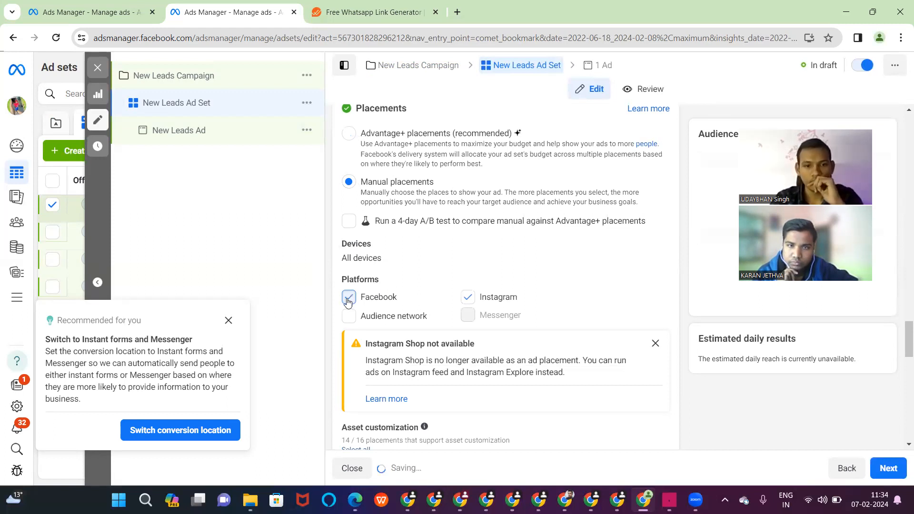
pyautogui.rightClick(358, 310)
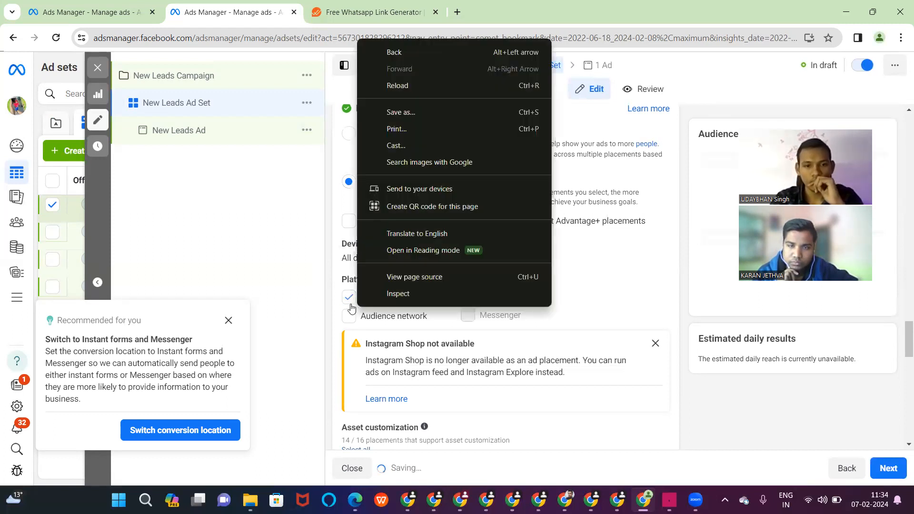
pyautogui.rightClick(350, 304)
pyautogui.click(350, 303)
pyautogui.click(349, 297)
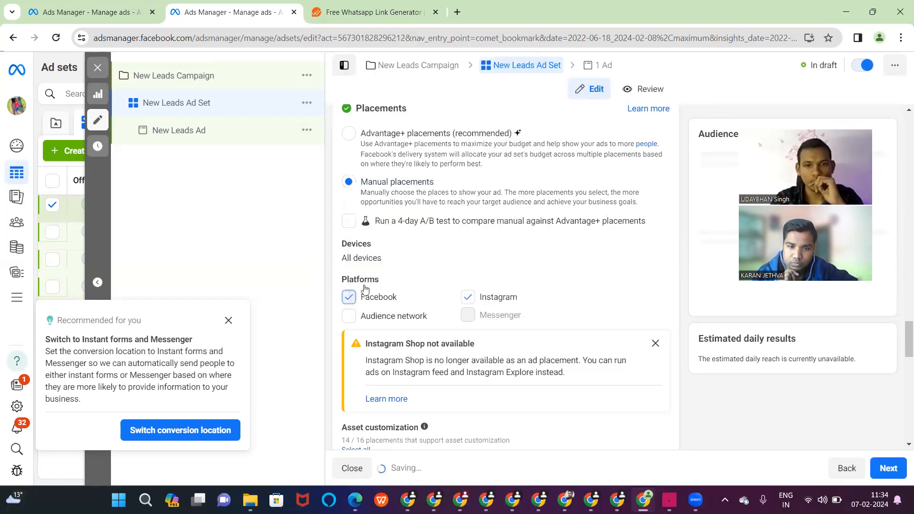
pyautogui.click(601, 67)
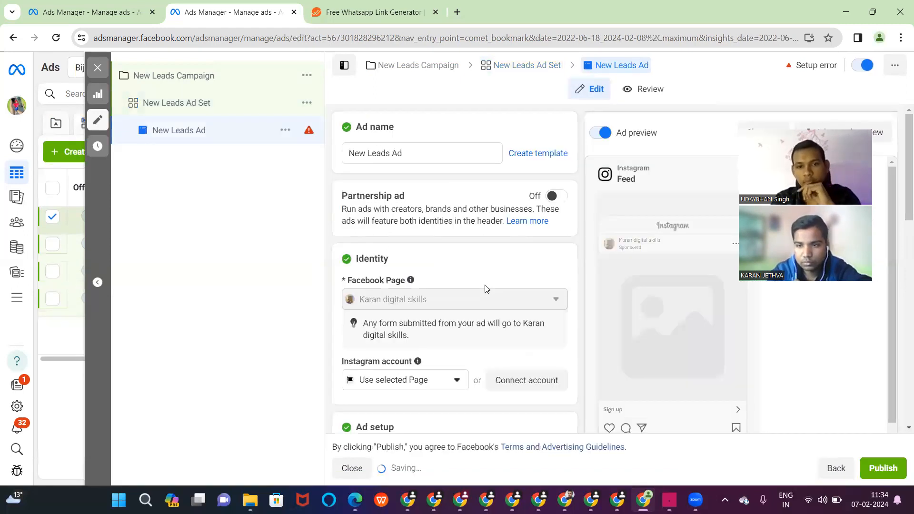
# - Start creating a new instant form under the New Leads Ad's Destination section
pyautogui.scroll(-8, 486, 288)
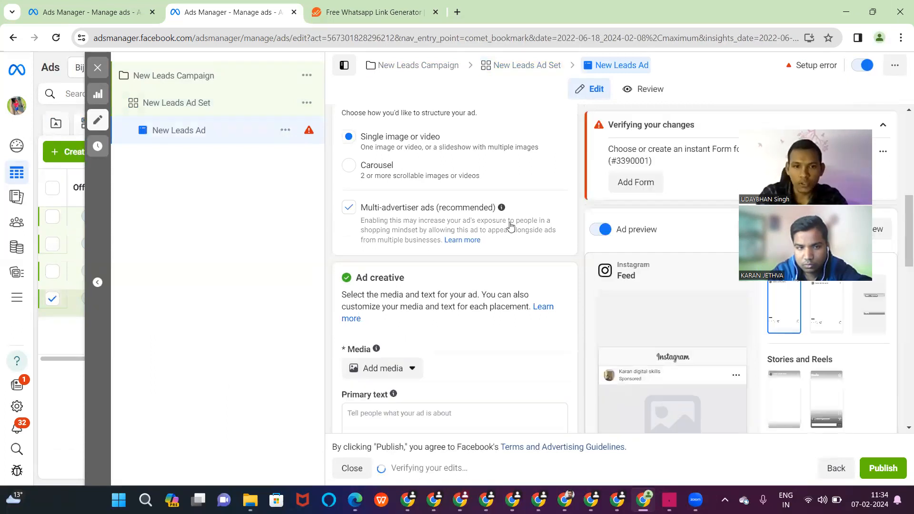
pyautogui.scroll(-4, 410, 261)
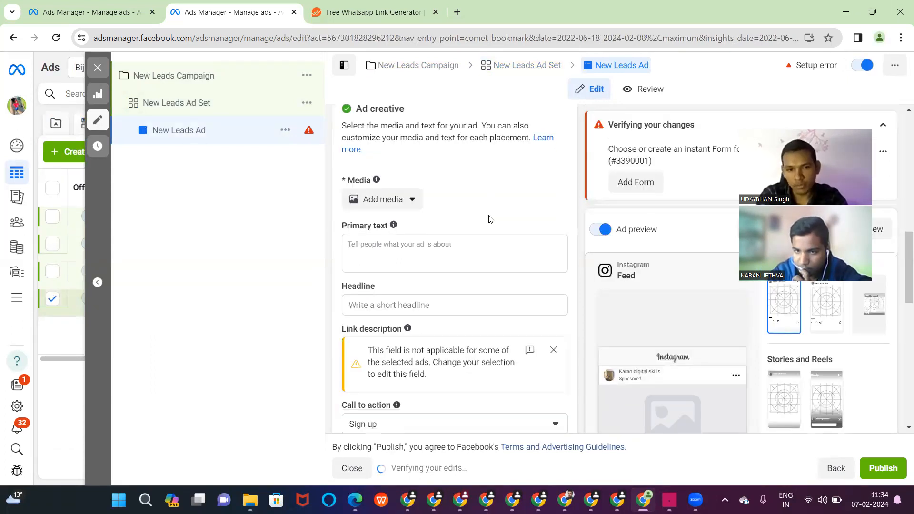
pyautogui.scroll(-5, 490, 219)
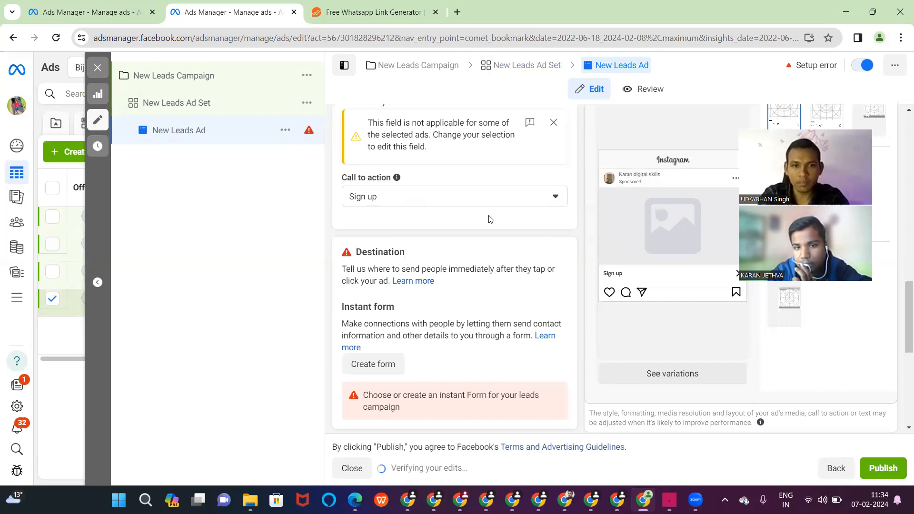
pyautogui.scroll(-6, 490, 219)
pyautogui.scroll(2, 385, 210)
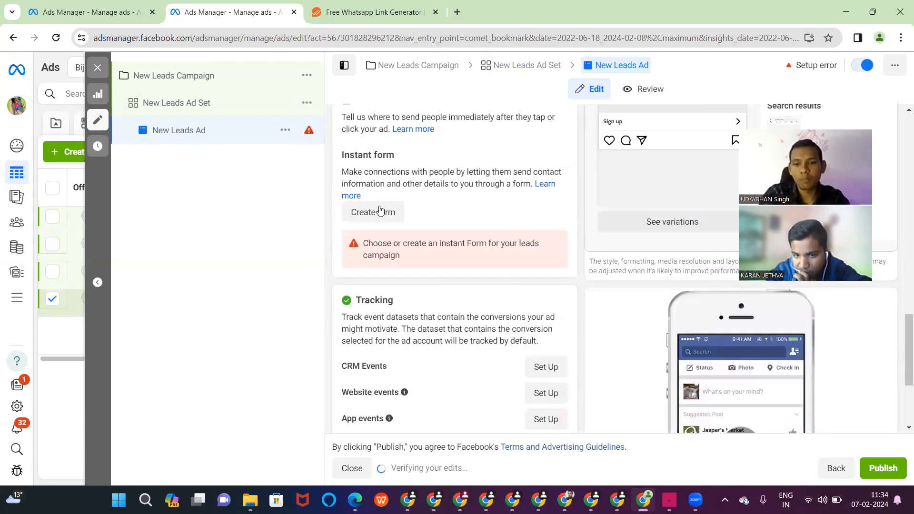
pyautogui.click(380, 210)
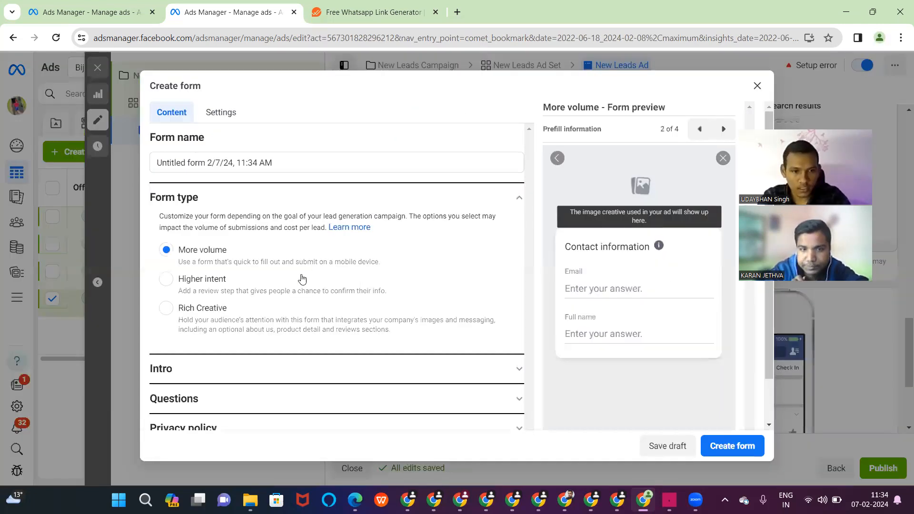
# - Use the uploaded 1076x571 megaphone image as the form intro's background
pyautogui.scroll(-1, 302, 278)
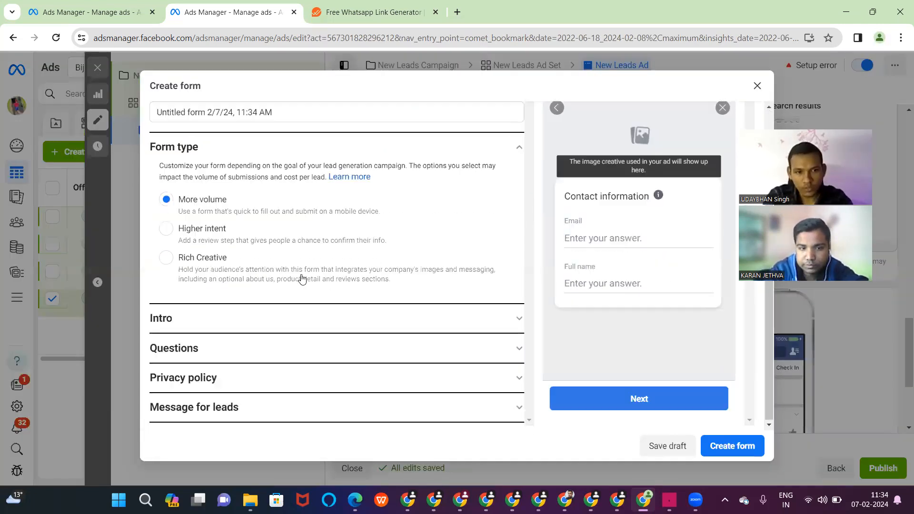
pyautogui.click(515, 316)
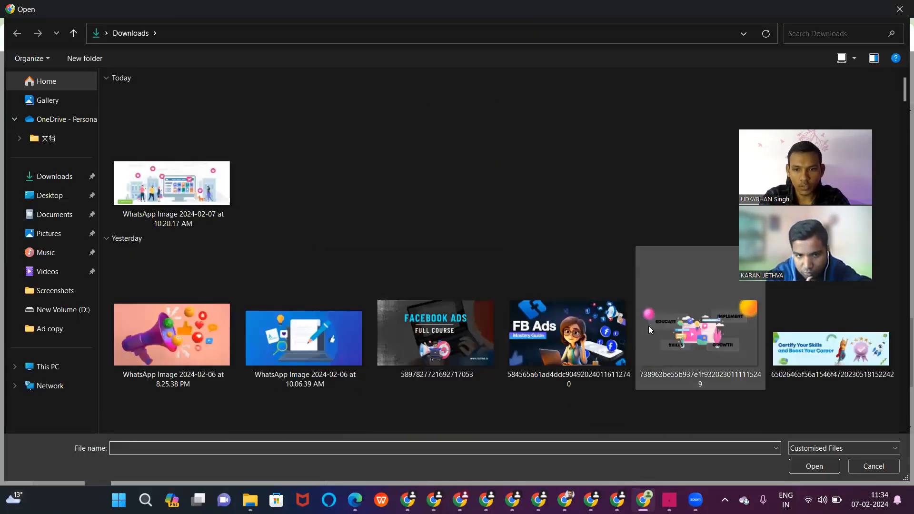
pyautogui.doubleClick(187, 316)
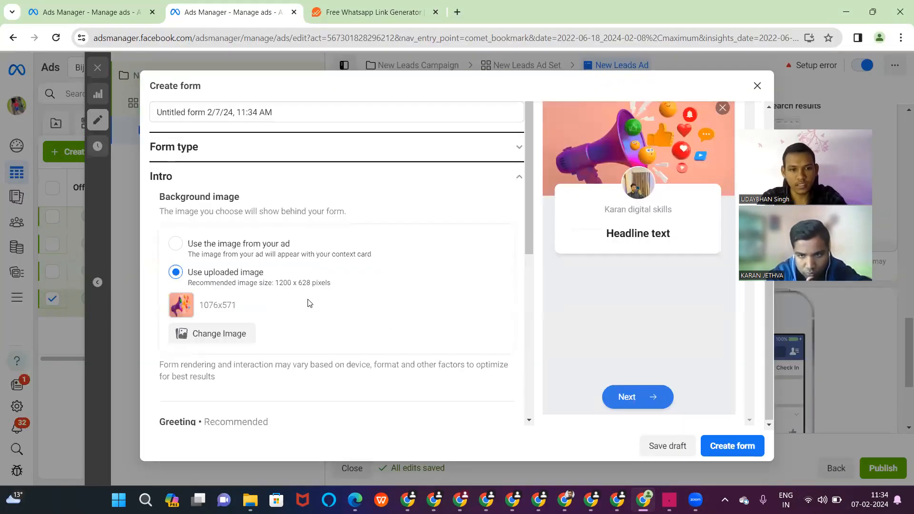
pyautogui.scroll(-4, 308, 303)
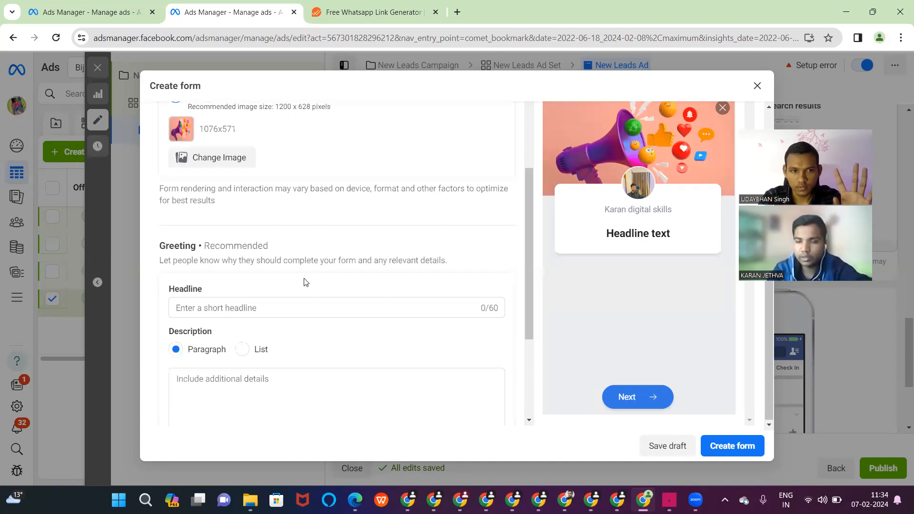
# - Write 'Only 18+' as the form greeting's headline
pyautogui.scroll(-2, 290, 262)
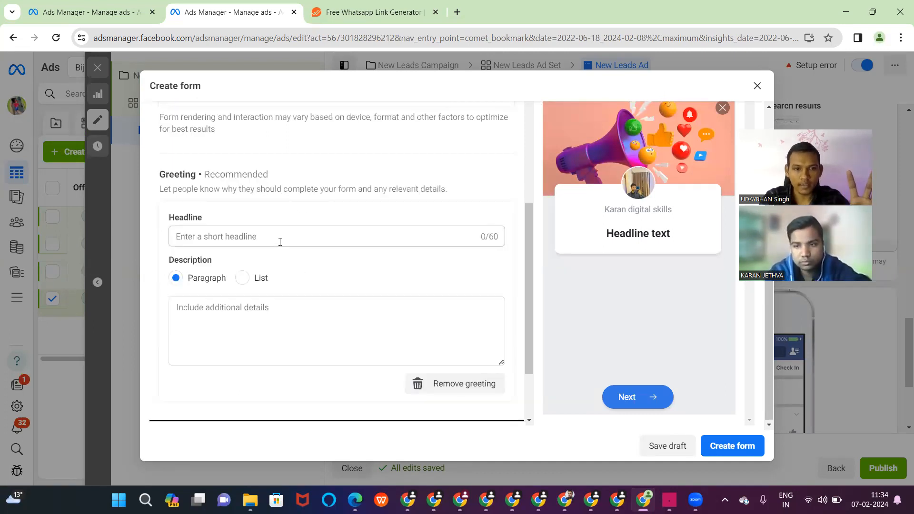
pyautogui.click(280, 242)
pyautogui.write('O')
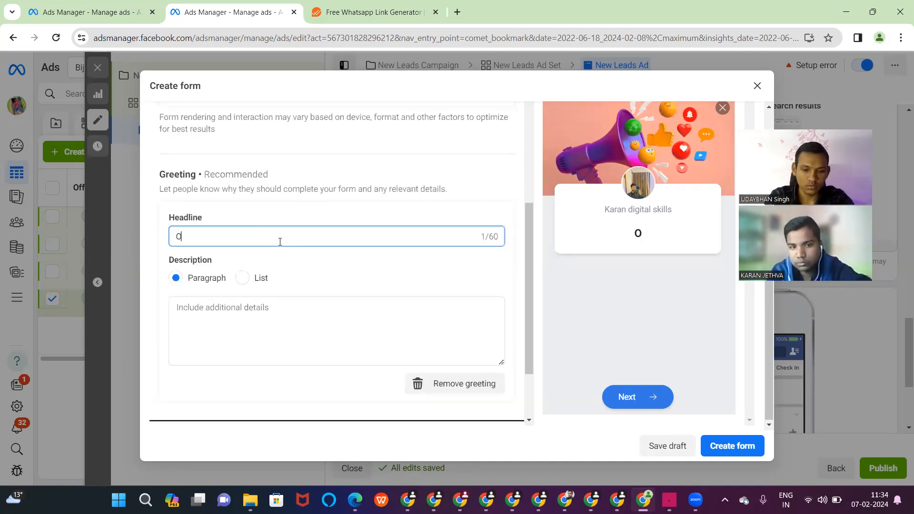
pyautogui.write('nly ')
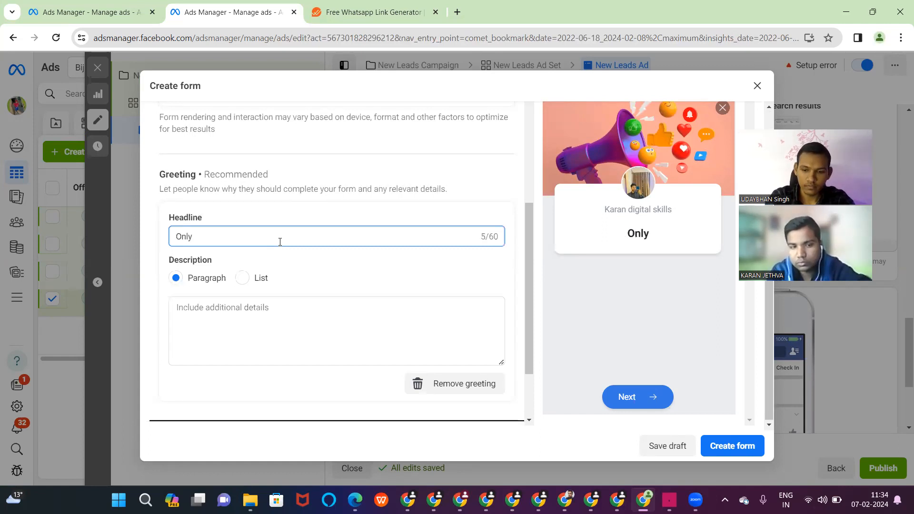
pyautogui.write('8')
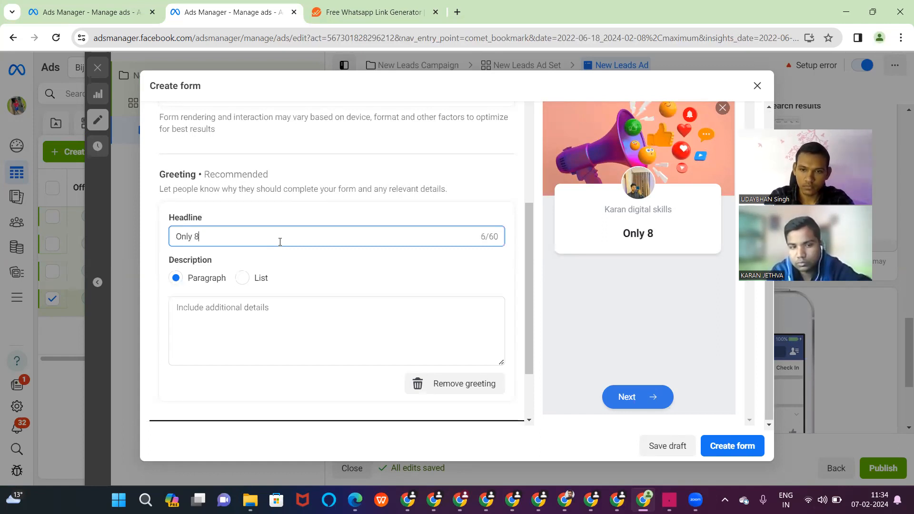
pyautogui.press('BackSpace')
pyautogui.write('18')
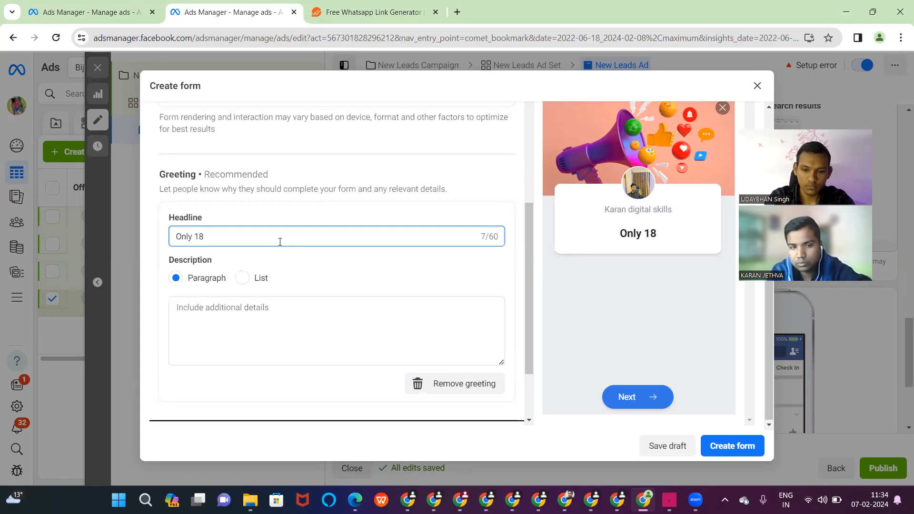
pyautogui.write('+')
# - Add the greeting description 'Fill The Form' and expand the Questions section
pyautogui.click(237, 315)
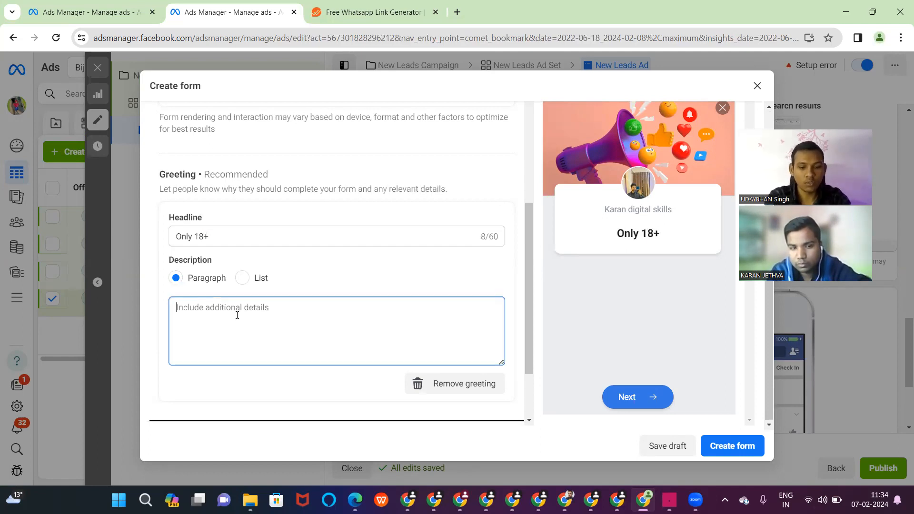
pyautogui.write('Fill The Form')
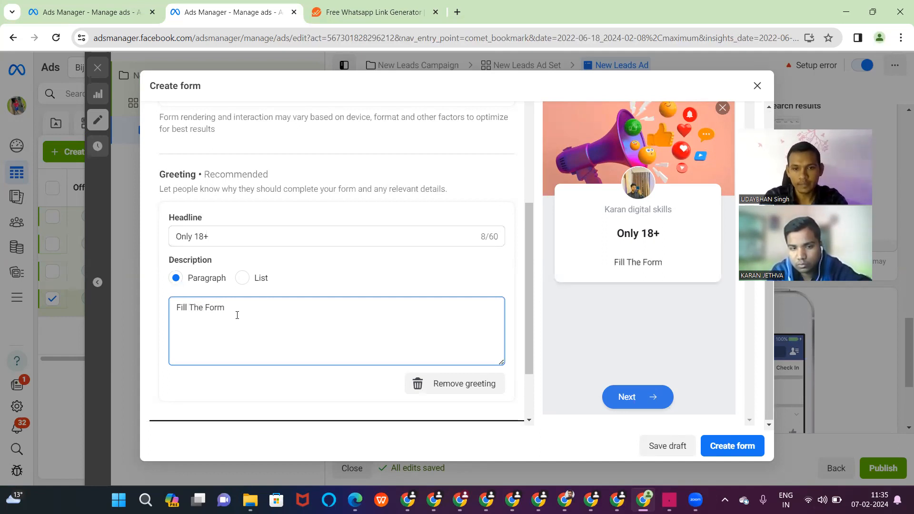
pyautogui.scroll(-2, 237, 314)
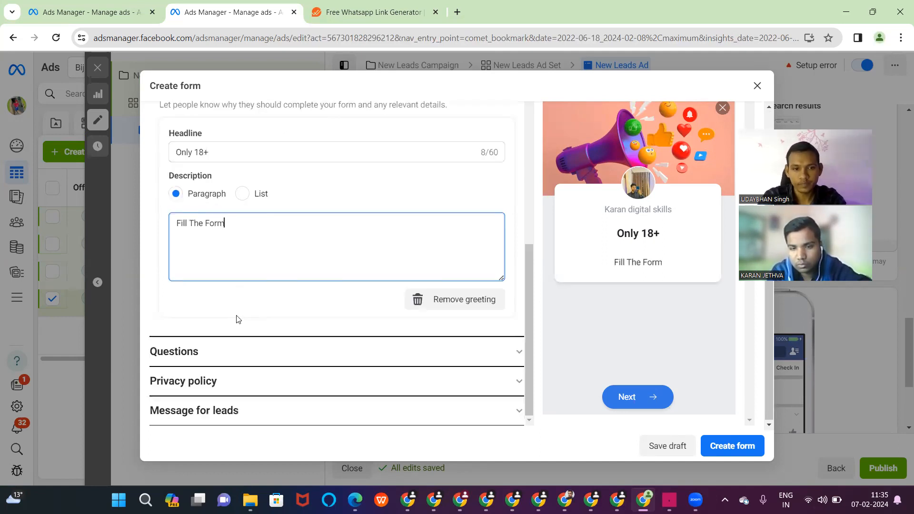
pyautogui.click(522, 353)
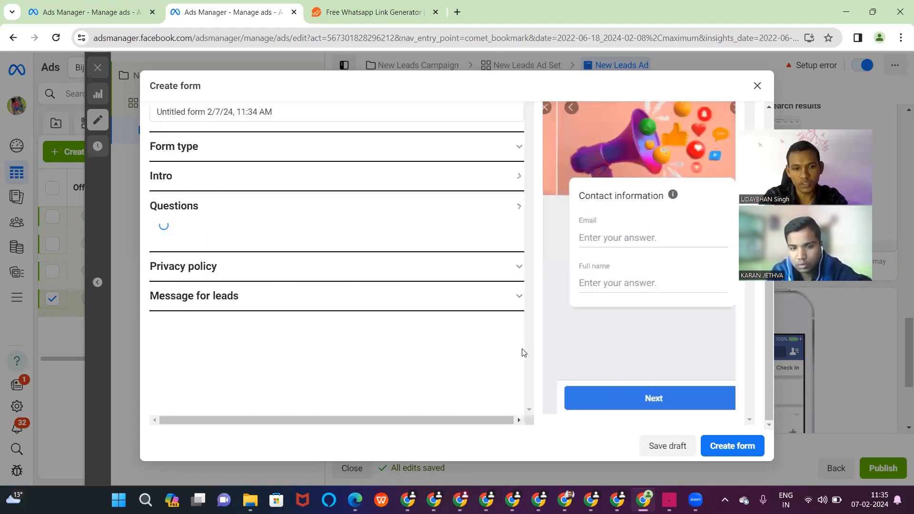
# - Remove the Email prefill question and describe the questions as 'Fill The form'
pyautogui.scroll(-5, 367, 312)
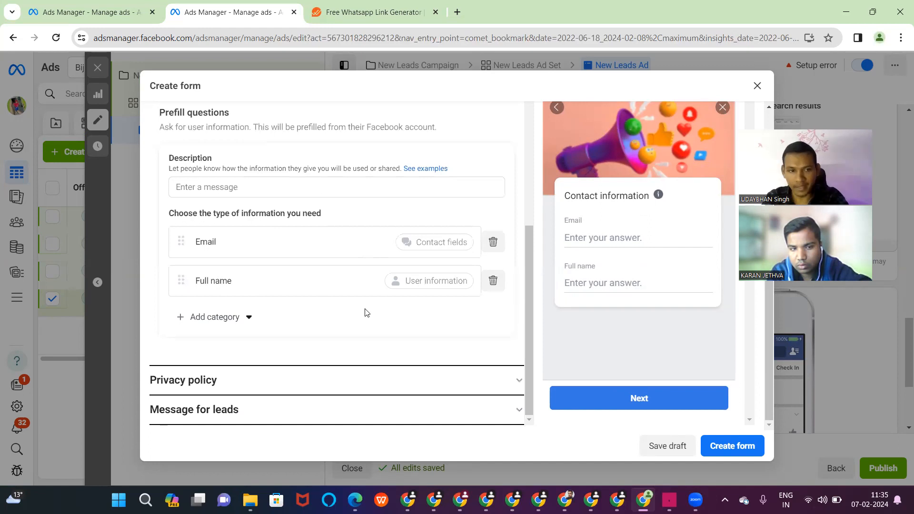
pyautogui.click(492, 242)
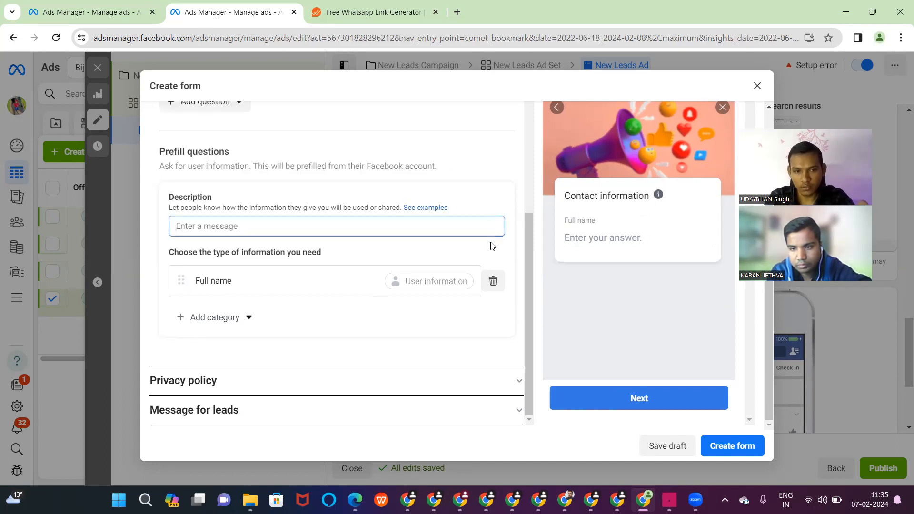
pyautogui.click(228, 325)
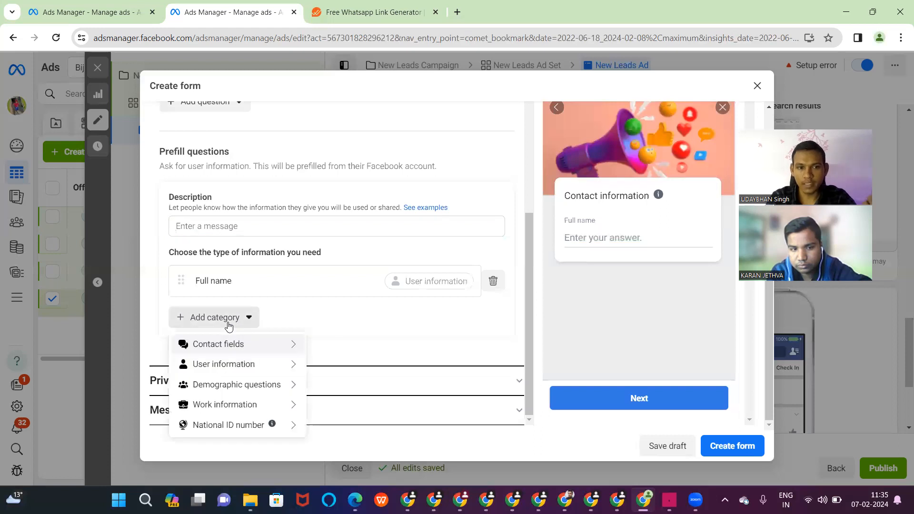
pyautogui.click(324, 231)
pyautogui.write('Fil')
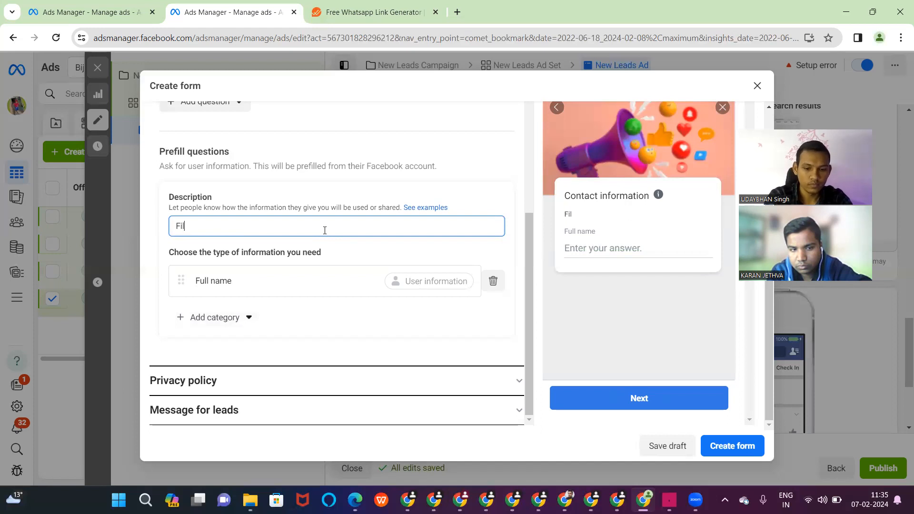
pyautogui.write('l The ')
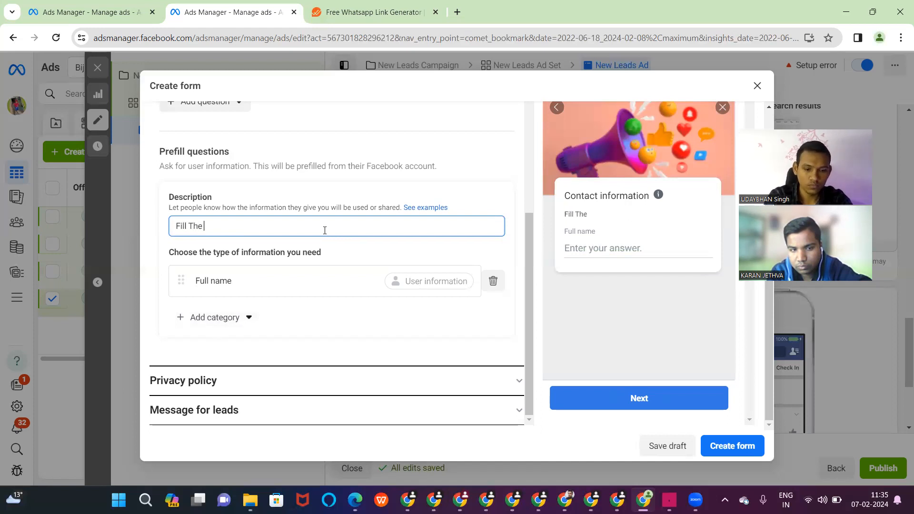
pyautogui.write('form')
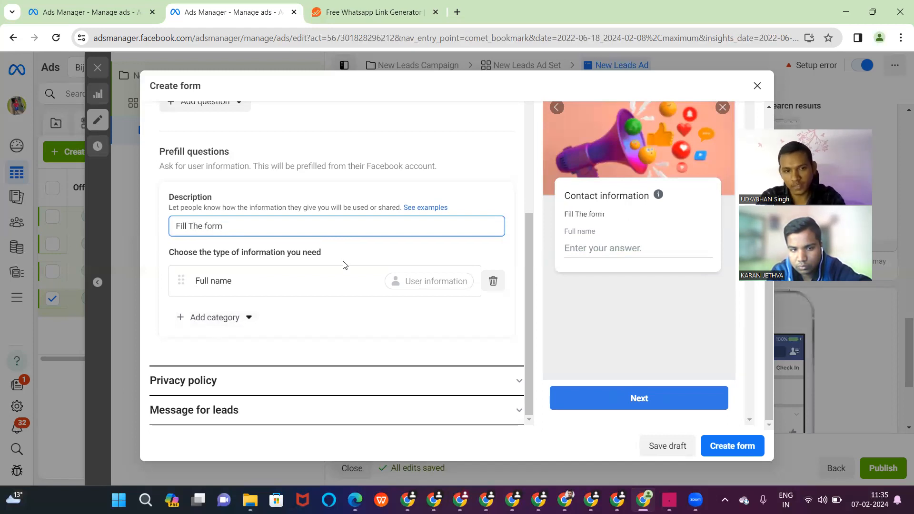
# - Add Phone number and State as prefill questions
pyautogui.click(224, 320)
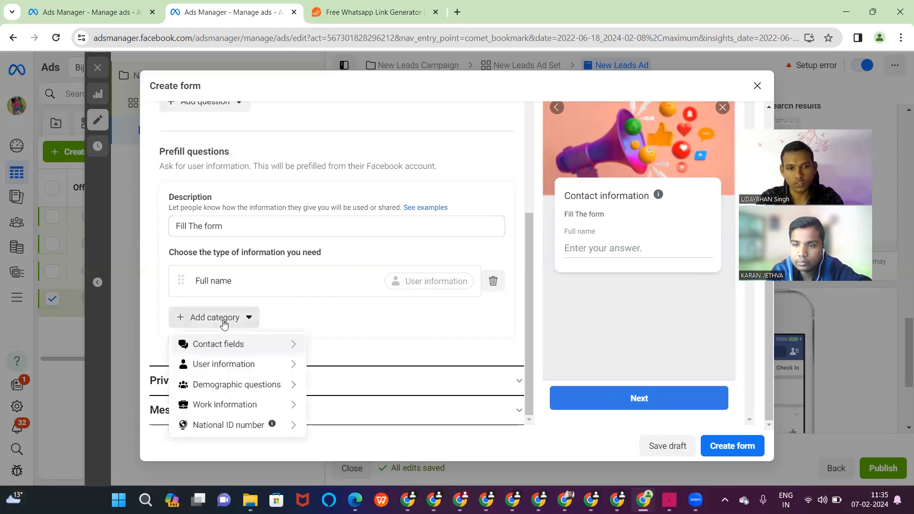
pyautogui.moveTo(234, 347)
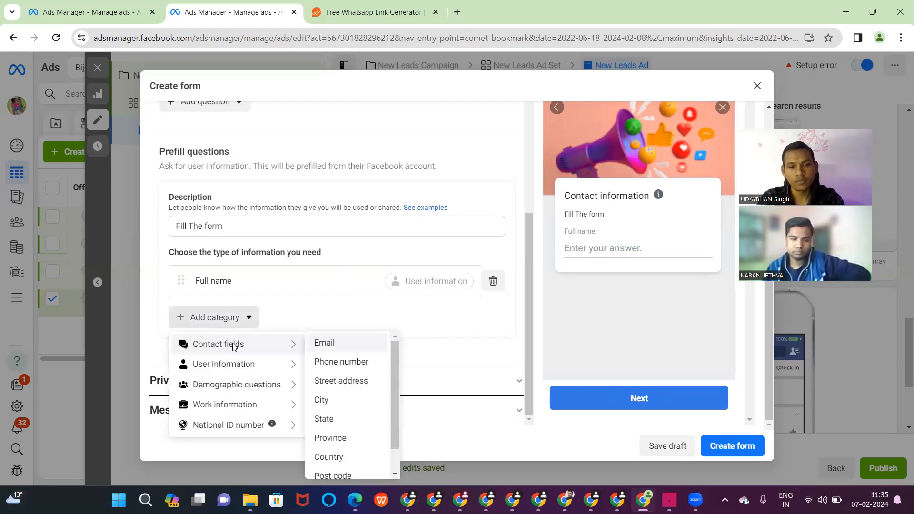
pyautogui.click(323, 363)
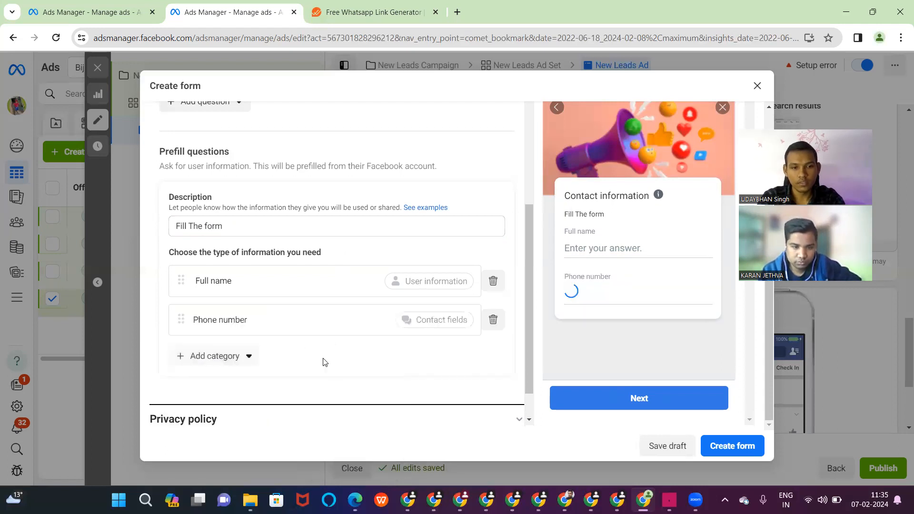
pyautogui.click(226, 357)
pyautogui.moveTo(289, 385)
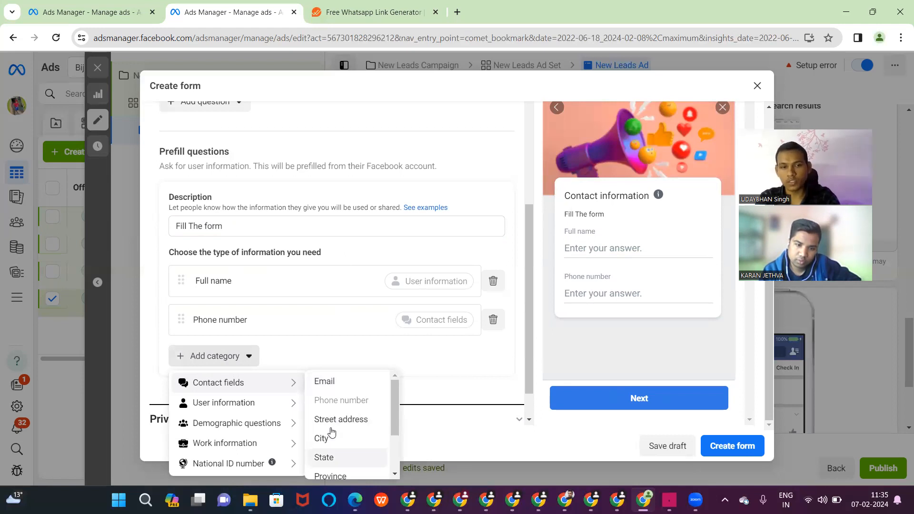
pyautogui.click(324, 457)
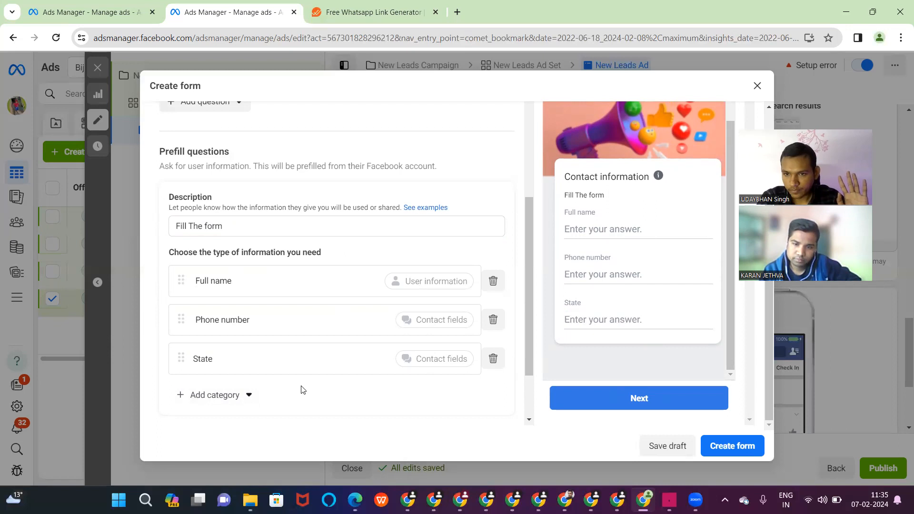
# - Add Date of birth as a prefill question
pyautogui.click(239, 395)
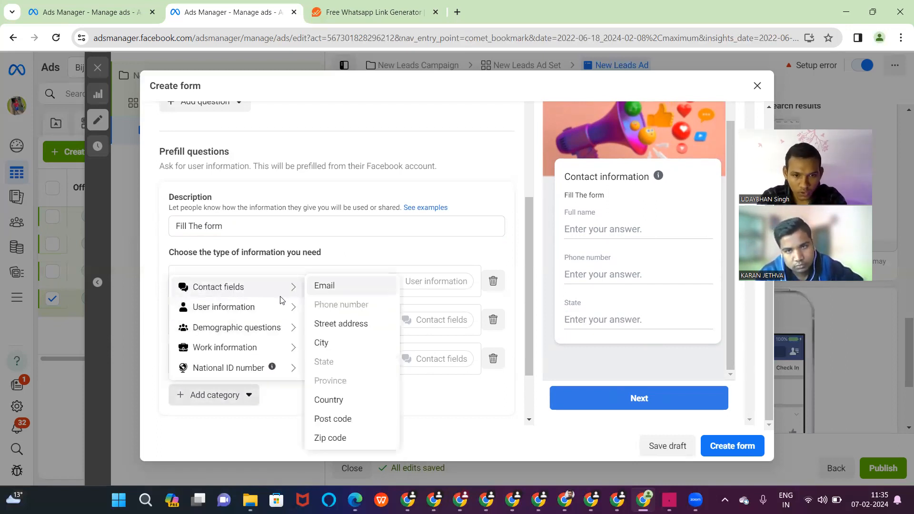
pyautogui.moveTo(284, 309)
pyautogui.moveTo(285, 327)
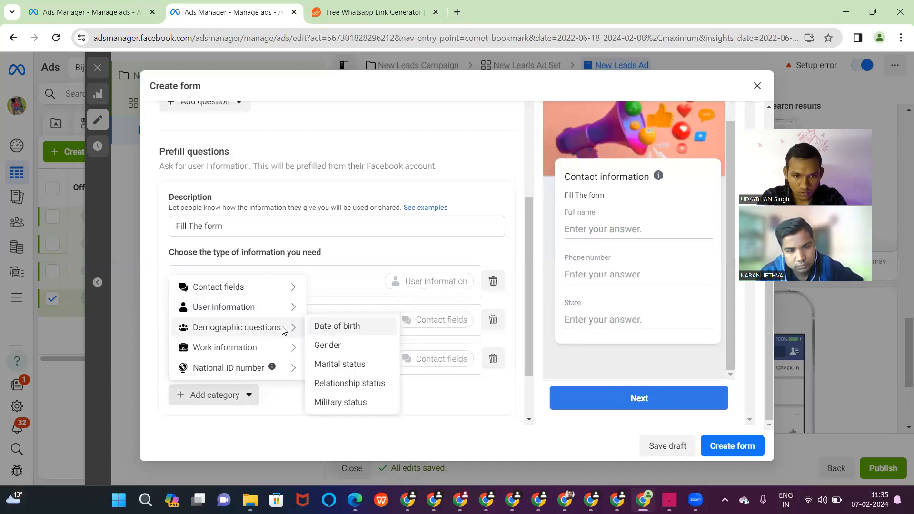
pyautogui.rightClick(324, 326)
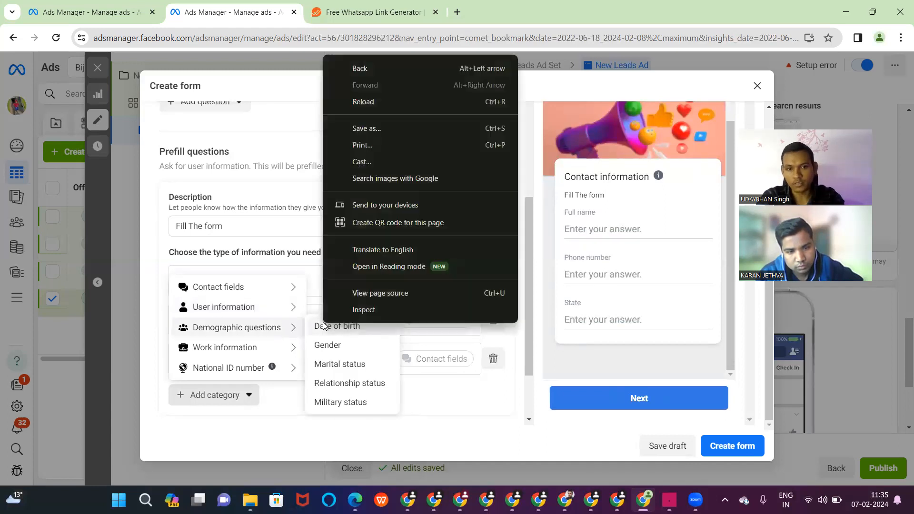
pyautogui.press('Escape')
pyautogui.click(325, 328)
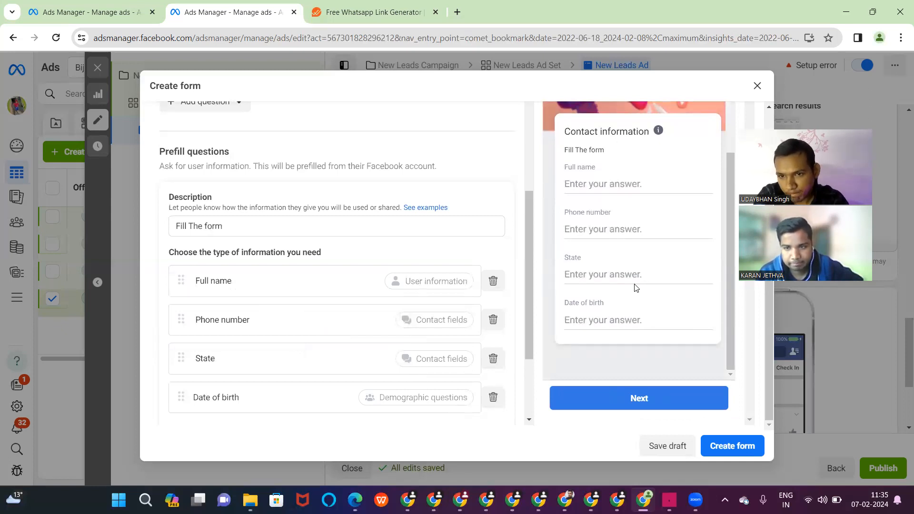
pyautogui.scroll(-2, 511, 288)
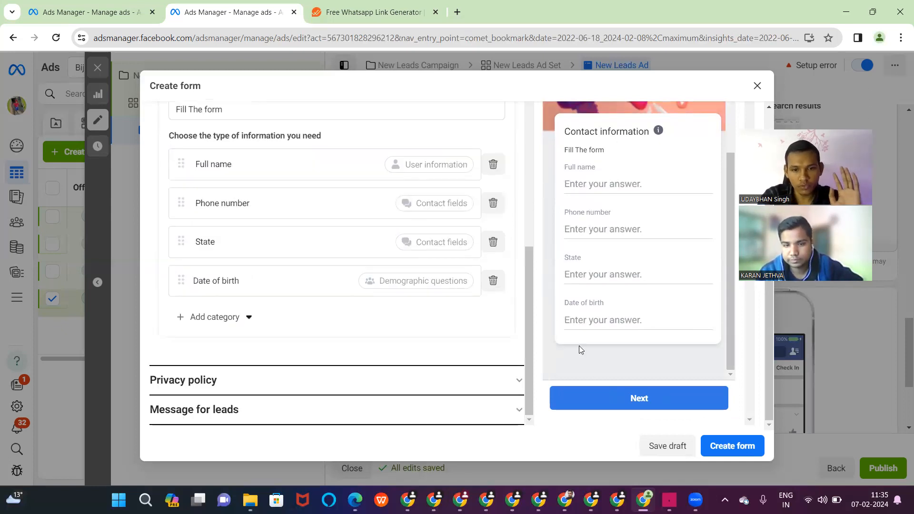
pyautogui.click(516, 380)
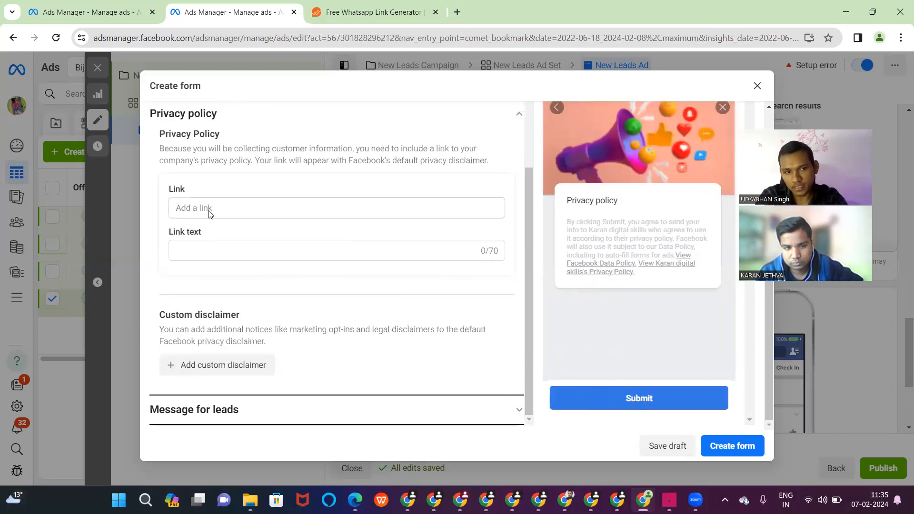
pyautogui.click(209, 213)
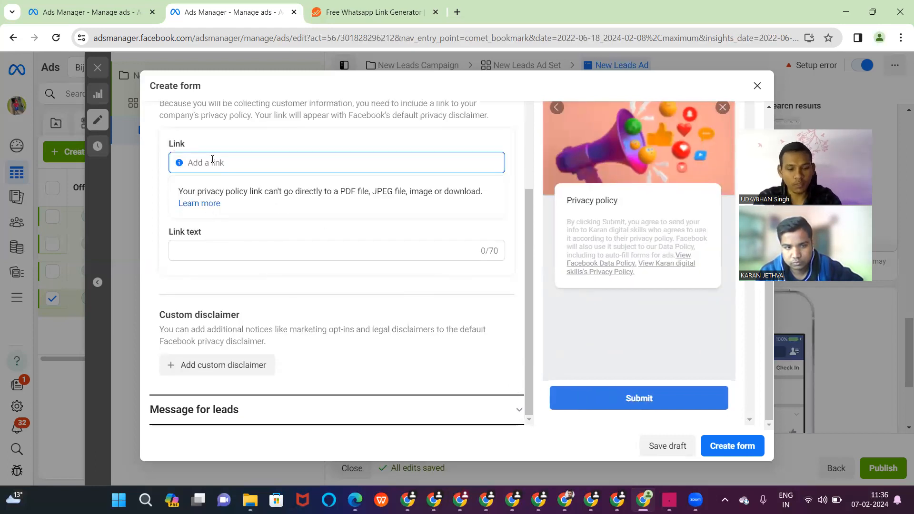
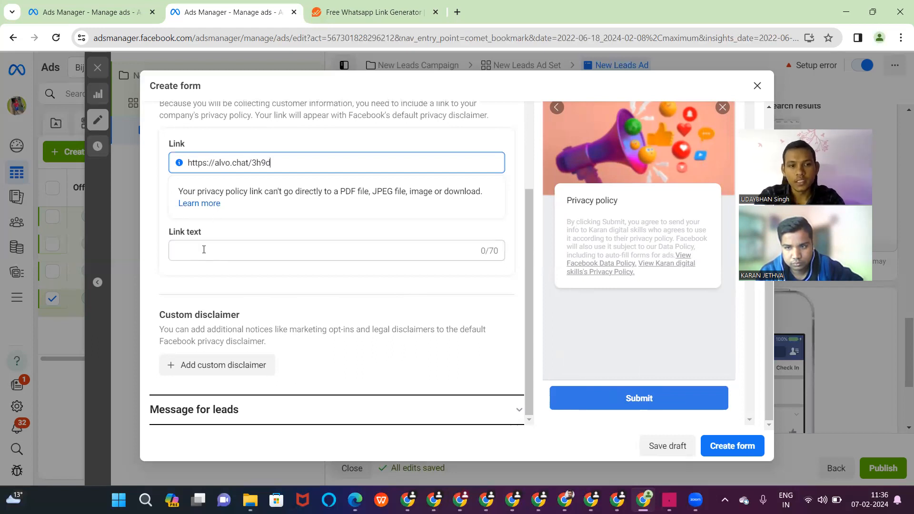
pyautogui.click(203, 249)
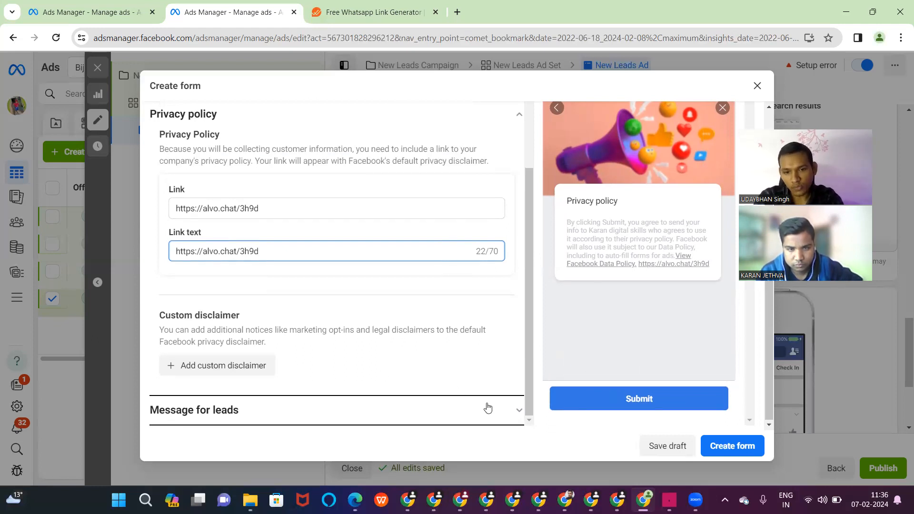
pyautogui.click(514, 412)
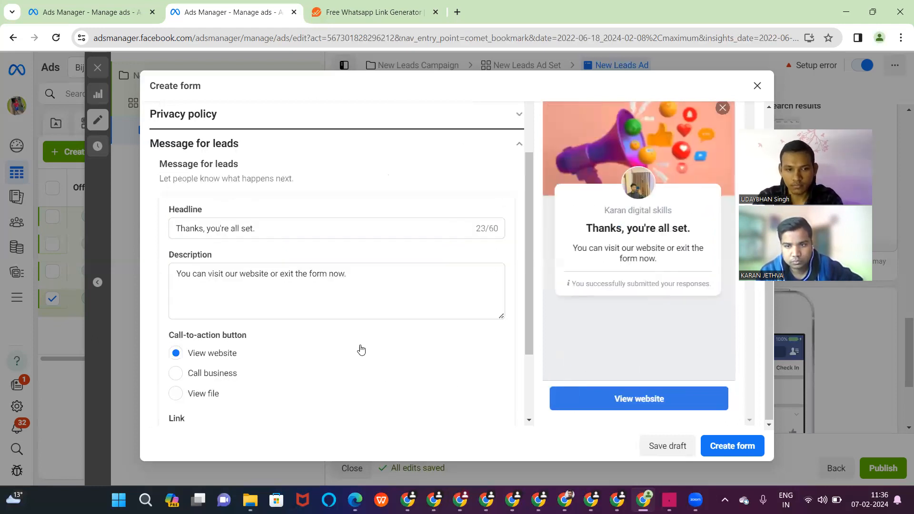
pyautogui.scroll(-2, 360, 348)
pyautogui.click(329, 333)
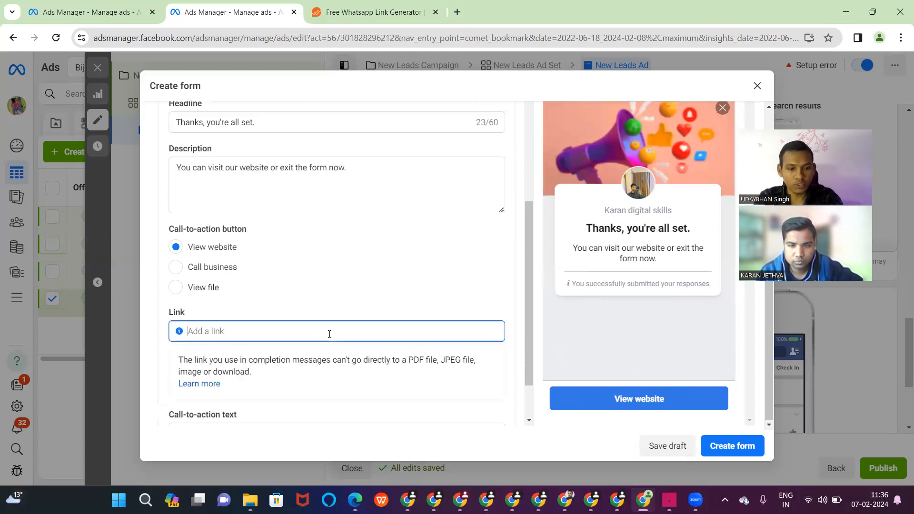
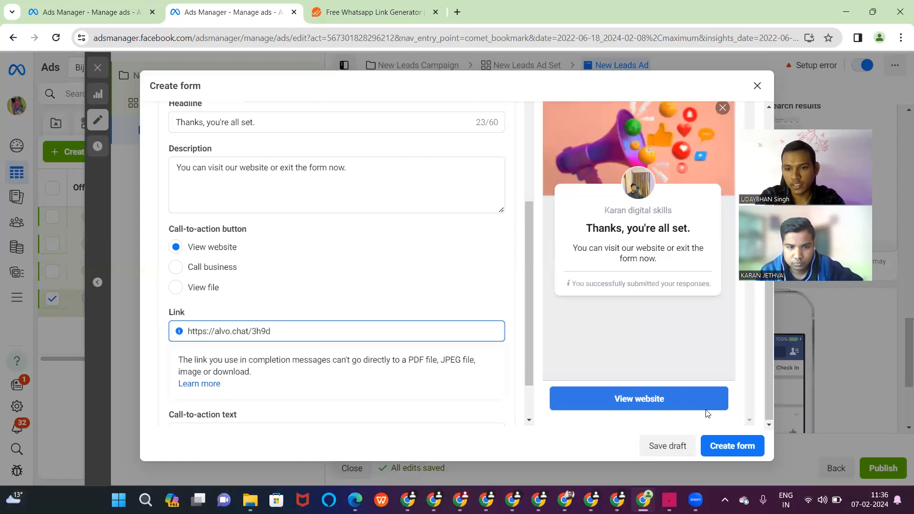
pyautogui.click(718, 429)
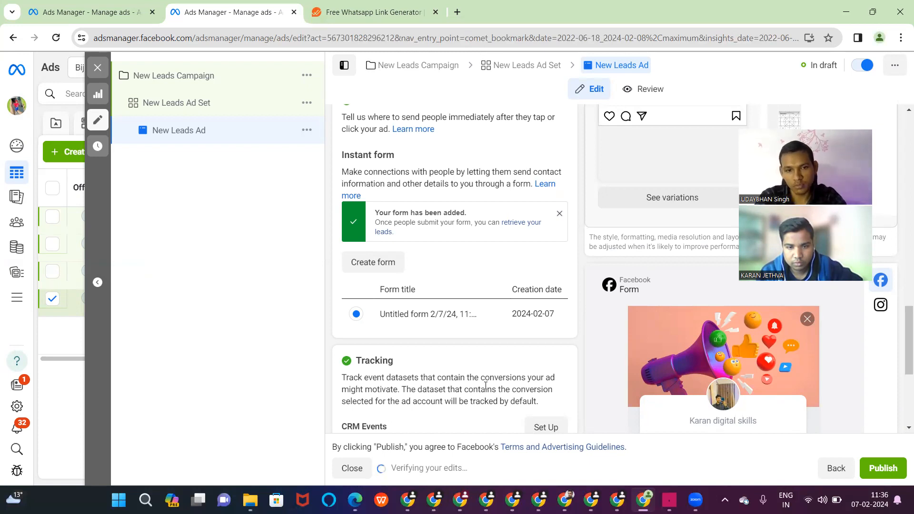
# - Upload the WhatsApp part-time work poster from Downloads as the ad image for all 6 placements
pyautogui.scroll(-5, 462, 316)
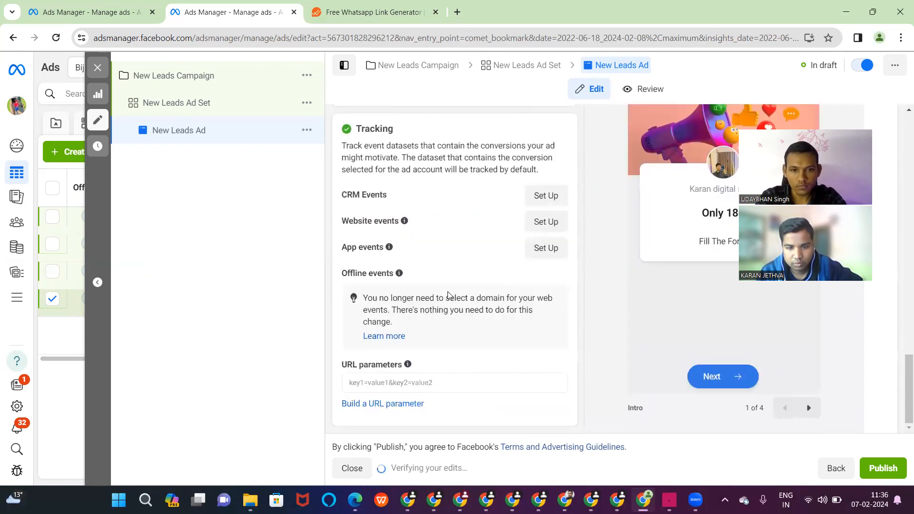
pyautogui.scroll(10, 447, 295)
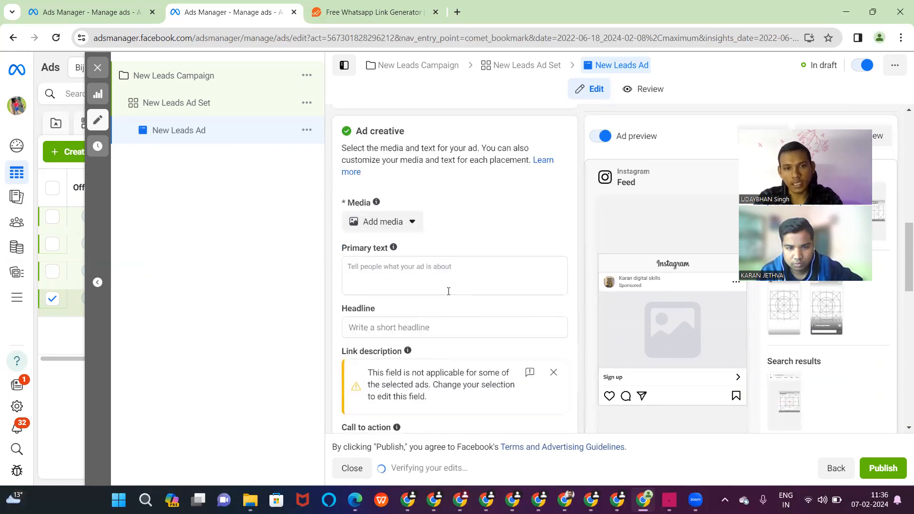
pyautogui.click(399, 249)
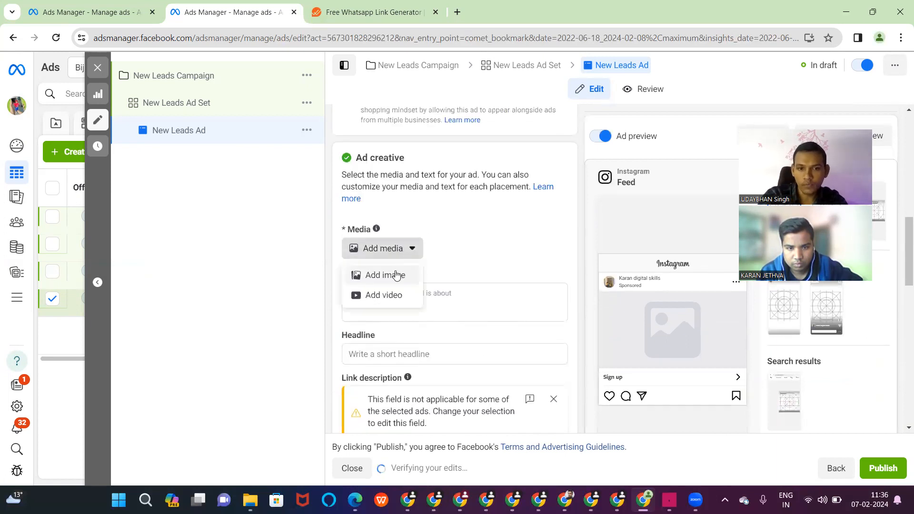
pyautogui.click(396, 275)
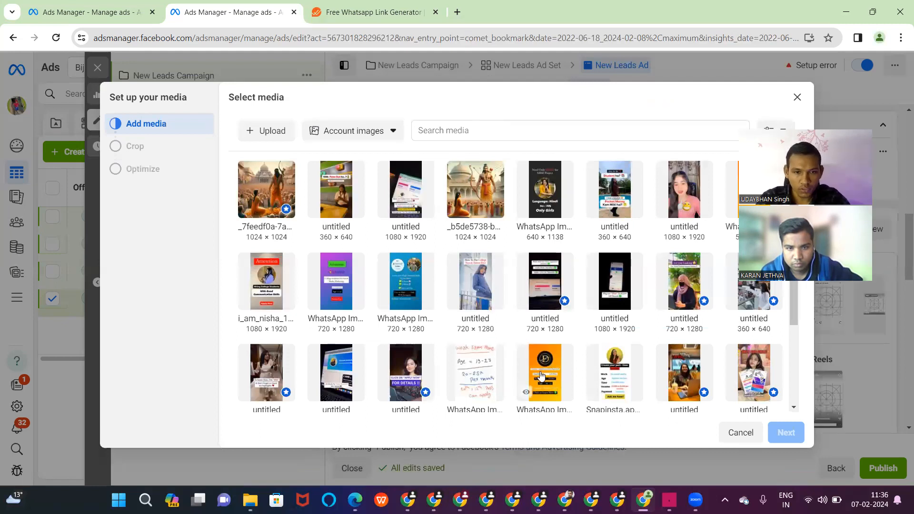
pyautogui.scroll(-3, 540, 374)
pyautogui.scroll(3, 541, 374)
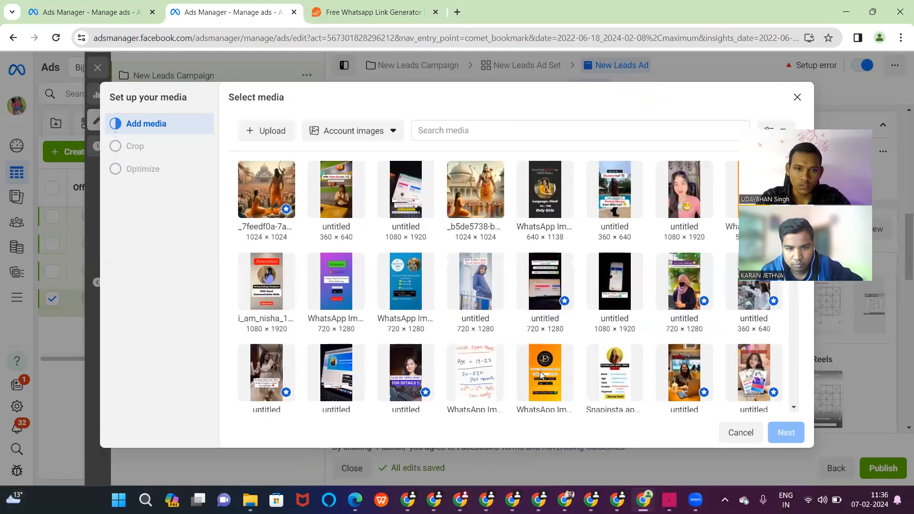
pyautogui.click(269, 133)
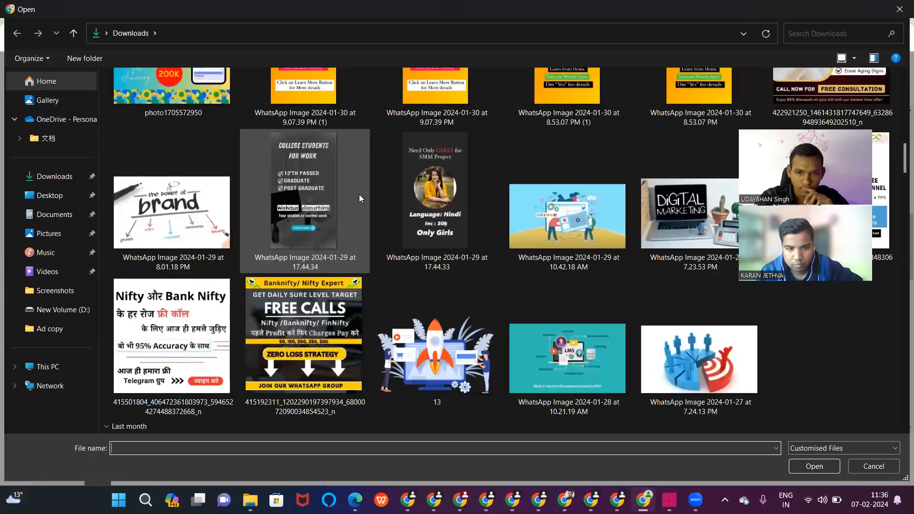
pyautogui.scroll(-5, 358, 195)
pyautogui.doubleClick(547, 176)
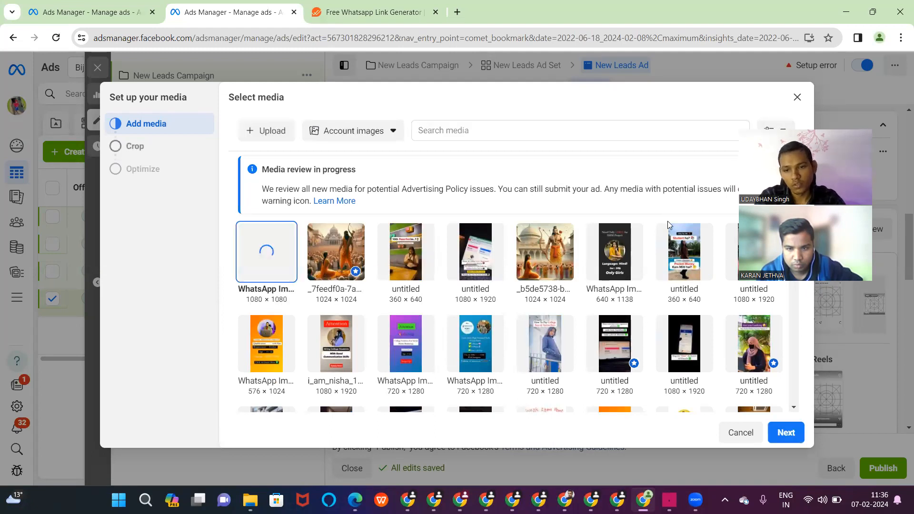
pyautogui.click(786, 431)
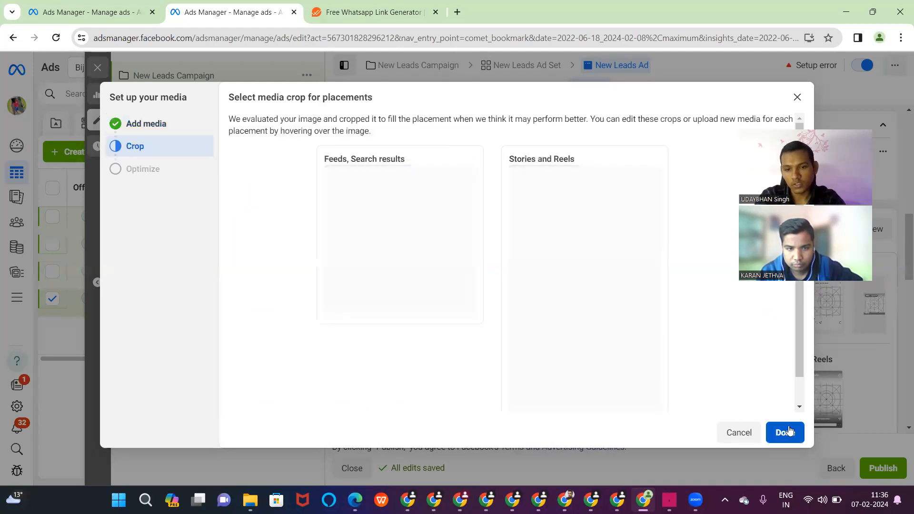
pyautogui.click(785, 432)
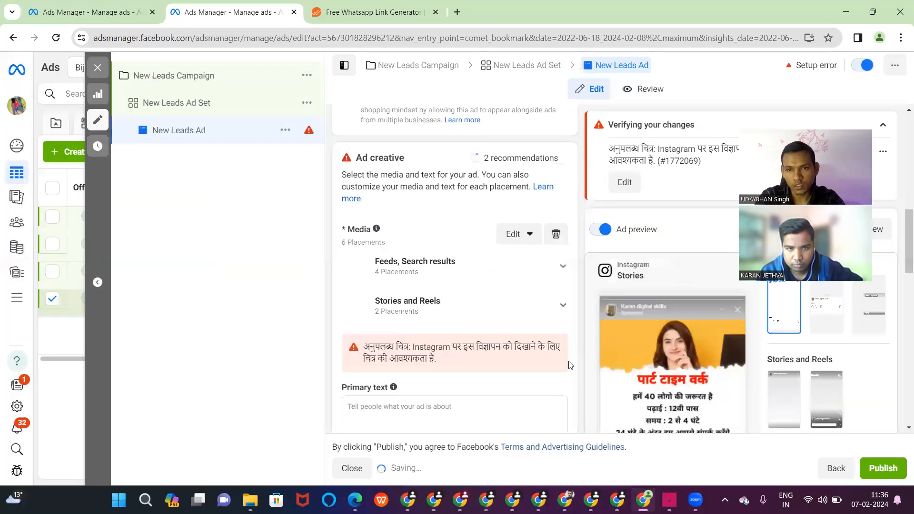
# - Set the ad's call to action to Apply now
pyautogui.scroll(-7, 498, 314)
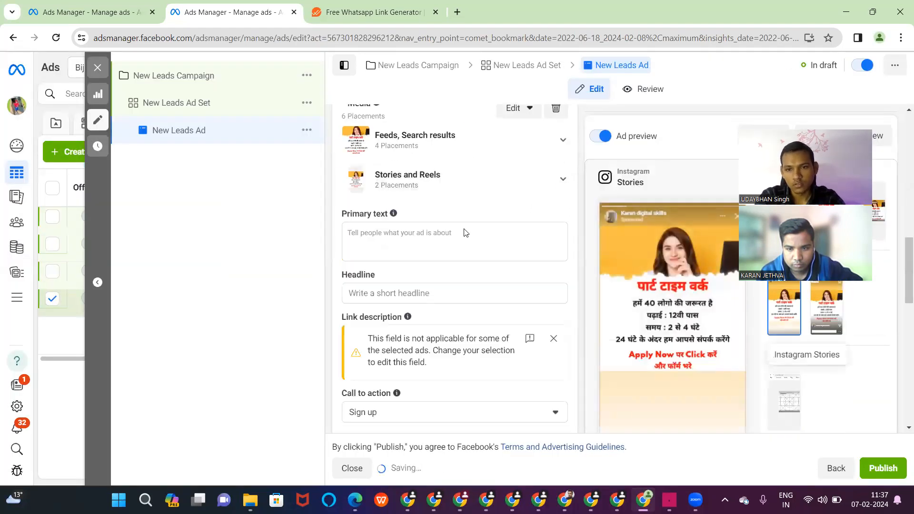
pyautogui.scroll(-5, 465, 232)
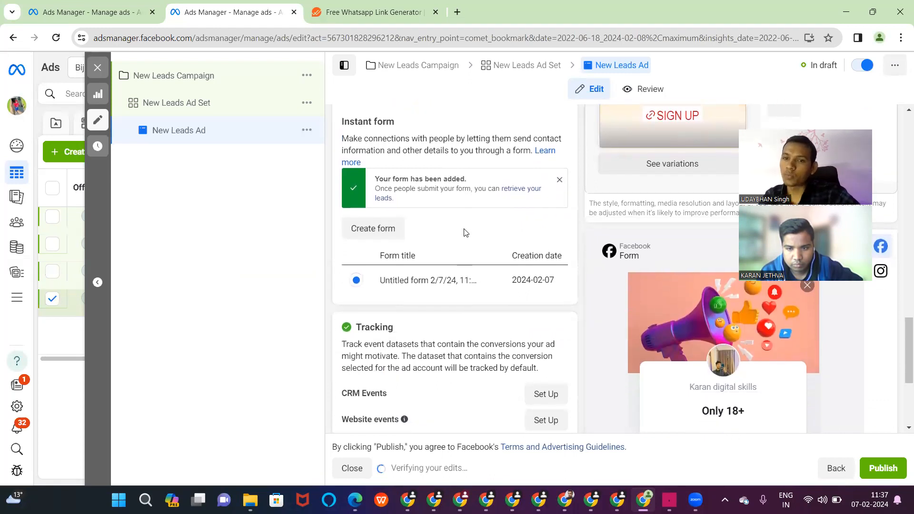
pyautogui.scroll(3, 465, 231)
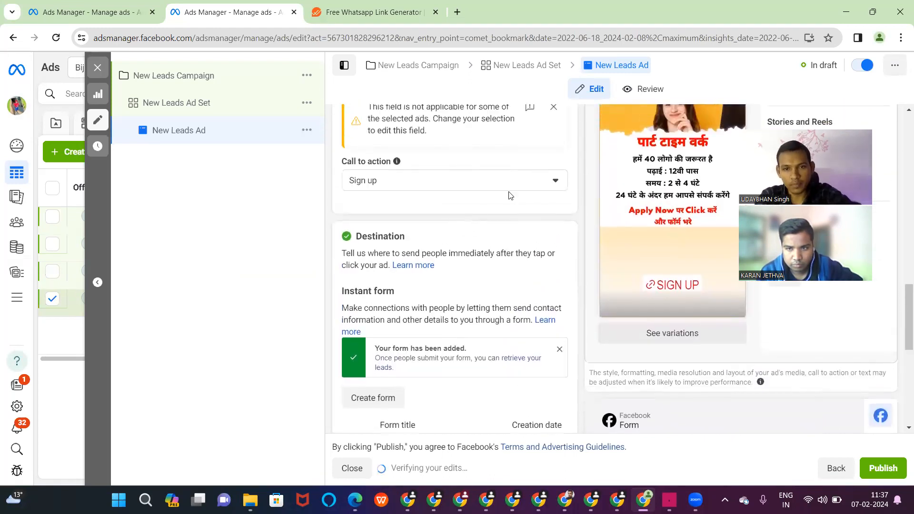
pyautogui.click(555, 185)
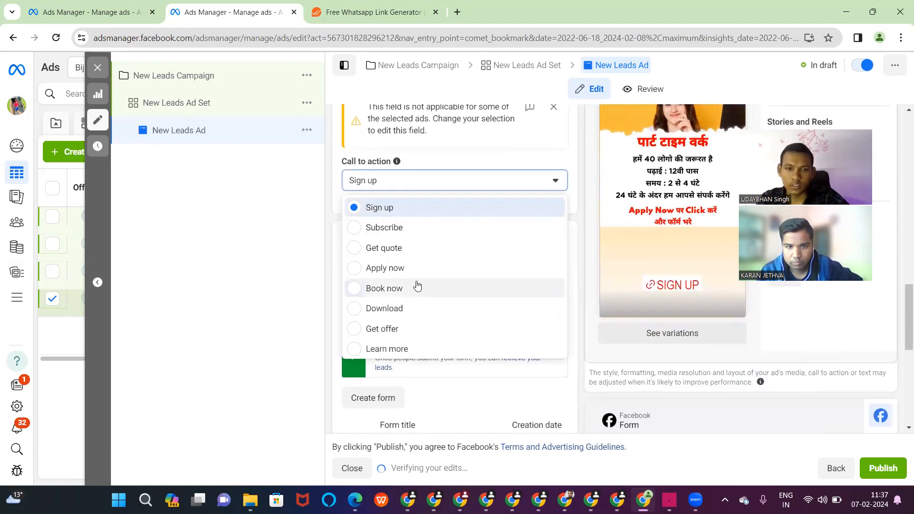
pyautogui.click(354, 269)
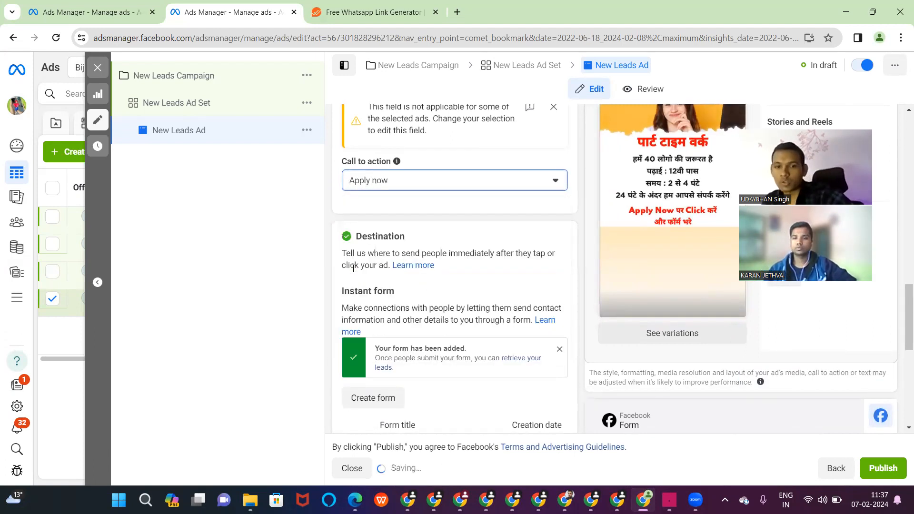
# - Untick Multi-advertiser ads under Format
pyautogui.scroll(5, 354, 273)
pyautogui.scroll(5, 353, 272)
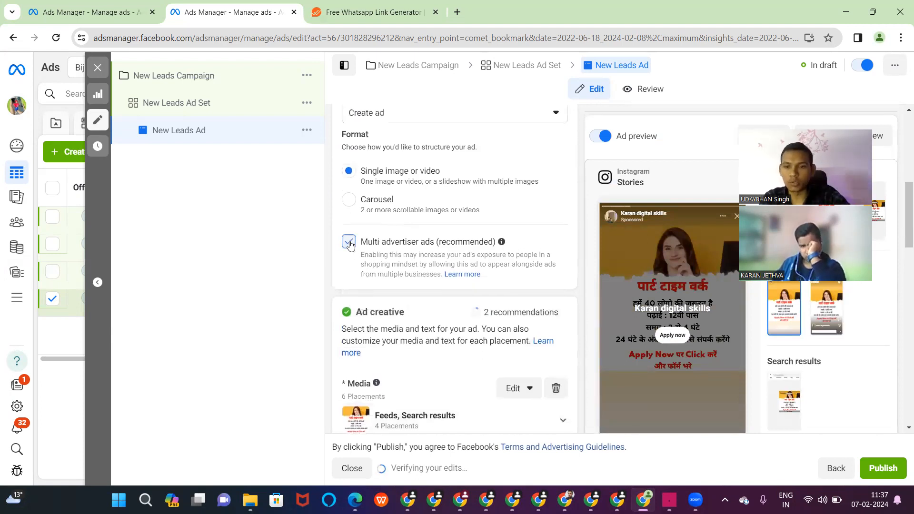
pyautogui.click(349, 243)
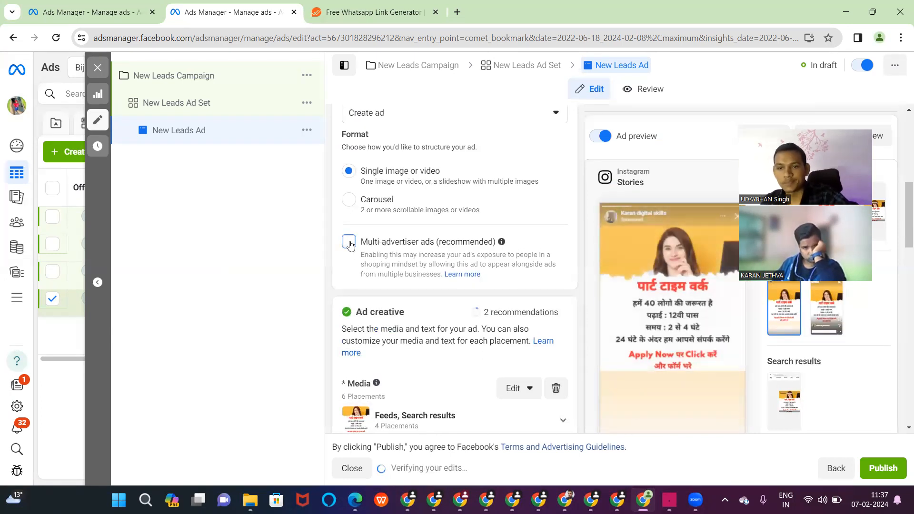
pyautogui.scroll(-7, 349, 243)
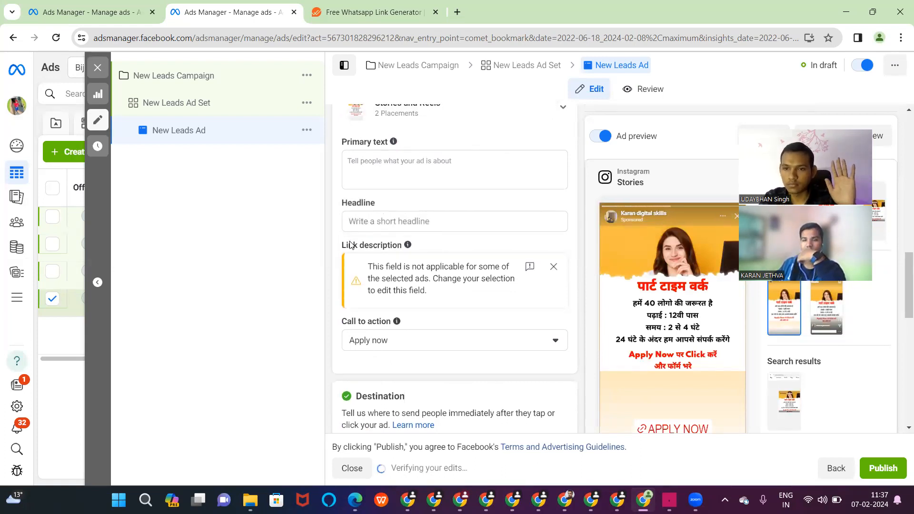
# - Close the ad editor without publishing, keeping drafts, and view the Campaigns list
pyautogui.click(879, 460)
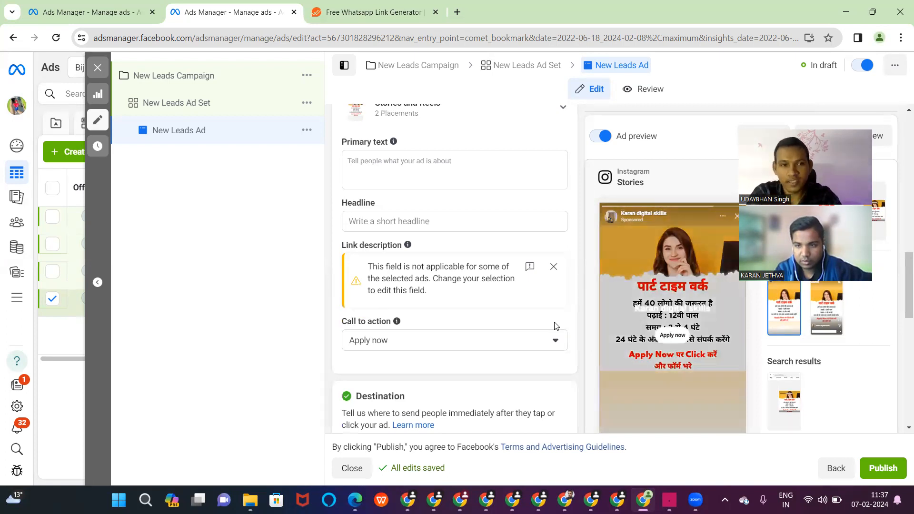
pyautogui.click(97, 70)
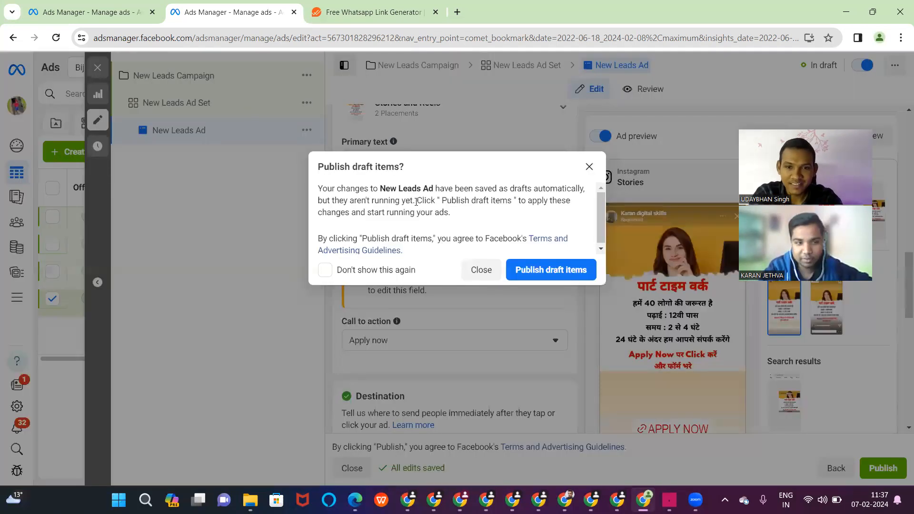
pyautogui.click(482, 270)
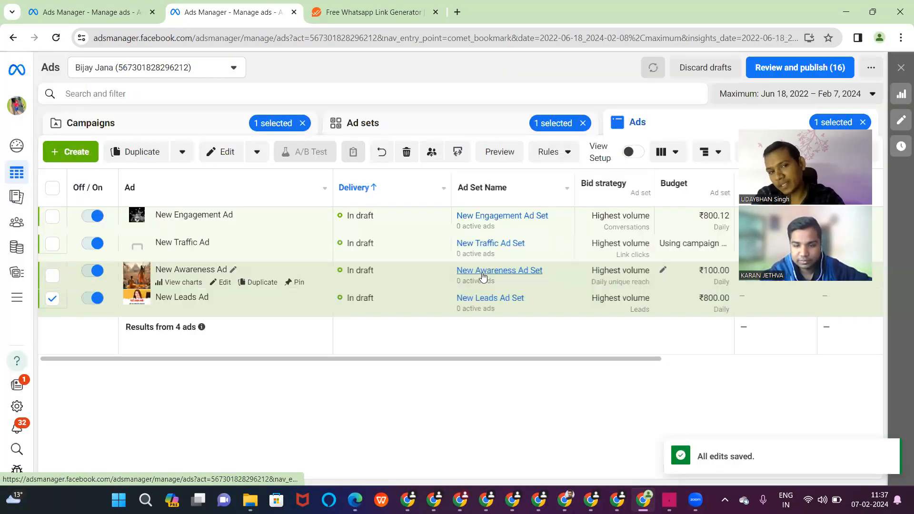
pyautogui.click(86, 124)
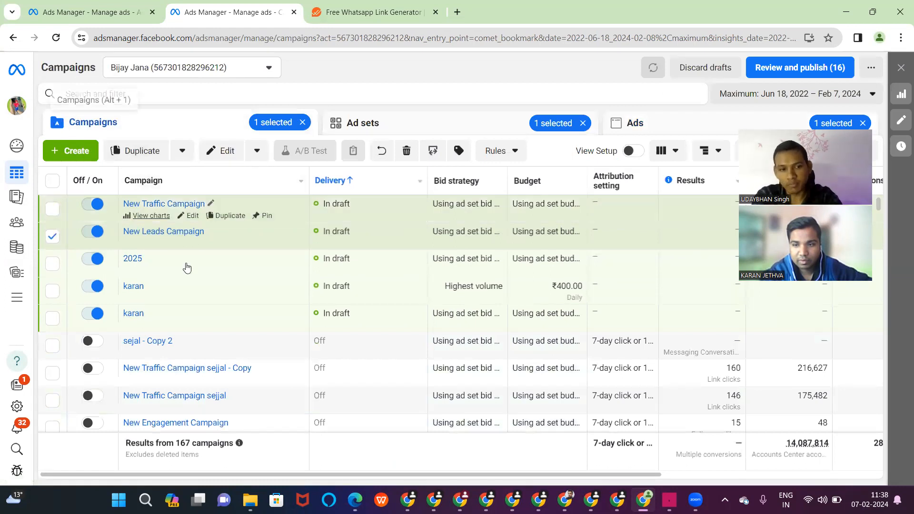
pyautogui.scroll(-4, 323, 346)
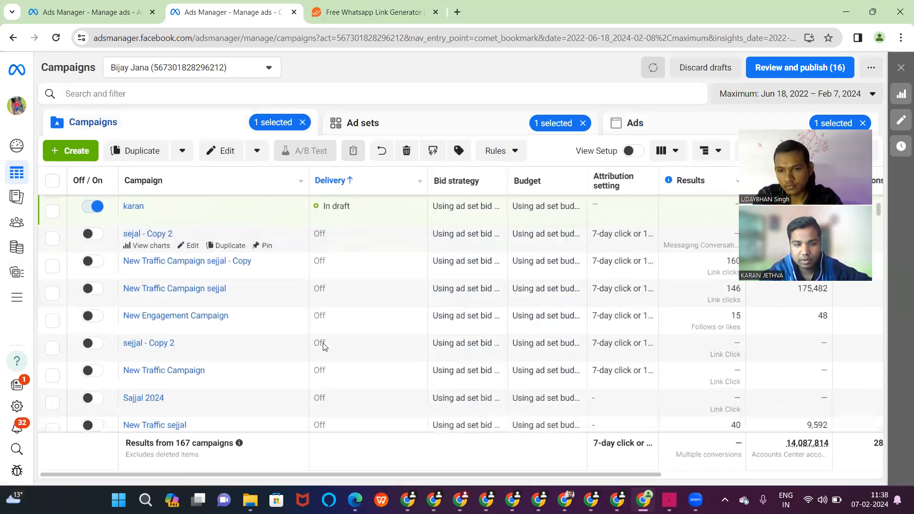
pyautogui.scroll(-3, 324, 346)
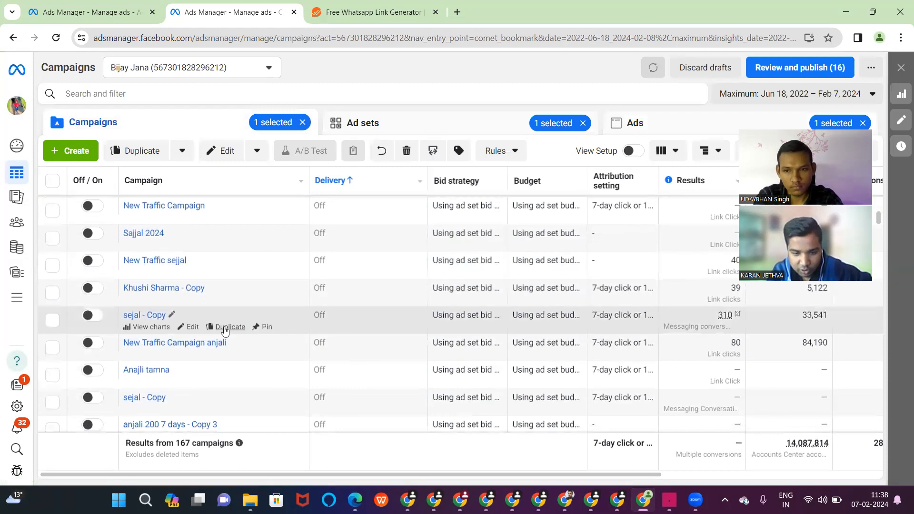